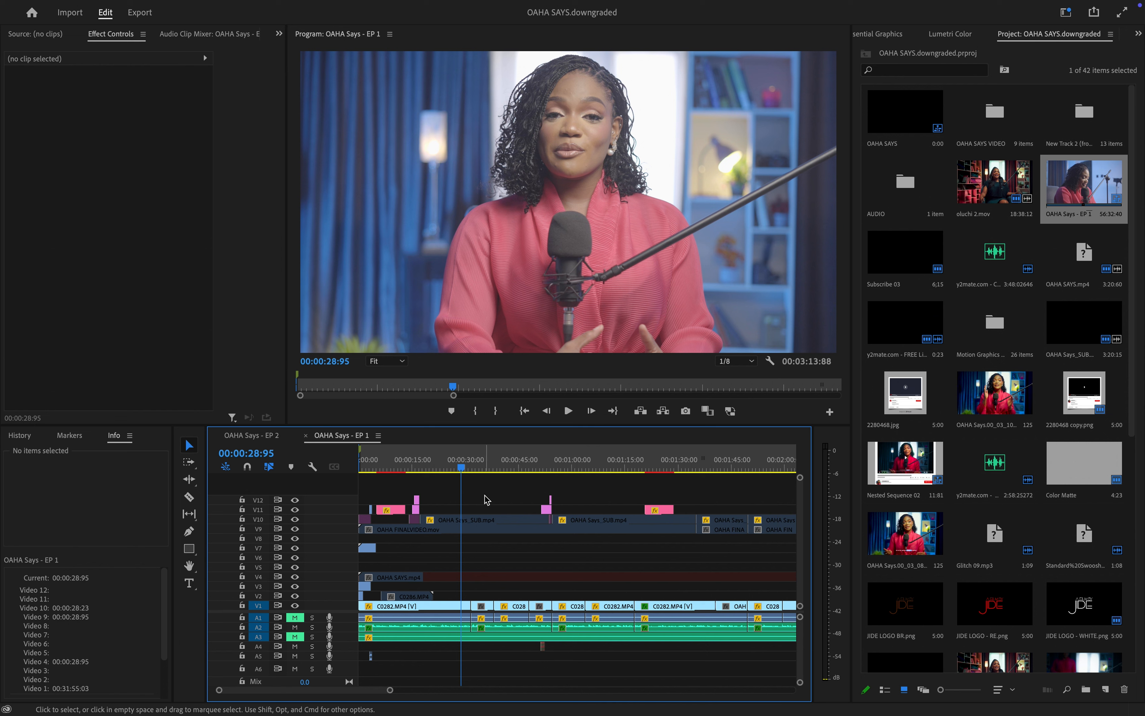
# Step: Play the sequence from 00:00:30:95 to 00:00:39:56 to review the change between the close and wide framings
pyautogui.click(423, 464)
pyautogui.moveTo(440, 466); pyautogui.dragTo(471, 471)
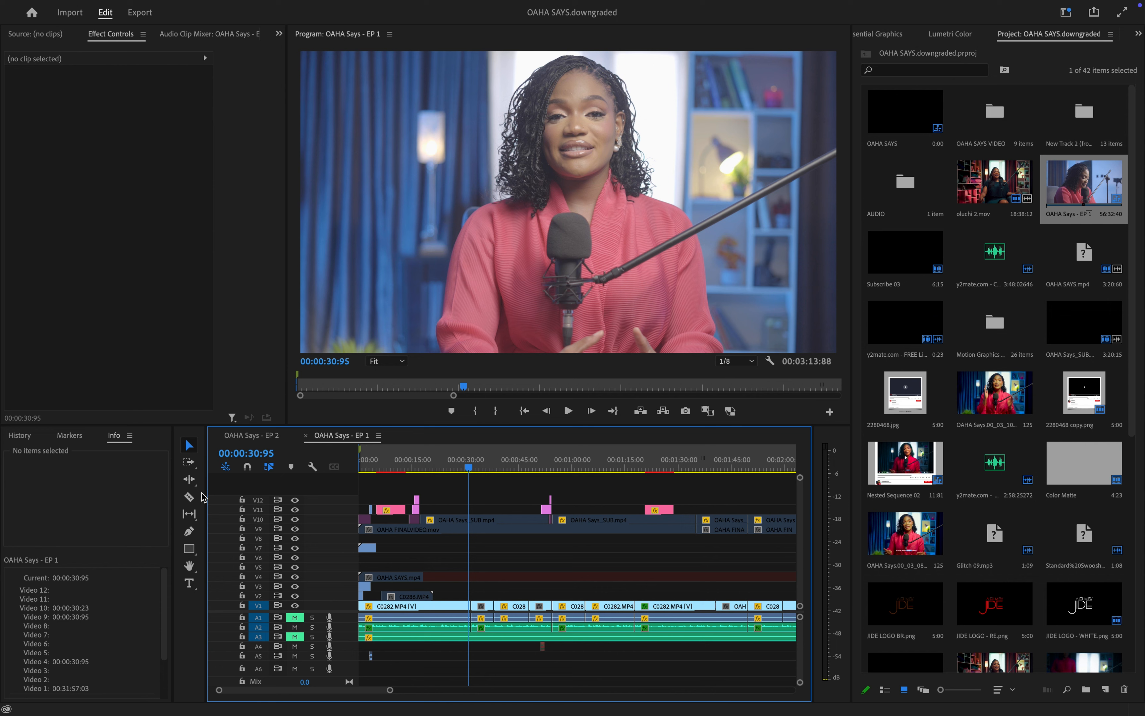
pyautogui.click(188, 497)
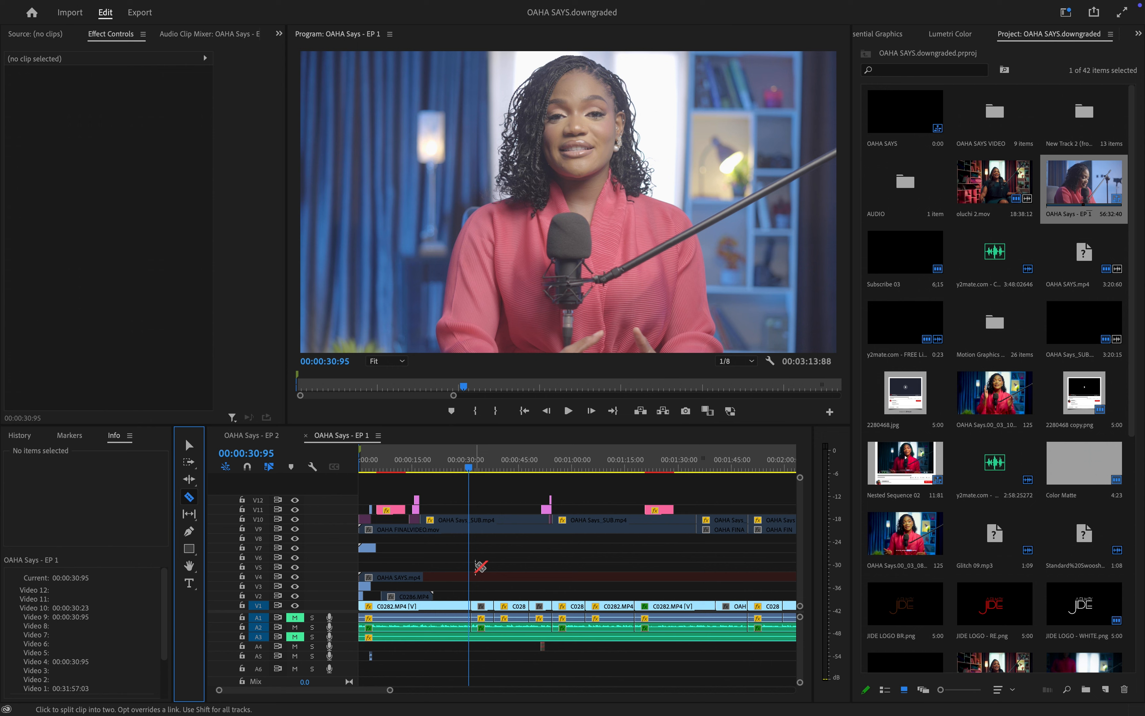
pyautogui.press('space')
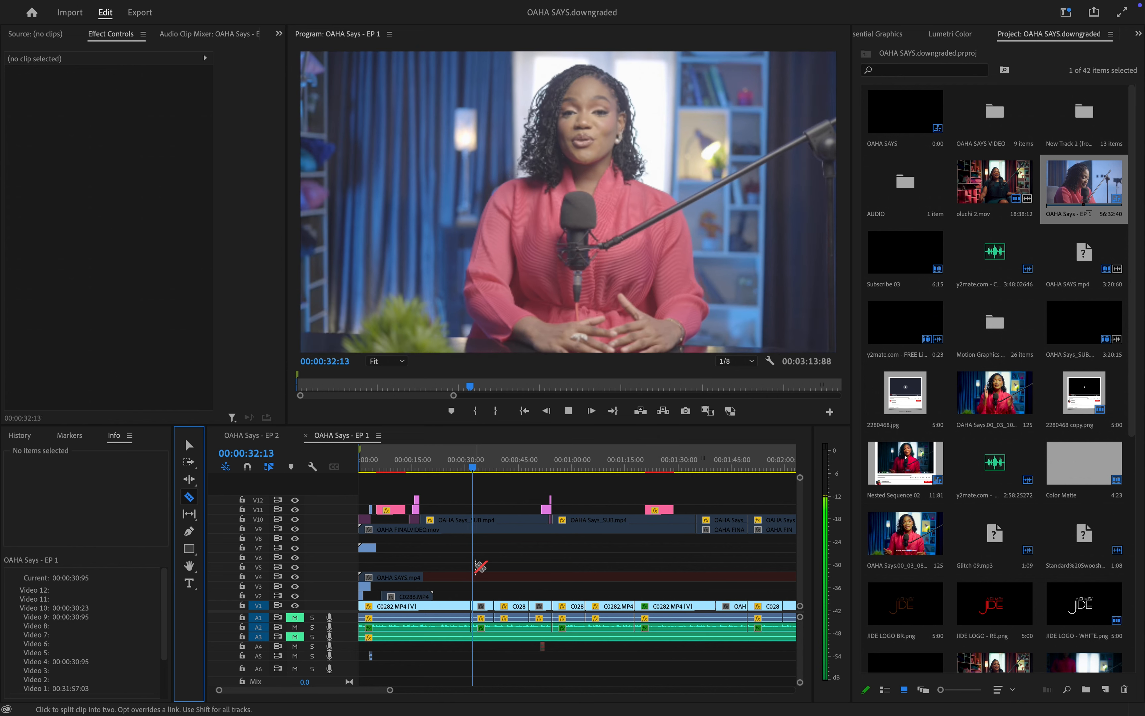
pyautogui.press('v')
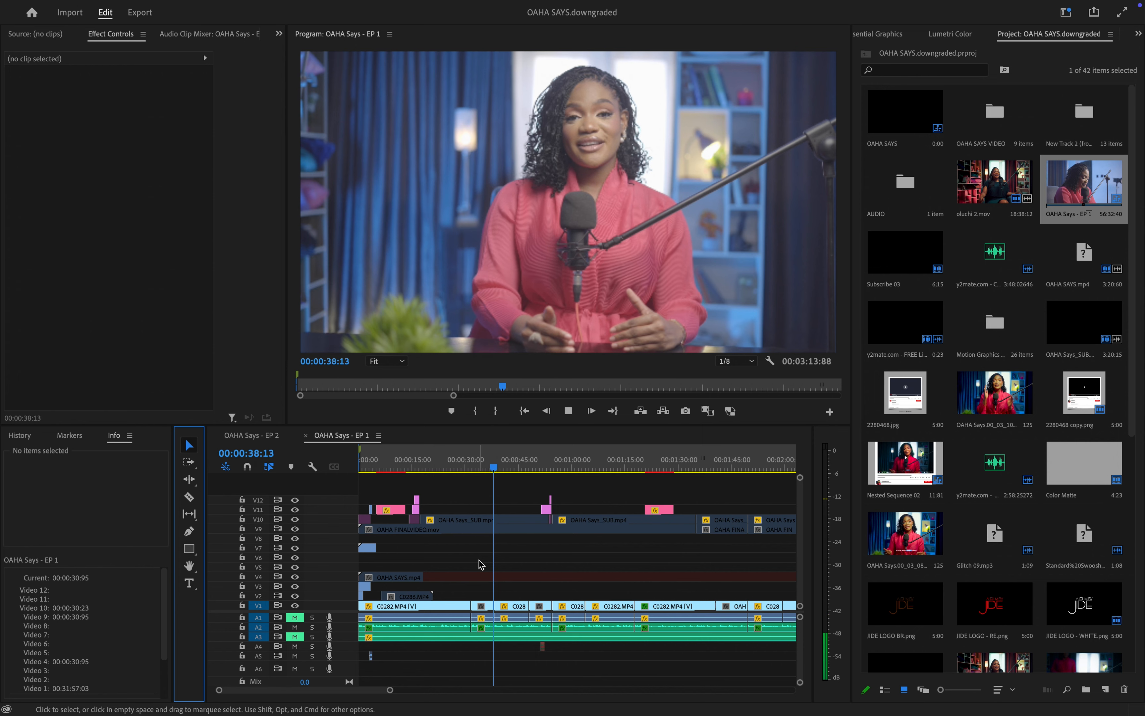
pyautogui.press('space')
# Step: Select the V1 clip under the playhead at 00:00:39:56 and examine its Motion settings
pyautogui.scroll(10, 486, 592)
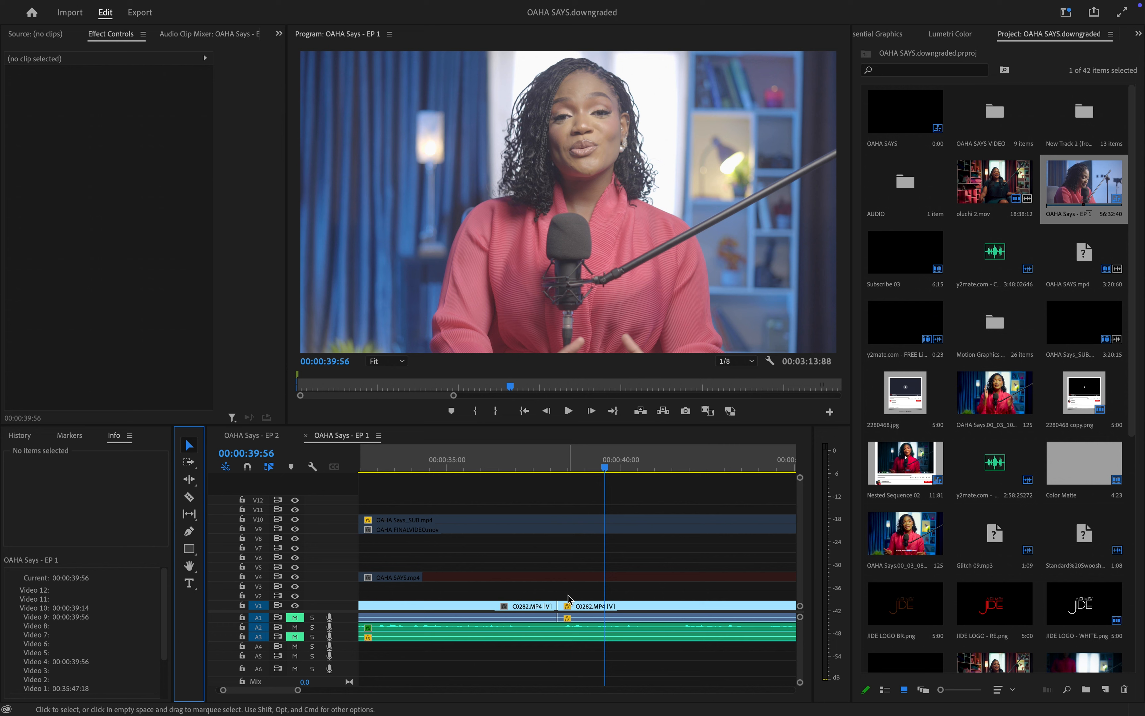
pyautogui.scroll(-8, 569, 598)
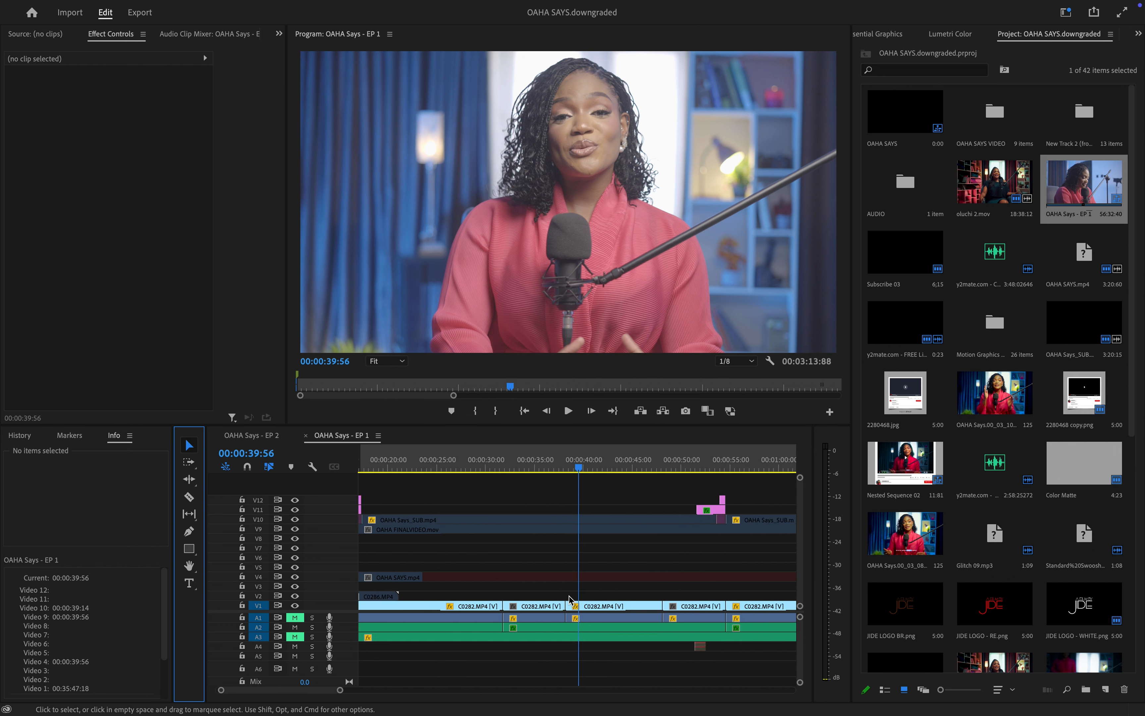
pyautogui.click(589, 613)
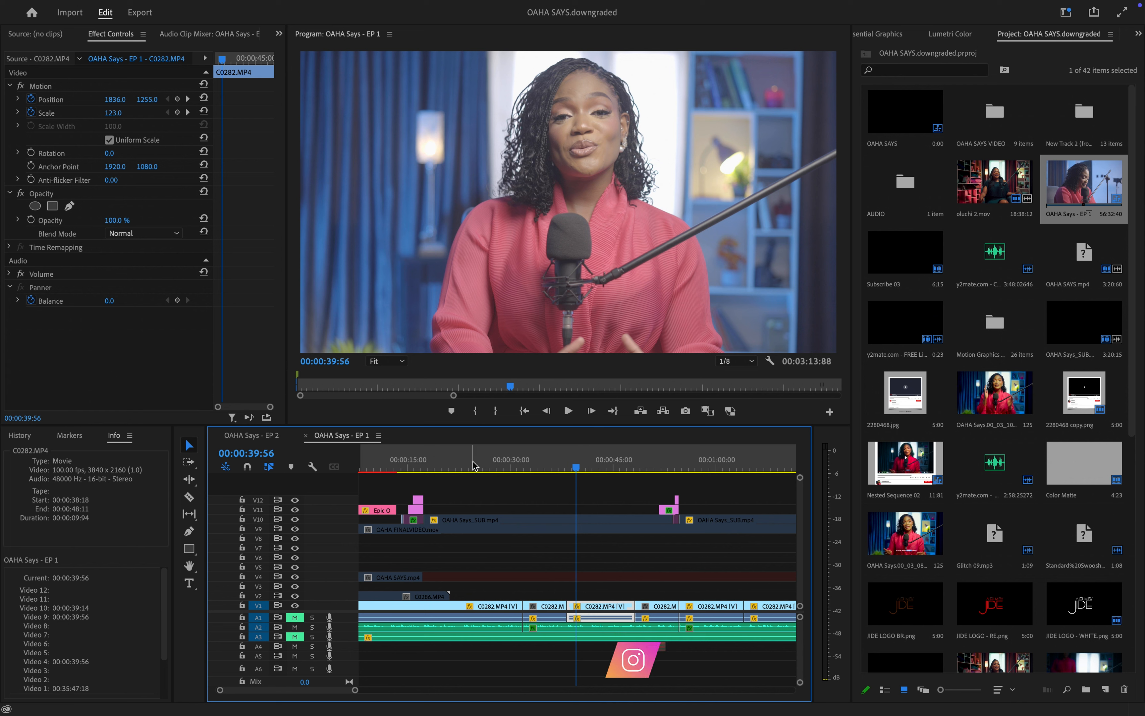
# Step: Replay the cut into the zoomed-in V1 clip, starting from 00:00:34:20
pyautogui.scroll(-6, 534, 592)
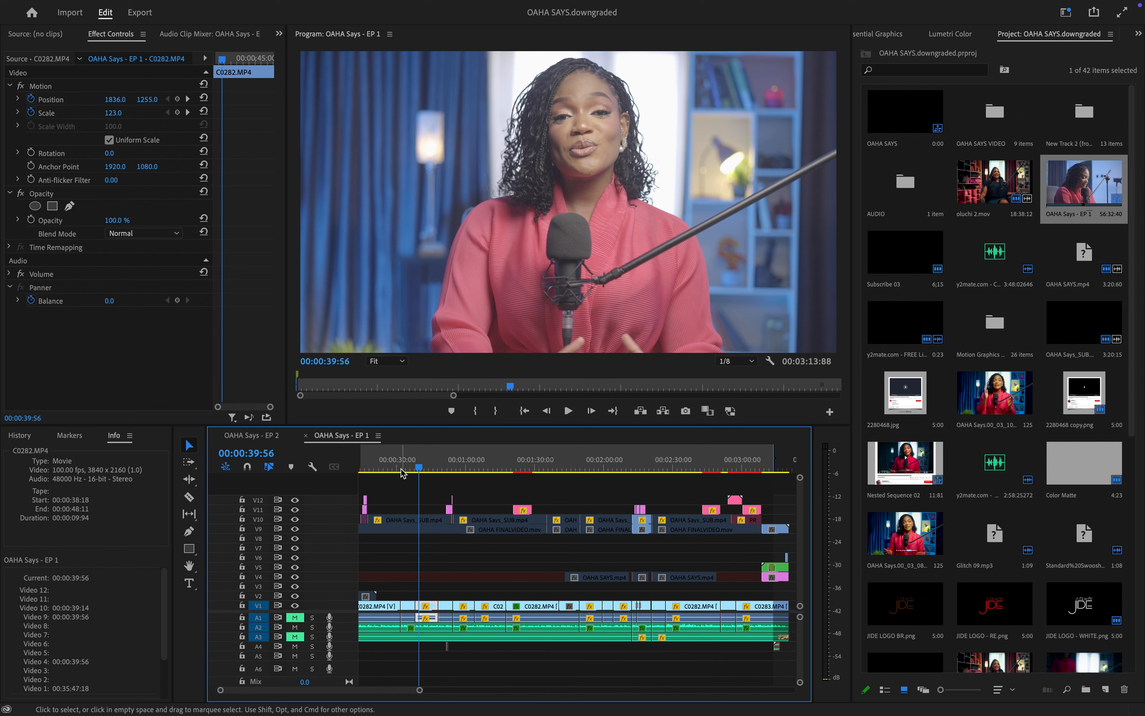
pyautogui.moveTo(400, 470); pyautogui.dragTo(410, 475)
pyautogui.press('space')
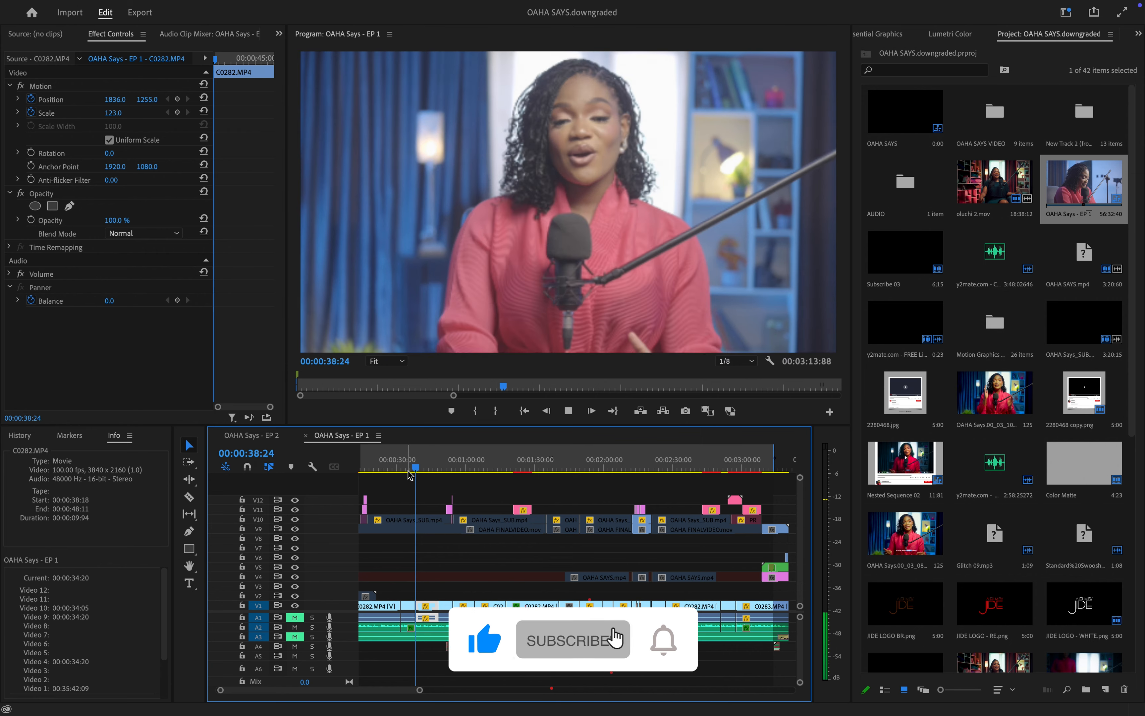
pyautogui.press('space')
# Step: Play the zoomed-in clip through the cut to the following wide shot and stop at 00:00:49:46
pyautogui.scroll(5, 414, 576)
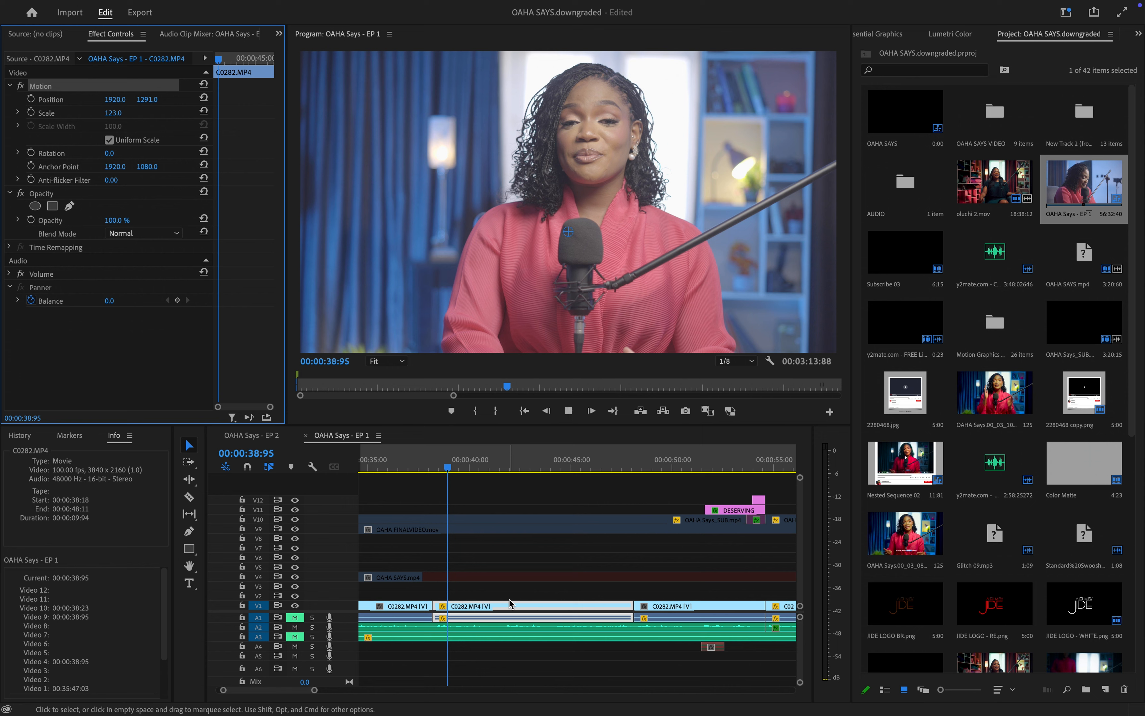
pyautogui.press('space')
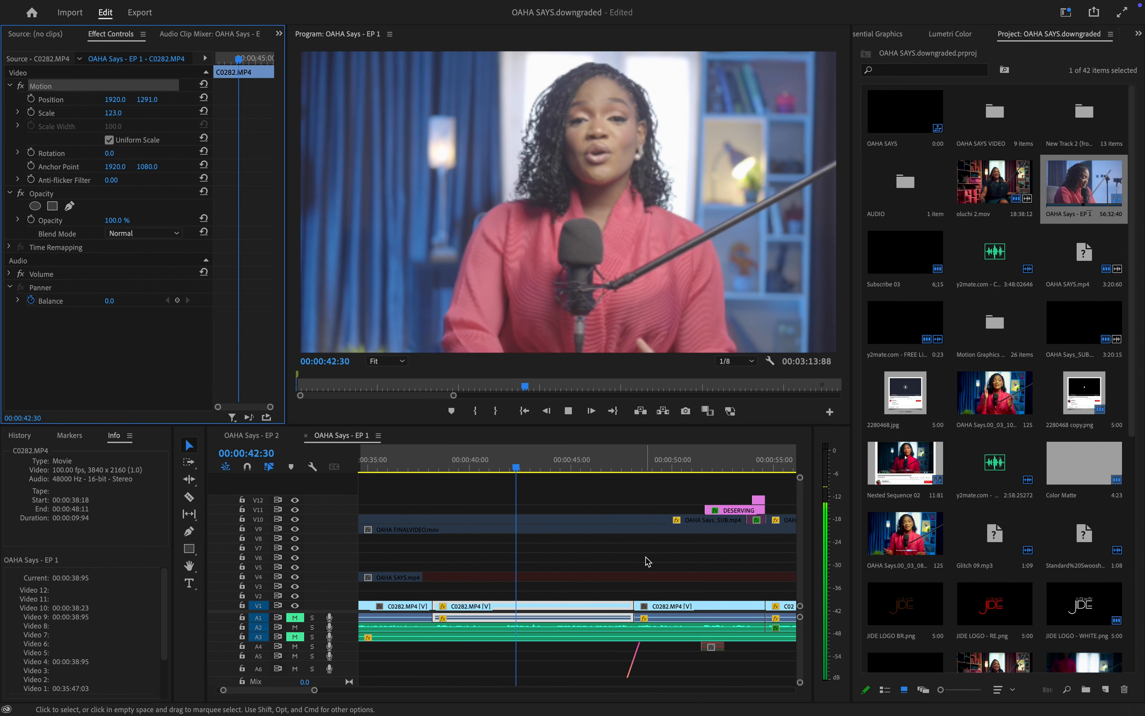
pyautogui.scroll(-2, 648, 561)
pyautogui.scroll(-3, 648, 562)
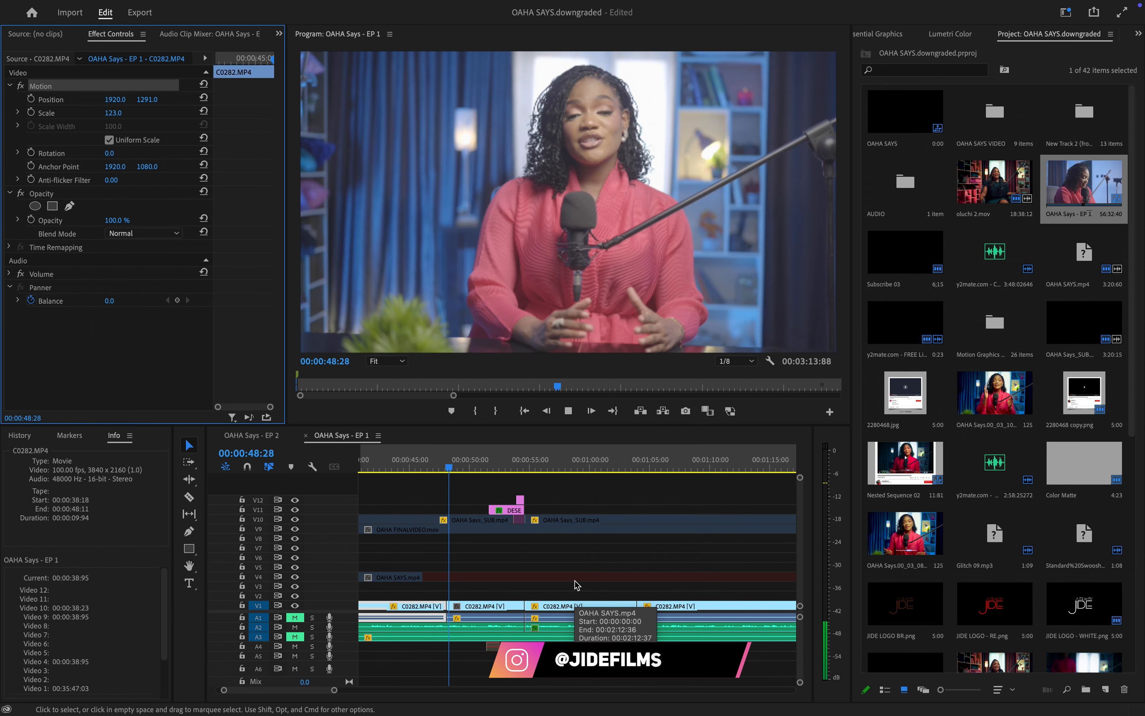
pyautogui.press('space')
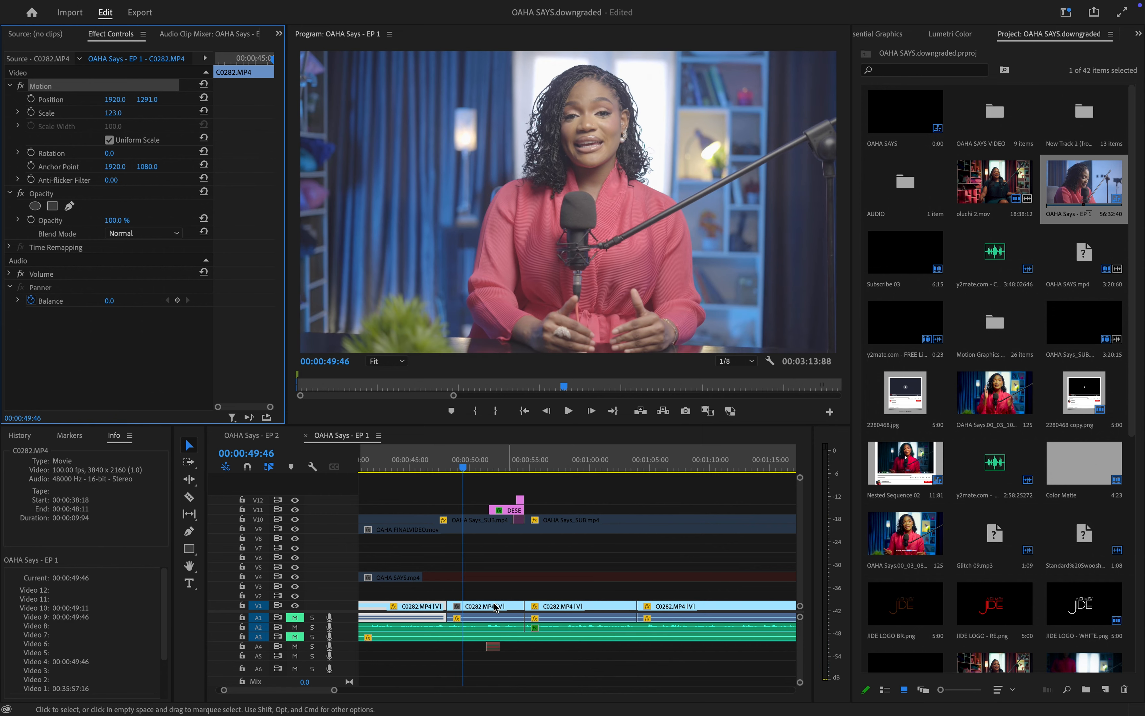
# Step: Compare the framing across the 00:00:48 cut and check the Motion settings of the wide V1 clip after it
pyautogui.click(428, 461)
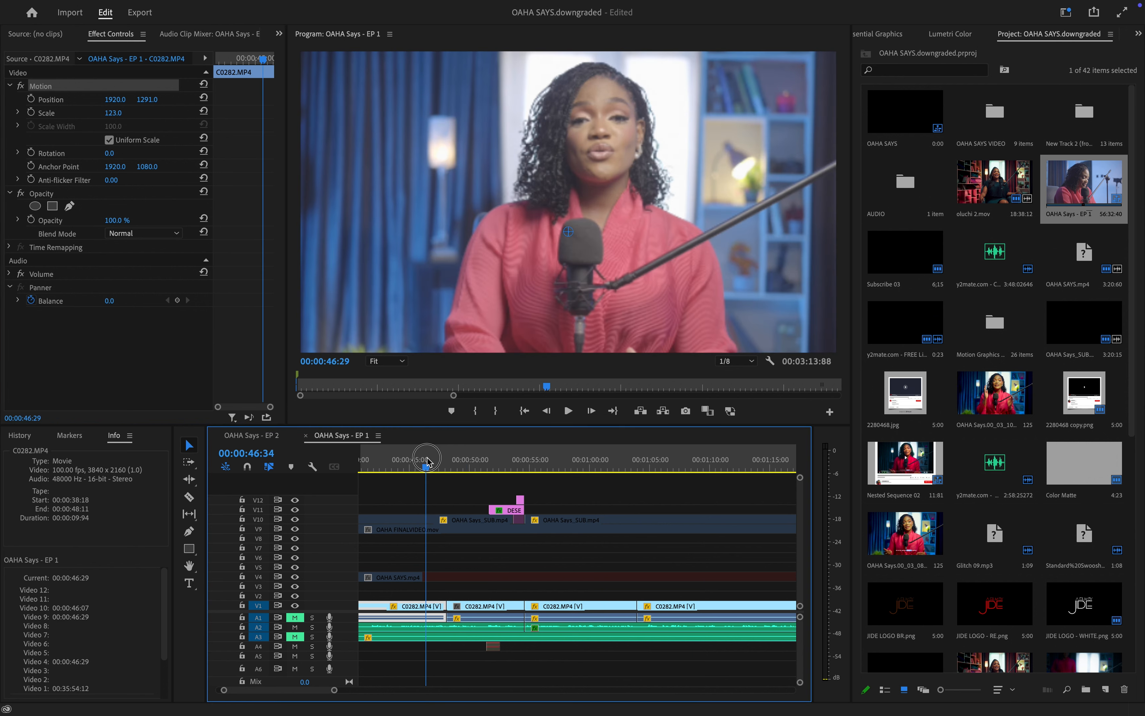
pyautogui.moveTo(428, 462); pyautogui.dragTo(464, 462)
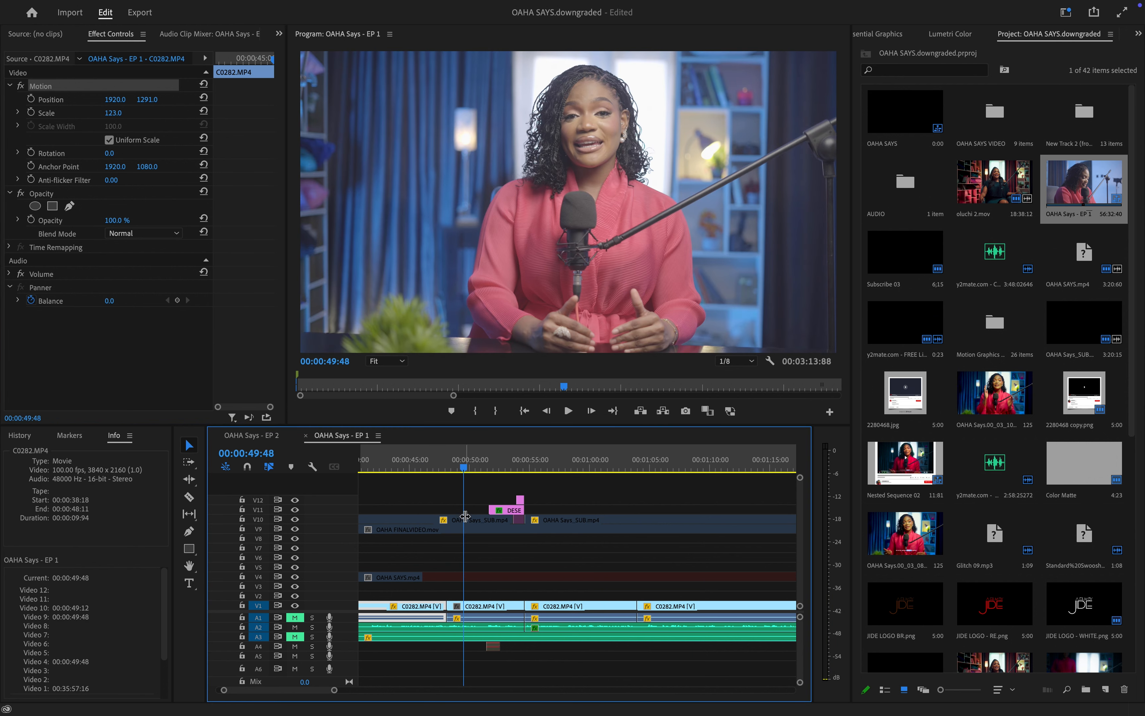
pyautogui.click(484, 611)
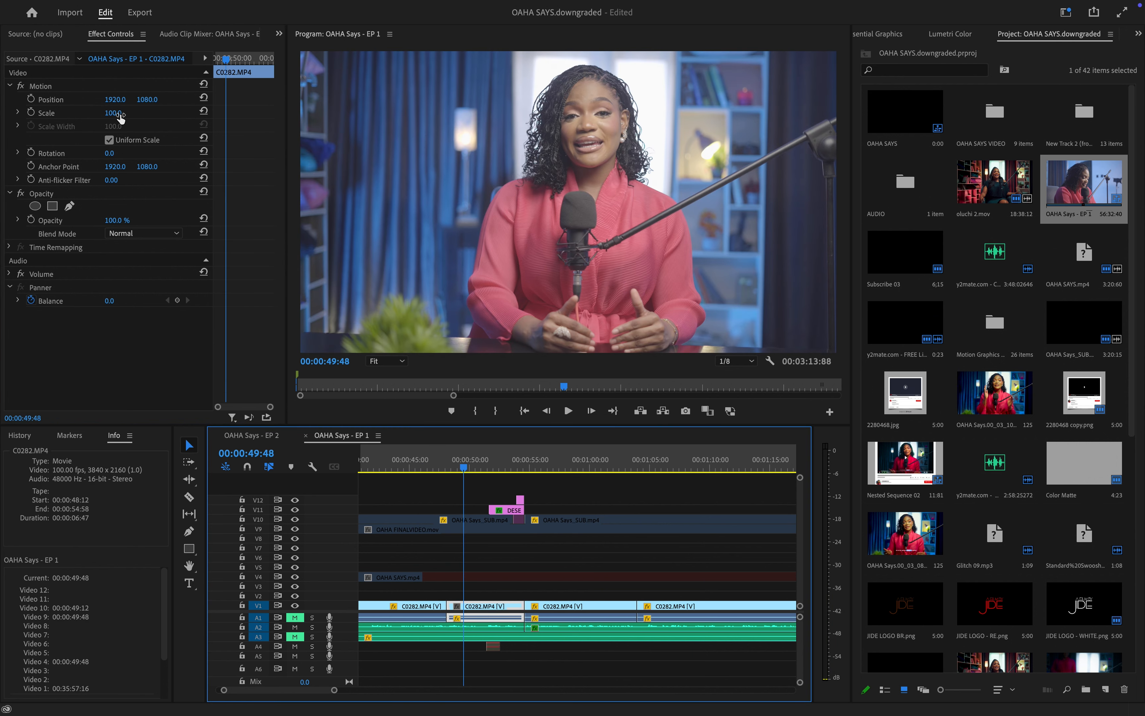
pyautogui.hscroll(-3, 535, 629)
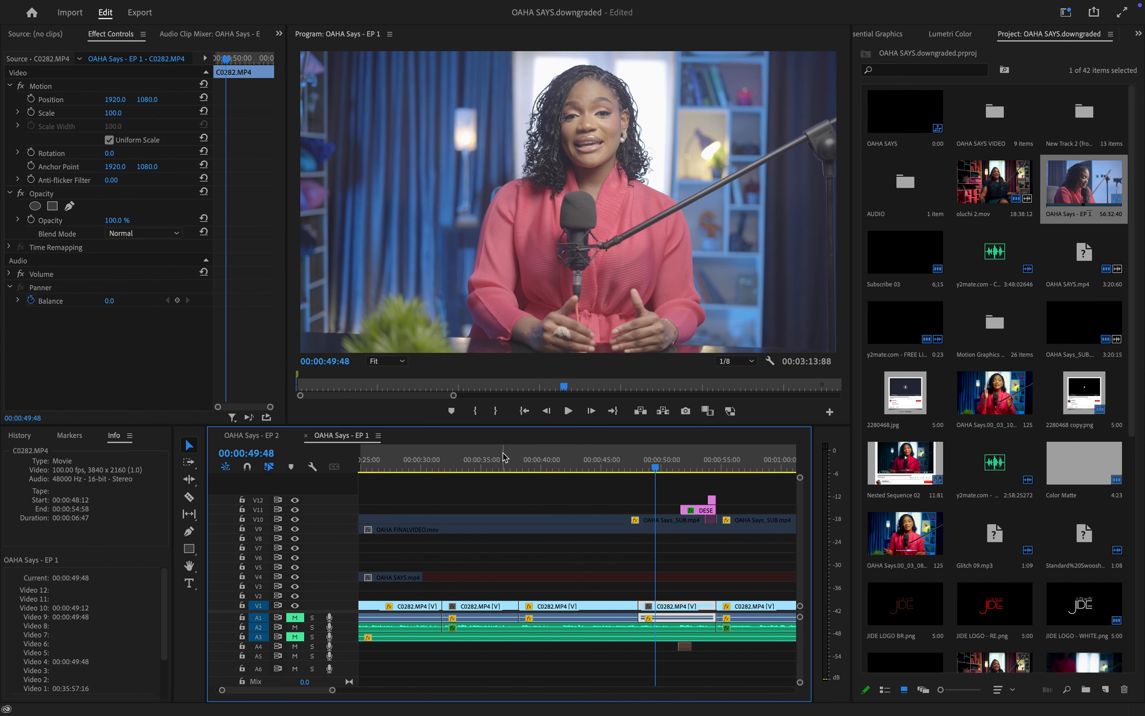
pyautogui.hscroll(1, 667, 628)
pyautogui.hscroll(5, 668, 627)
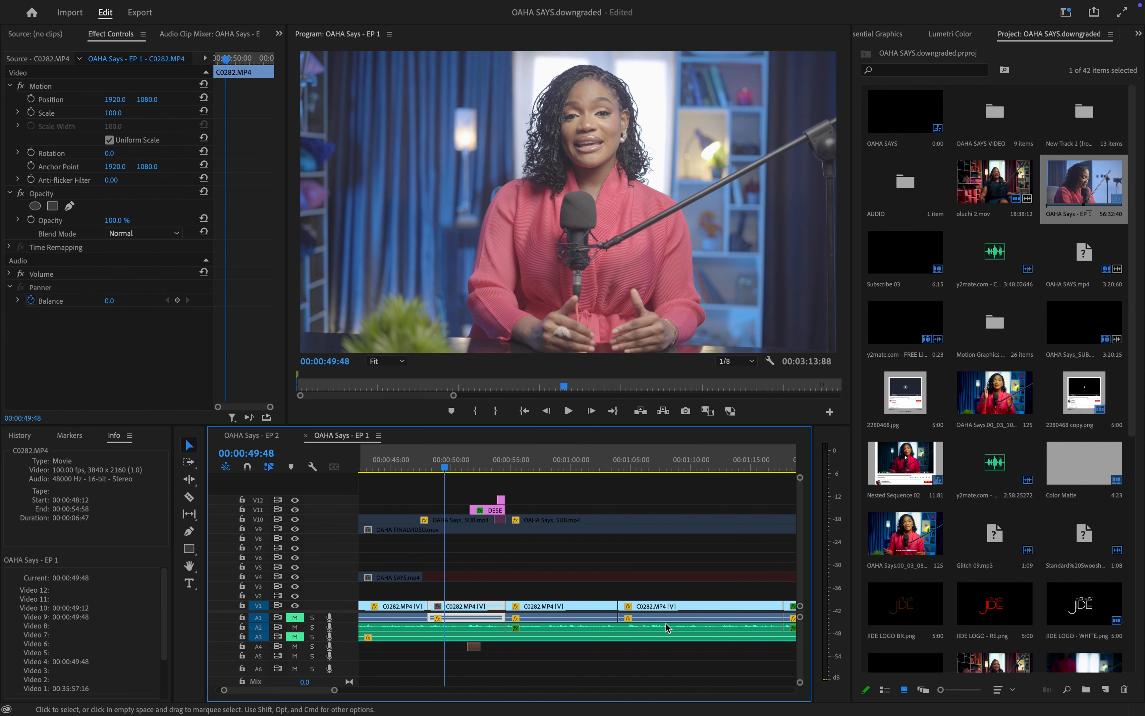
# Step: Play the transition from the wide shot to the next close shot, starting at 00:00:54:32
pyautogui.click(504, 467)
pyautogui.press('space')
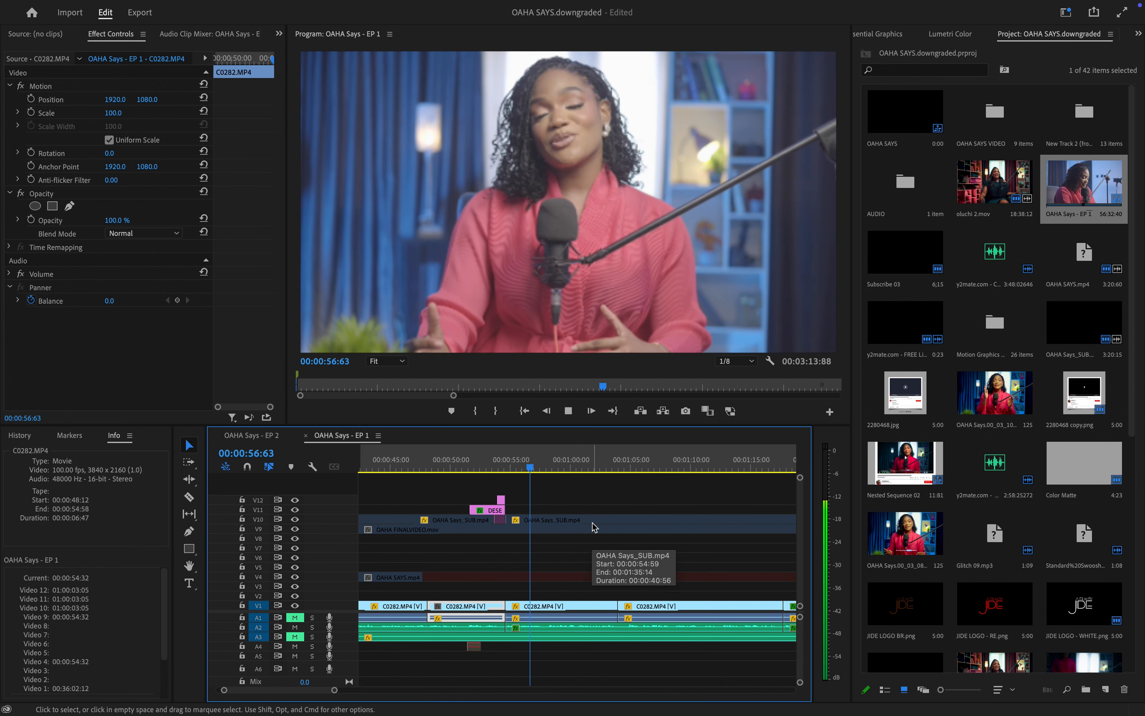
pyautogui.press('space')
# Step: Select both DESERVING title clips on V11 and V12 and examine the title at 00:00:52:62
pyautogui.moveTo(502, 469)
pyautogui.mouseDown()
pyautogui.moveTo(473, 469)
pyautogui.moveTo(494, 476)
pyautogui.mouseUp()
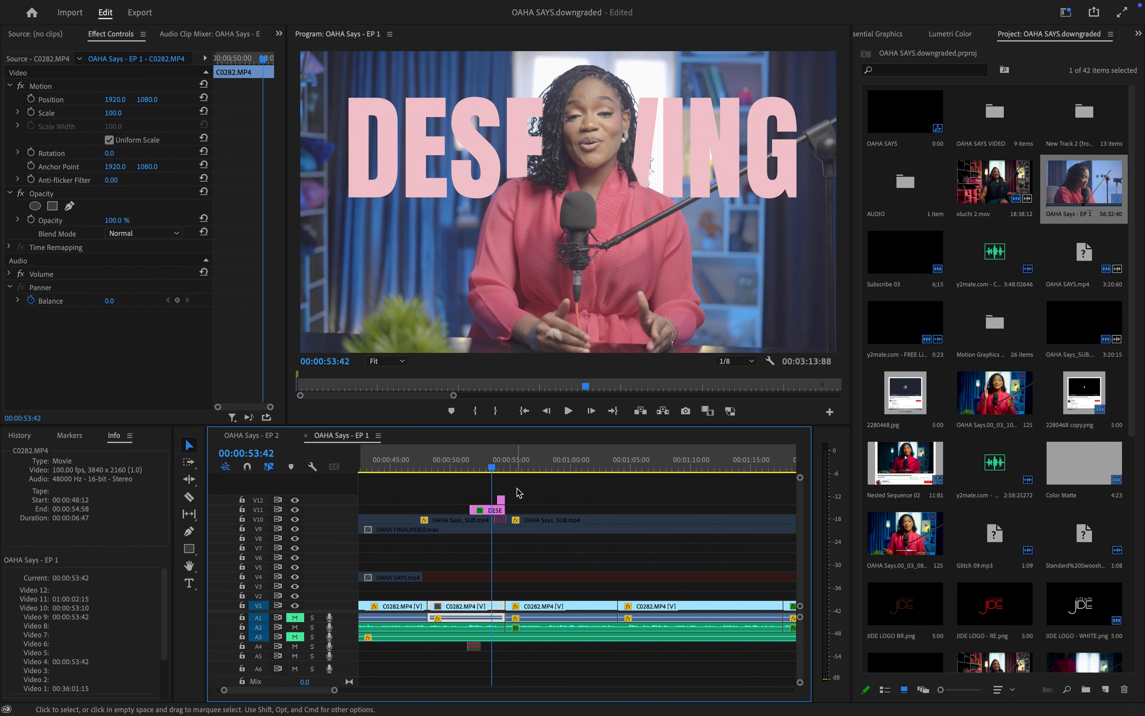
pyautogui.moveTo(519, 493); pyautogui.dragTo(469, 514)
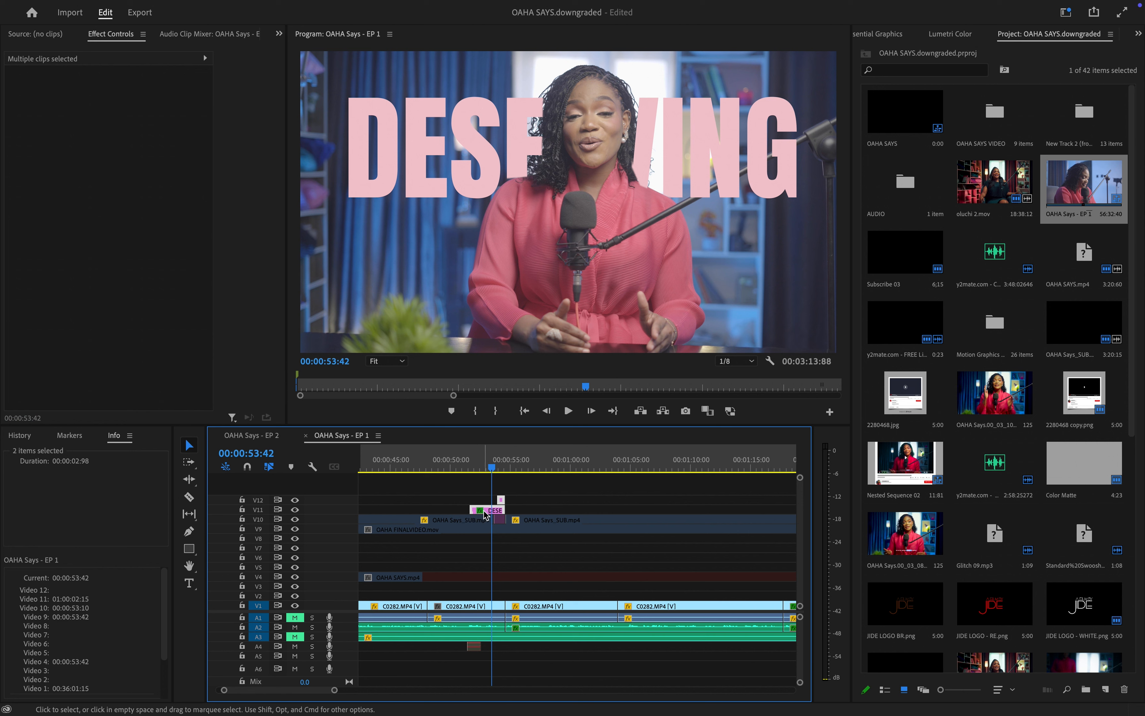
pyautogui.click(483, 465)
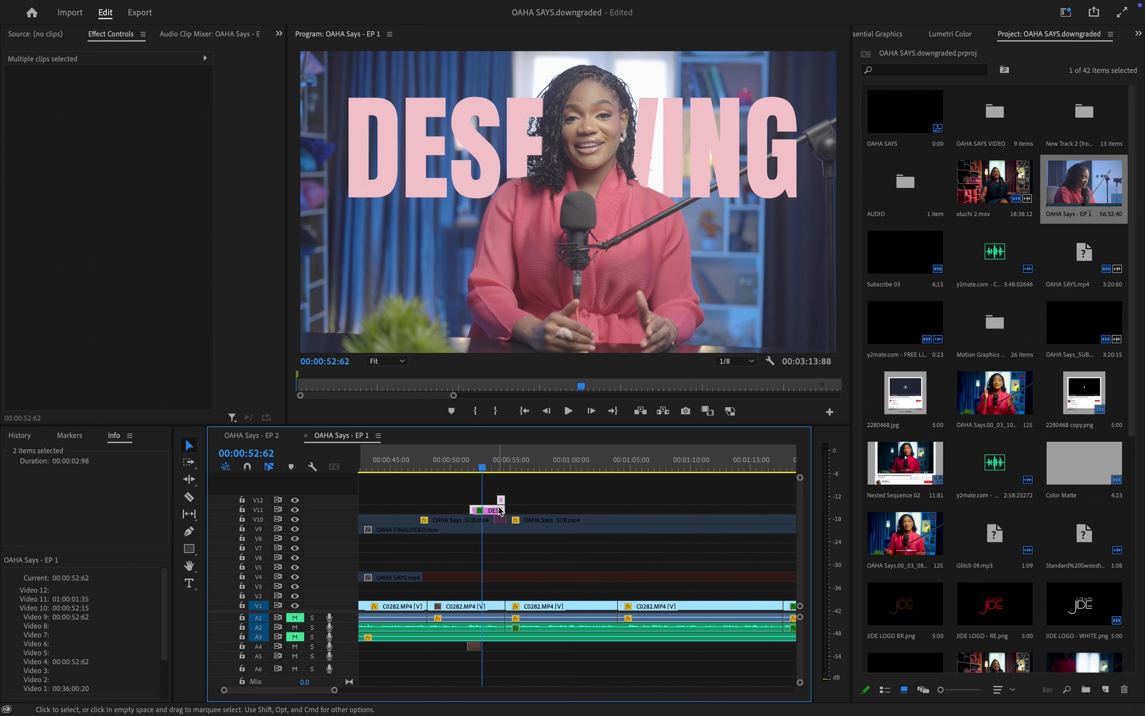
pyautogui.scroll(3, 500, 511)
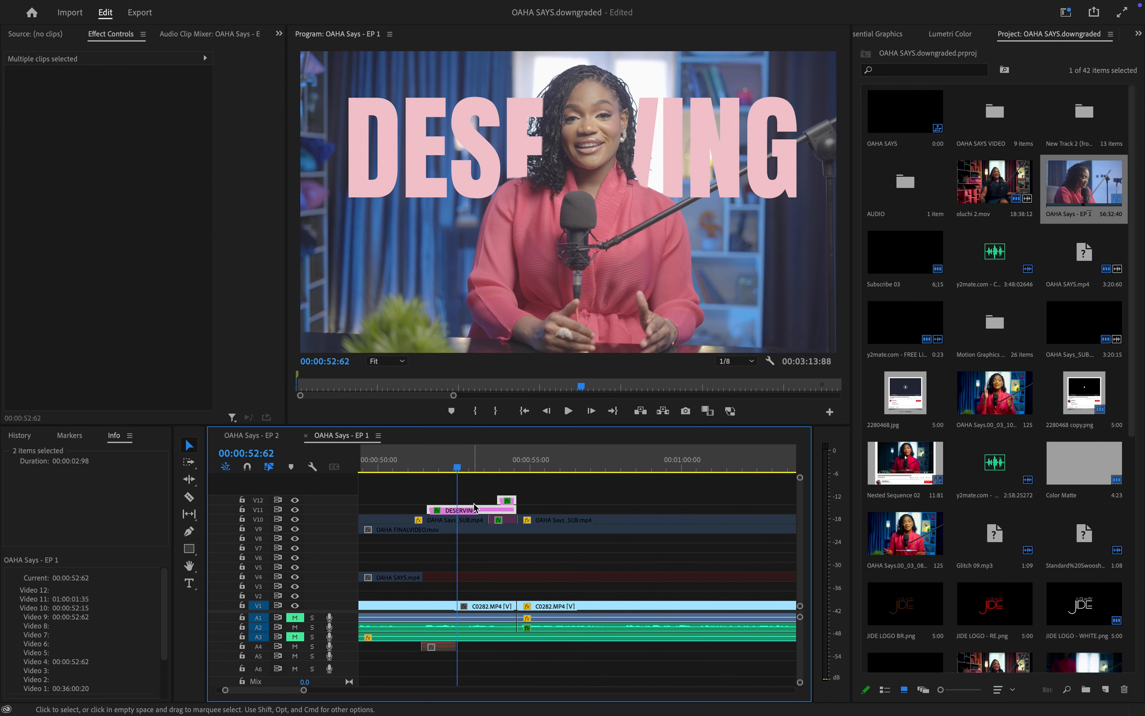
# Step: Inspect the DESERVING title at 00:00:53:51 in the enlarged program view, and restore the normal layout
pyautogui.moveTo(398, 711)
pyautogui.moveTo(461, 469); pyautogui.dragTo(485, 468)
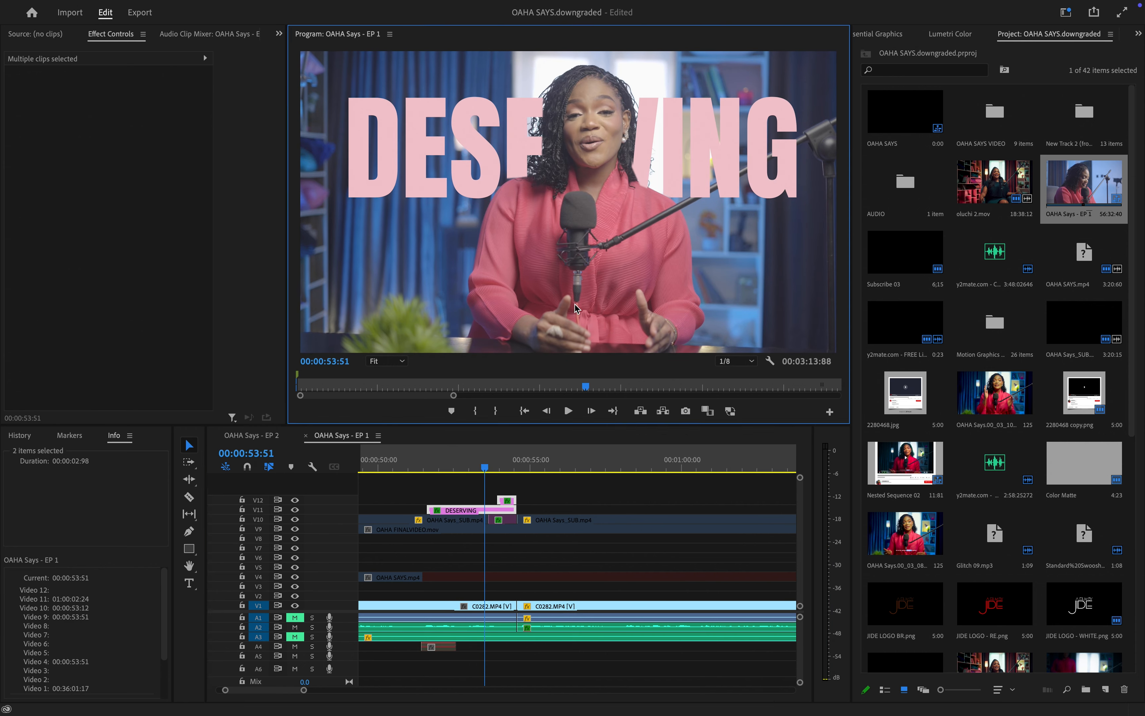
pyautogui.press('`')
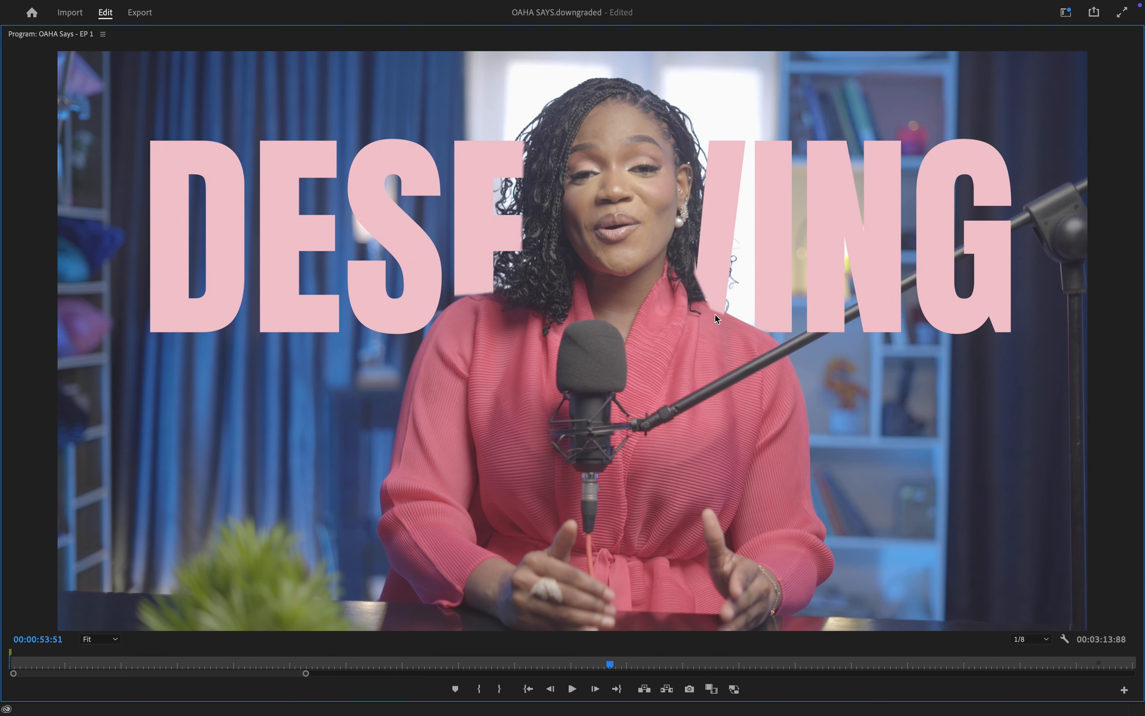
pyautogui.press('`')
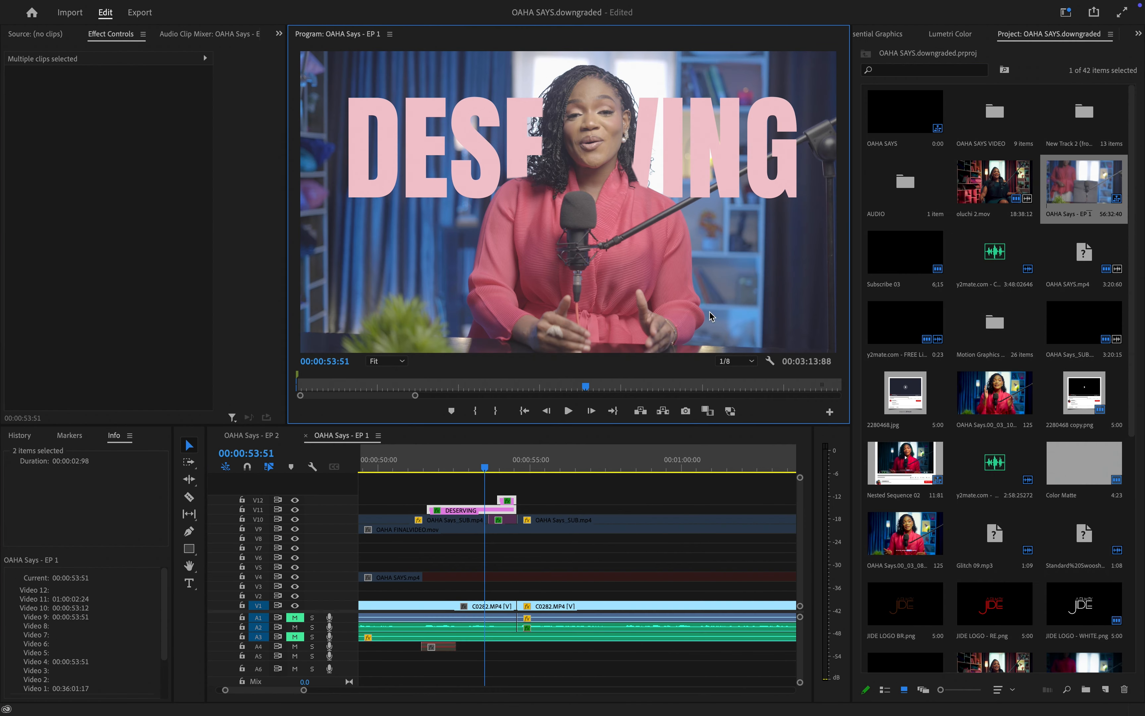
# Step: Select the DESERVING title clip on V11 and examine its Opacity effect and mask settings
pyautogui.click(447, 511)
pyautogui.click(459, 506)
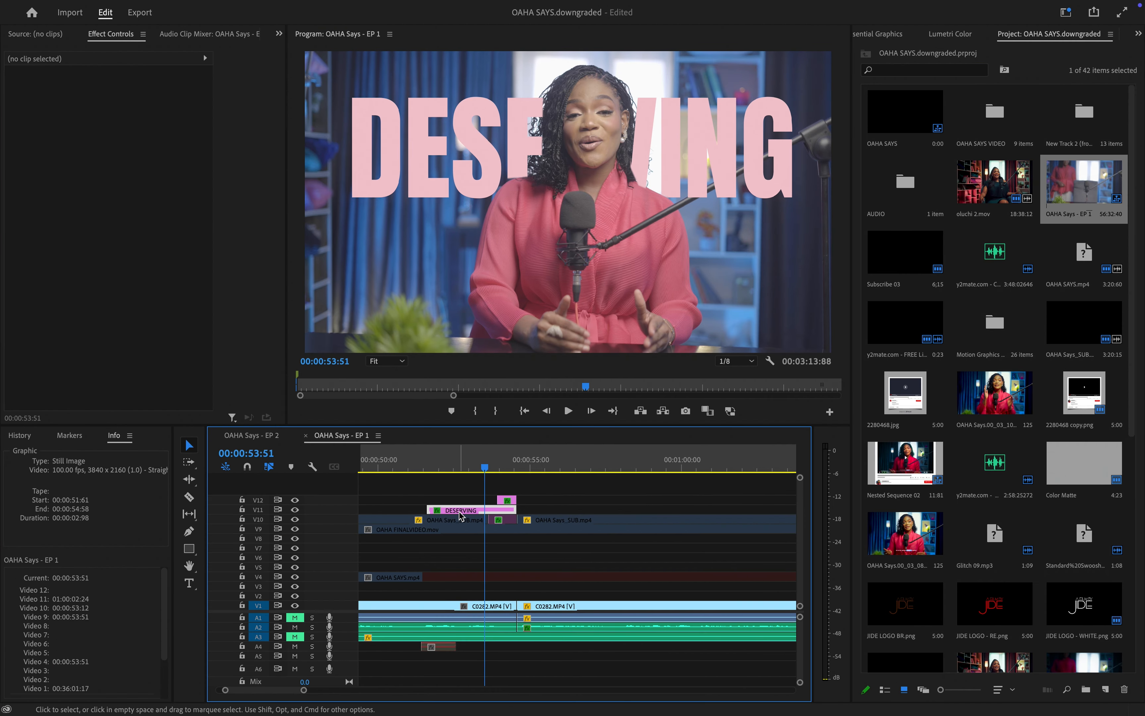
pyautogui.scroll(-5, 147, 314)
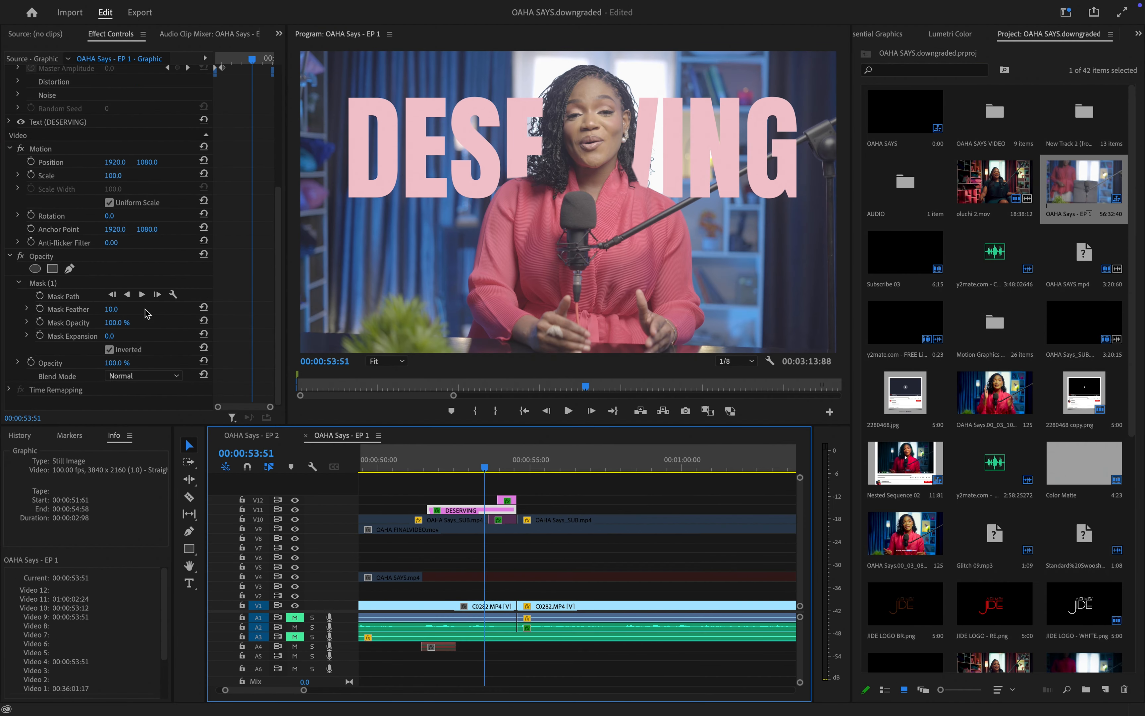
pyautogui.click(95, 256)
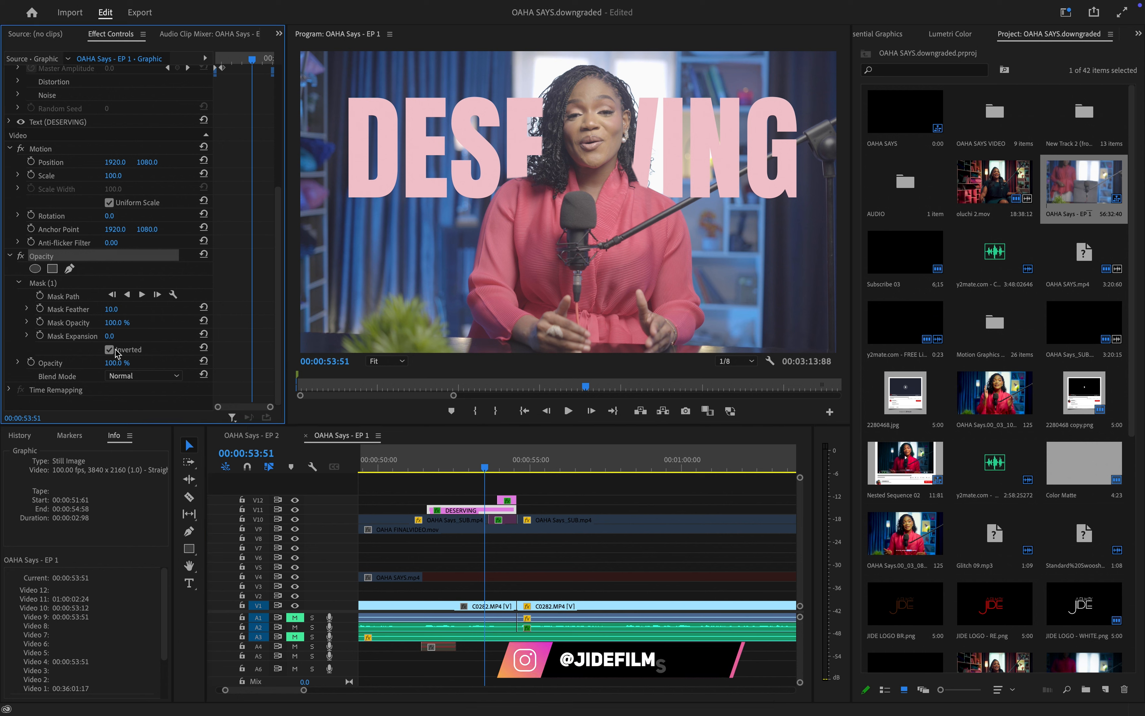
# Step: Show the outline of Mask (1), compare the title with its Opacity effect off and on, and play past the title's end
pyautogui.click(44, 284)
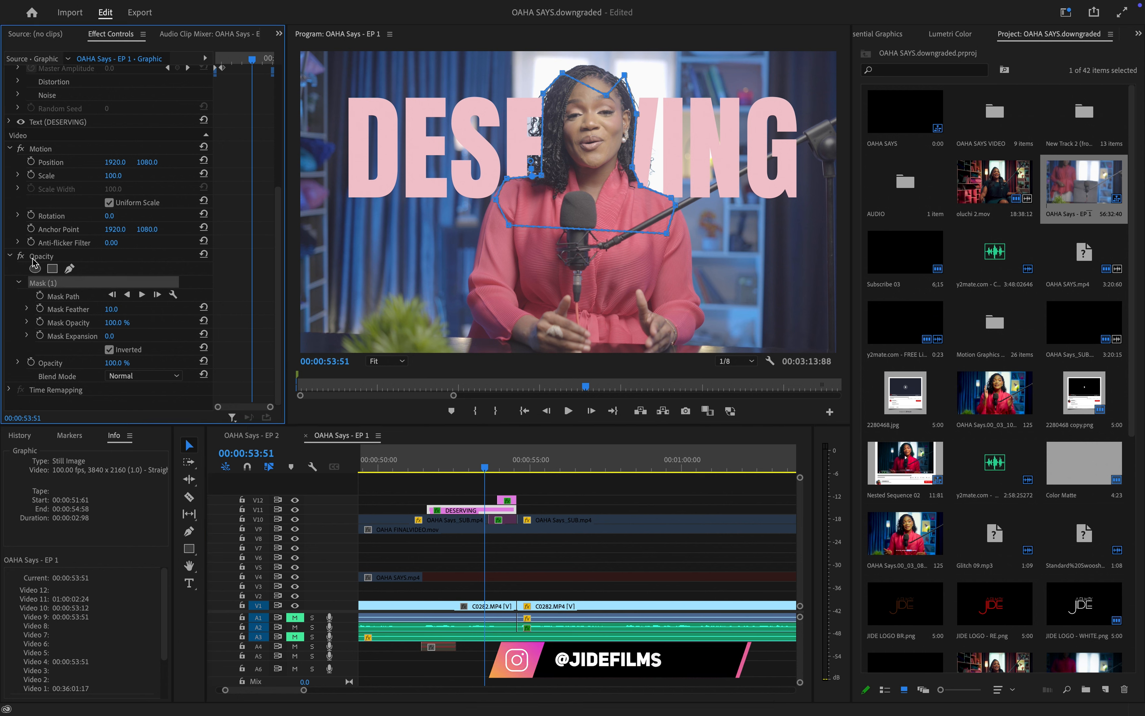
pyautogui.click(21, 256)
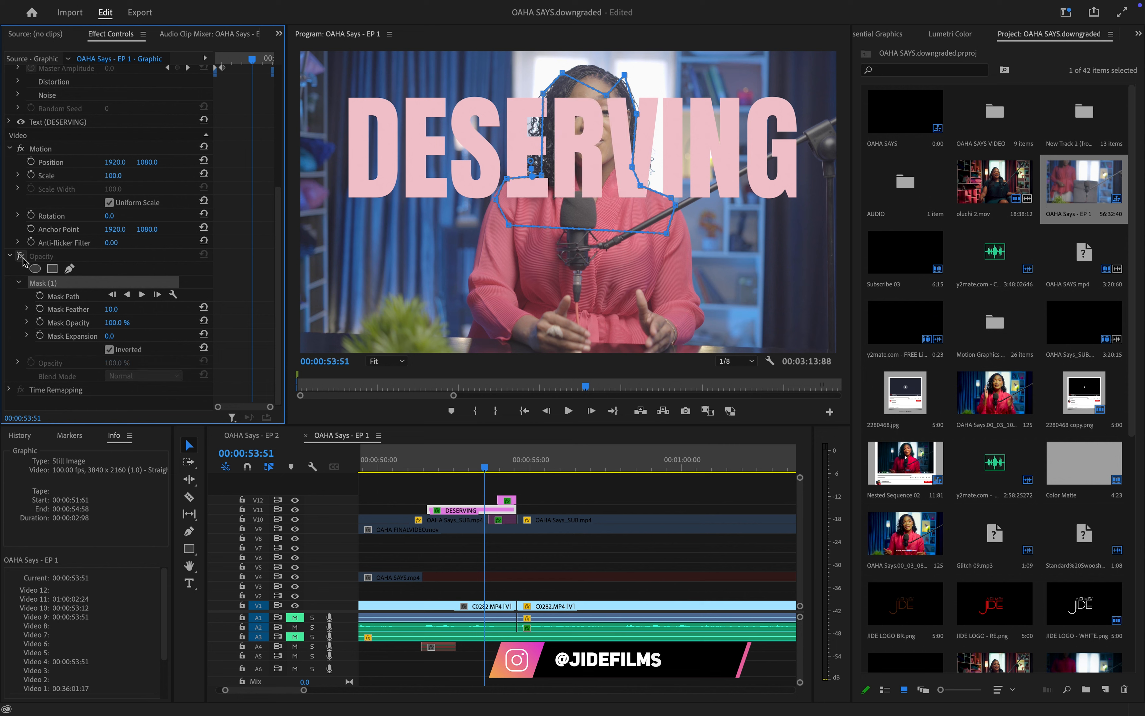
pyautogui.click(21, 256)
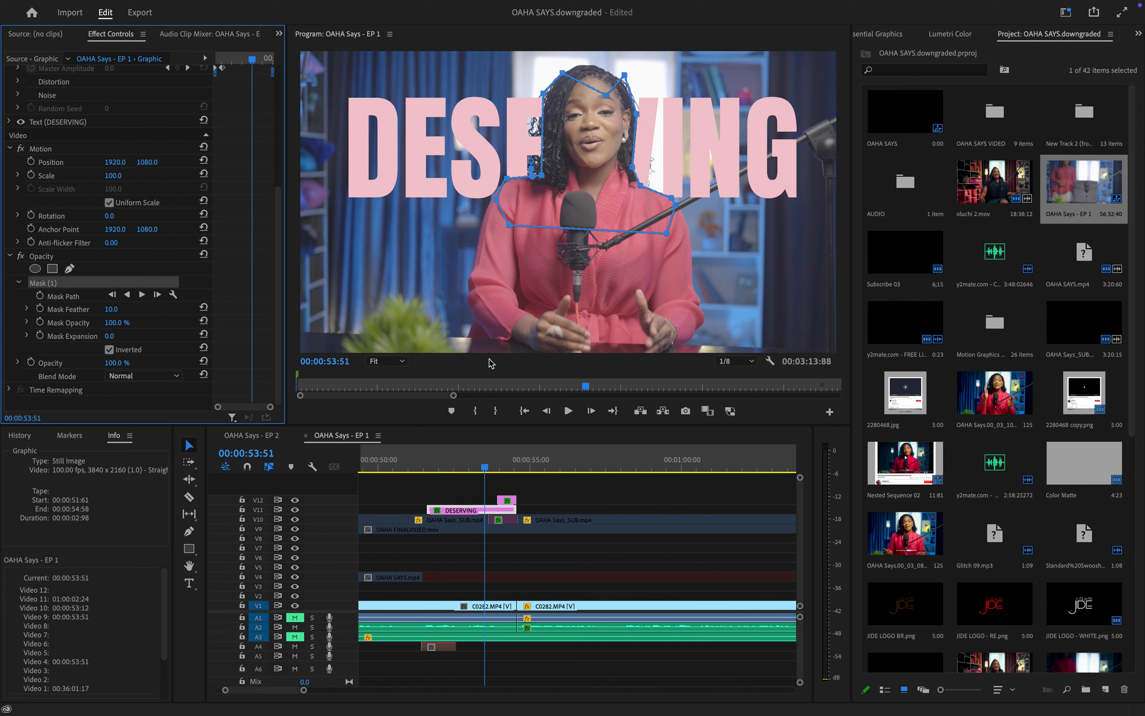
pyautogui.press('space')
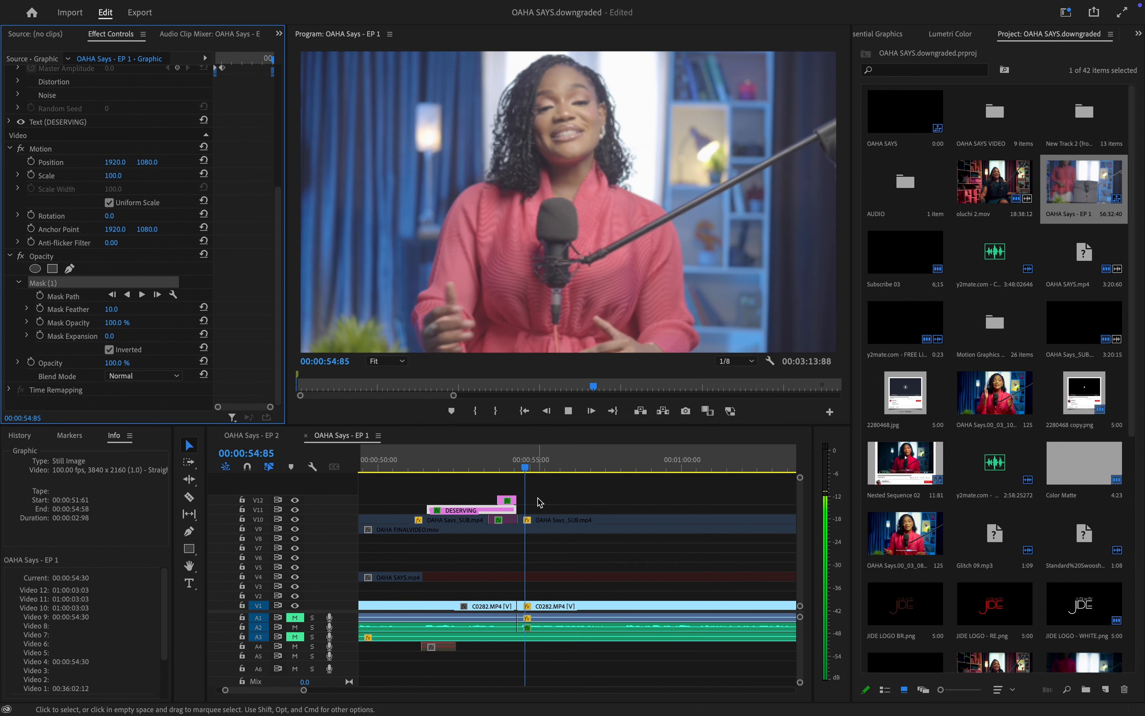
pyautogui.press('space')
# Step: Disable both DESERVING title clips on V11 and V12
pyautogui.moveTo(471, 483); pyautogui.dragTo(503, 499)
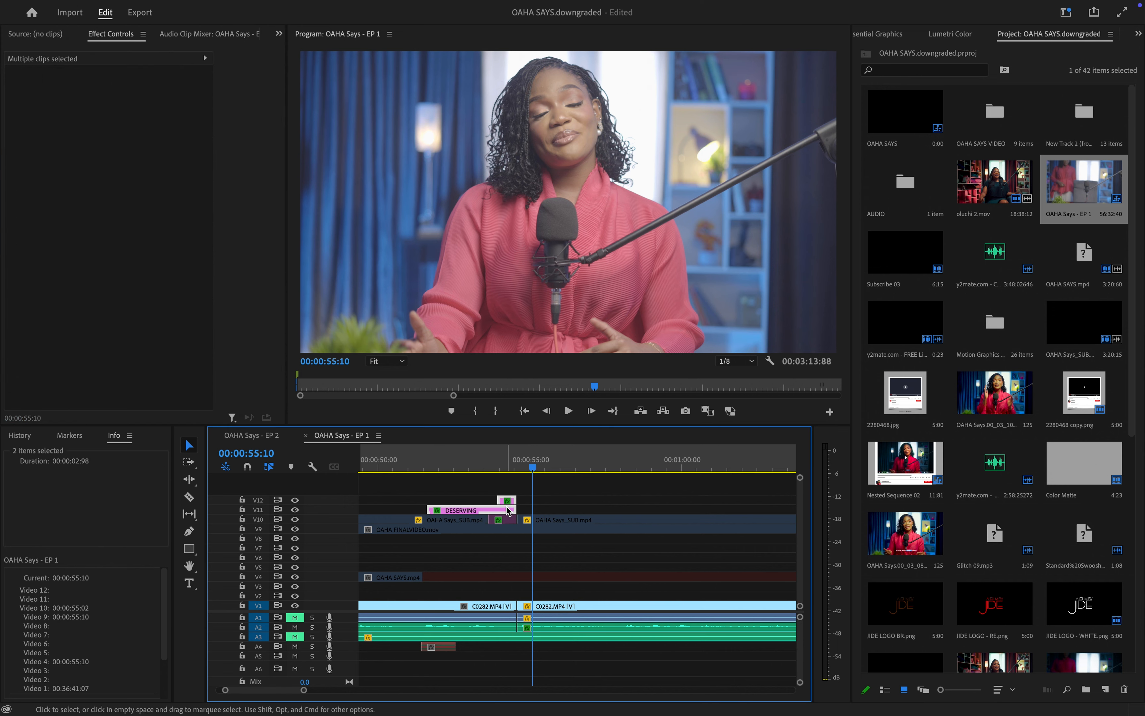
pyautogui.rightClick(505, 500)
pyautogui.click(557, 316)
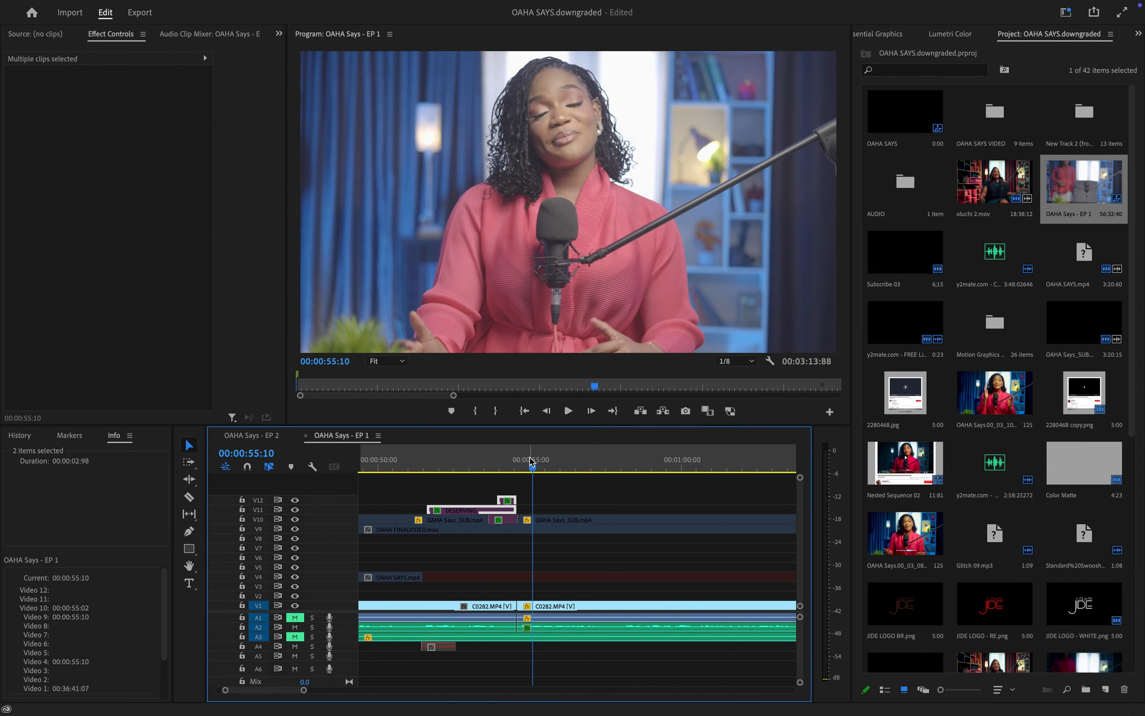
# Step: Play the sequence from 00:00:55:10 and look over the V1 clip cuts up to about 00:01:04
pyautogui.press('space')
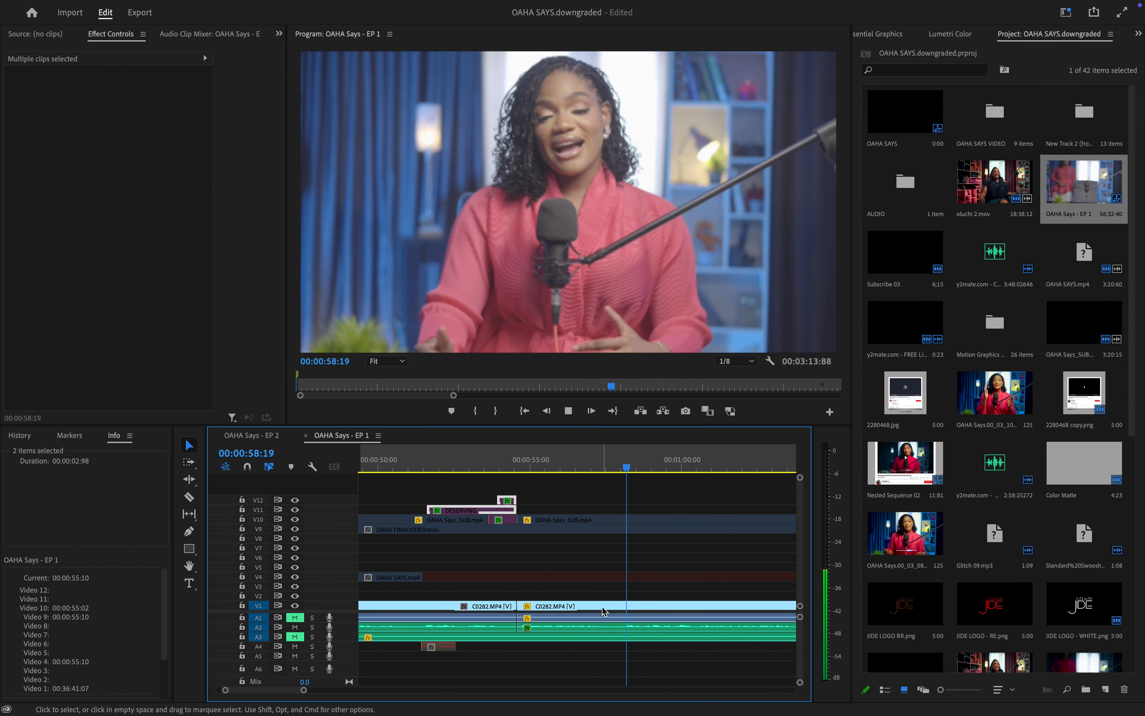
pyautogui.press('XF86AudioRaiseVolume')
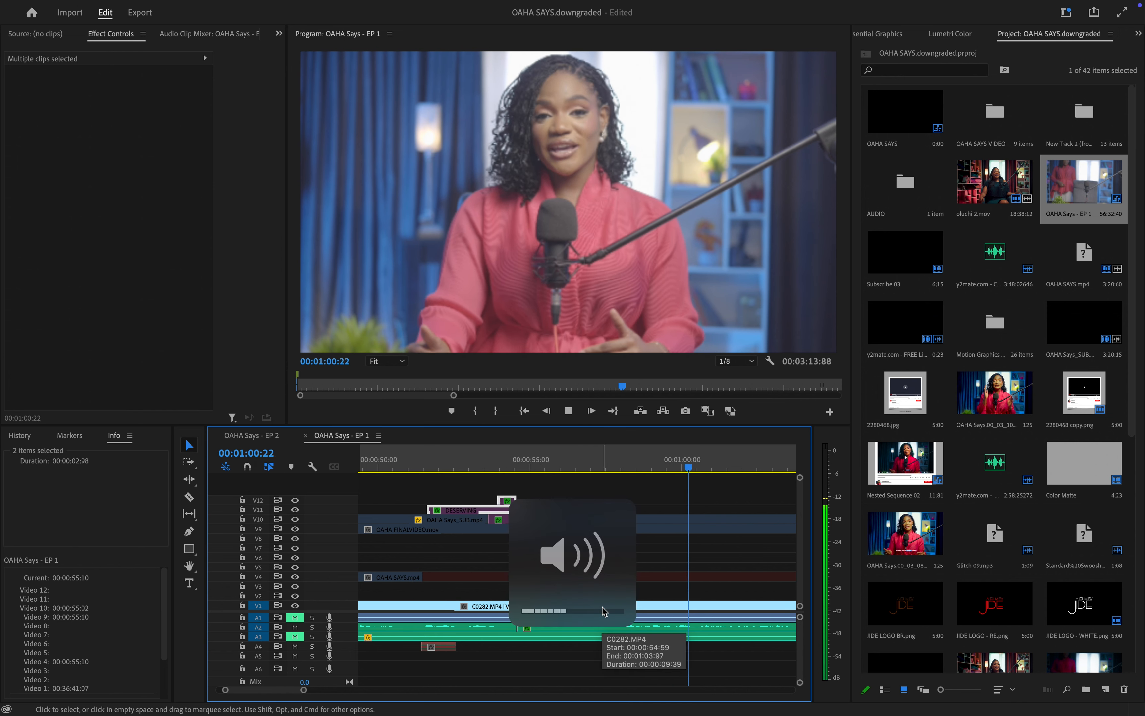
pyautogui.scroll(-5, 654, 555)
pyautogui.hscroll(2, 654, 557)
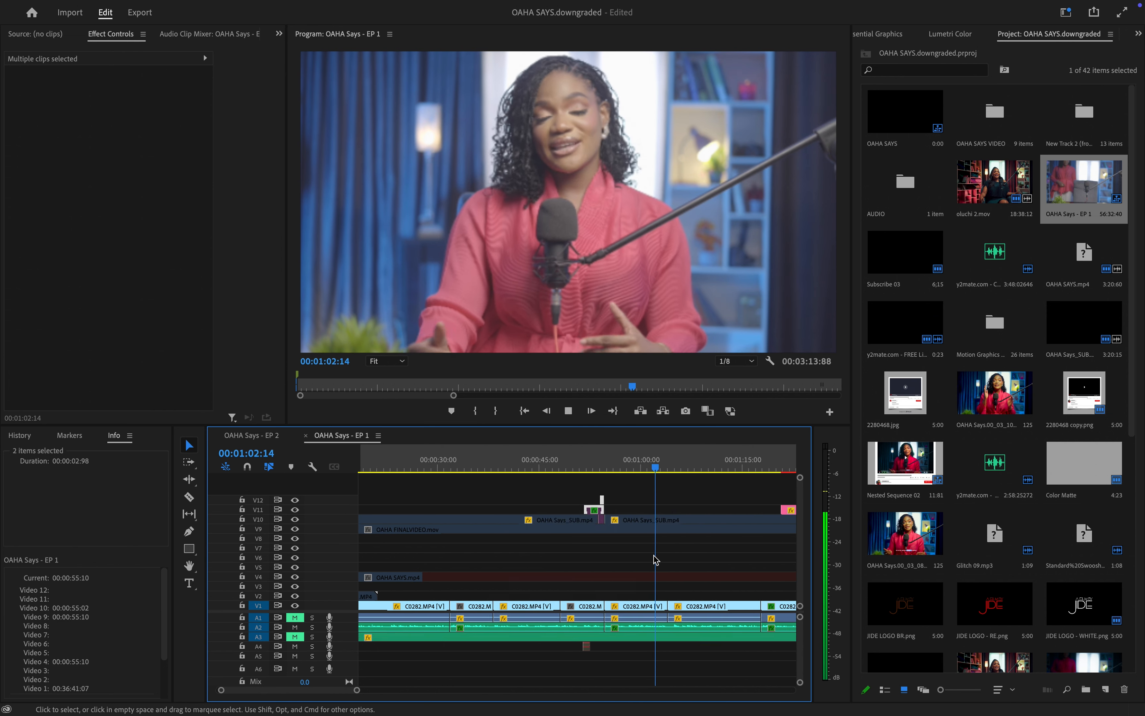
pyautogui.scroll(3, 656, 583)
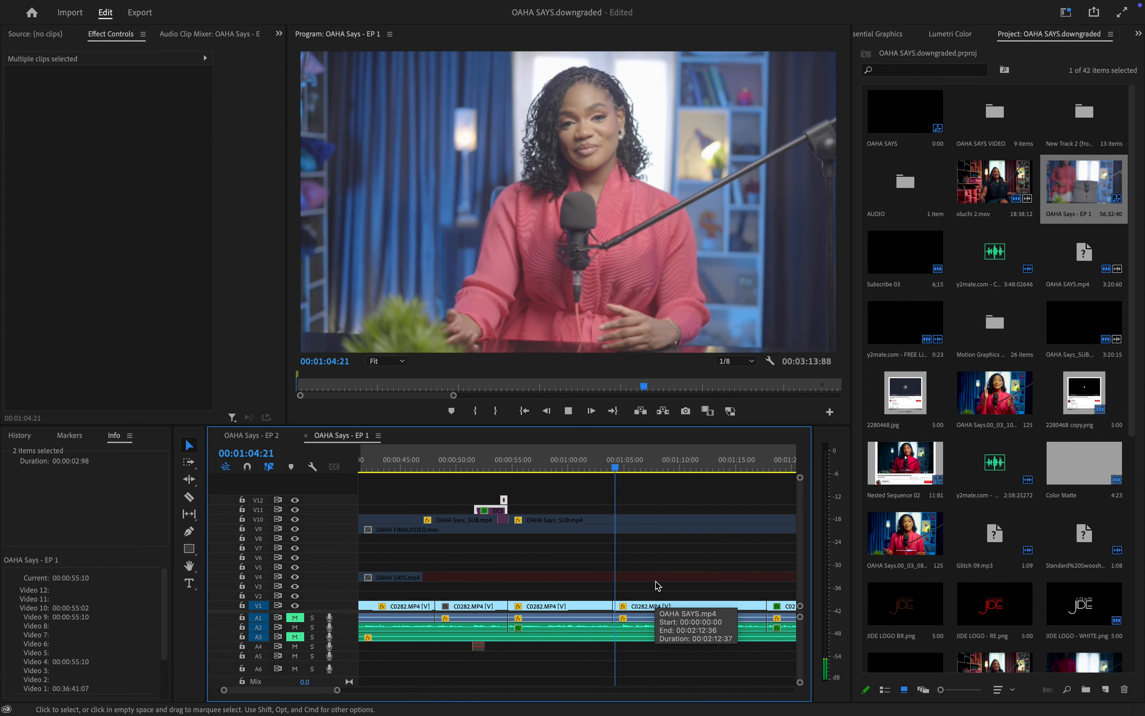
pyautogui.scroll(-4, 656, 582)
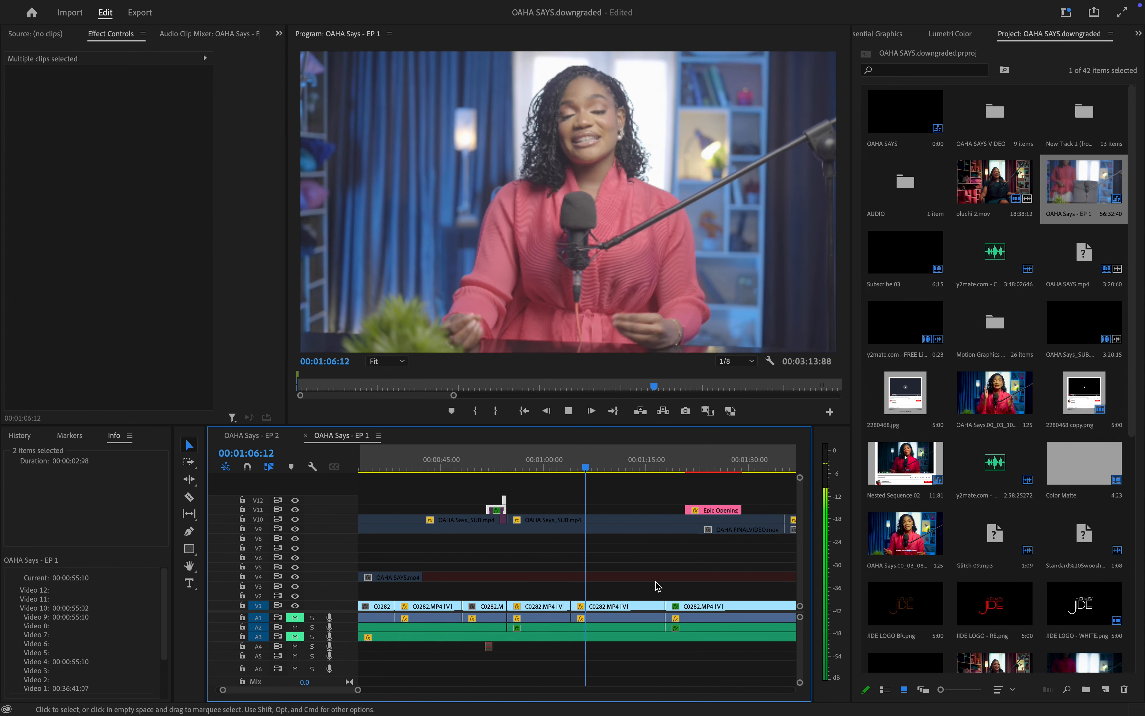
pyautogui.scroll(-1, 656, 582)
pyautogui.moveTo(623, 468); pyautogui.dragTo(601, 474)
pyautogui.press('space')
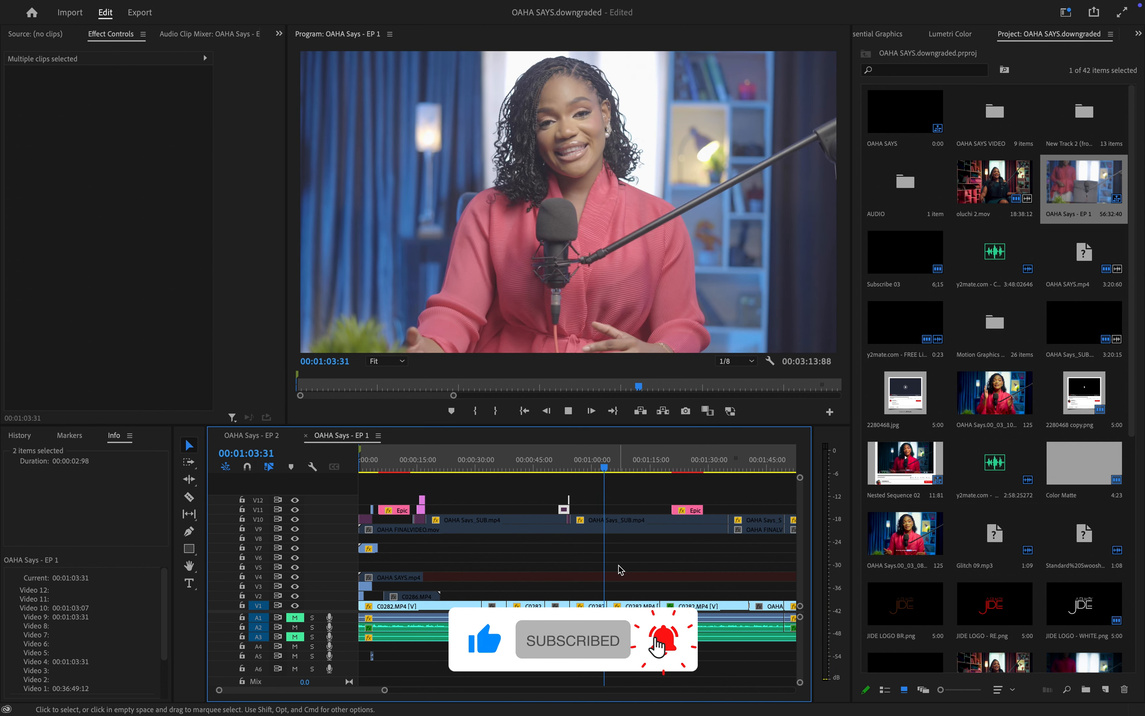
pyautogui.hscroll(3, 626, 582)
pyautogui.scroll(5, 626, 582)
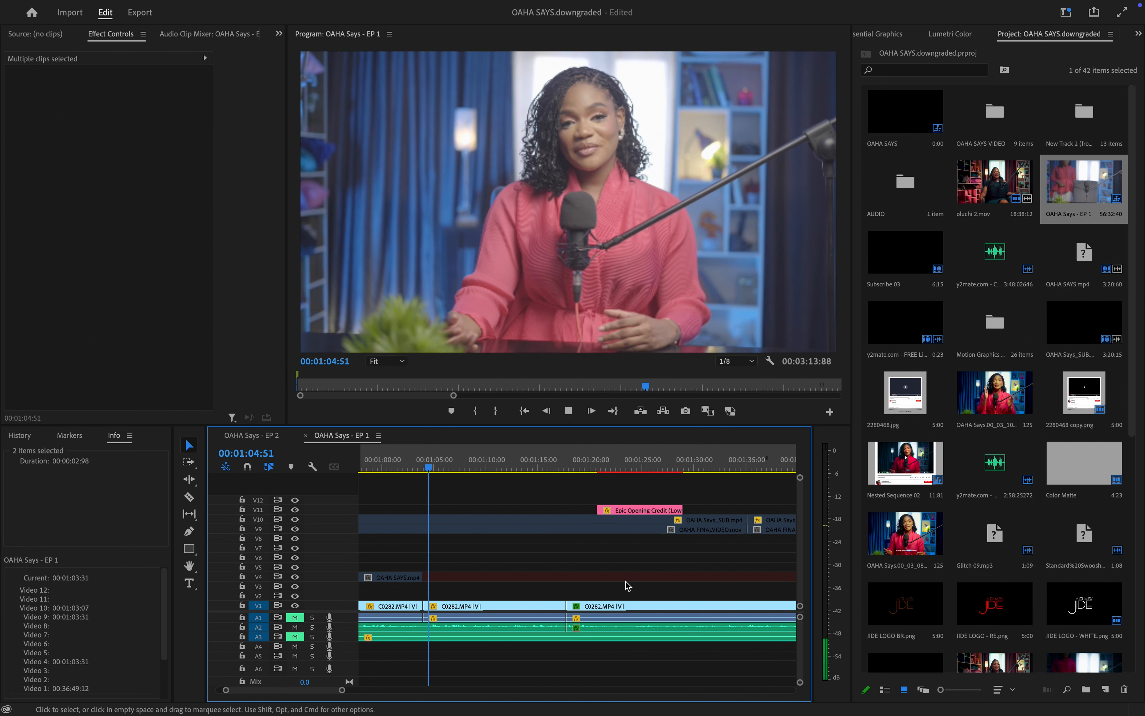
# Step: Select the C0282.MP4 clip starting at 00:01:03:98 on V1 and review its Position and Scale animation during playback
pyautogui.click(495, 608)
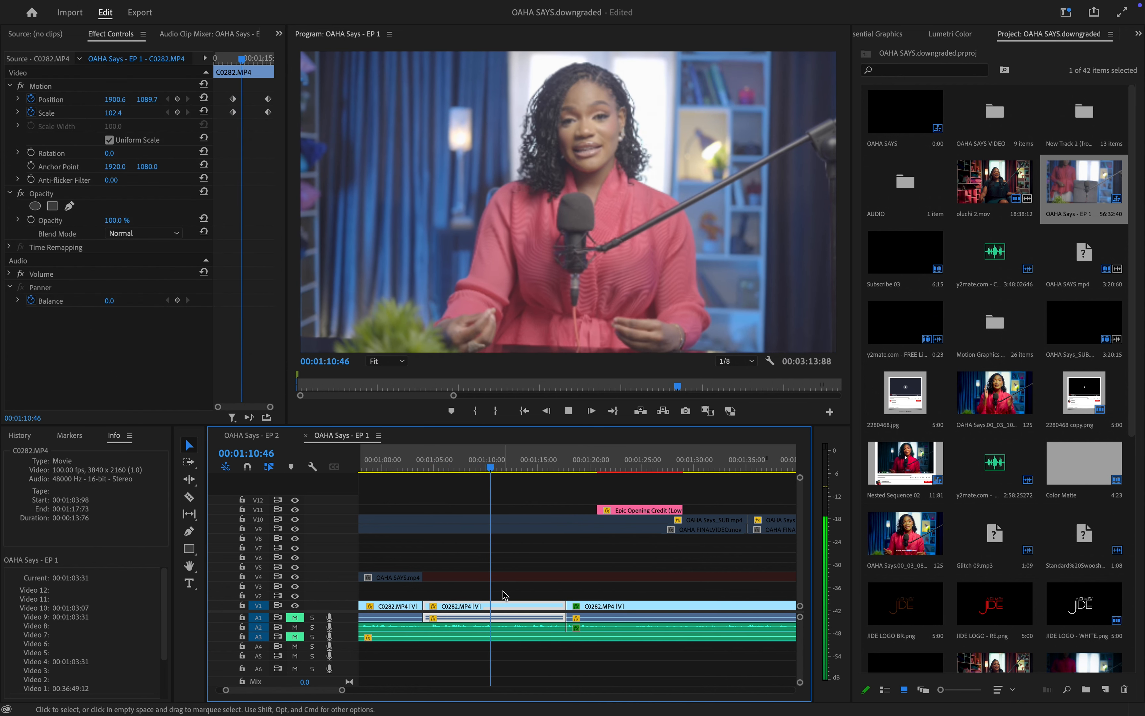
pyautogui.press('XF86AudioLowerVolume')
pyautogui.press('XF86AudioLowerVolume')
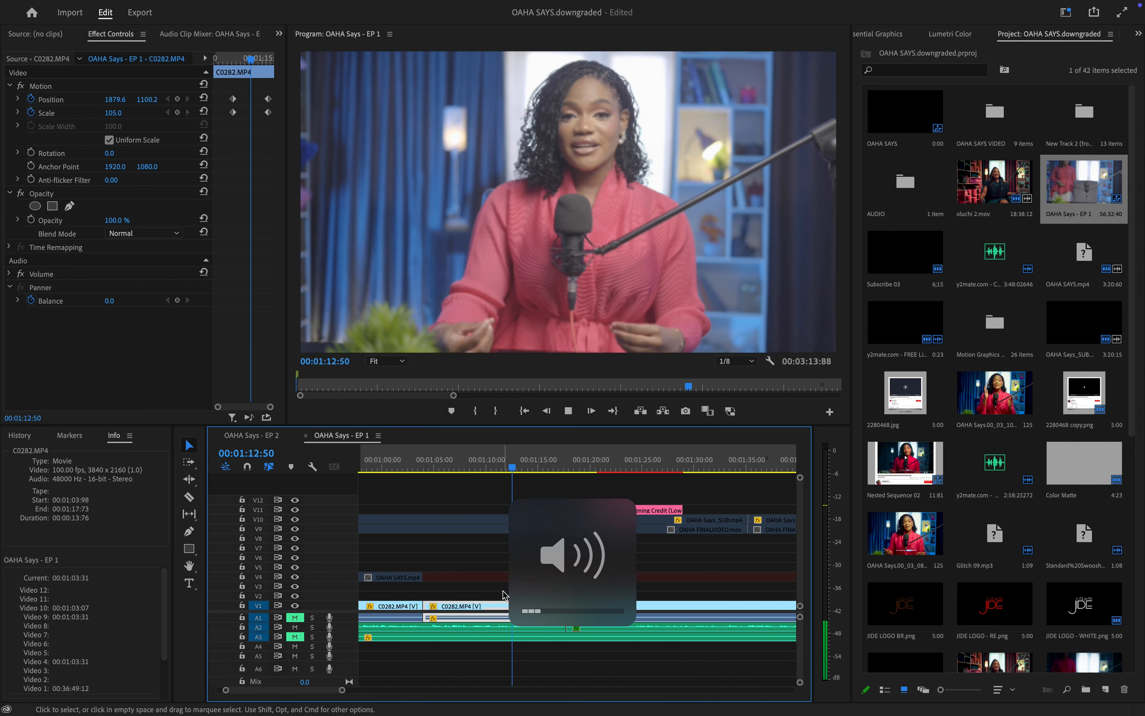
pyautogui.press('space')
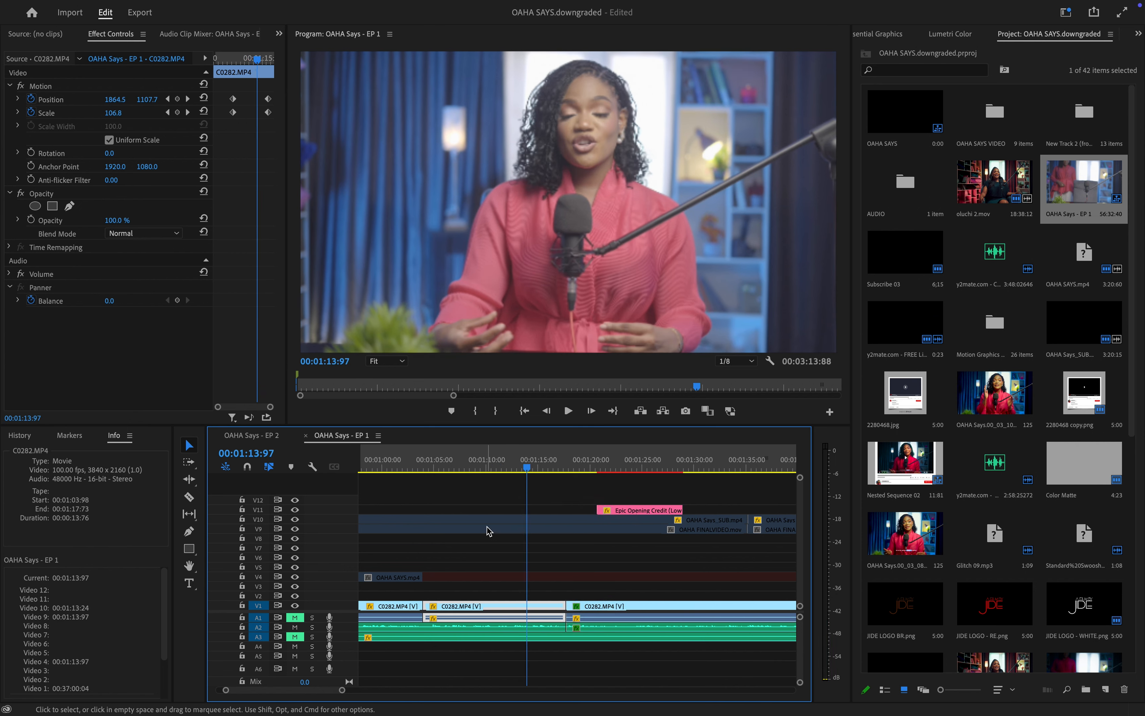
pyautogui.click(488, 457)
pyautogui.click(472, 462)
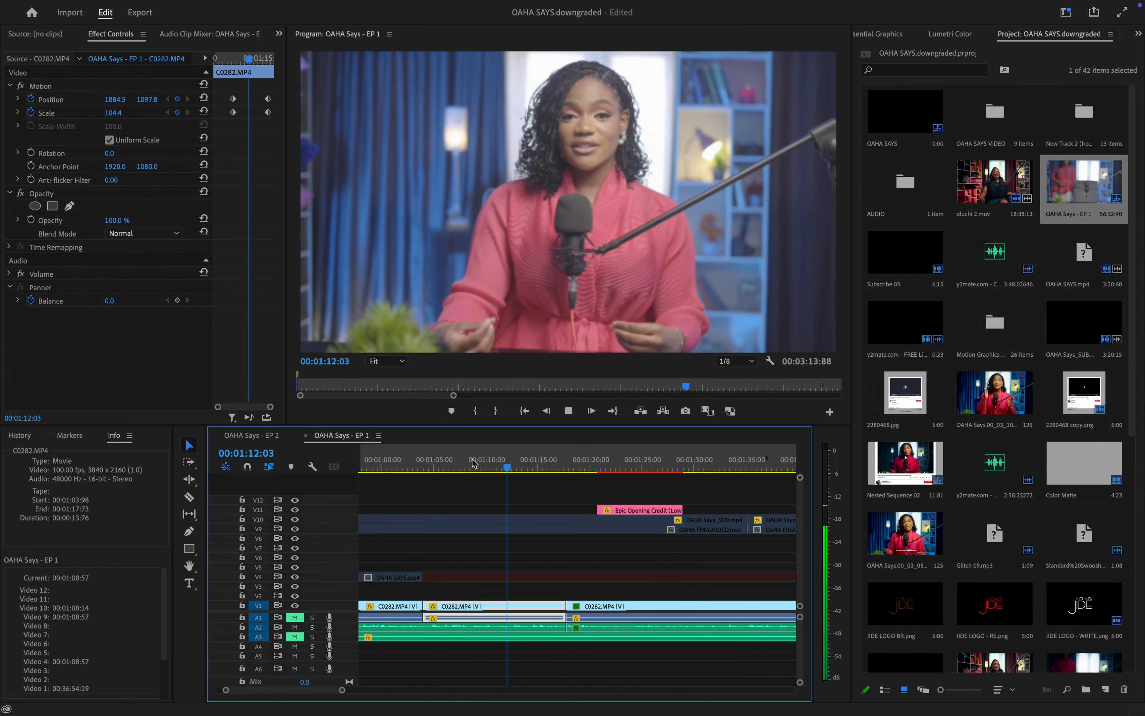
pyautogui.press('space')
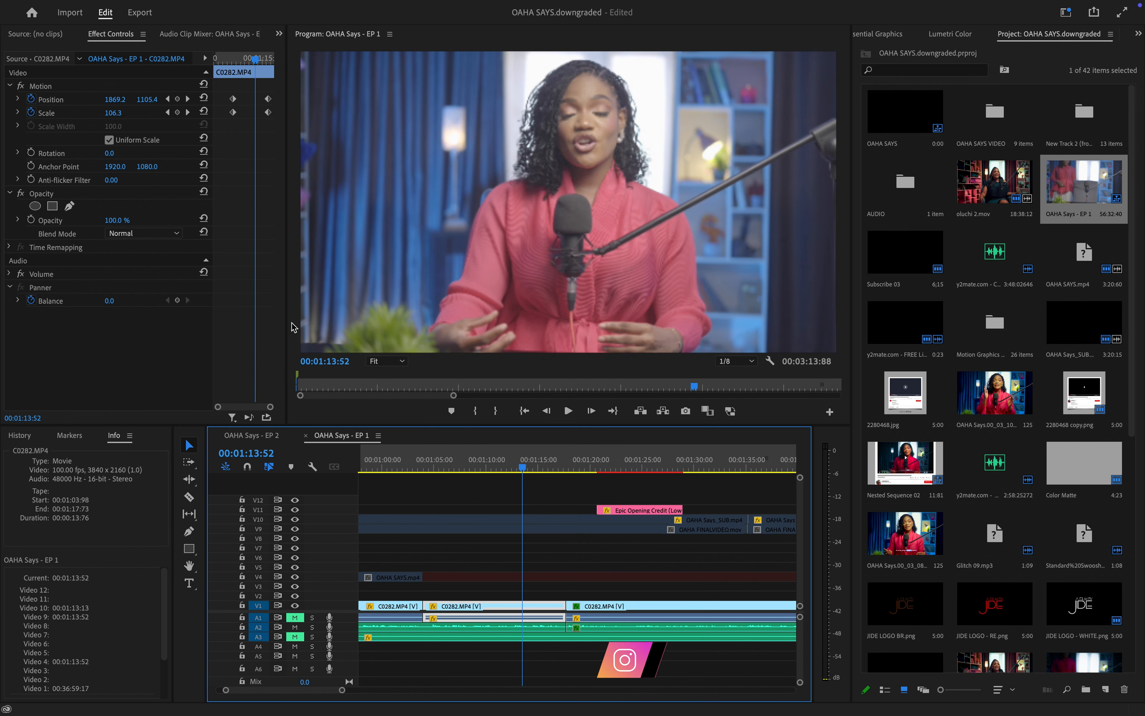
# Step: Select the clip's Motion effect and play the zoom from 00:01:13:52 to the clip's end
pyautogui.click(76, 88)
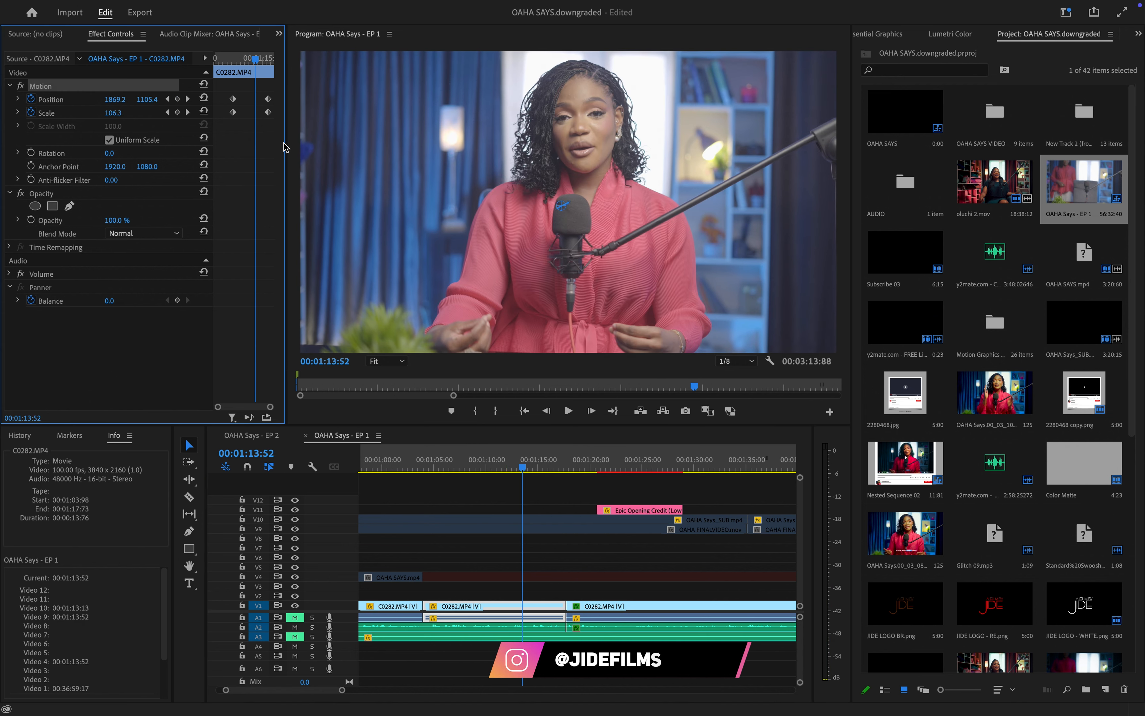
pyautogui.press('space')
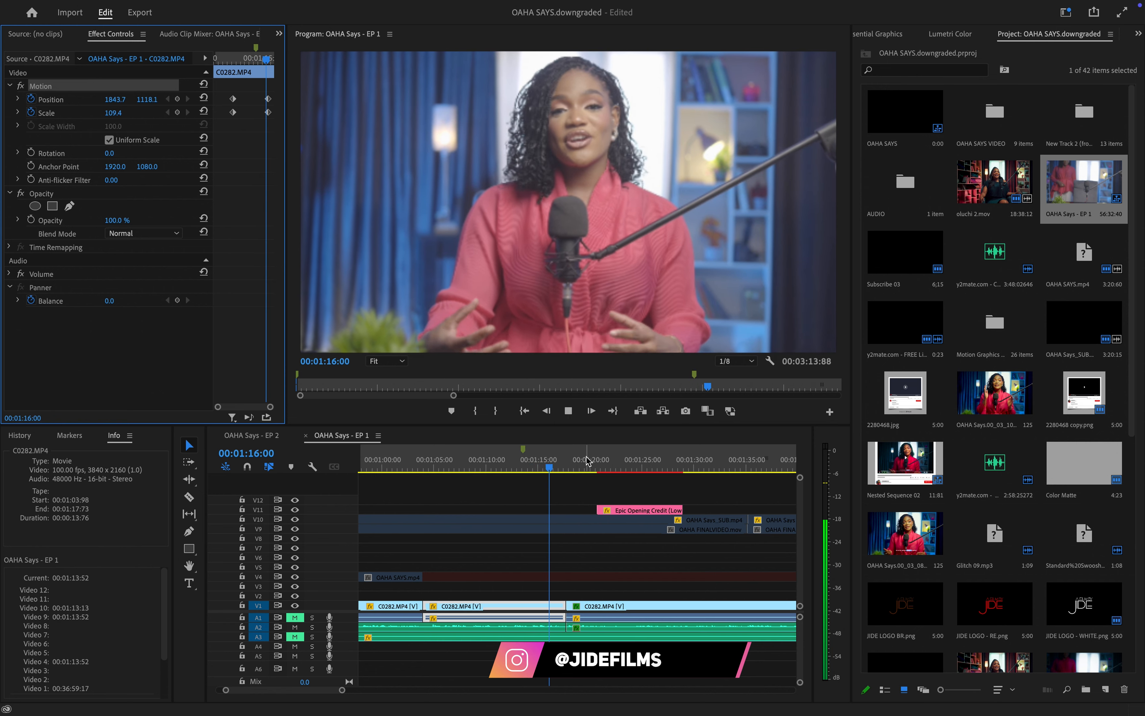
pyautogui.press('space')
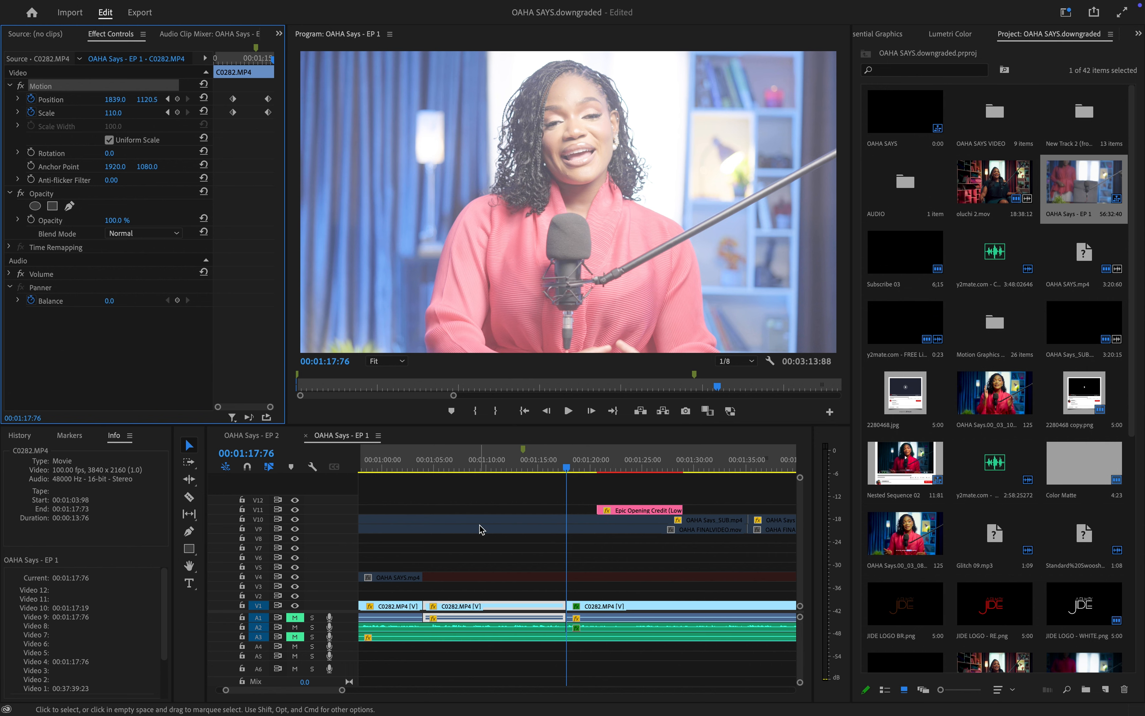
# Step: Clear the clip's Position and Scale keyframes, reset them to 1920, 1080 and 100, and play the static shot
pyautogui.moveTo(518, 471); pyautogui.dragTo(469, 485)
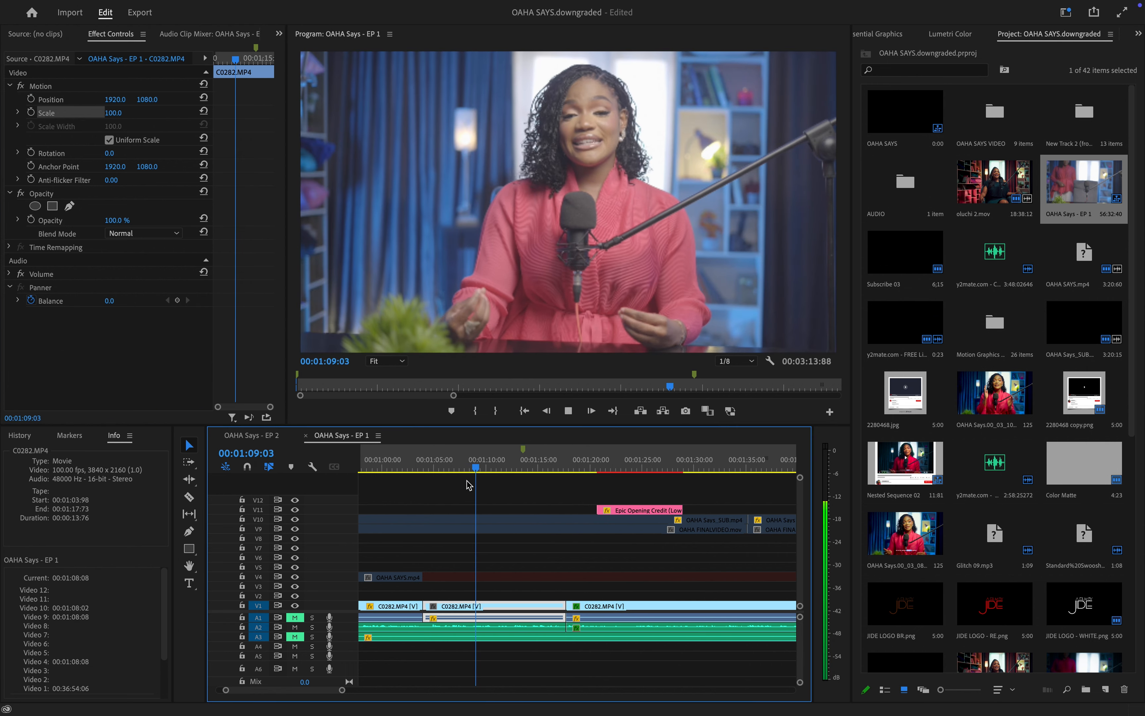
pyautogui.press('space')
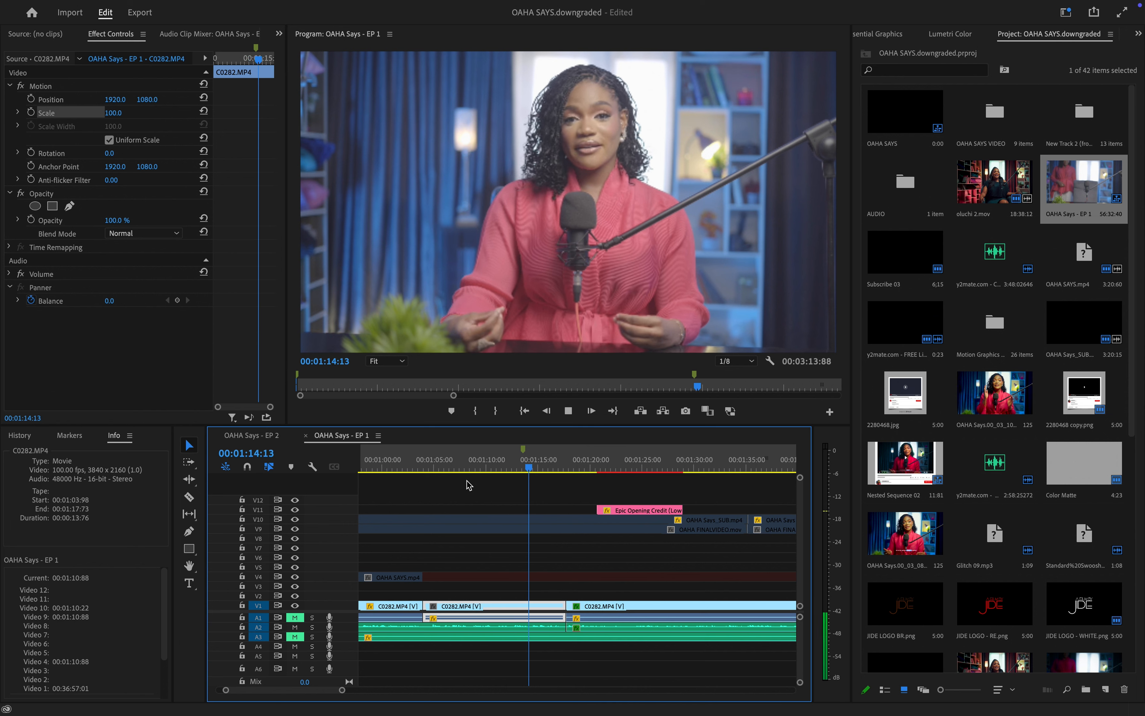
pyautogui.press('space')
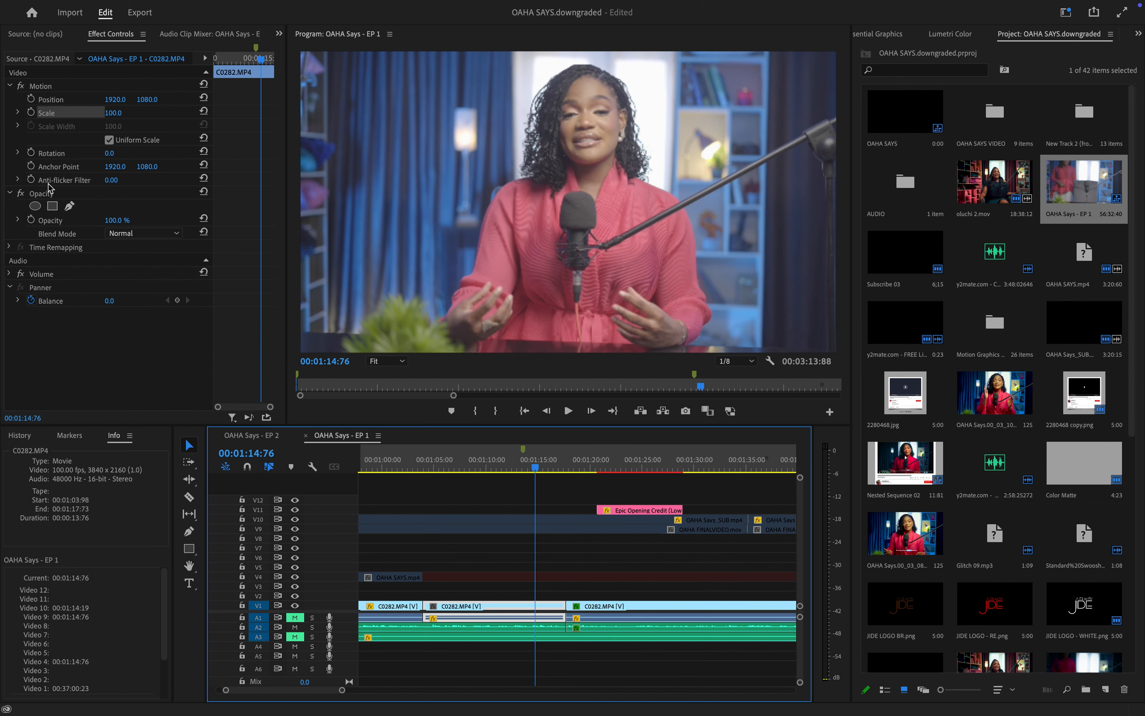
# Step: Keyframe Scale at 100 and Position at 1920, 1080, placing both keyframes at the clip's start
pyautogui.click(32, 113)
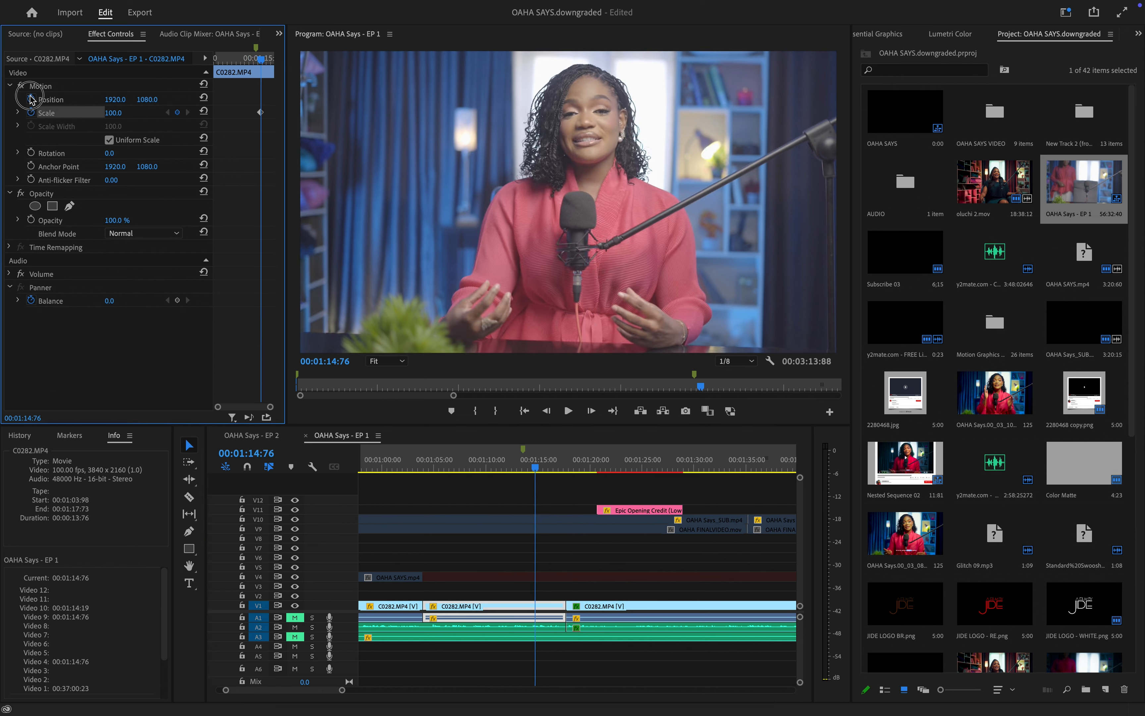
pyautogui.click(31, 98)
pyautogui.moveTo(243, 99); pyautogui.dragTo(214, 119)
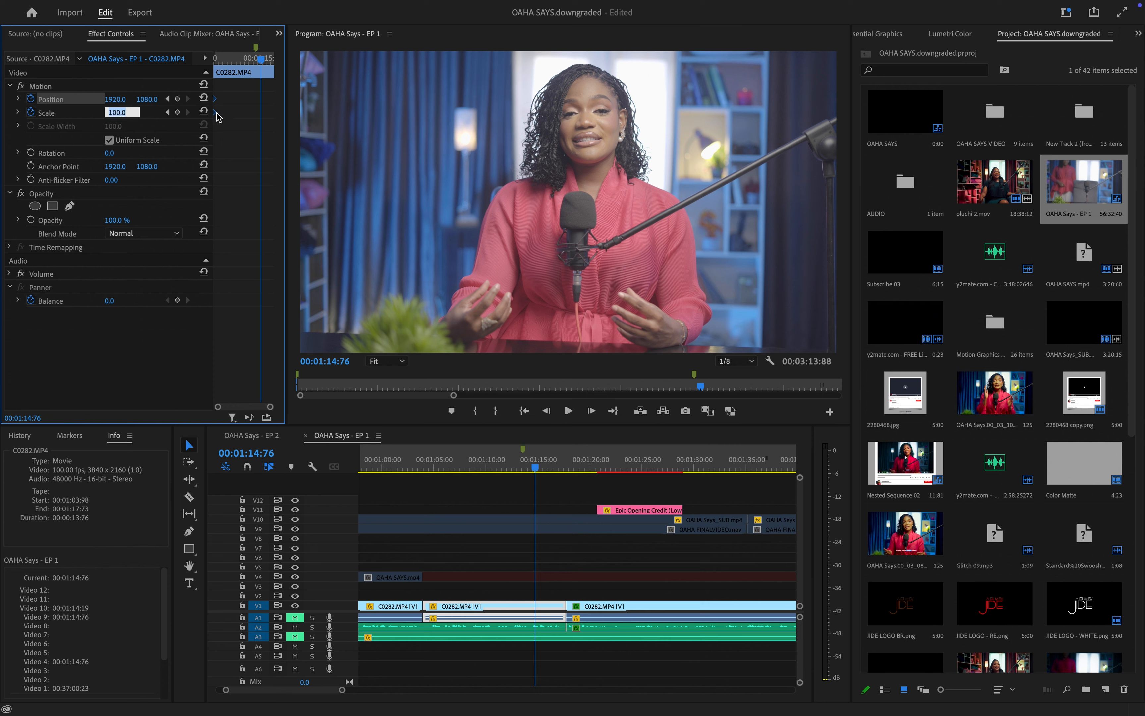
pyautogui.moveTo(235, 58); pyautogui.dragTo(210, 76)
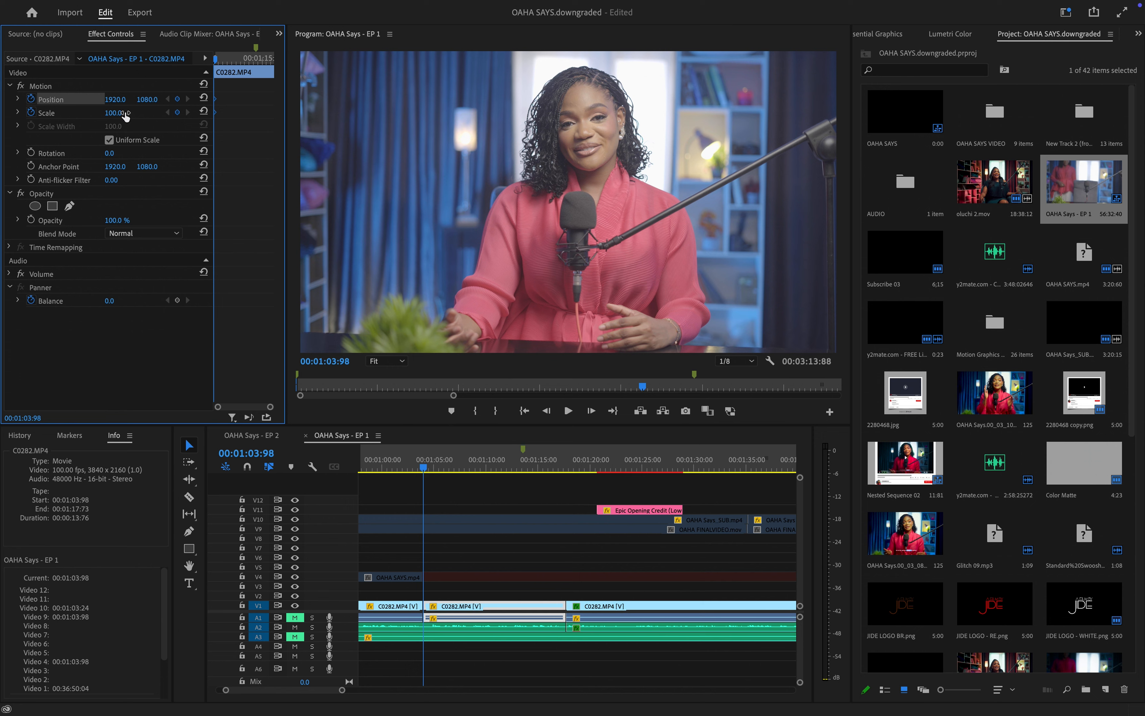
# Step: At 00:01:14:26, keyframe the clip's Scale at 121 and its Position at 1897, 1246 for a slow punch-in
pyautogui.click(258, 73)
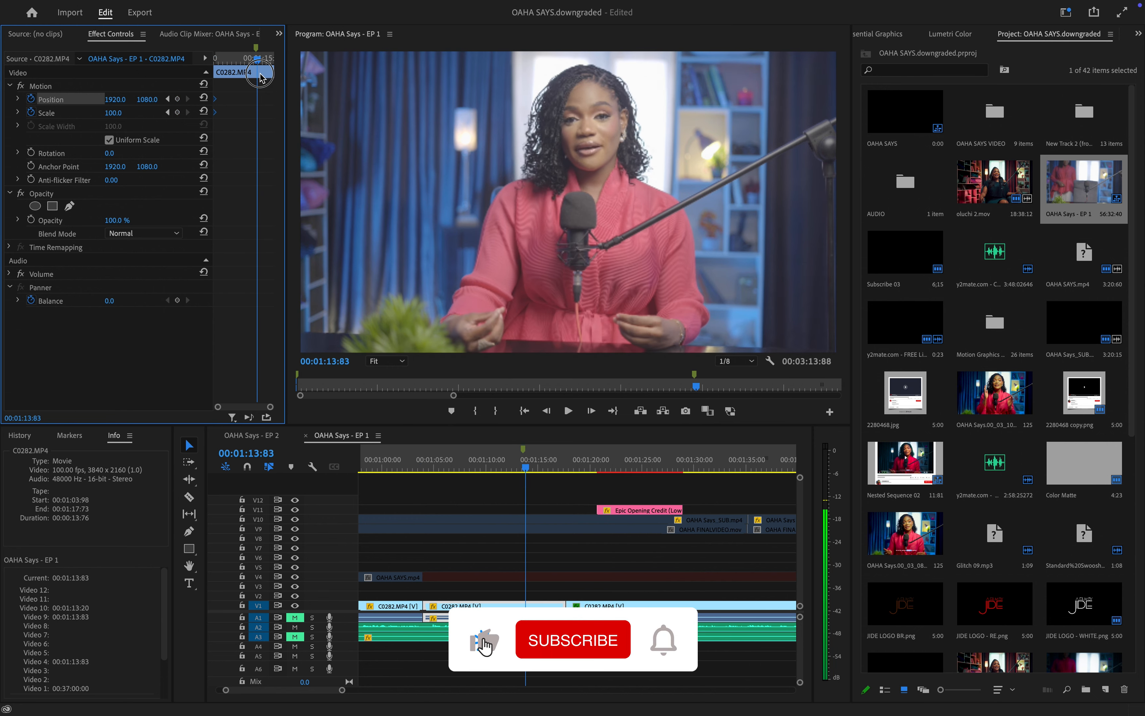
pyautogui.moveTo(260, 74); pyautogui.dragTo(261, 74)
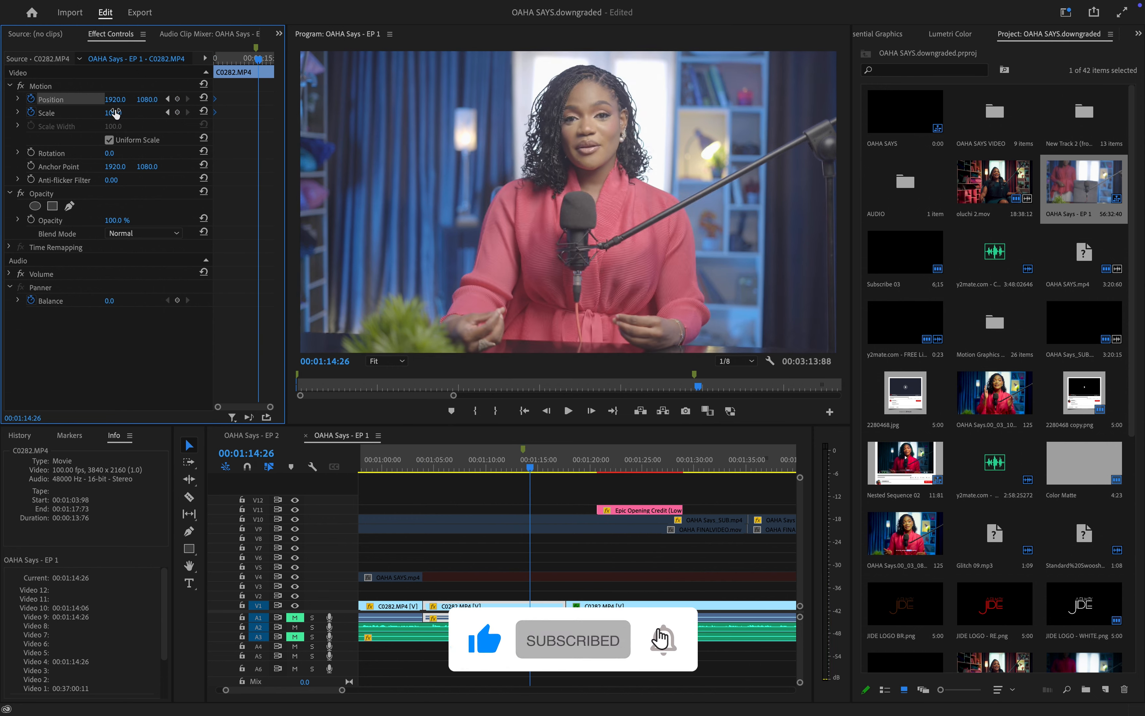
pyautogui.moveTo(115, 114); pyautogui.dragTo(125, 113)
pyautogui.click(150, 83)
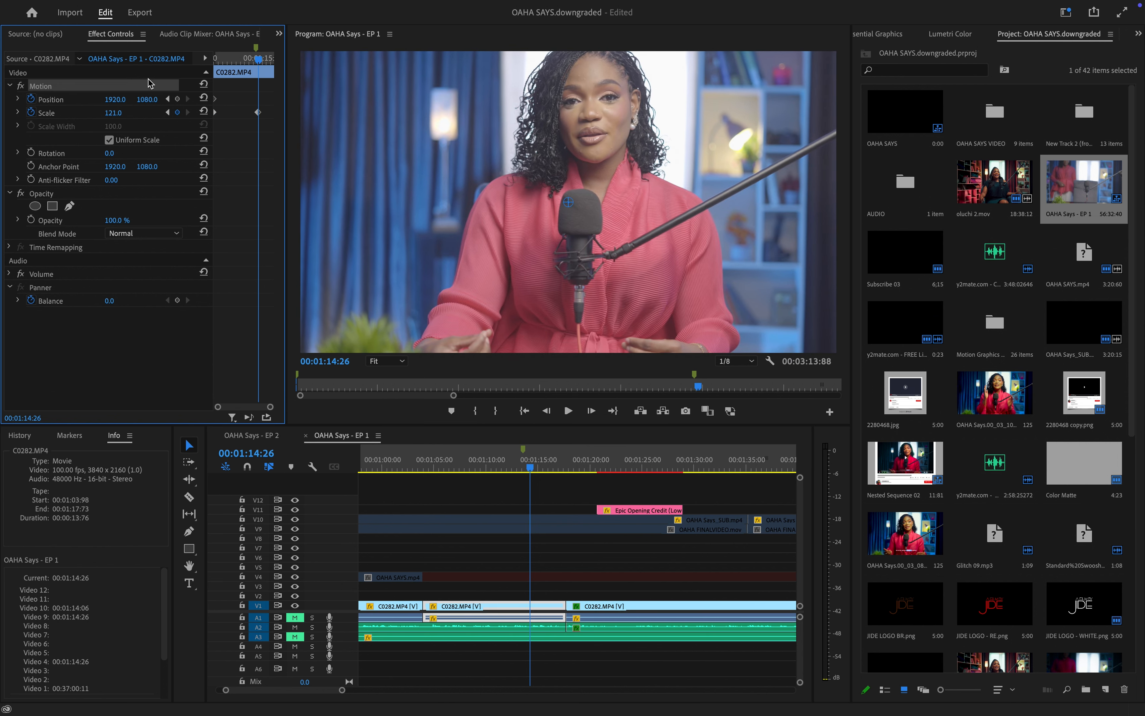
pyautogui.moveTo(147, 99); pyautogui.dragTo(226, 99)
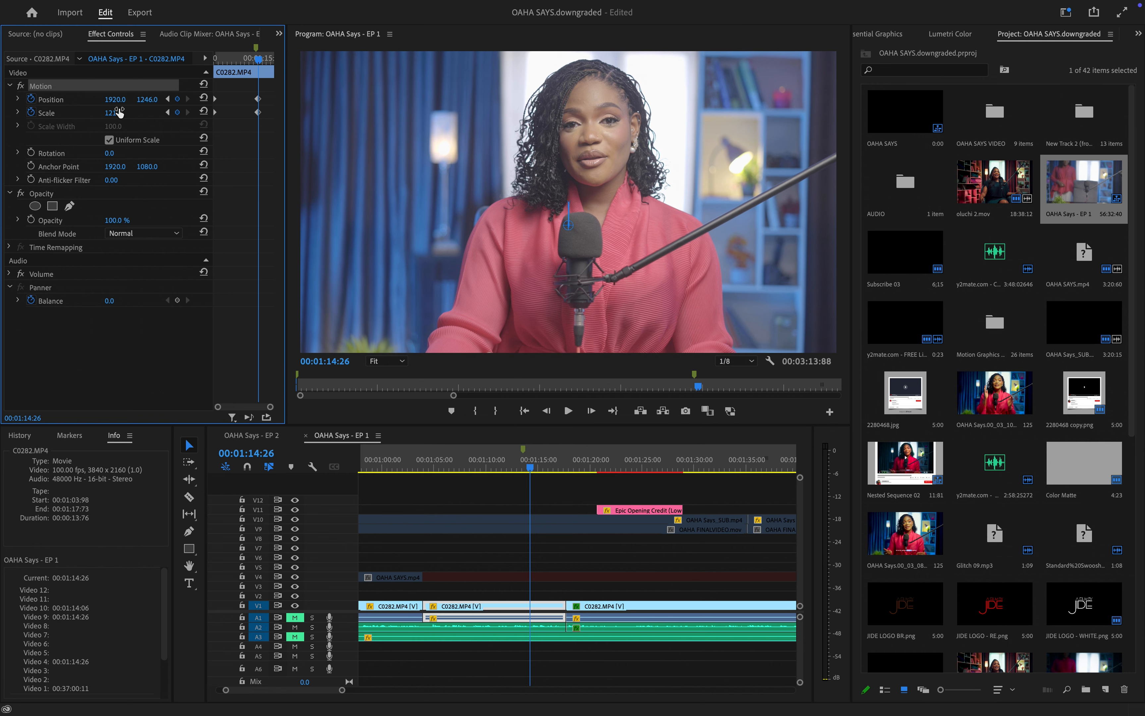
pyautogui.moveTo(112, 103); pyautogui.dragTo(100, 103)
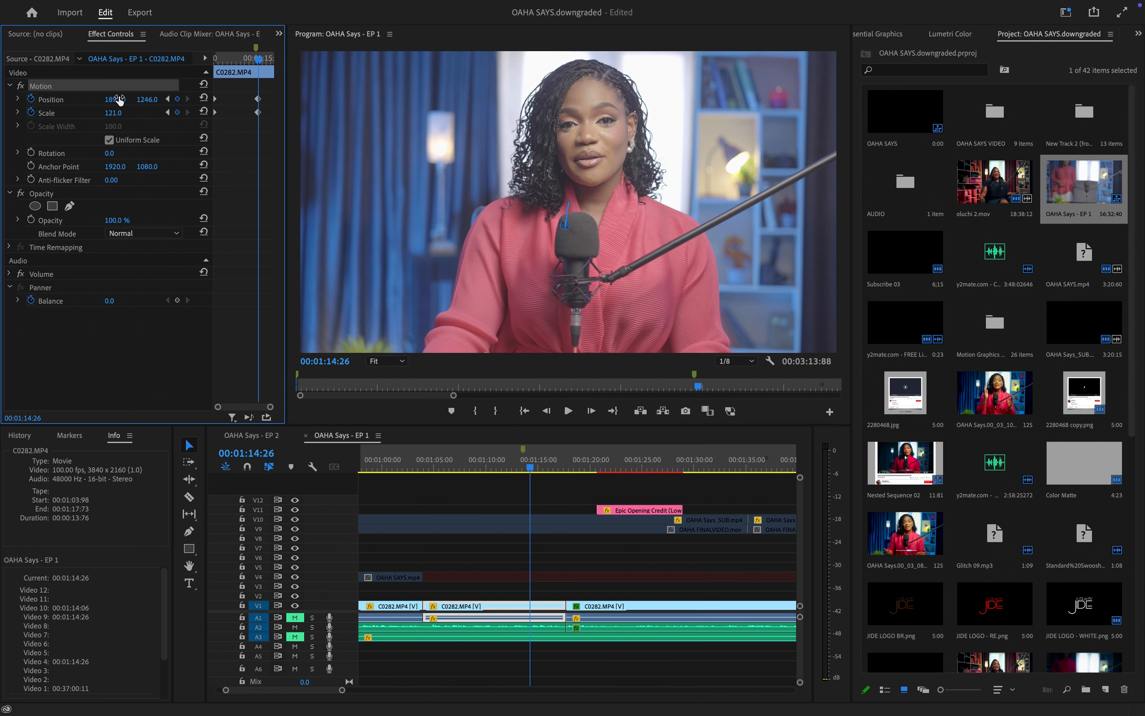
# Step: Move the second pair of Position and Scale keyframes to the clip's end and scrub through the slower zoom
pyautogui.moveTo(245, 98); pyautogui.dragTo(273, 113)
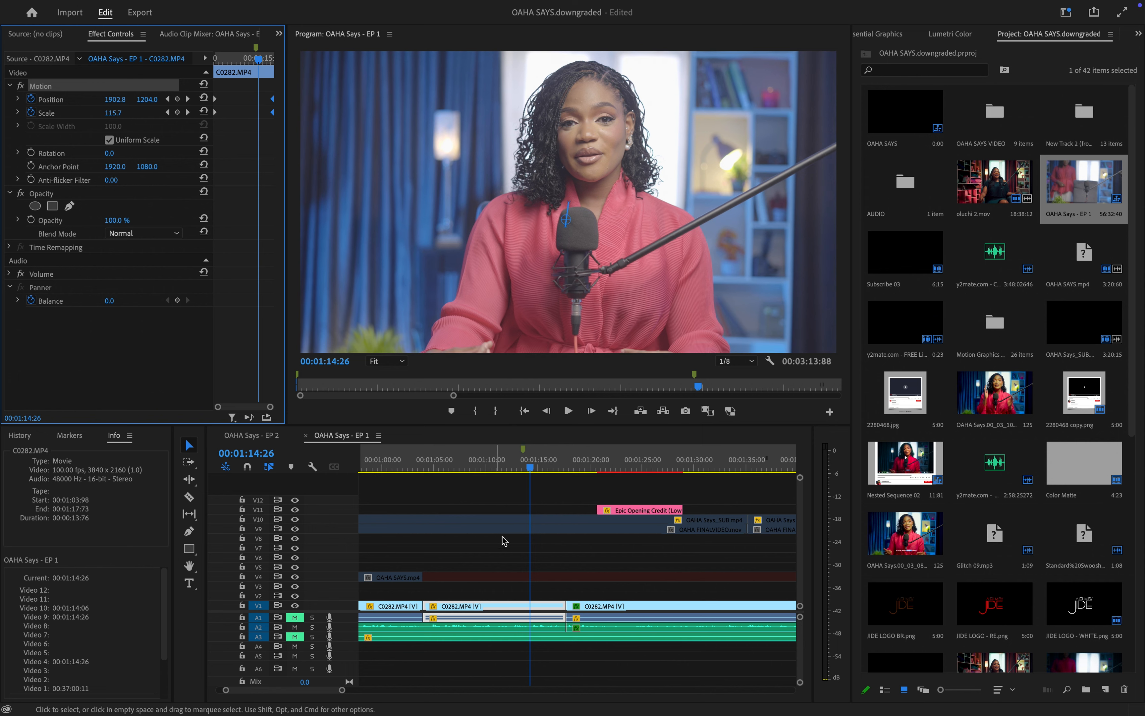
pyautogui.moveTo(482, 475)
pyautogui.mouseDown()
pyautogui.moveTo(423, 471)
pyautogui.moveTo(502, 475)
pyautogui.mouseUp()
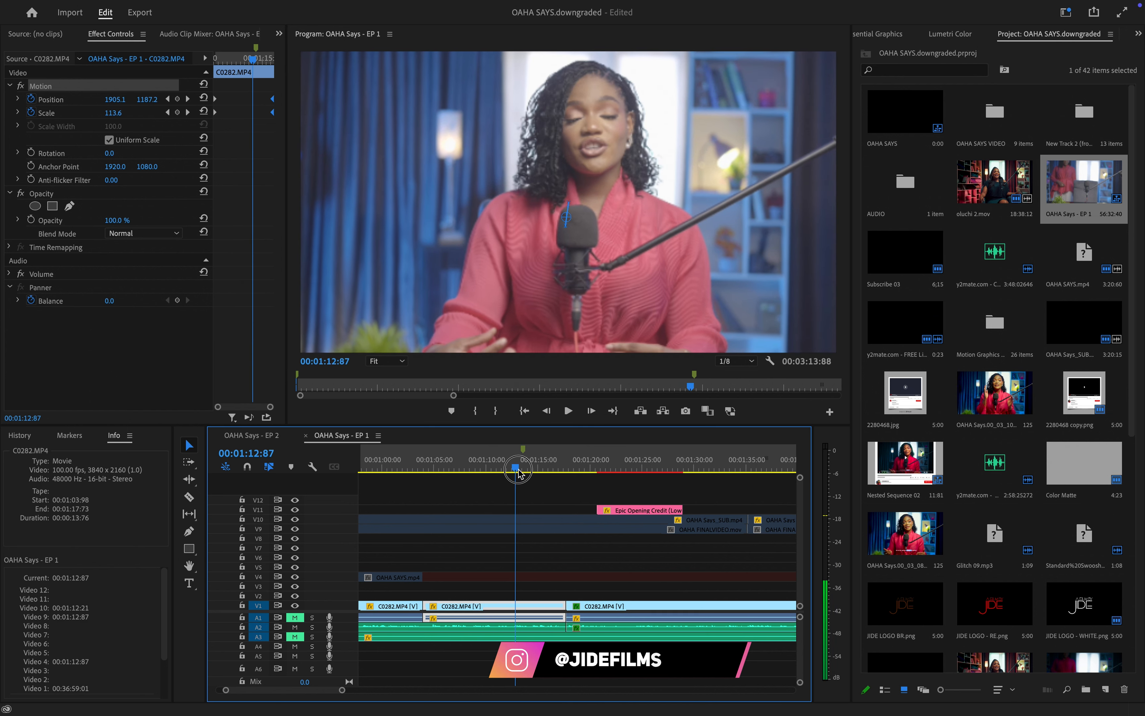
pyautogui.moveTo(540, 480); pyautogui.dragTo(481, 483)
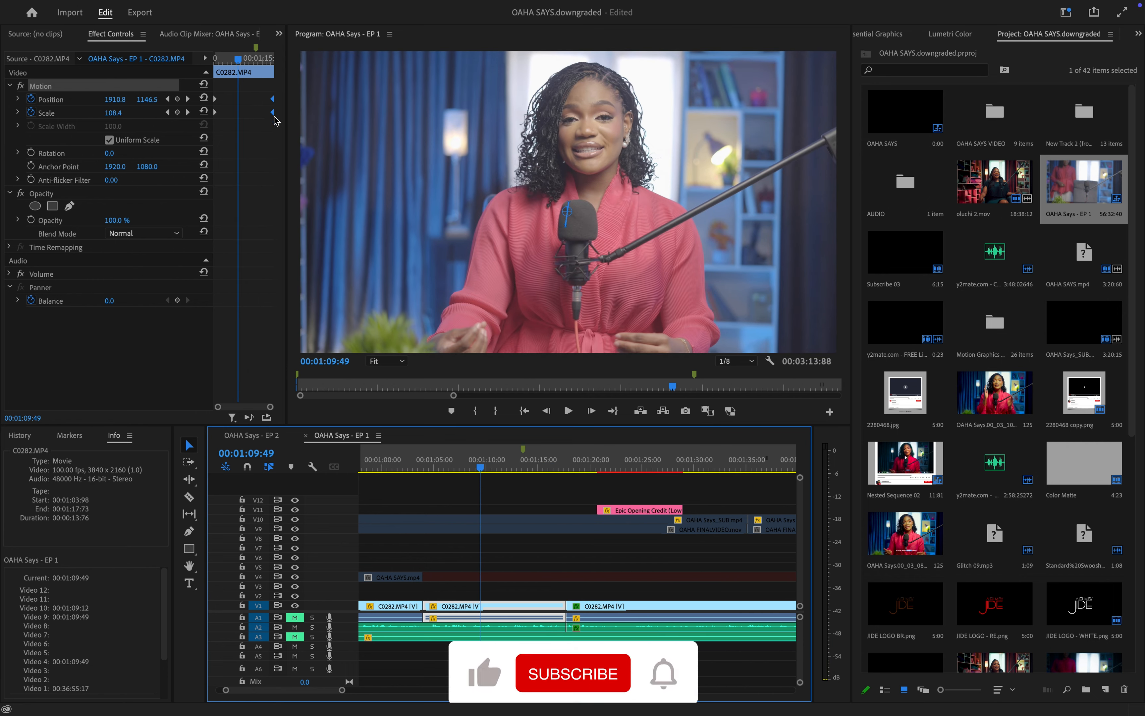
# Step: Reverse the zoom by swapping the keyframe pairs, with Scale 121 at the clip's start and 100 at its end, and preview it
pyautogui.moveTo(273, 112); pyautogui.dragTo(237, 116)
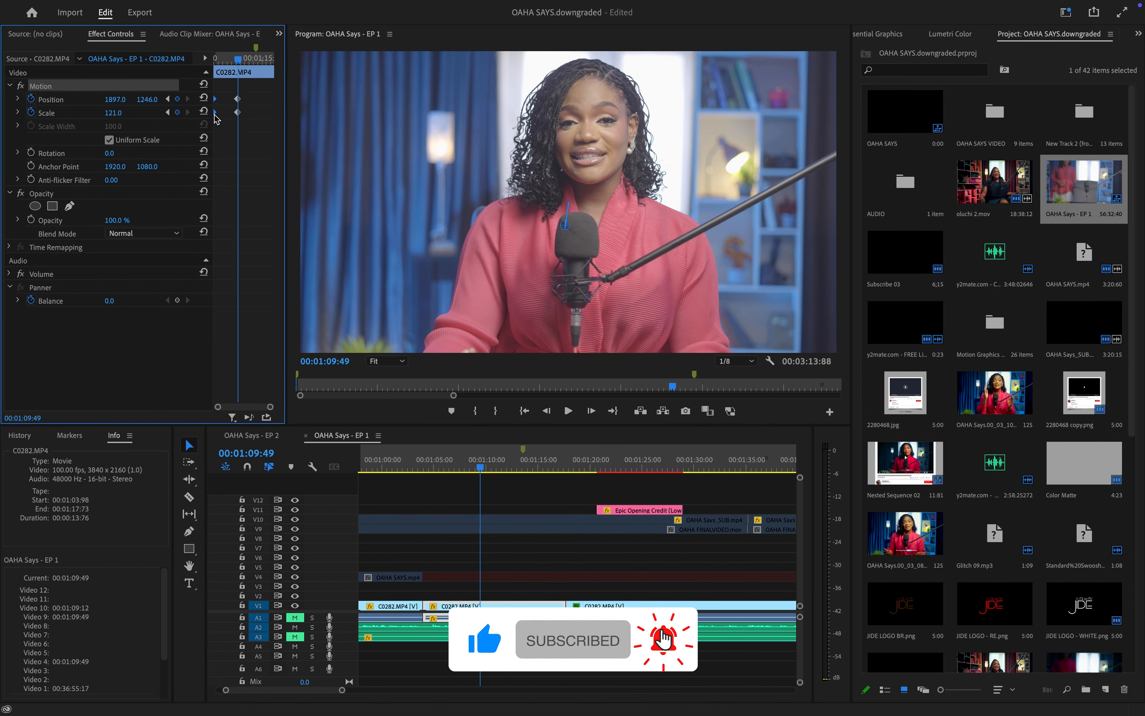
pyautogui.moveTo(216, 113); pyautogui.dragTo(303, 112)
pyautogui.click(248, 96)
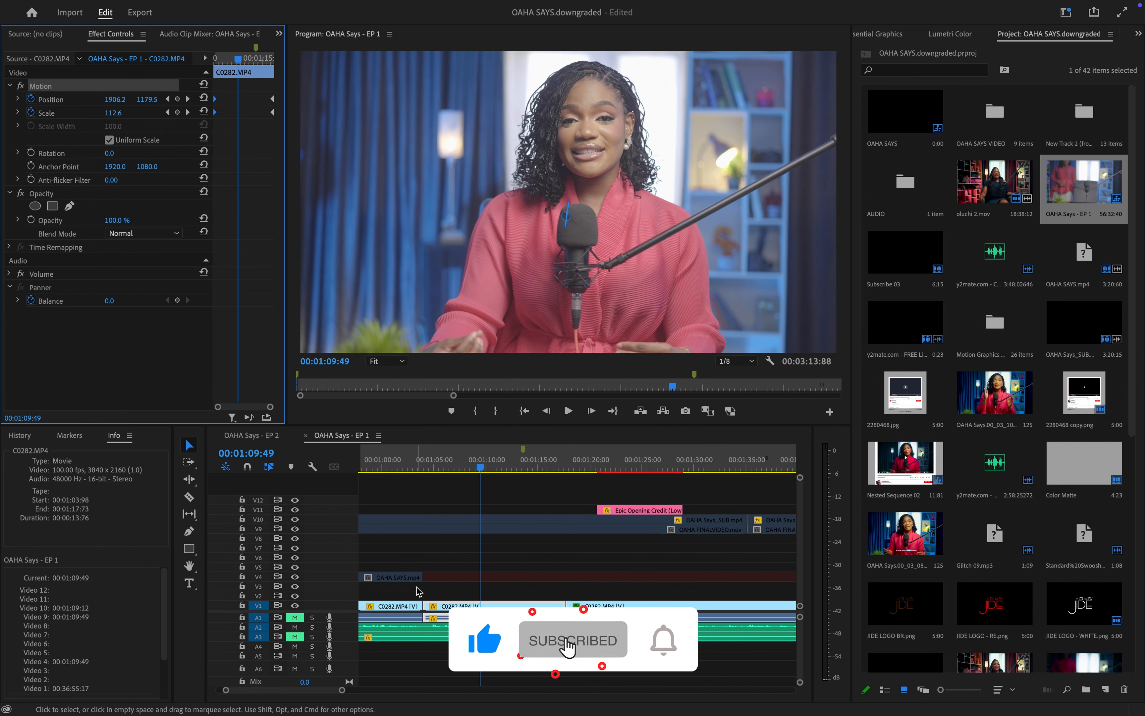
pyautogui.click(423, 468)
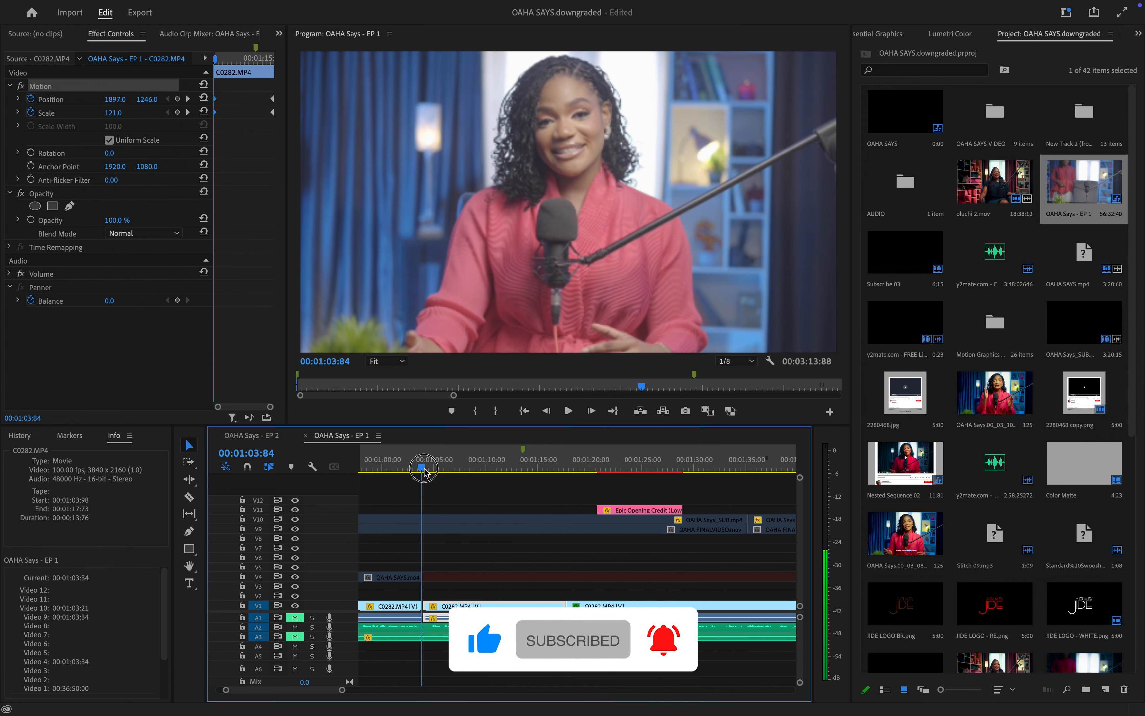
pyautogui.moveTo(424, 471); pyautogui.dragTo(523, 472)
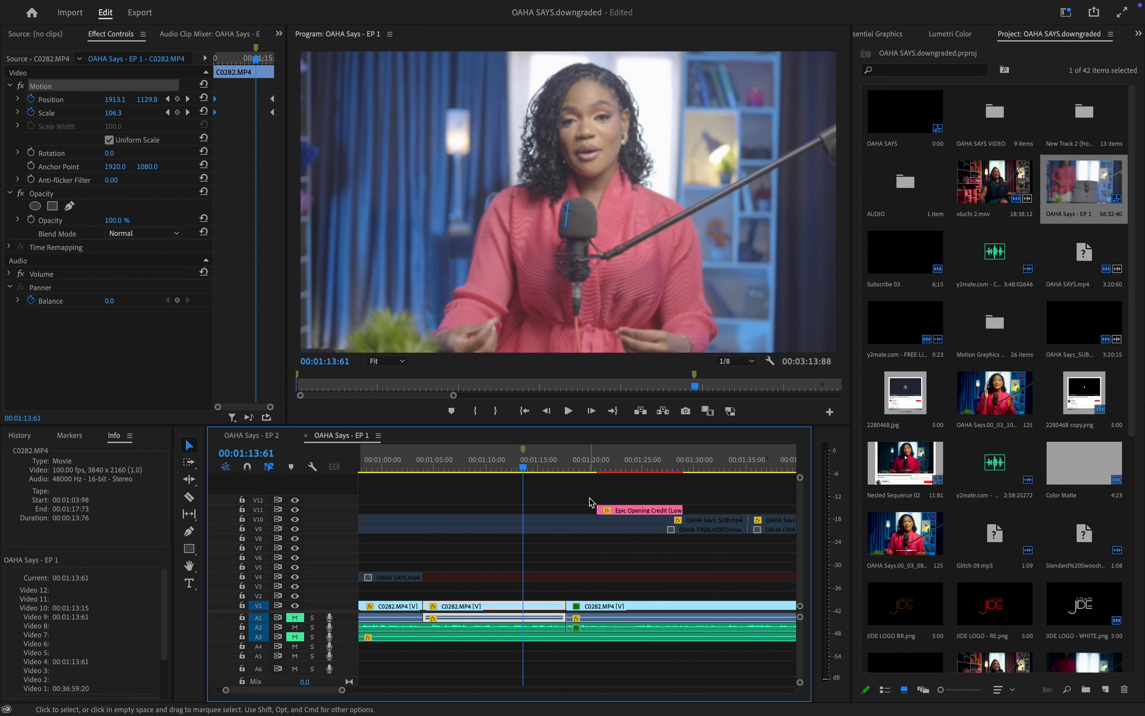
# Step: Inspect the Epic Opening Credit (Lower third) clip on V11 at 00:01:21:61 and display its editable text properties
pyautogui.click(611, 469)
pyautogui.press('=')
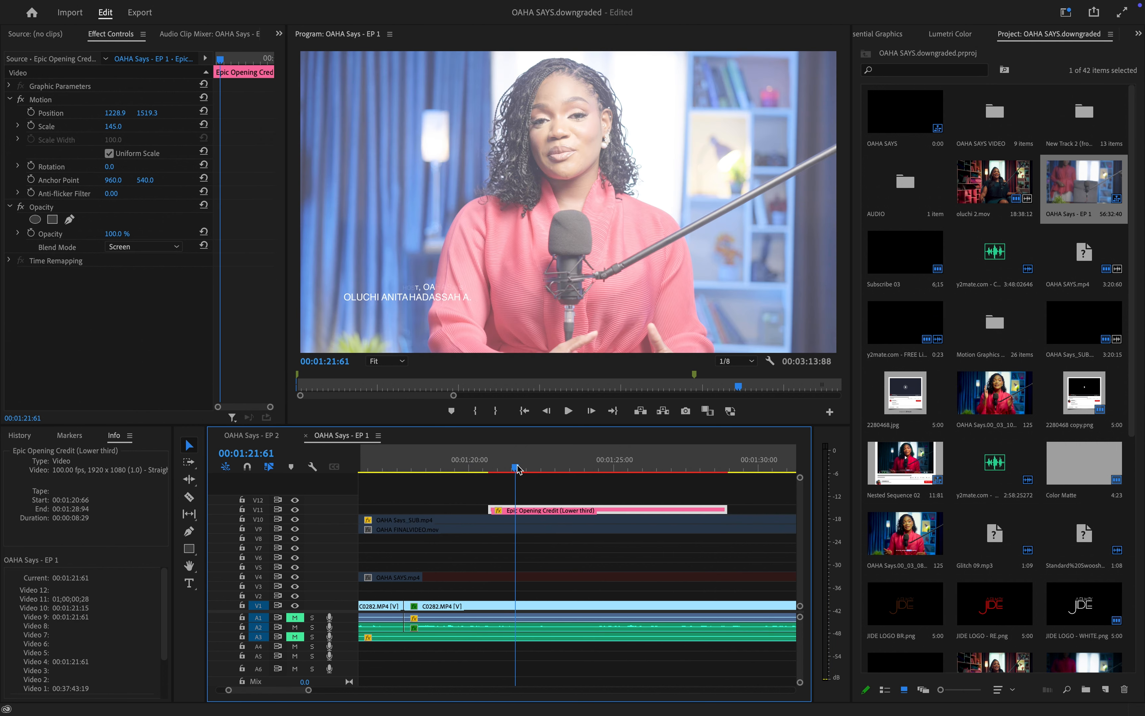
pyautogui.click(890, 34)
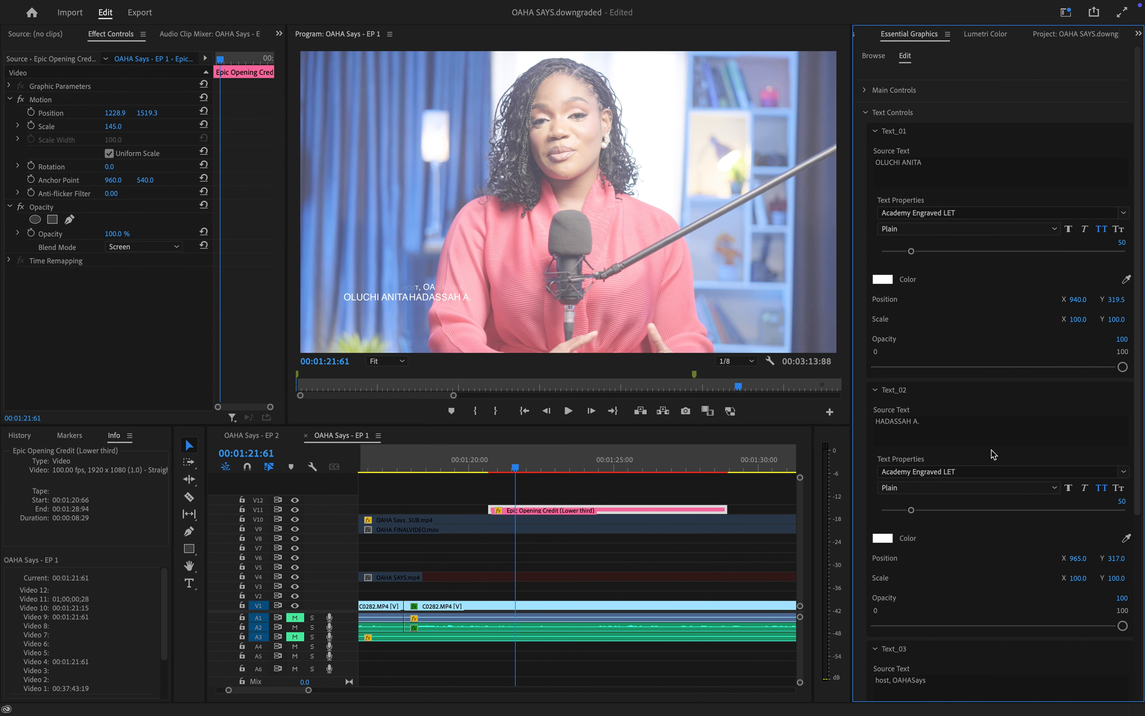
# Step: Look through the lower third's Text_02 and Text_03 properties and move the playhead to 00:02:13:26
pyautogui.scroll(-10, 994, 455)
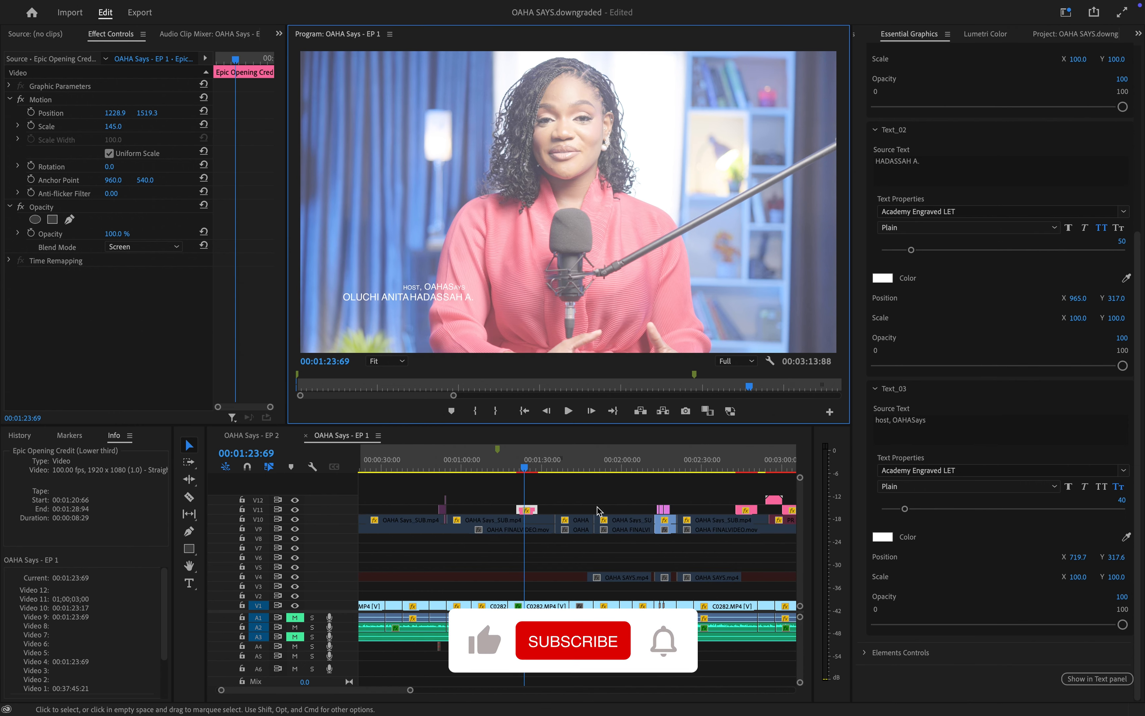
pyautogui.moveTo(650, 468); pyautogui.dragTo(659, 469)
pyautogui.scroll(5, 670, 541)
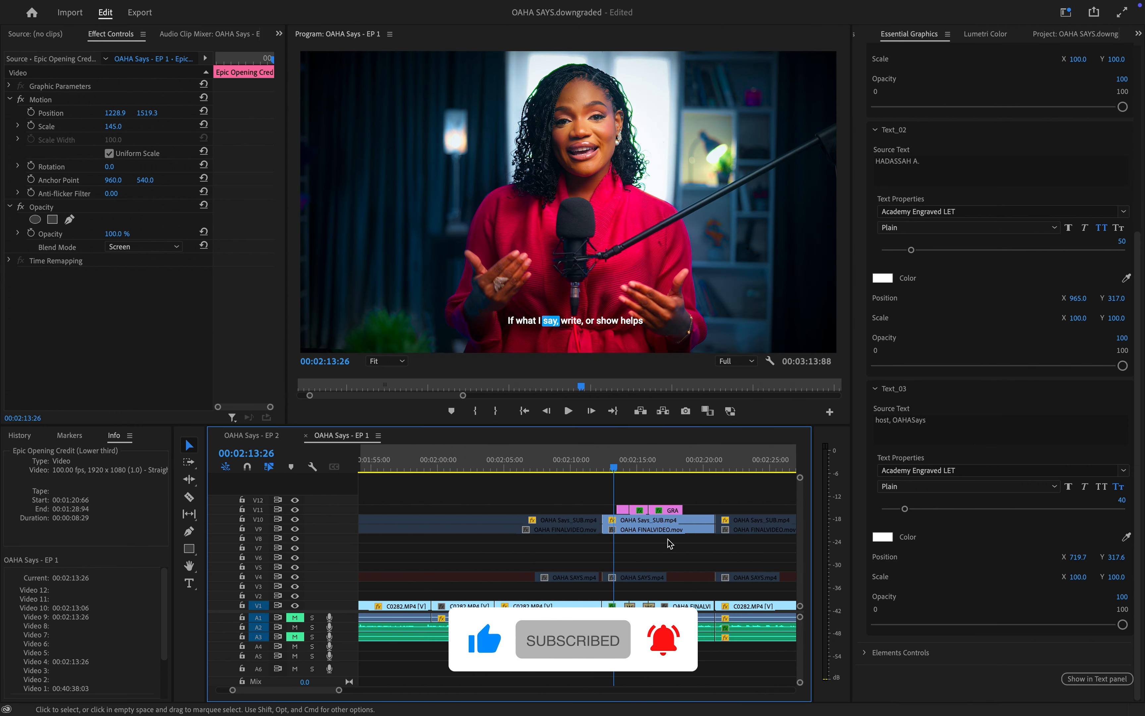
# Step: Disable the OAHA Says_SUB.mp4 and OAHA FINALVIDEO.mov clips on V10 and V9 at 00:02:13:26
pyautogui.moveTo(670, 542); pyautogui.dragTo(642, 526)
pyautogui.rightClick(640, 523)
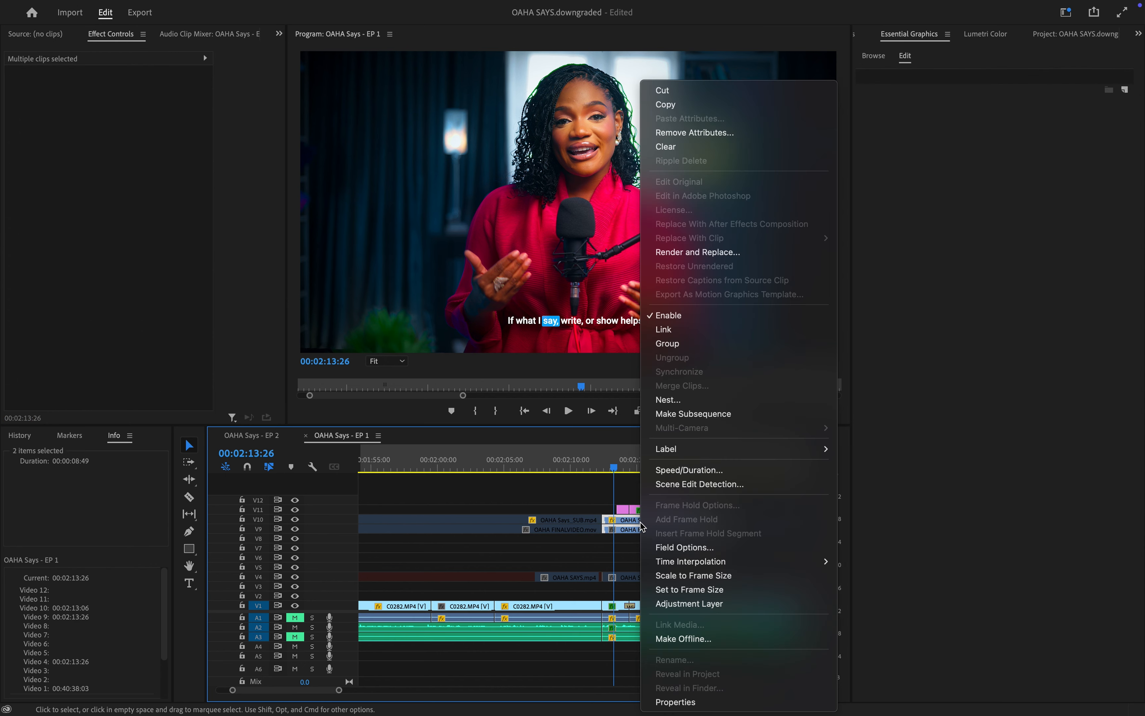
pyautogui.click(679, 316)
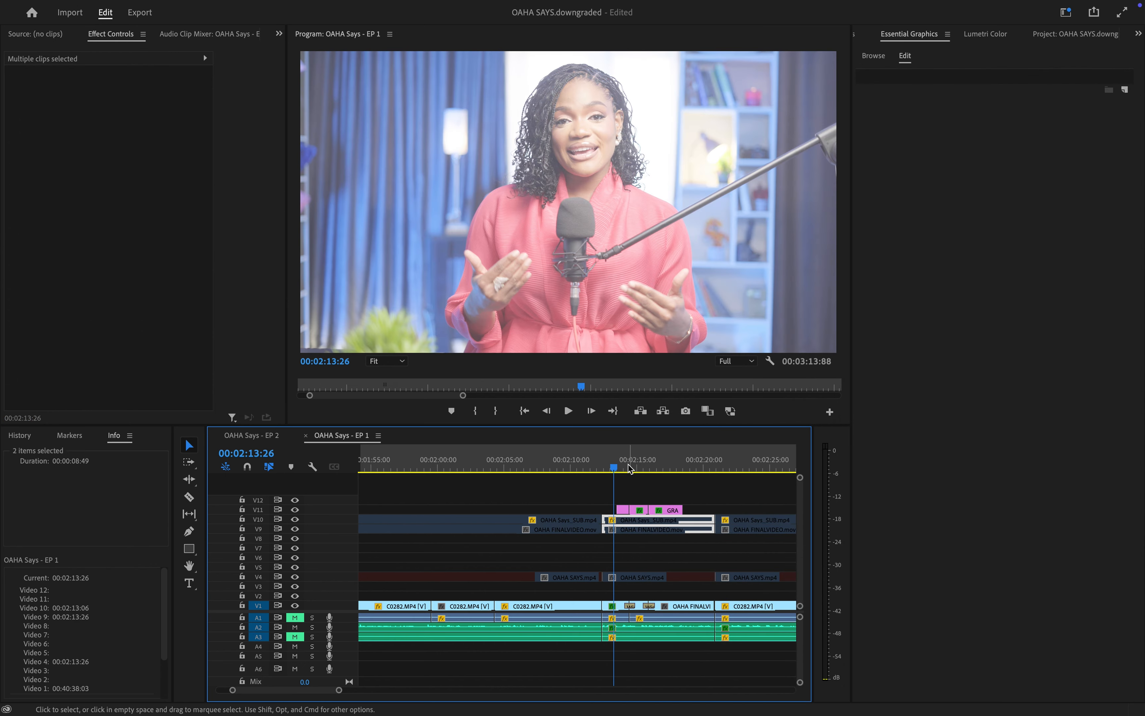
# Step: Scrub through OAHA Says - EP 1 from 00:02:13:26 to 00:03:10:87 to review the remaining clips, titles and lower third
pyautogui.moveTo(619, 462); pyautogui.dragTo(711, 512)
pyautogui.hscroll(5, 713, 514)
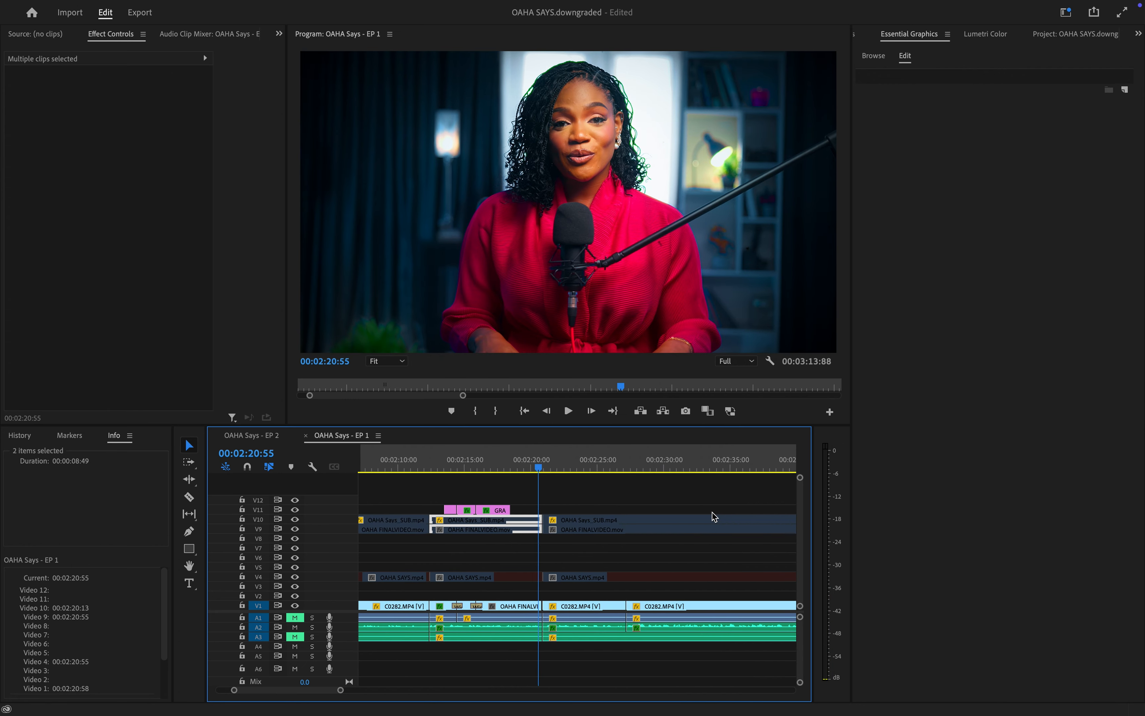
pyautogui.moveTo(593, 463); pyautogui.dragTo(668, 488)
pyautogui.press('Up')
pyautogui.hscroll(4, 674, 503)
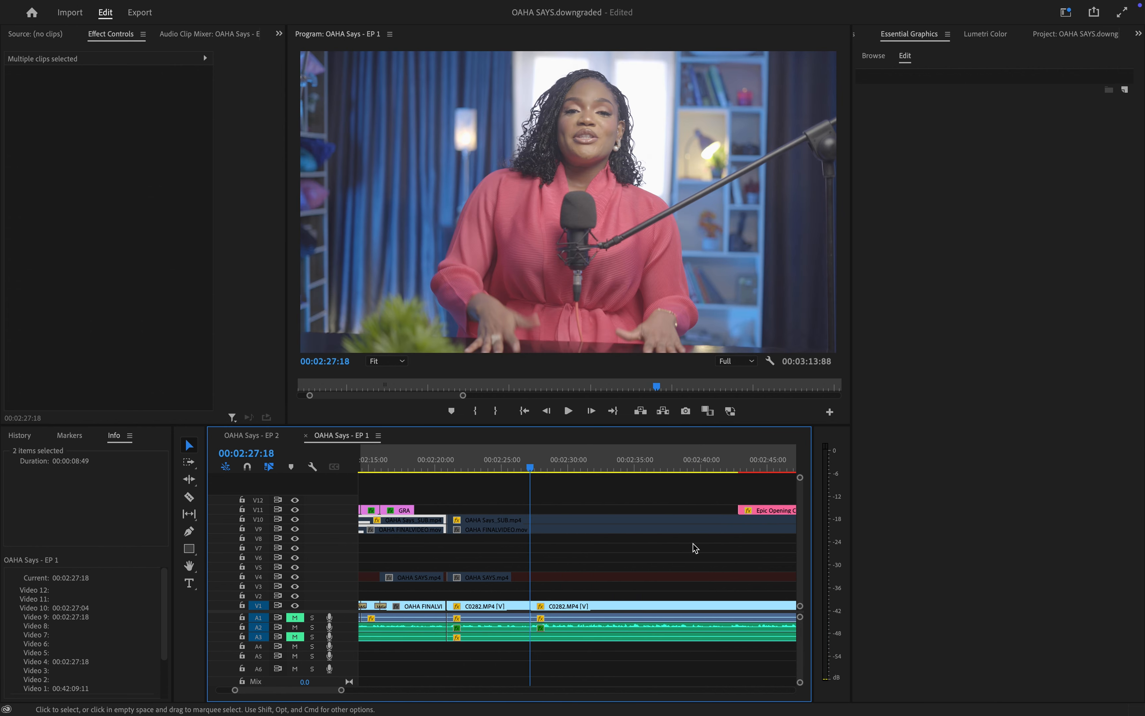
pyautogui.click(717, 459)
pyautogui.press('-')
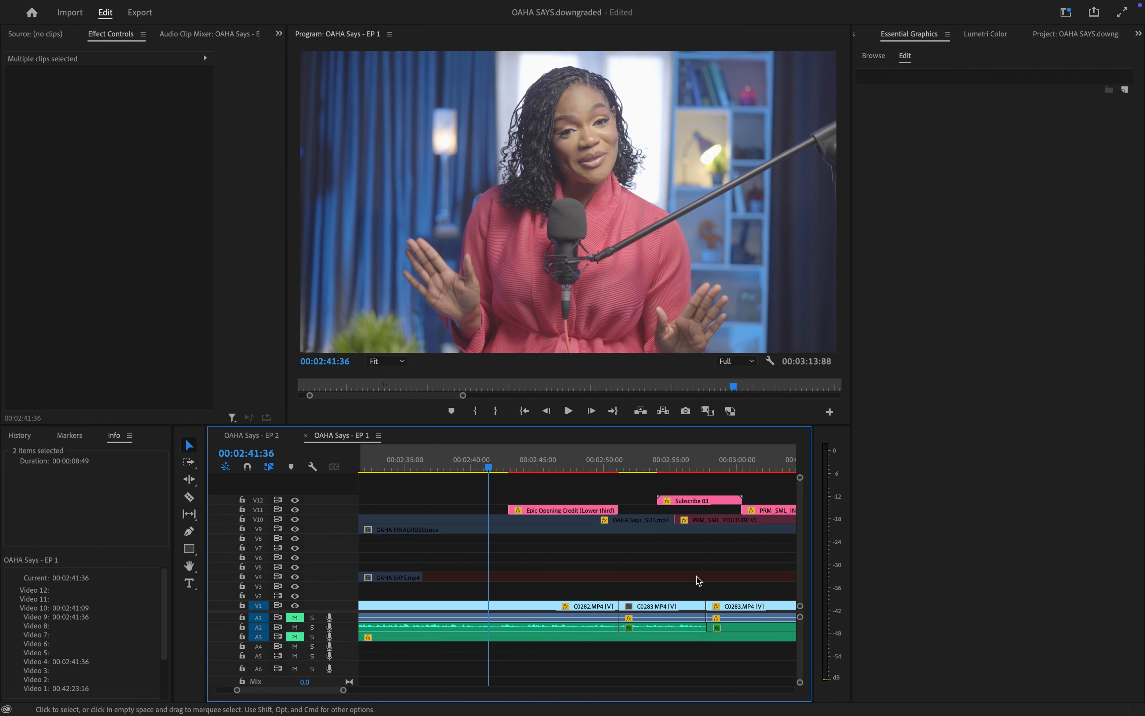
pyautogui.moveTo(610, 461); pyautogui.dragTo(711, 472)
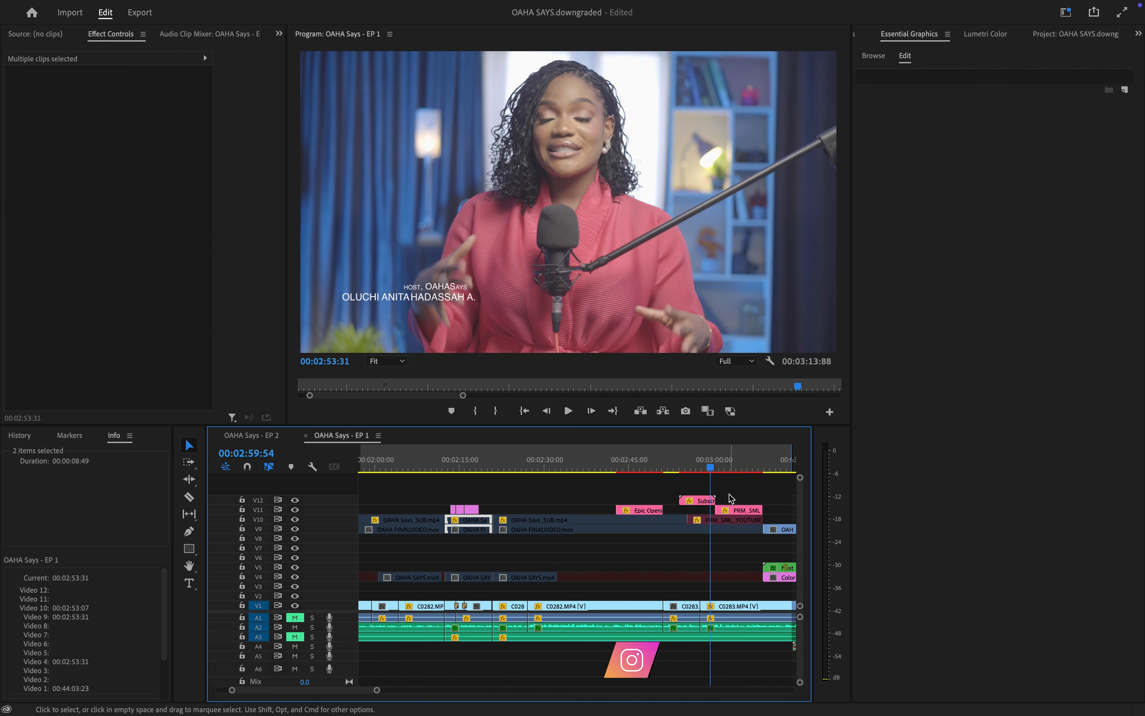
pyautogui.hscroll(1, 740, 516)
pyautogui.hscroll(6, 741, 520)
pyautogui.moveTo(502, 467); pyautogui.dragTo(603, 466)
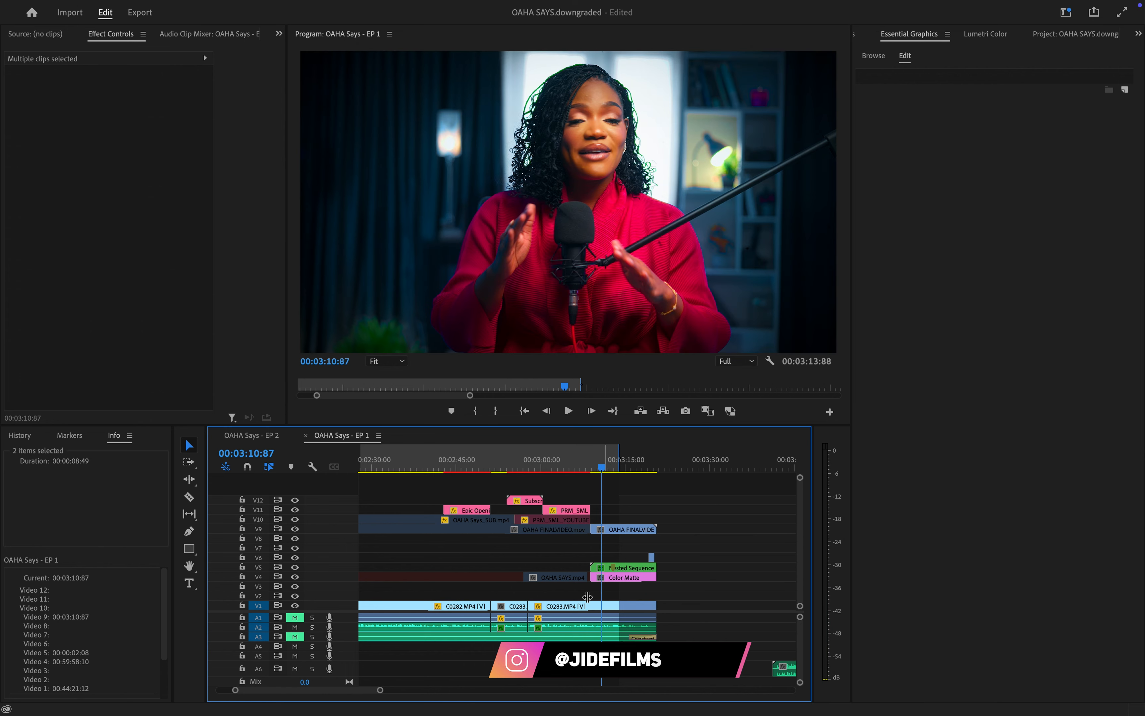
# Step: Disable the OAHA FINALVIDEO.mov clip on V9 at 00:03:10:87
pyautogui.scroll(5, 587, 613)
pyautogui.scroll(2, 587, 614)
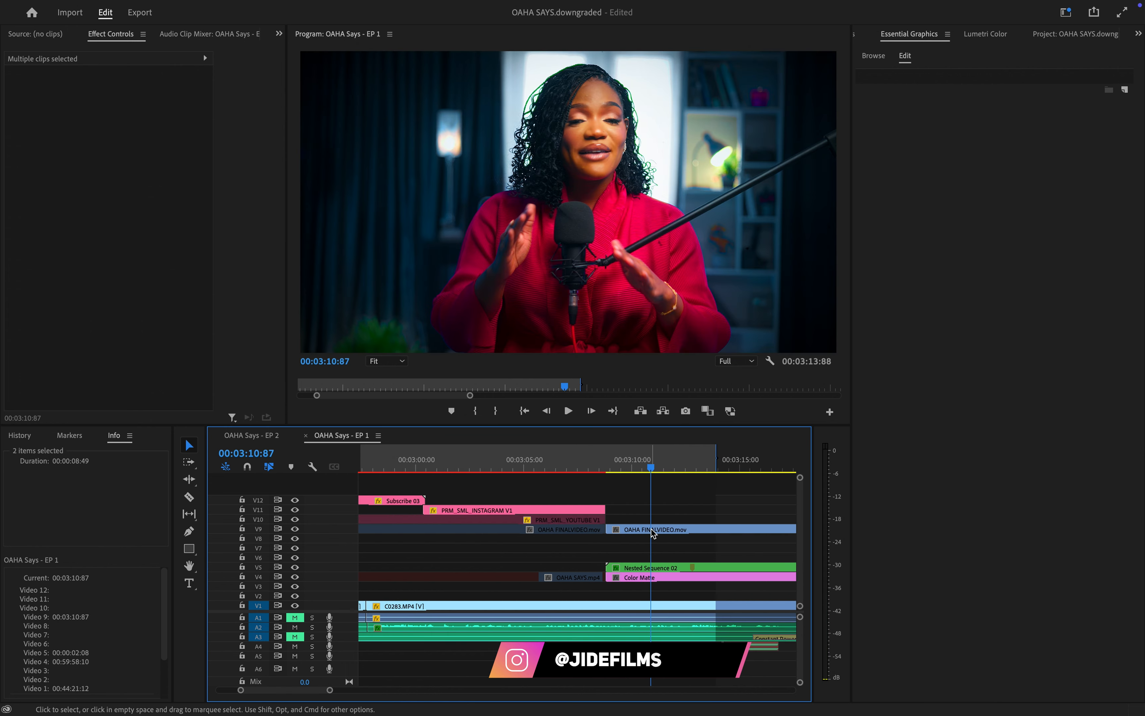
pyautogui.rightClick(652, 530)
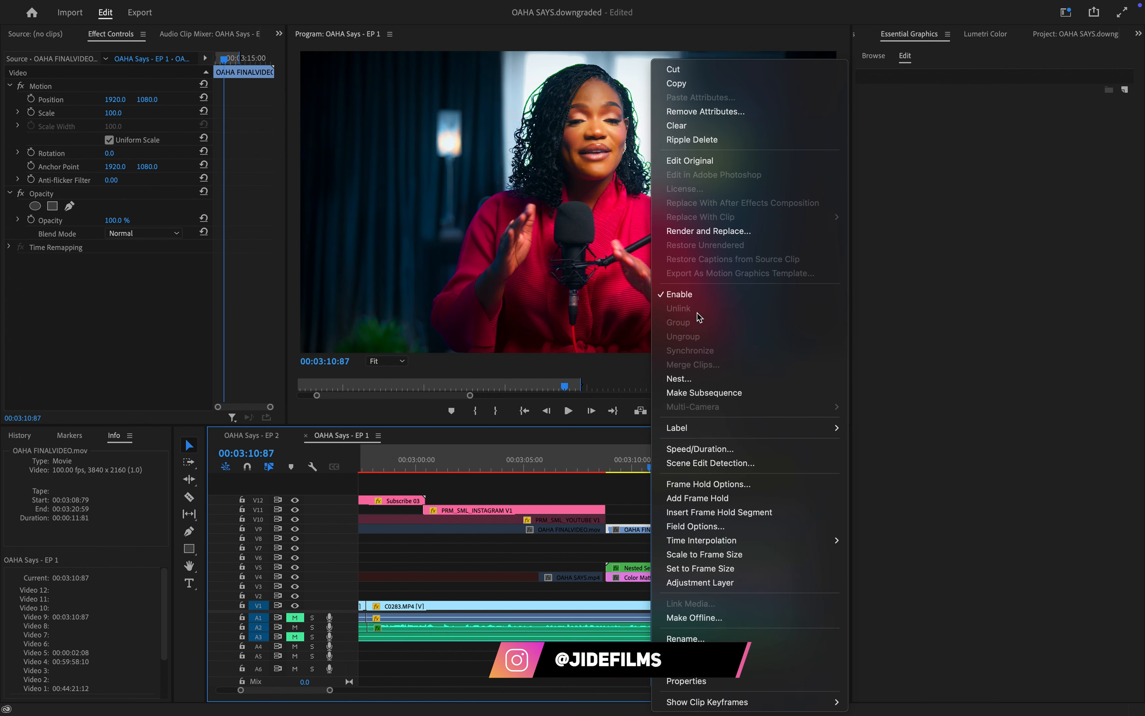
pyautogui.click(702, 305)
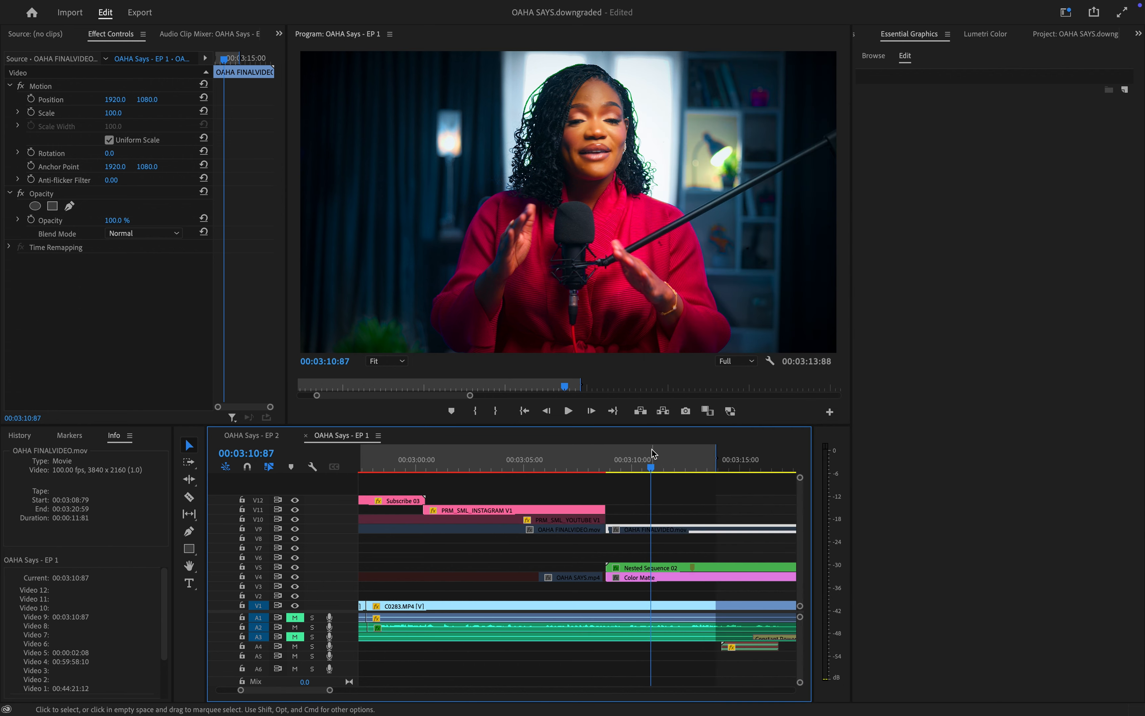
# Step: Scrub through the YouTube-player zoom-out at the end of the episode up to 00:03:17:74
pyautogui.moveTo(651, 466); pyautogui.dragTo(753, 481)
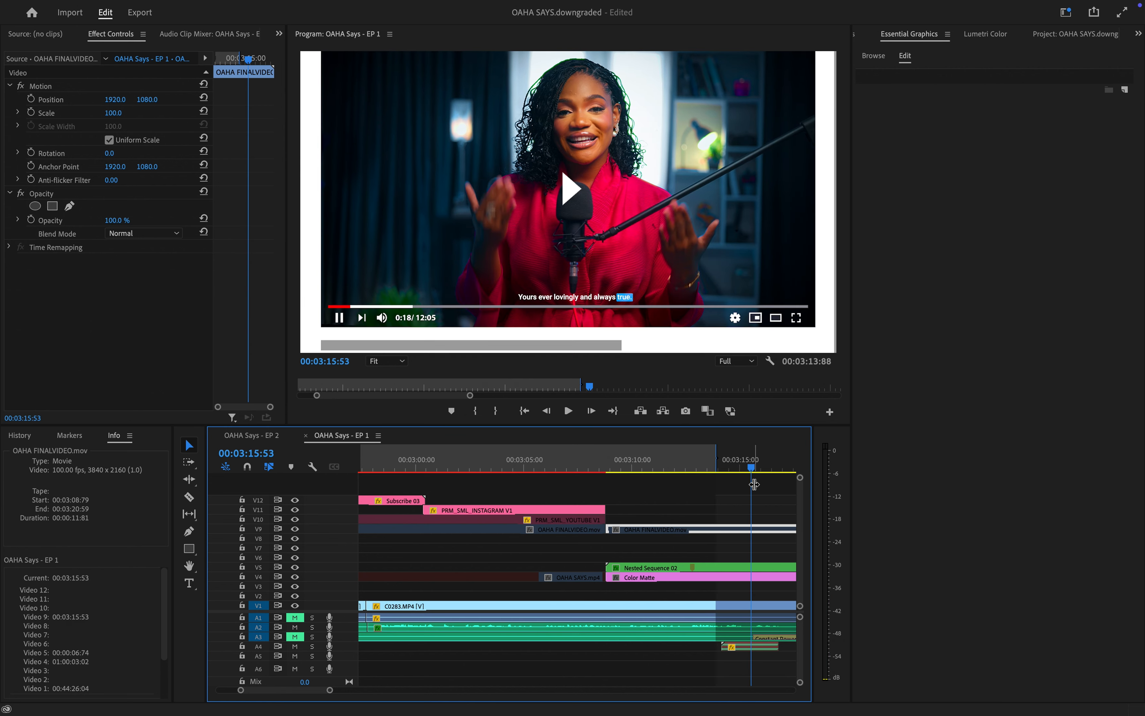
pyautogui.scroll(-1, 755, 484)
pyautogui.scroll(-3, 755, 484)
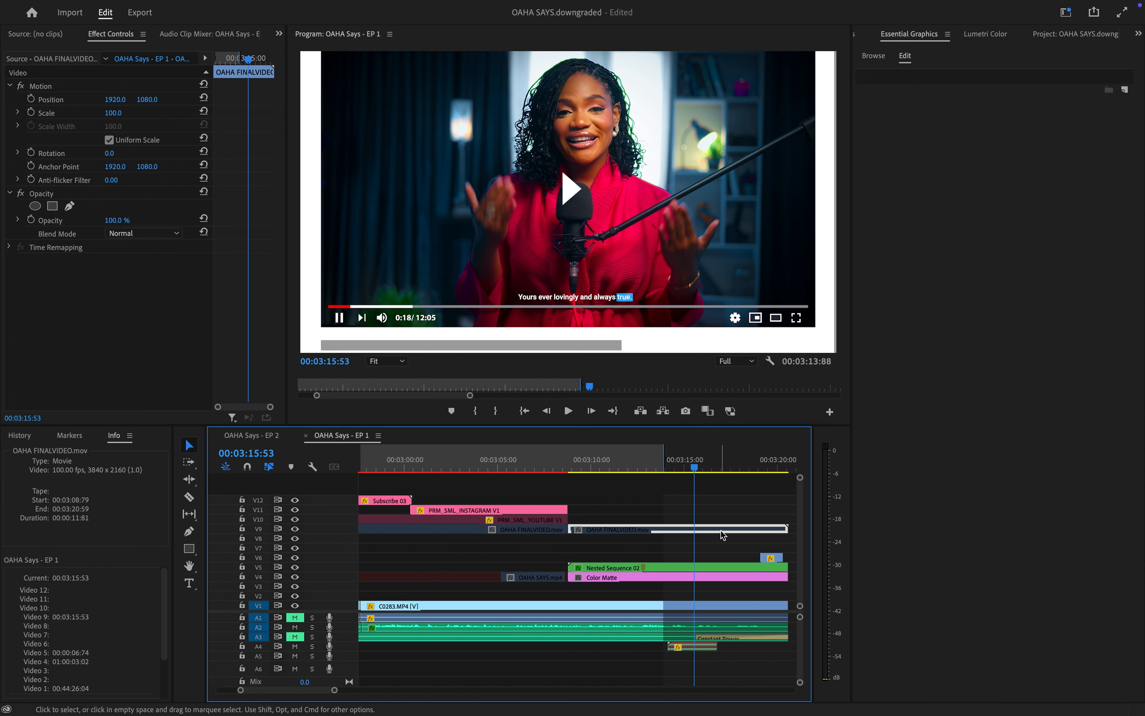
pyautogui.scroll(-1, 721, 531)
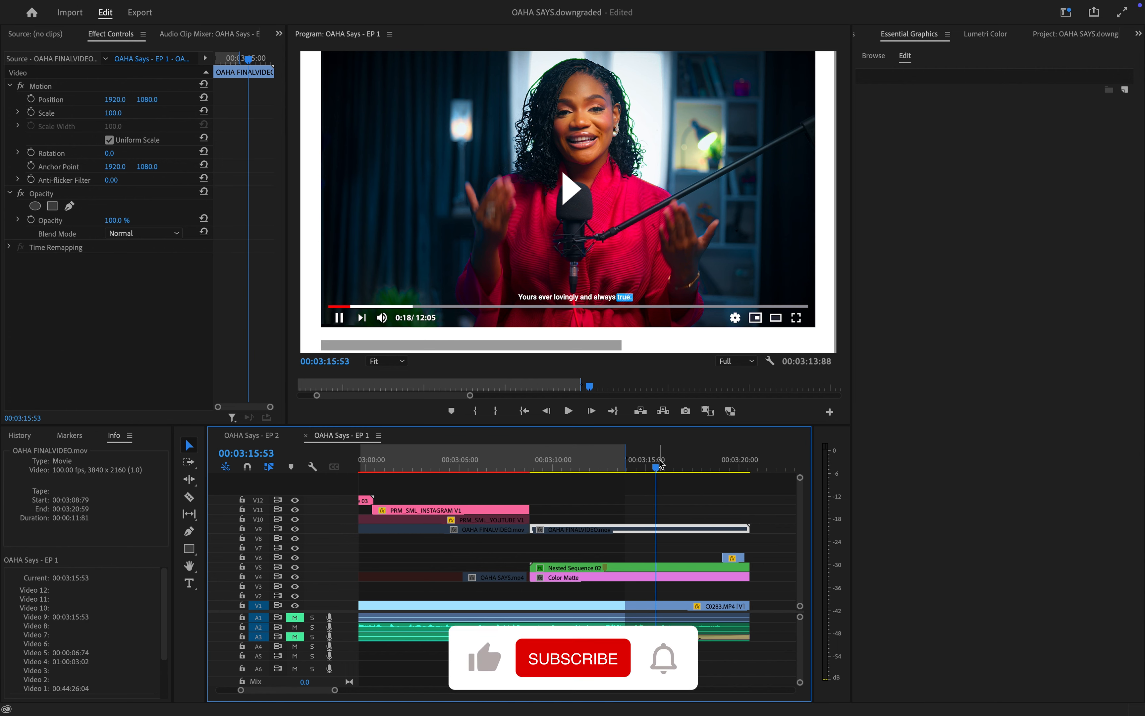
pyautogui.moveTo(660, 465); pyautogui.dragTo(698, 471)
# Step: Select Nested Sequence 02 on V5 and scrub through its Position, Scale and Basic 3D animation to 00:03:18:19
pyautogui.click(684, 568)
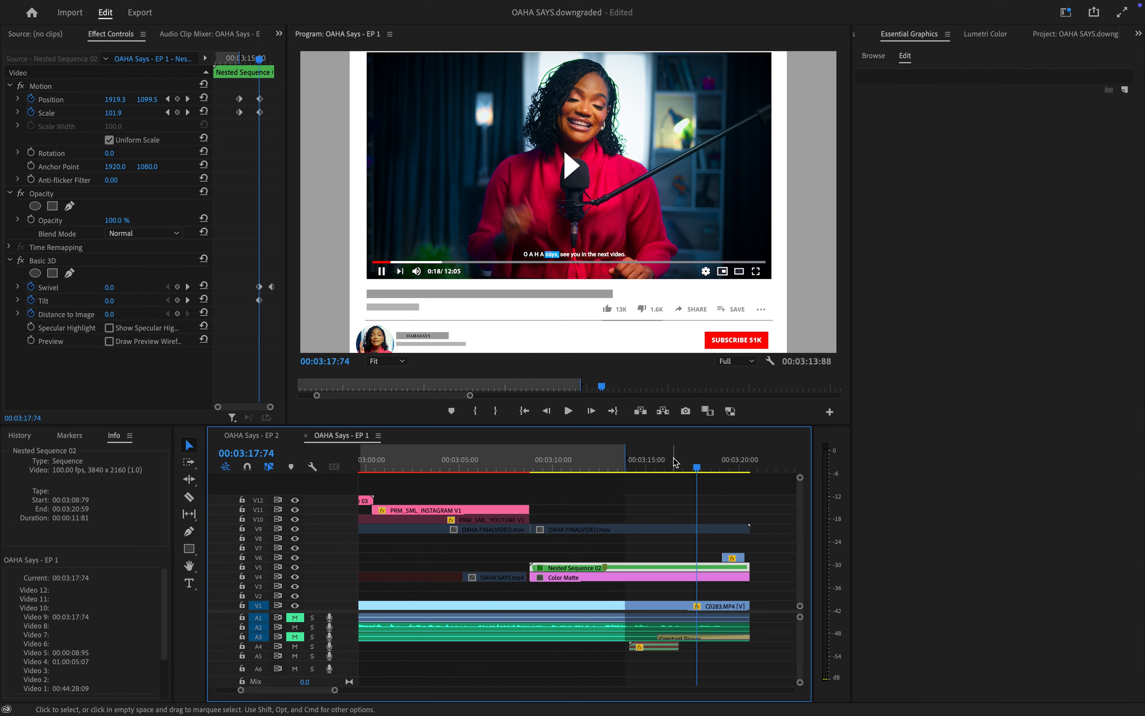
pyautogui.click(667, 466)
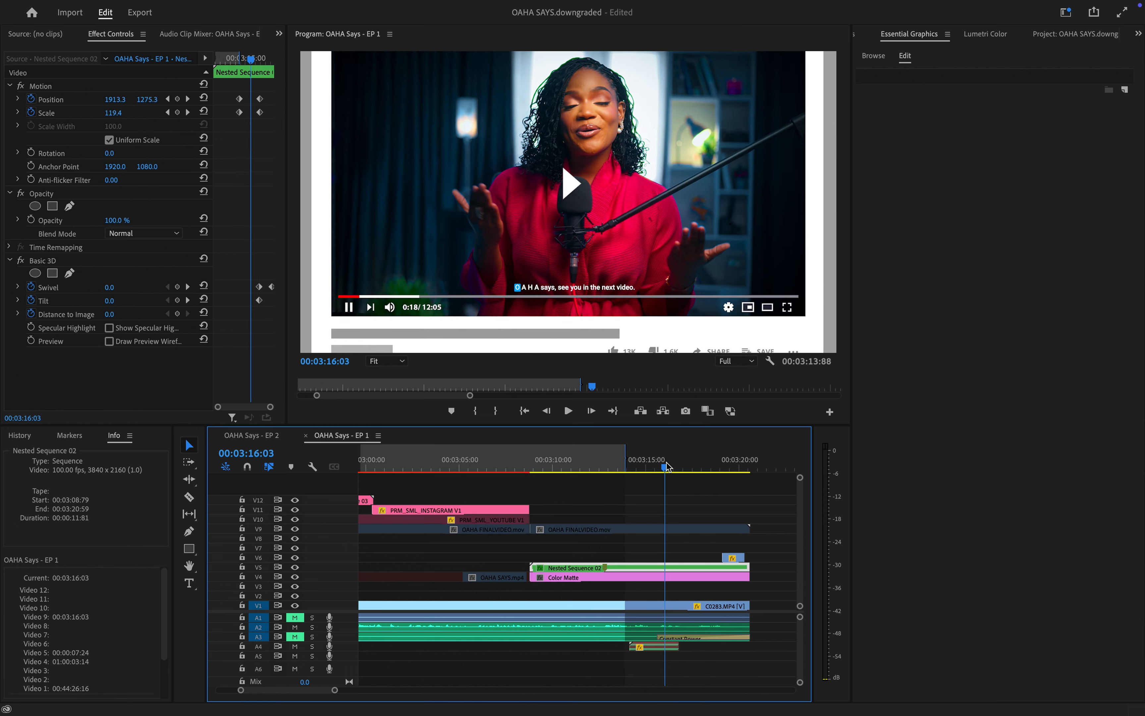
pyautogui.moveTo(666, 466); pyautogui.dragTo(709, 480)
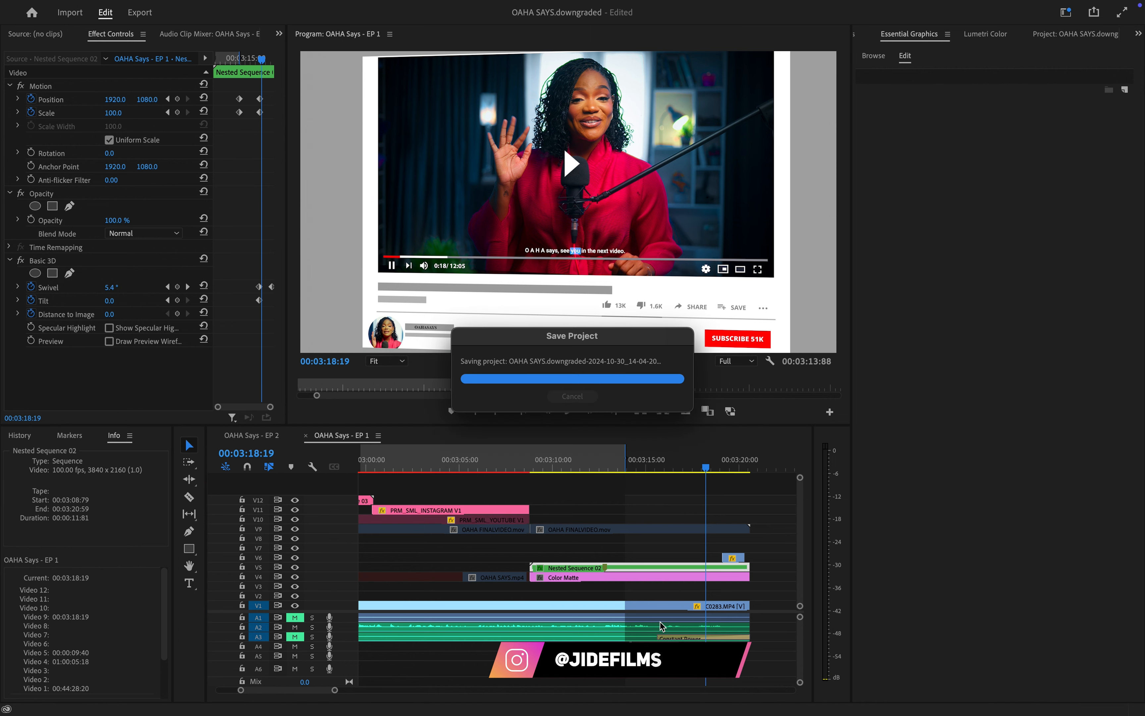
# Step: Open Nested Sequence 02 and inspect its OAHA Says_SUB.mp4 and 2280468 copy.png layers
pyautogui.doubleClick(677, 566)
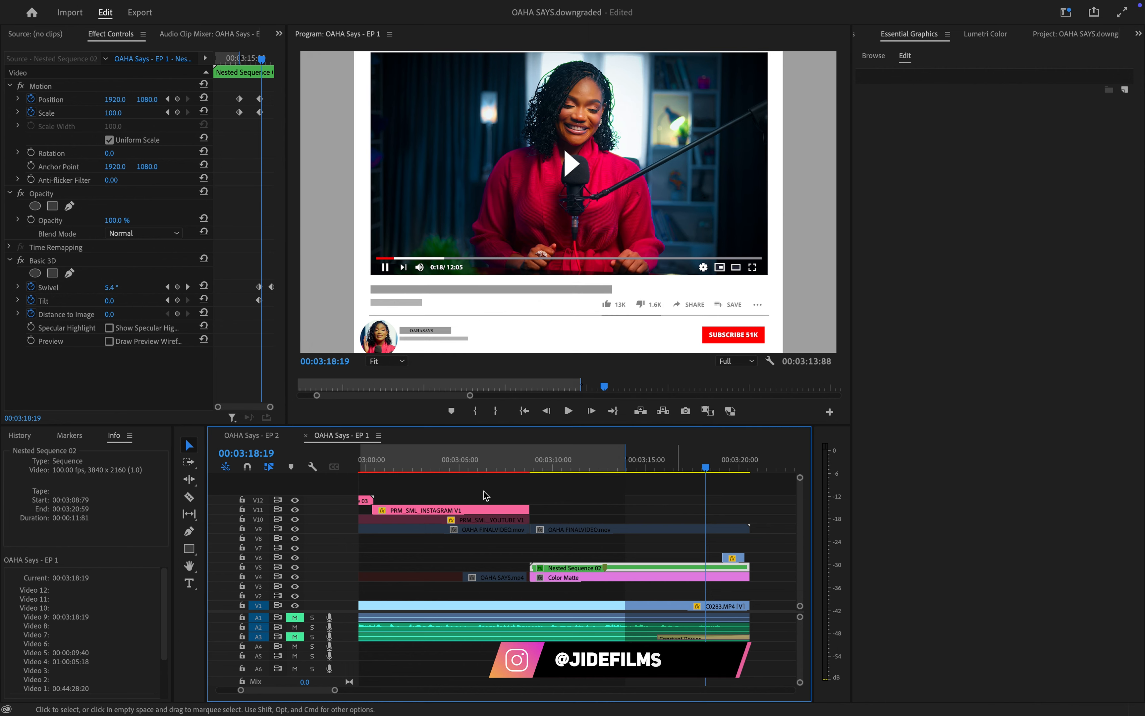
pyautogui.moveTo(411, 472); pyautogui.dragTo(392, 466)
pyautogui.click(406, 506)
pyautogui.click(404, 553)
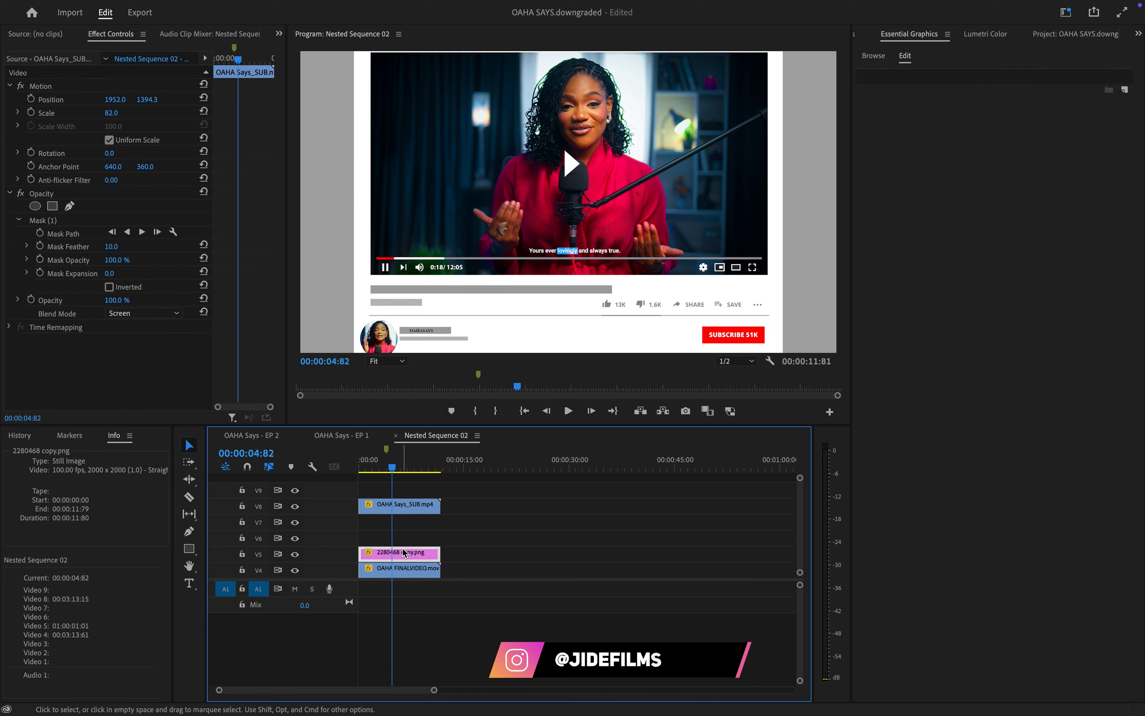
# Step: Toggle V5's visibility off and on to check the player mockup layer, and return to the OAHA Says - EP 1 sequence
pyautogui.click(293, 557)
pyautogui.click(293, 556)
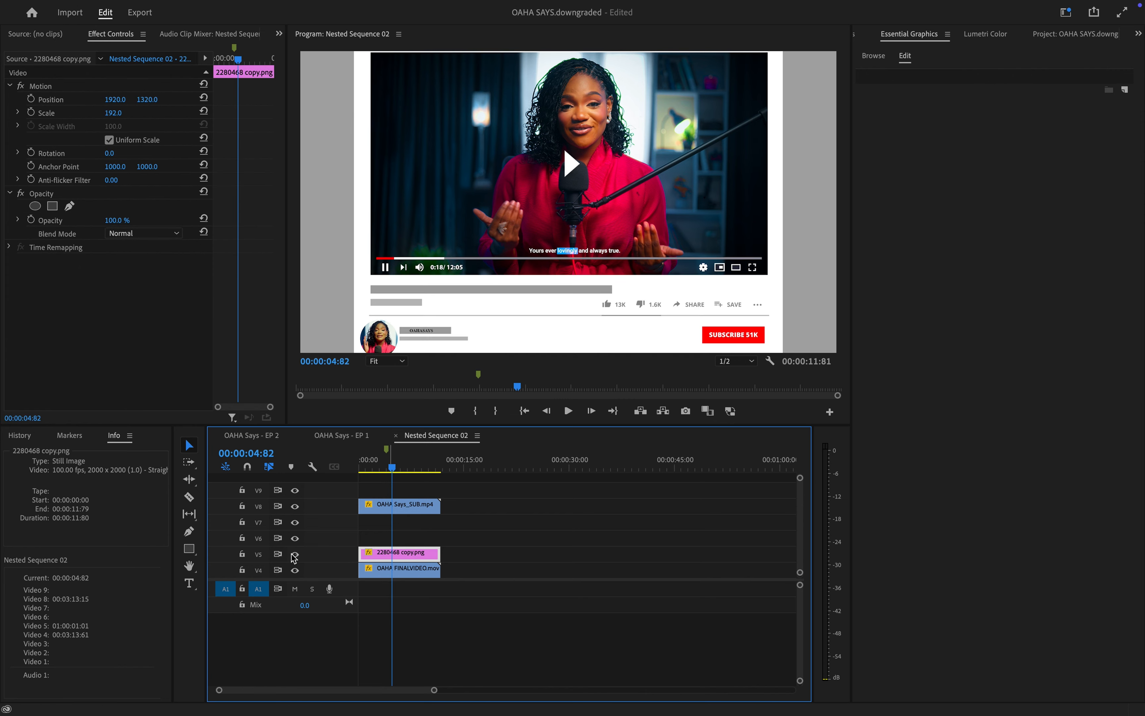
pyautogui.click(293, 556)
pyautogui.click(294, 556)
pyautogui.click(341, 428)
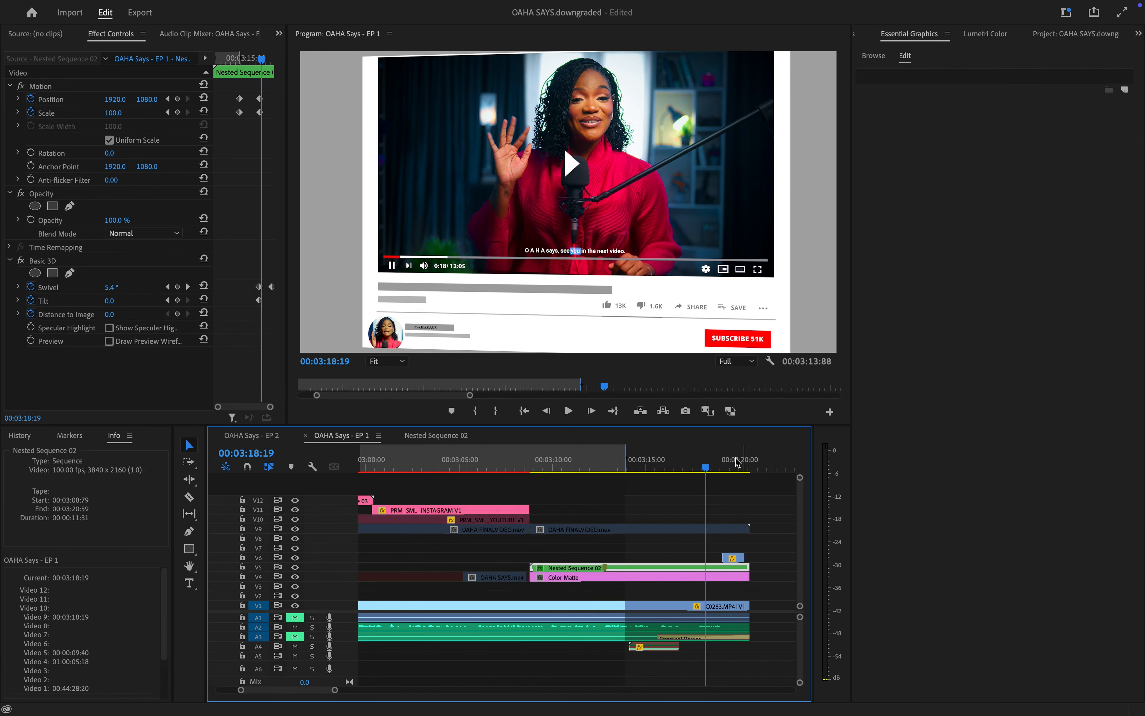
# Step: Play the swivel ending, extend the Out point to the end of the OAHA Says - EP 1 clips, and save the project
pyautogui.press('space')
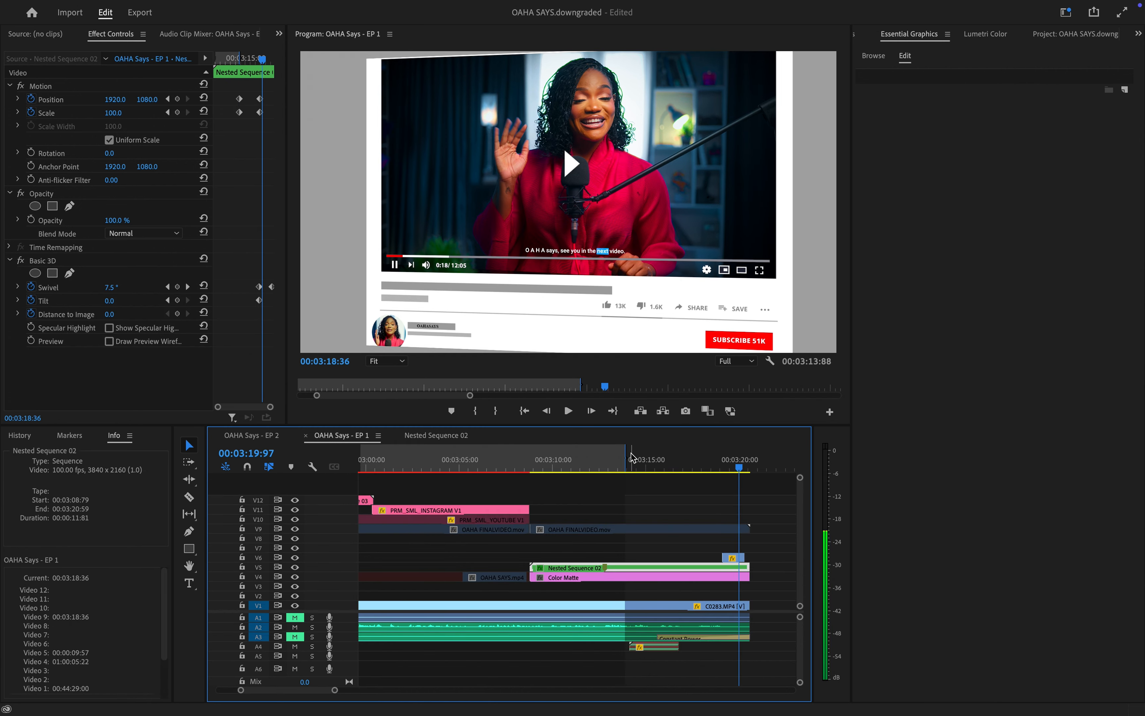
pyautogui.moveTo(632, 458); pyautogui.dragTo(751, 460)
pyautogui.scroll(-10, 594, 624)
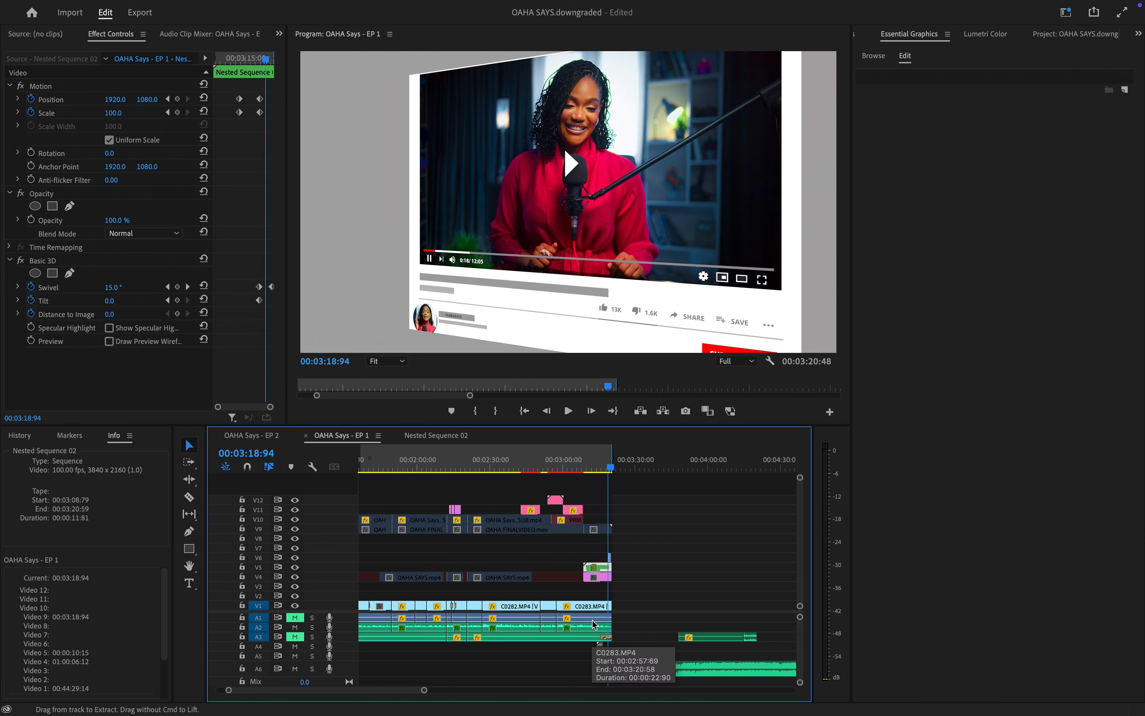
pyautogui.press('super+s')
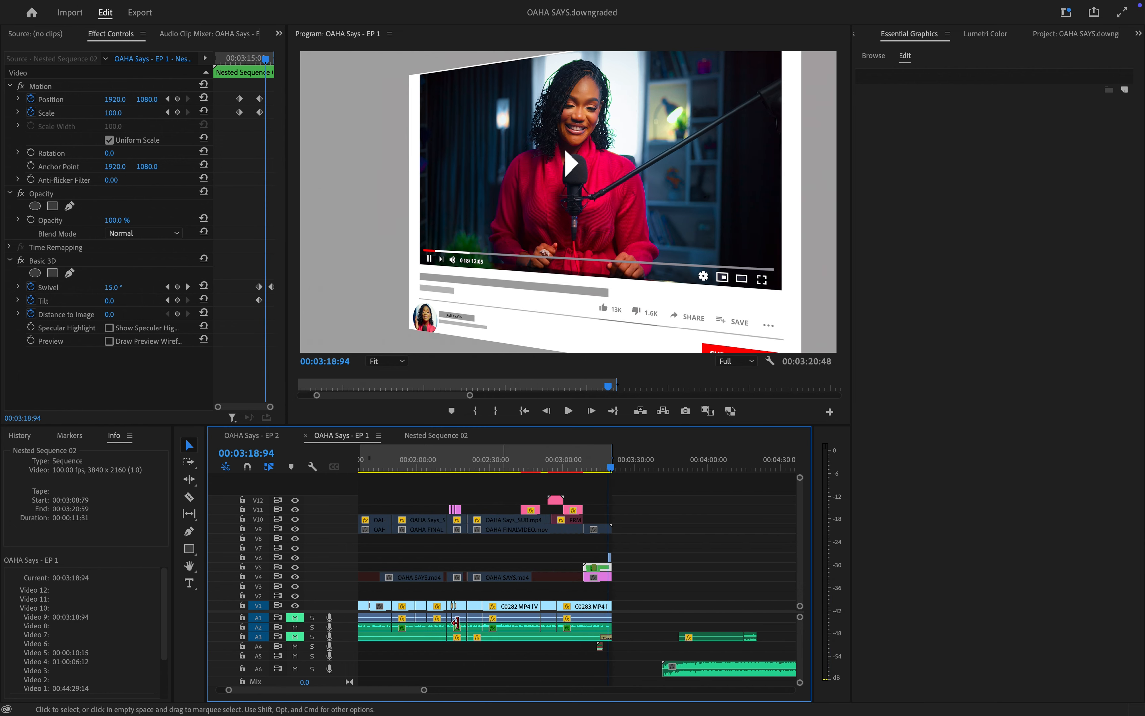
pyautogui.scroll(-1, 491, 632)
pyautogui.hscroll(-3, 454, 611)
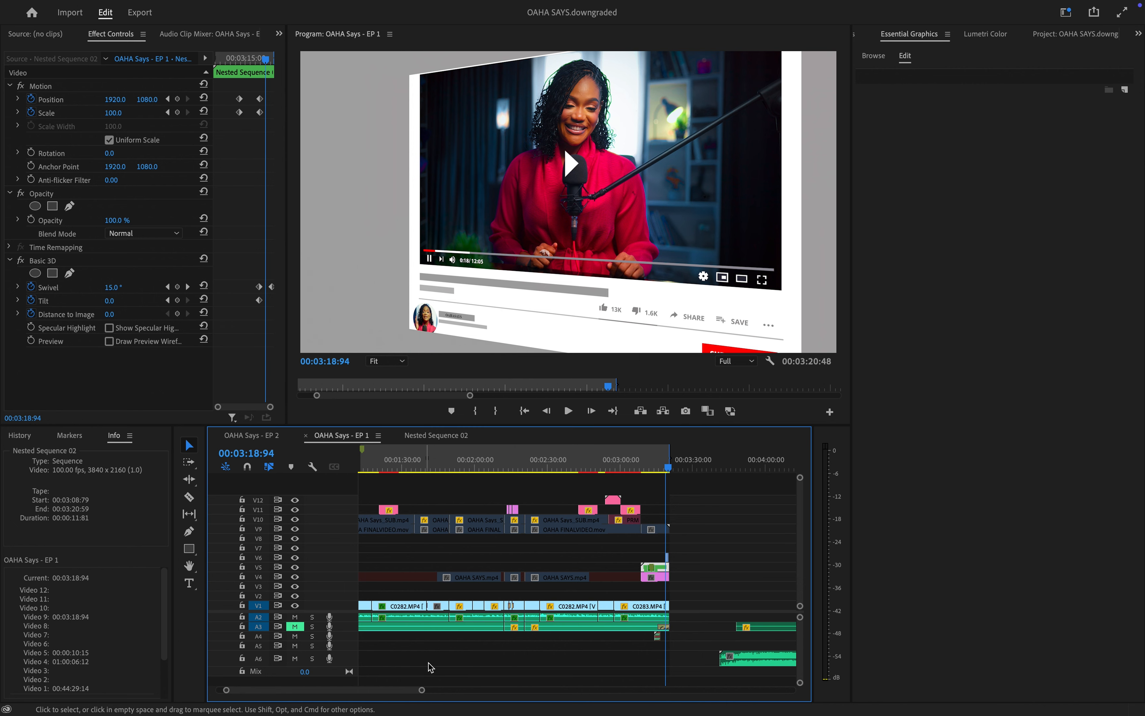
pyautogui.scroll(1, 430, 663)
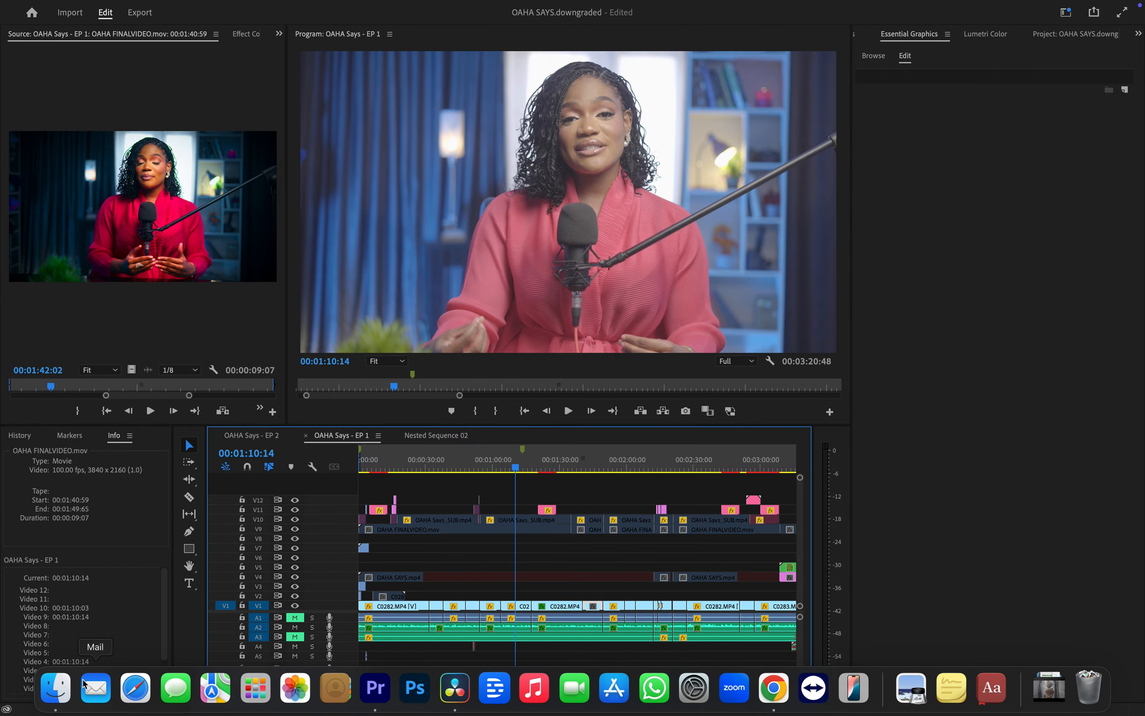
# Step: Switch to Finder, mute the sound and preview the reels .mov file in the Downloads folder
pyautogui.click(66, 704)
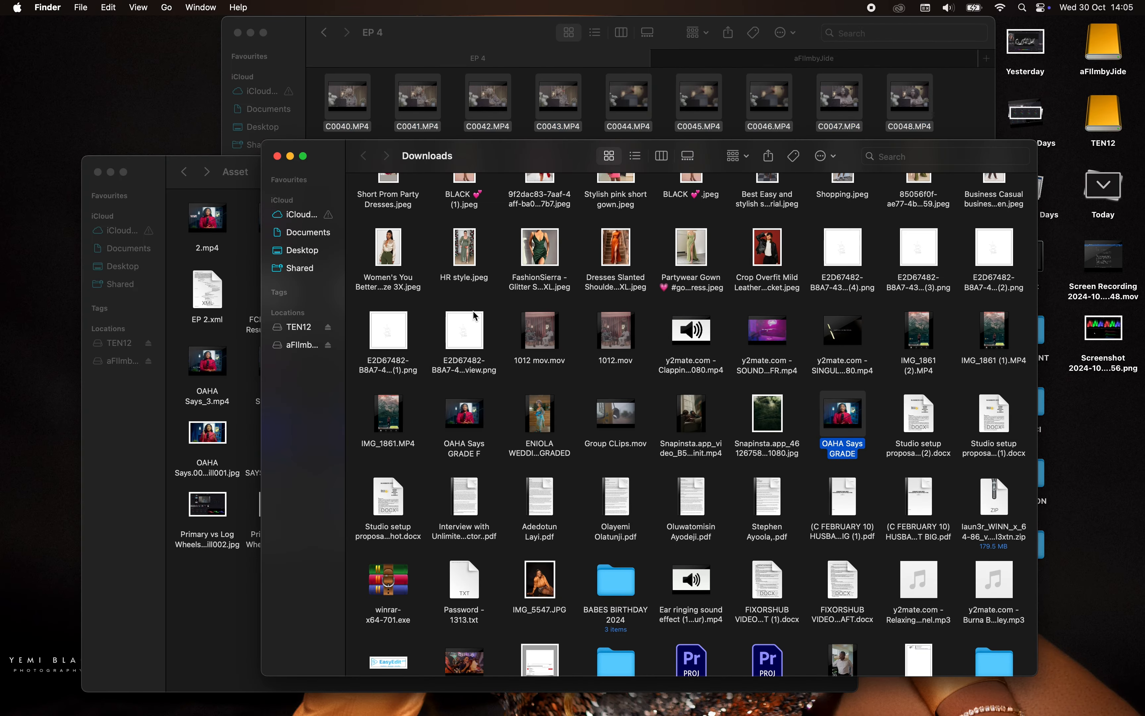
pyautogui.scroll(15, 475, 316)
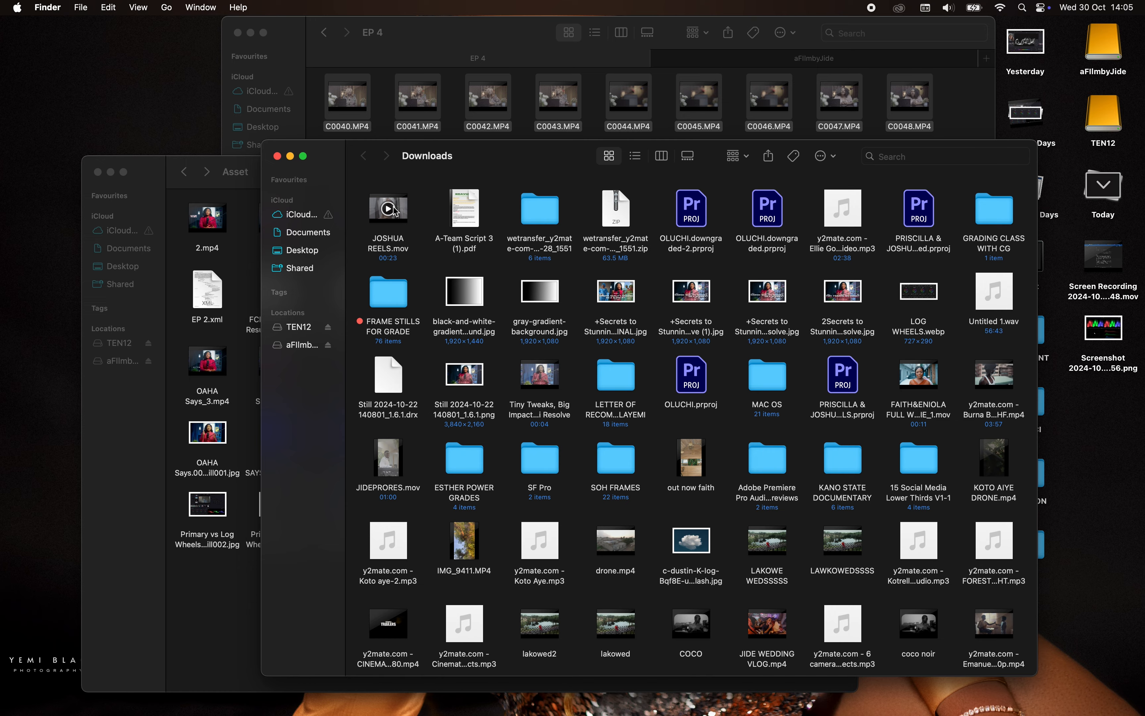
pyautogui.press('XF86AudioMute')
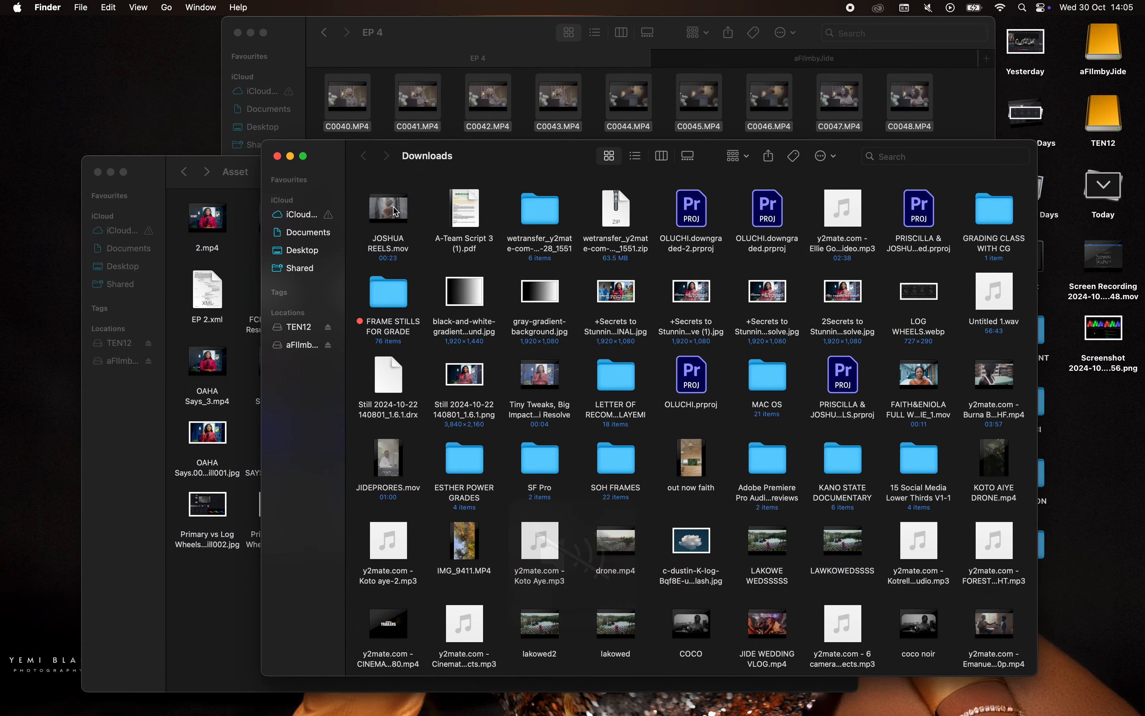
pyautogui.click(395, 212)
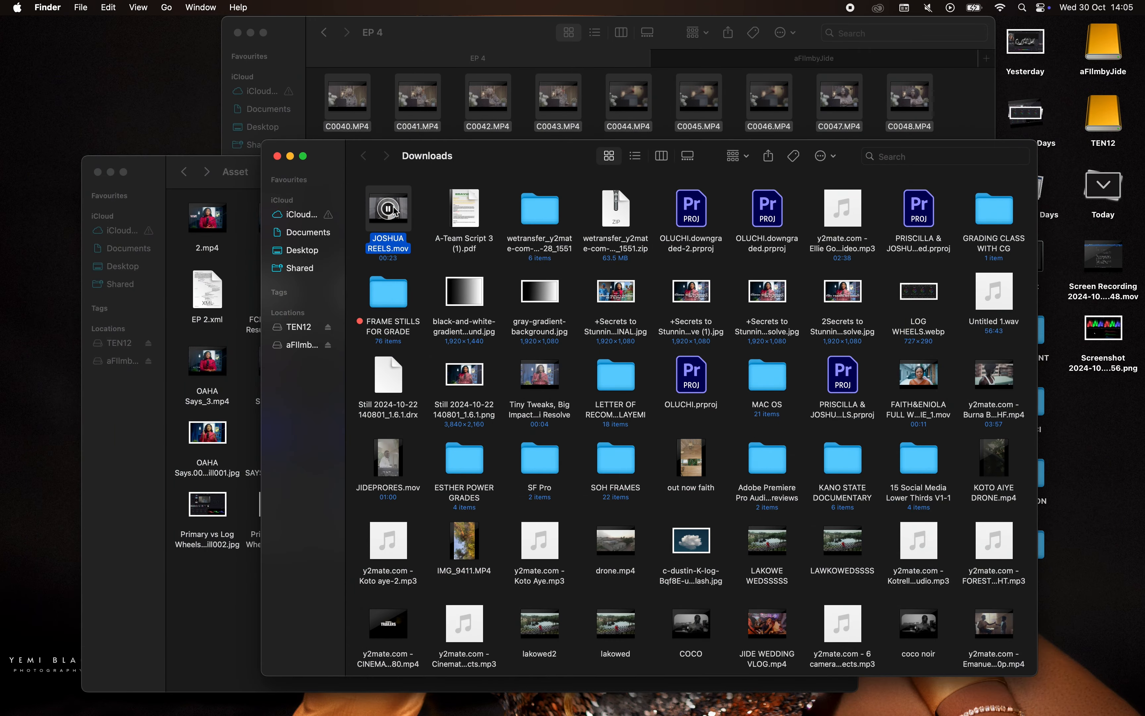
pyautogui.press('space')
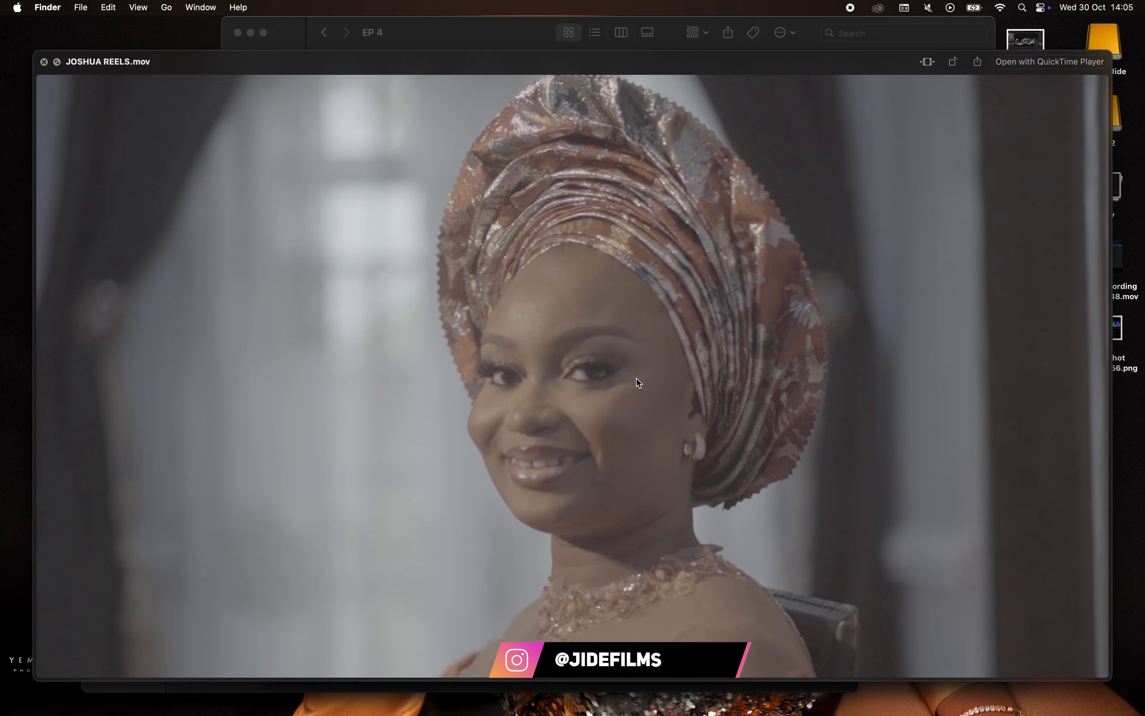
pyautogui.press('space')
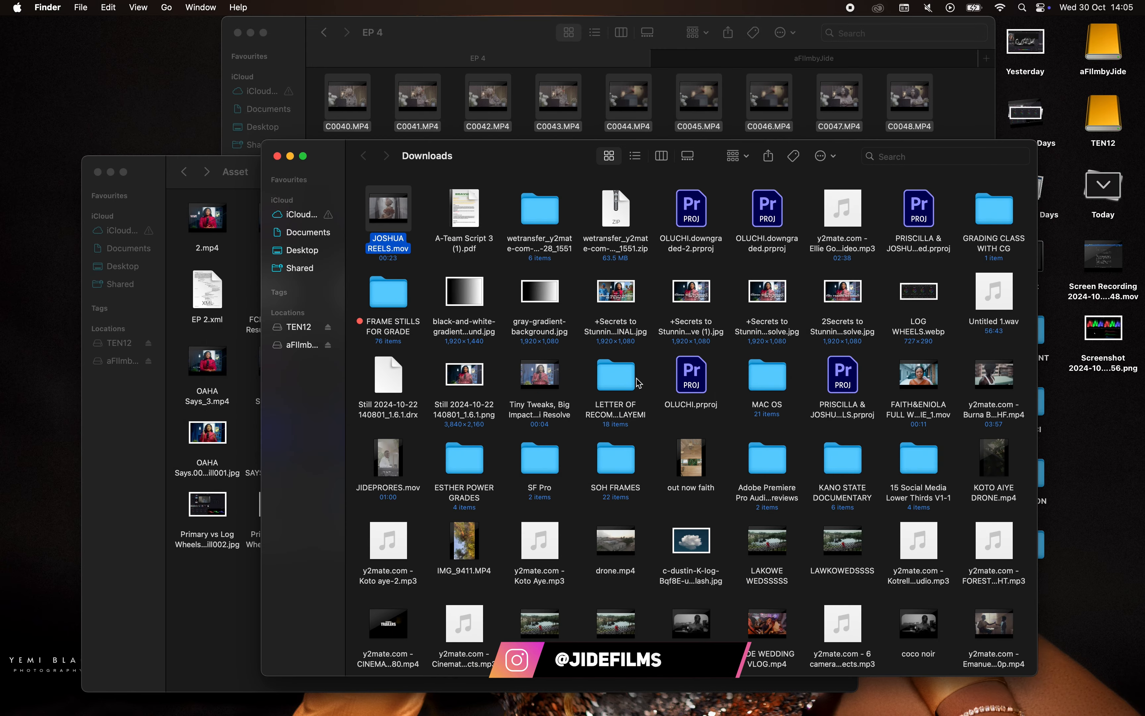
# Step: Switch to Premiere Pro and set the OAHA Says - EP 1 export to QuickTime format with the Apple ProRes 422 HQ codec
pyautogui.press('super+Tab')
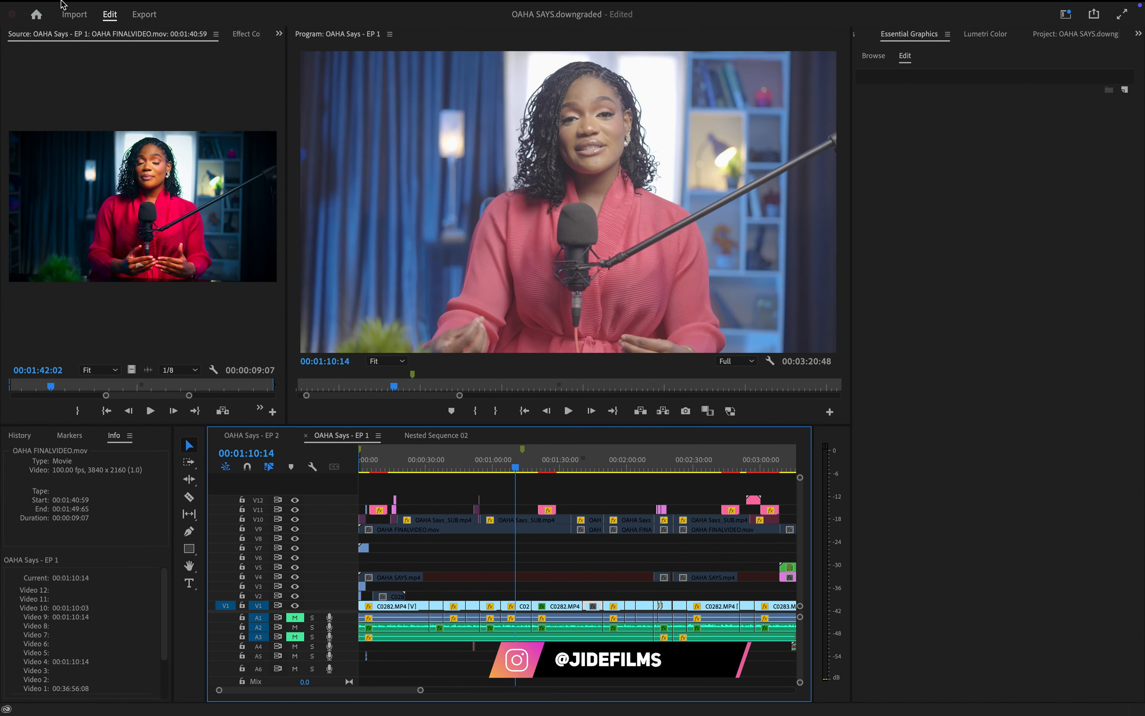
pyautogui.click(186, 29)
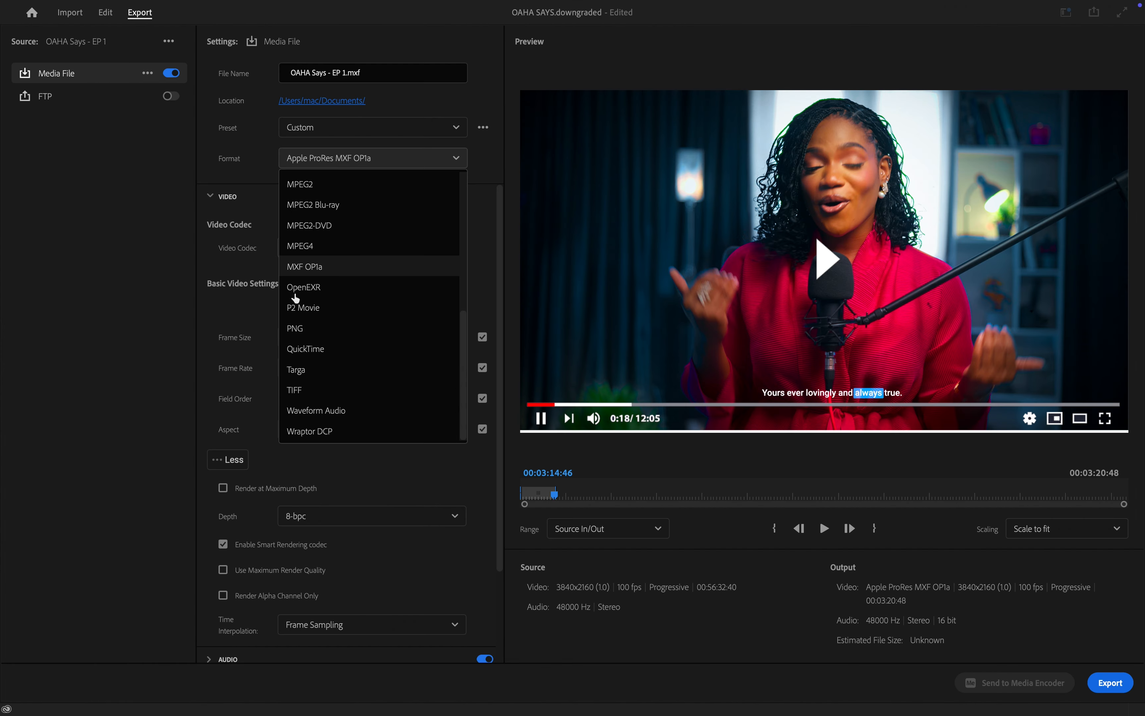
pyautogui.click(318, 350)
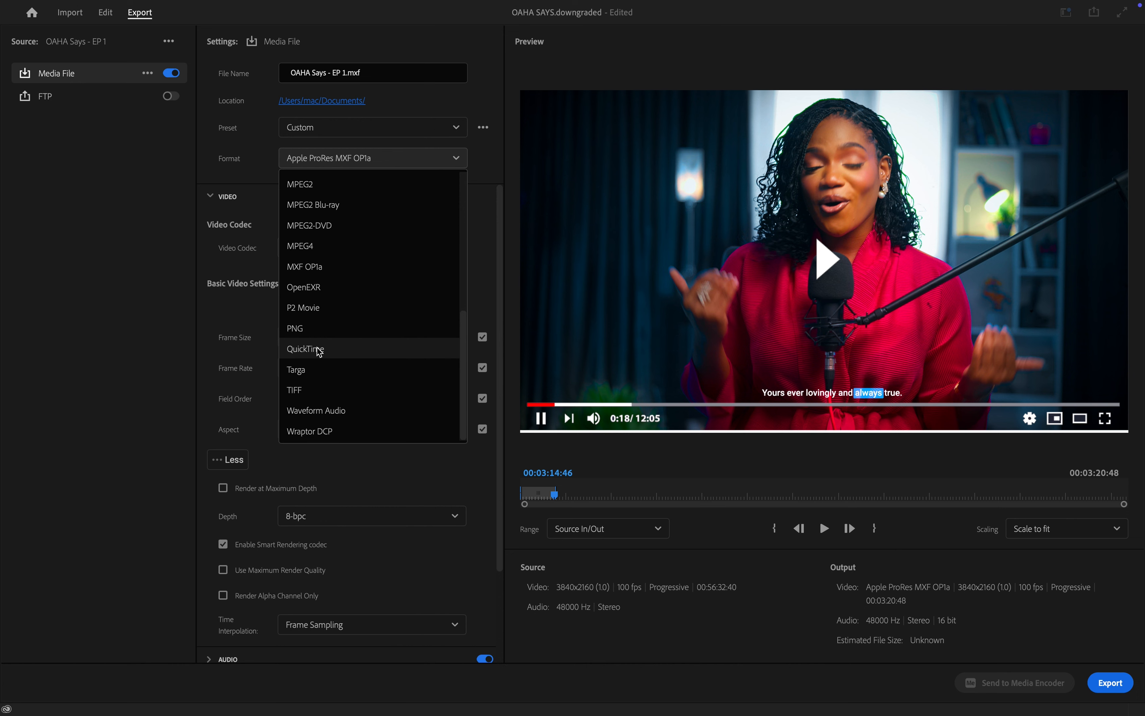
pyautogui.click(356, 254)
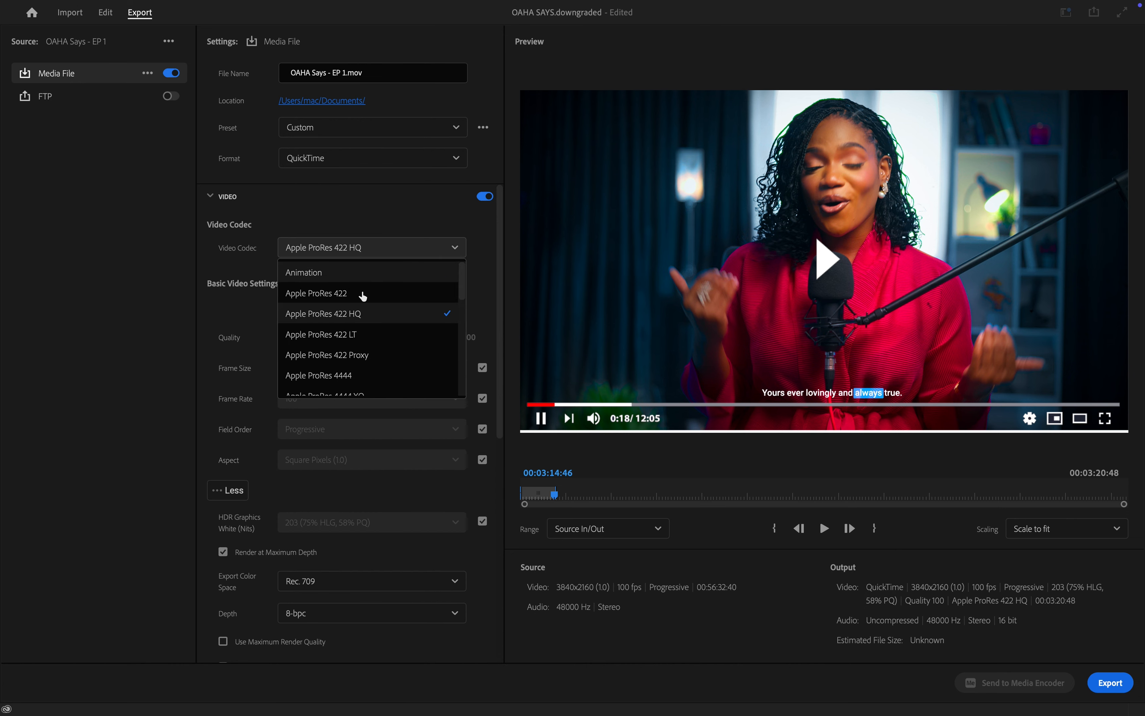
pyautogui.click(402, 209)
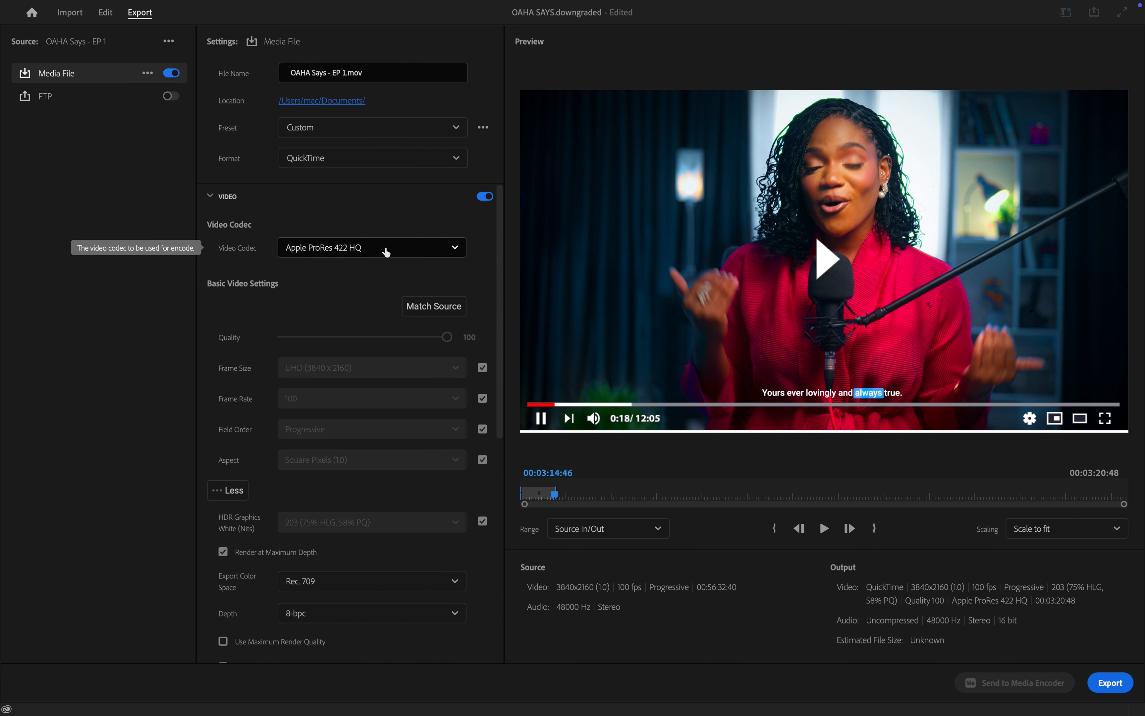
pyautogui.click(318, 249)
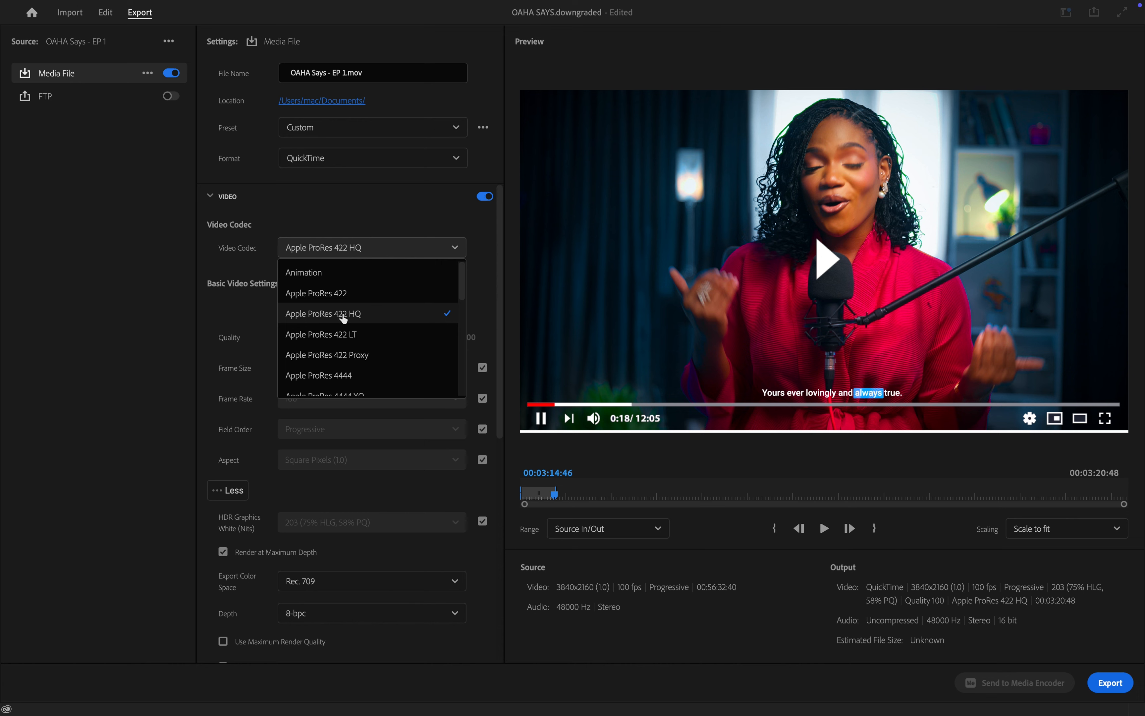
pyautogui.click(248, 309)
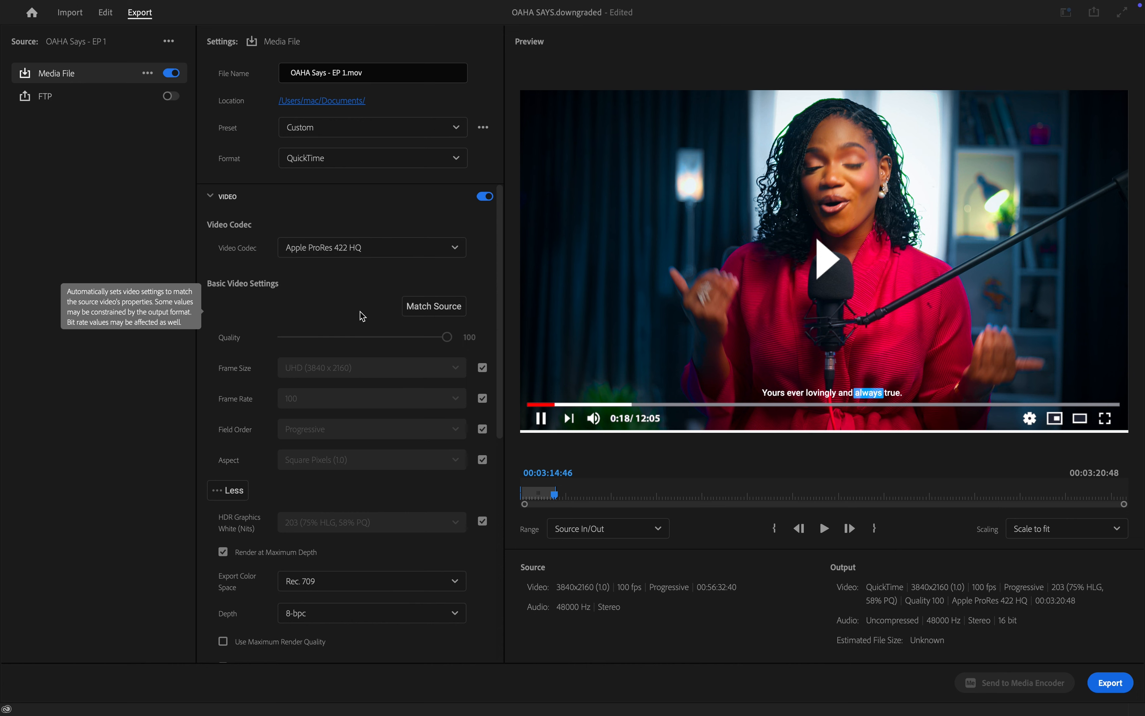
# Step: Turn on Use Maximum Render Quality, review the remaining export settings, and return to the editing workspace
pyautogui.scroll(-10, 361, 307)
pyautogui.scroll(10, 361, 307)
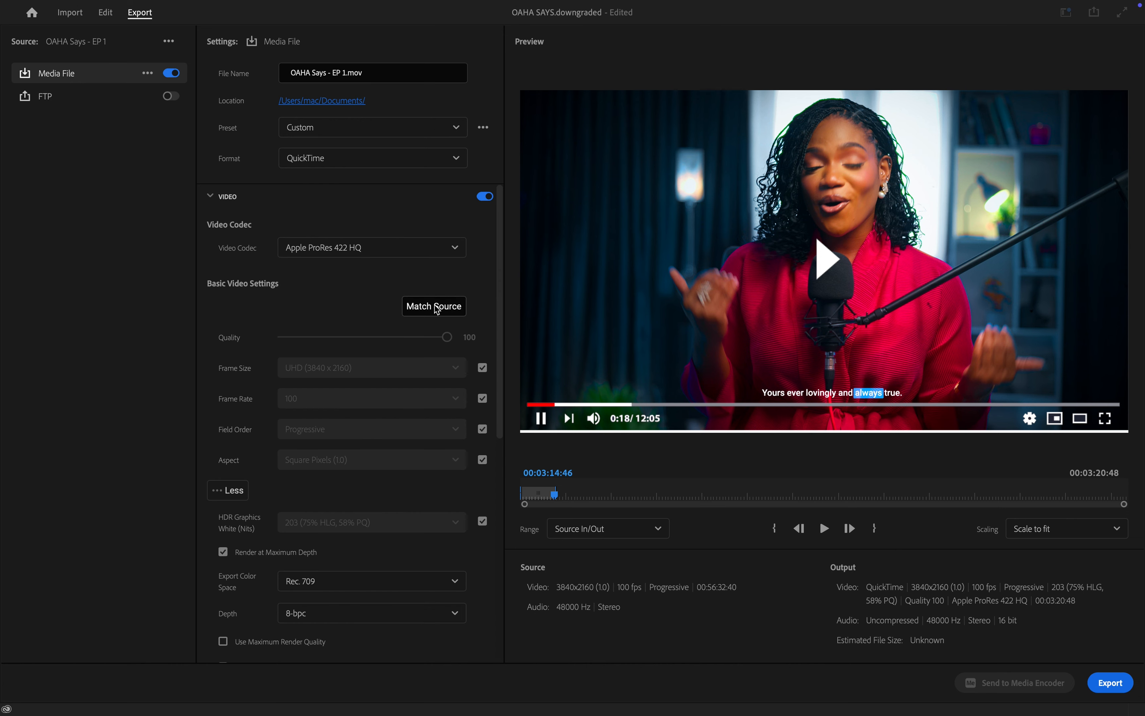
pyautogui.scroll(-10, 443, 549)
pyautogui.scroll(4, 442, 549)
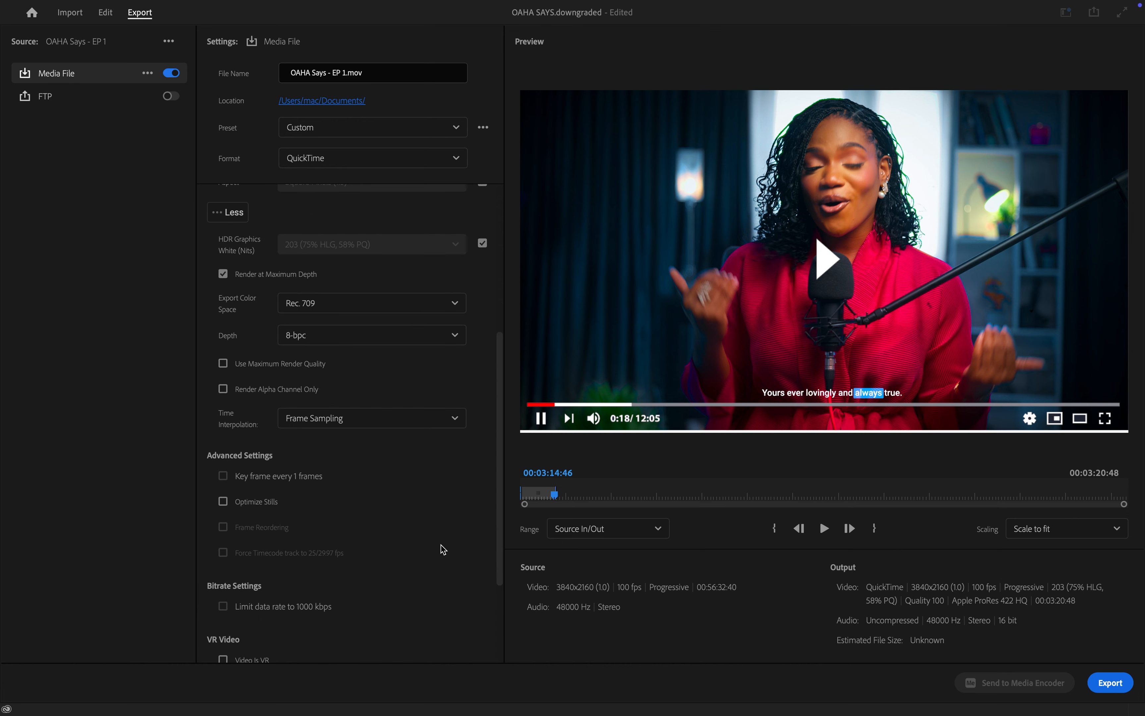
pyautogui.scroll(-3, 441, 545)
pyautogui.scroll(5, 441, 545)
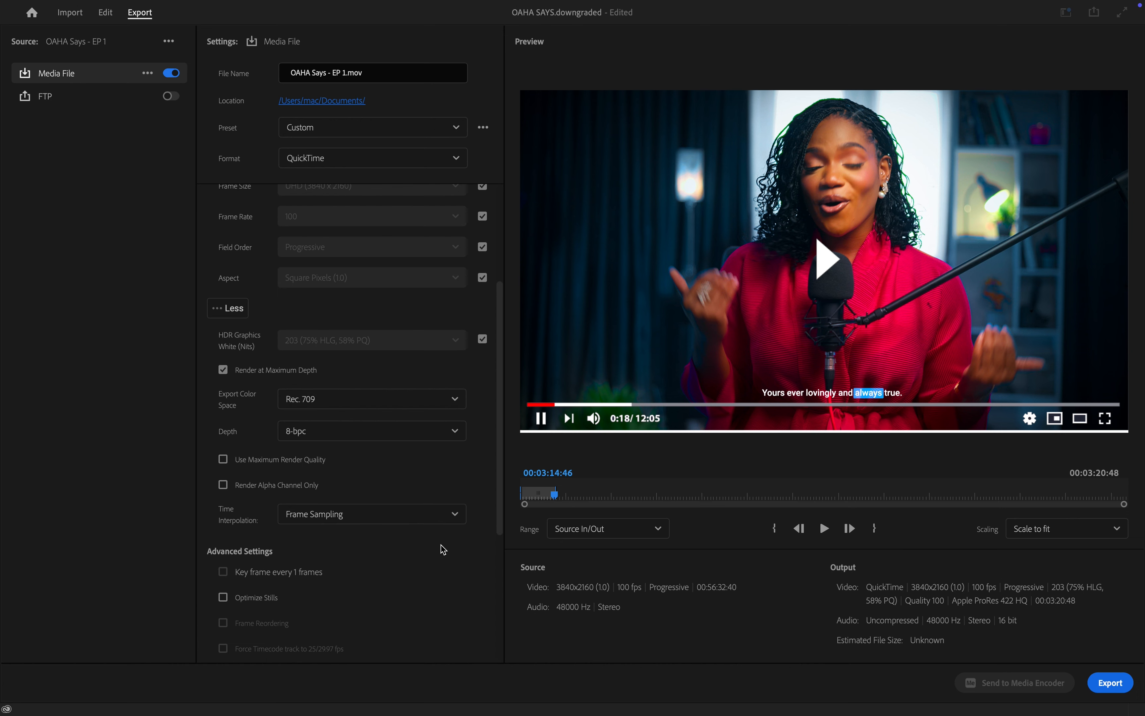
pyautogui.click(303, 461)
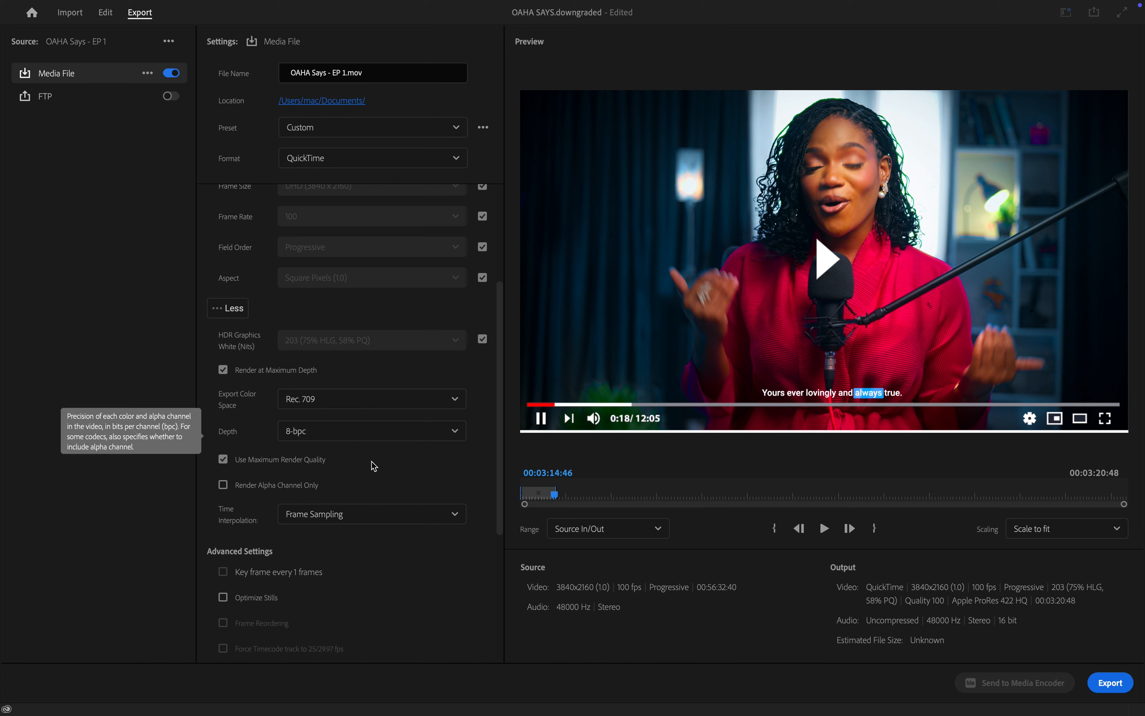
pyautogui.scroll(-5, 424, 452)
pyautogui.scroll(4, 424, 452)
pyautogui.scroll(-5, 426, 457)
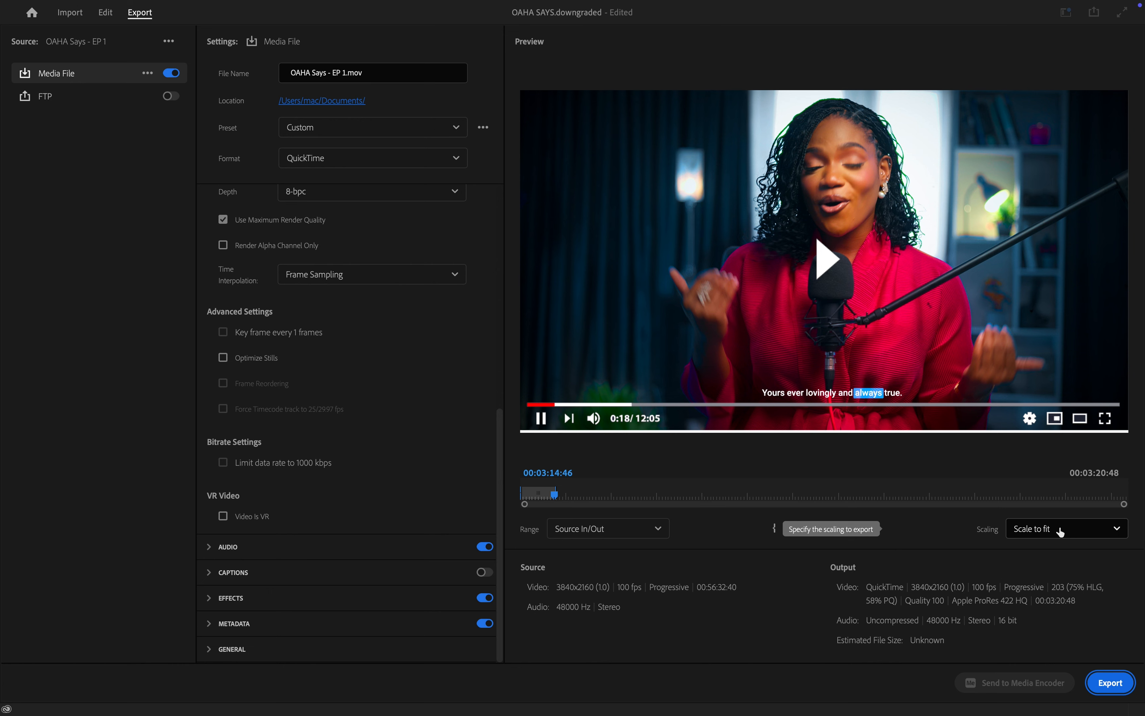
pyautogui.click(531, 501)
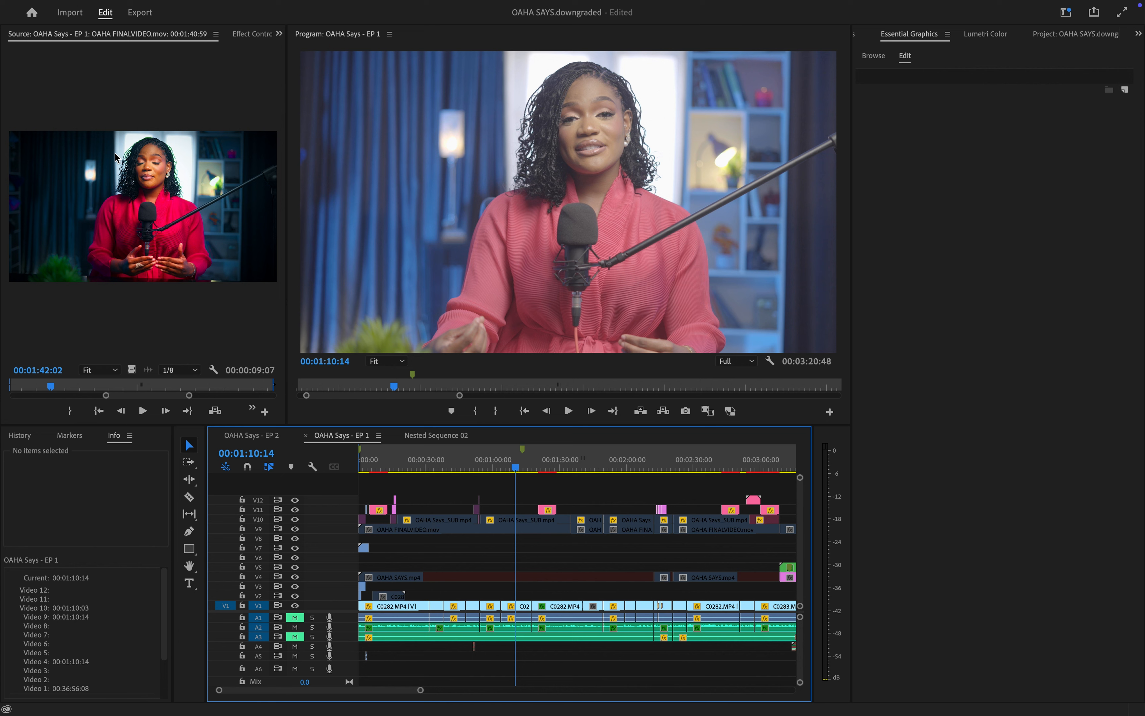
pyautogui.moveTo(3, 1)
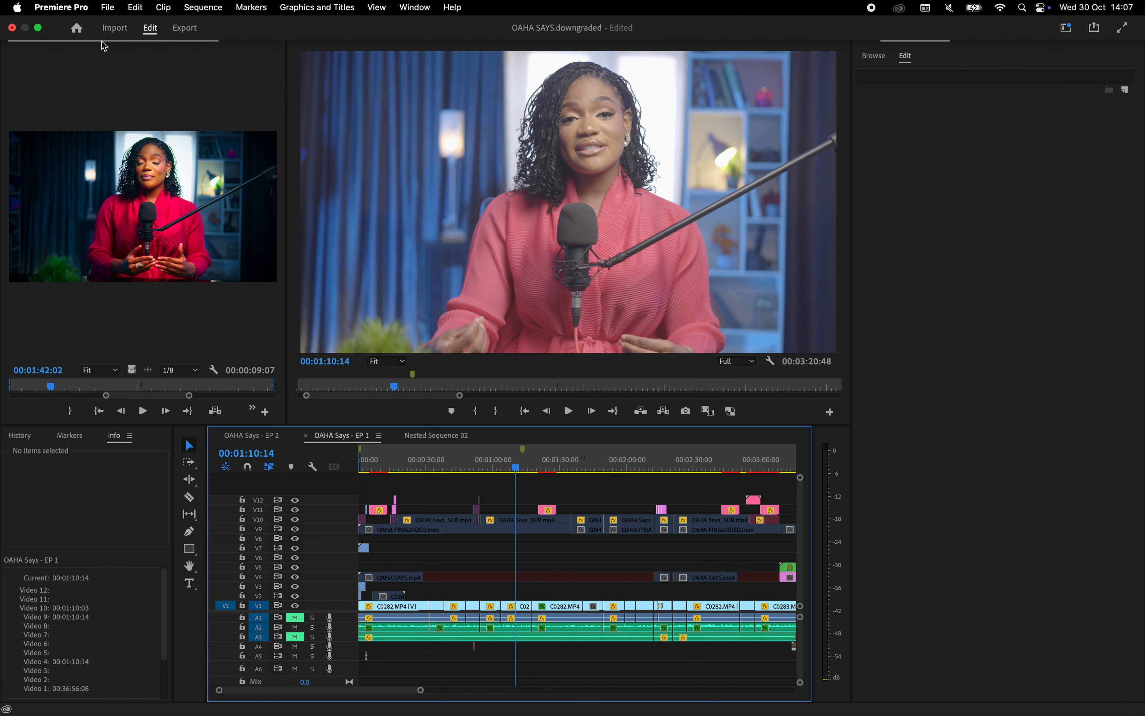
pyautogui.click(108, 7)
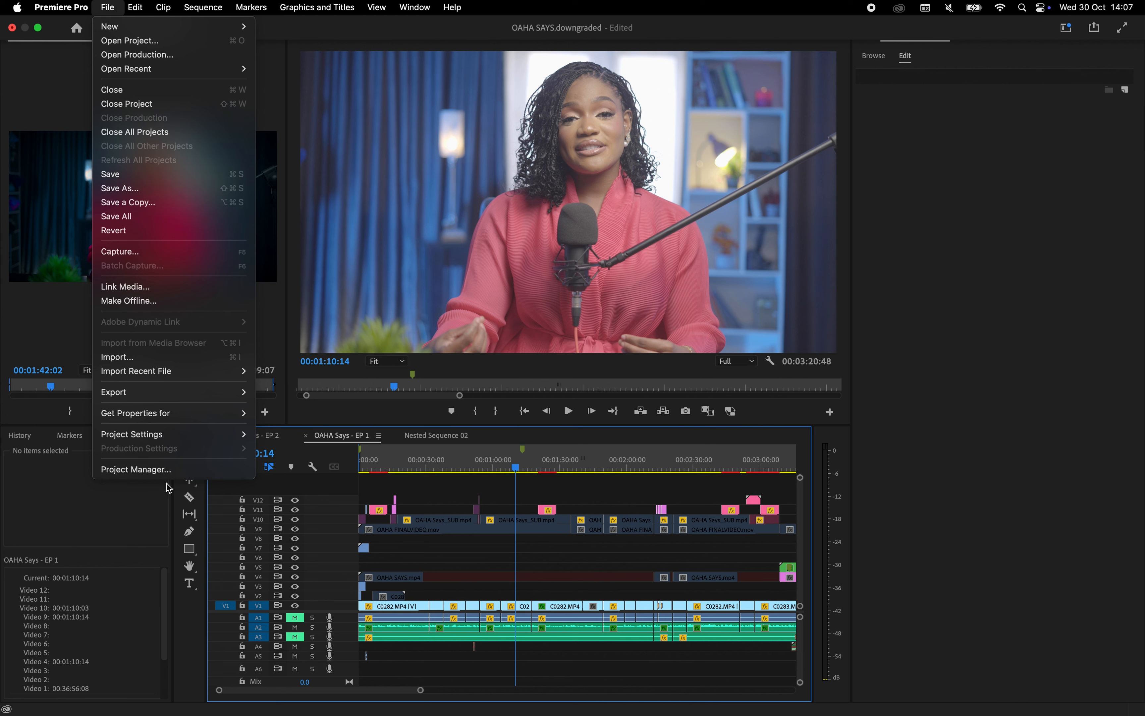
pyautogui.moveTo(205, 395)
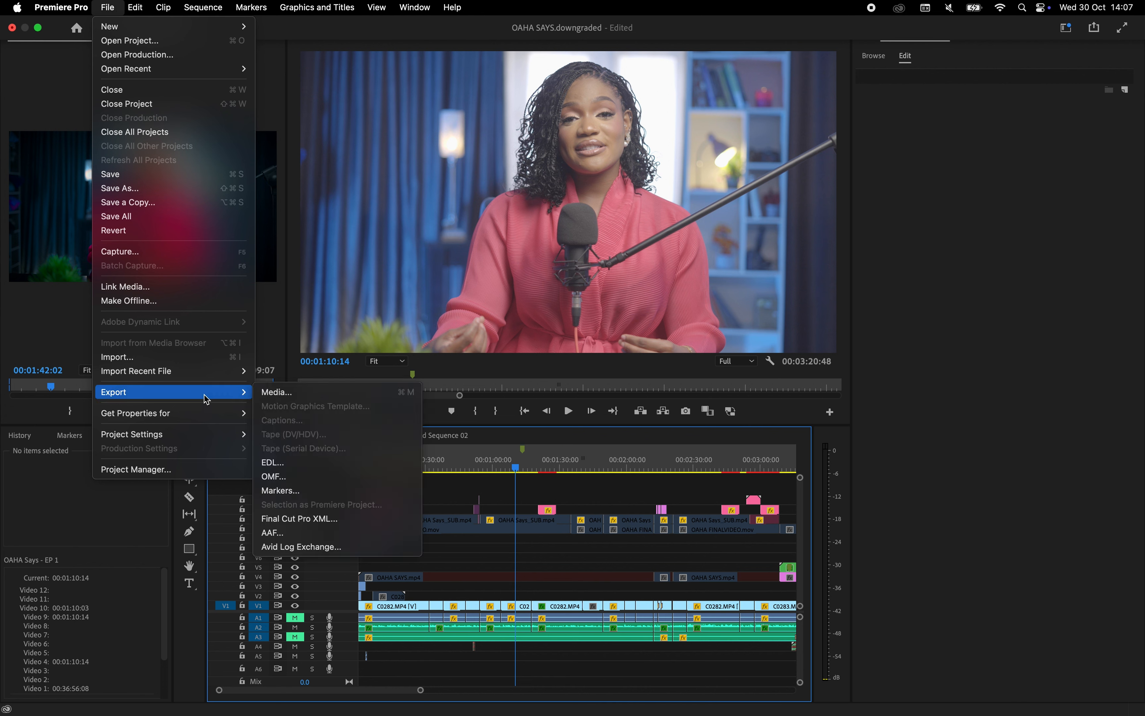
pyautogui.click(340, 519)
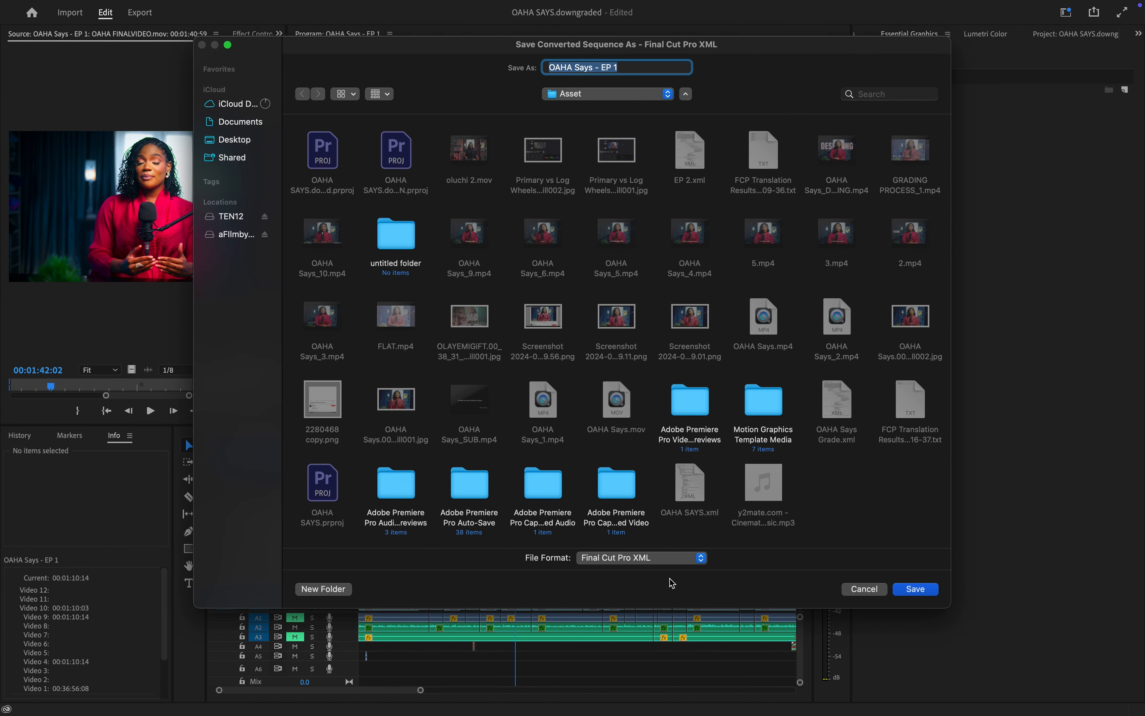
pyautogui.click(916, 496)
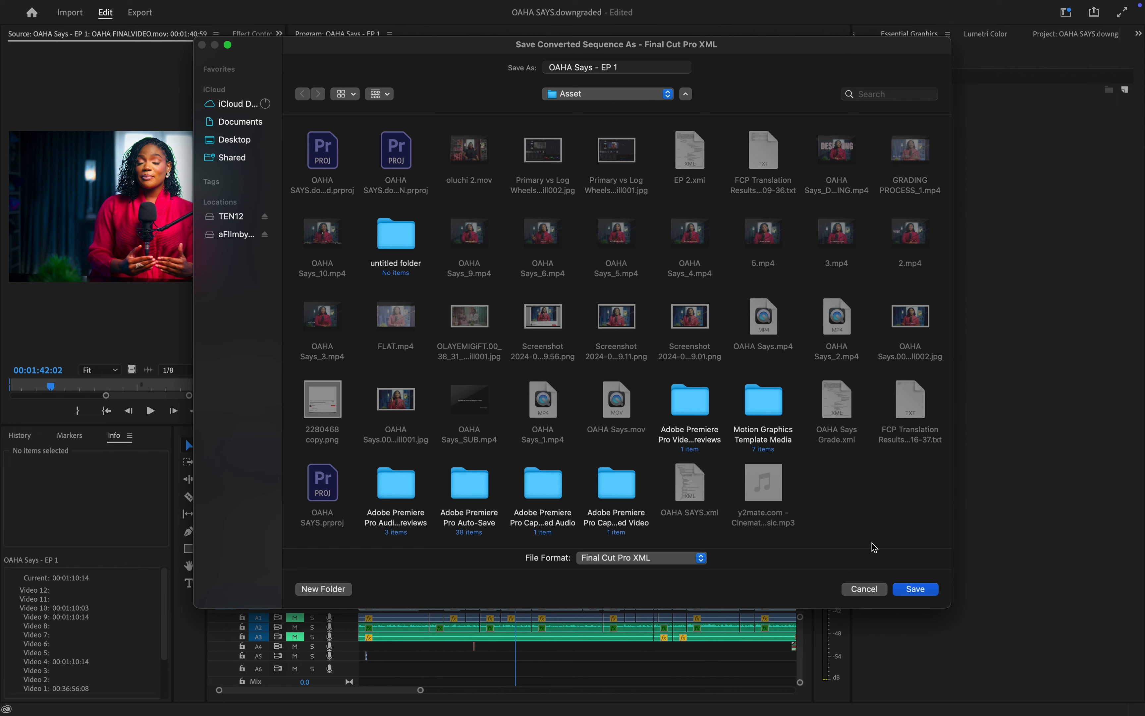
pyautogui.click(866, 589)
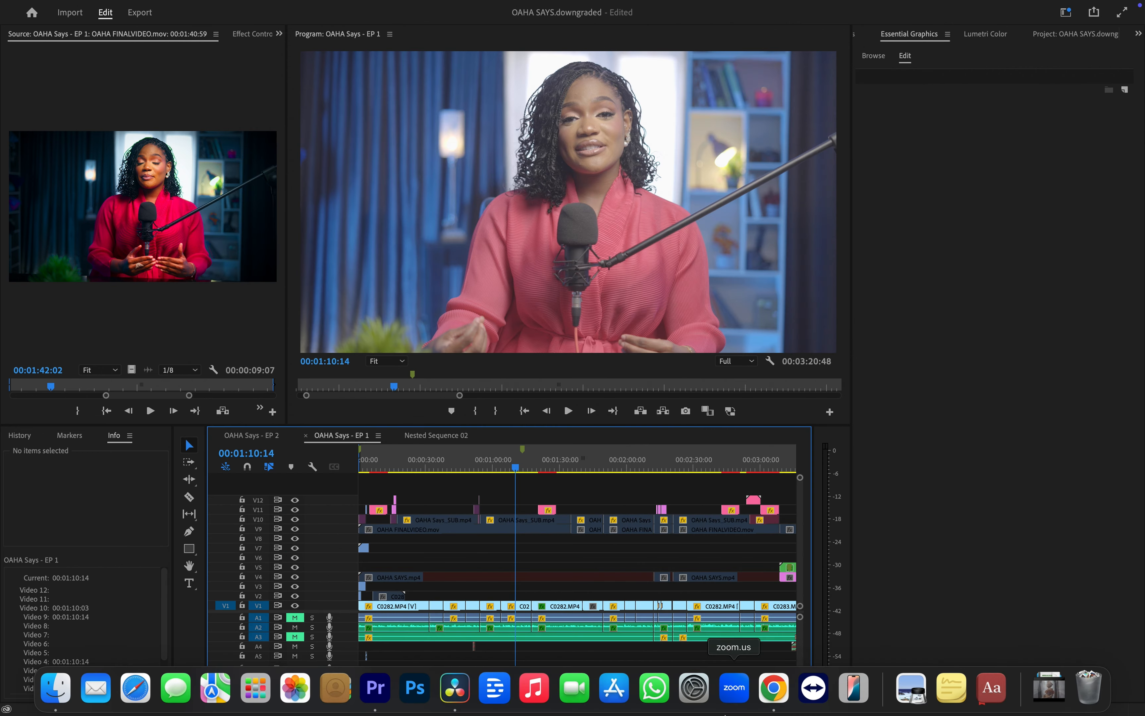
# Step: Switch to DaVinci Resolve, bypass the color grades, and scrub the OAHA Says GRADE timeline on the Edit page to 00:01:34:72
pyautogui.press('-')
pyautogui.press('-')
pyautogui.press('-')
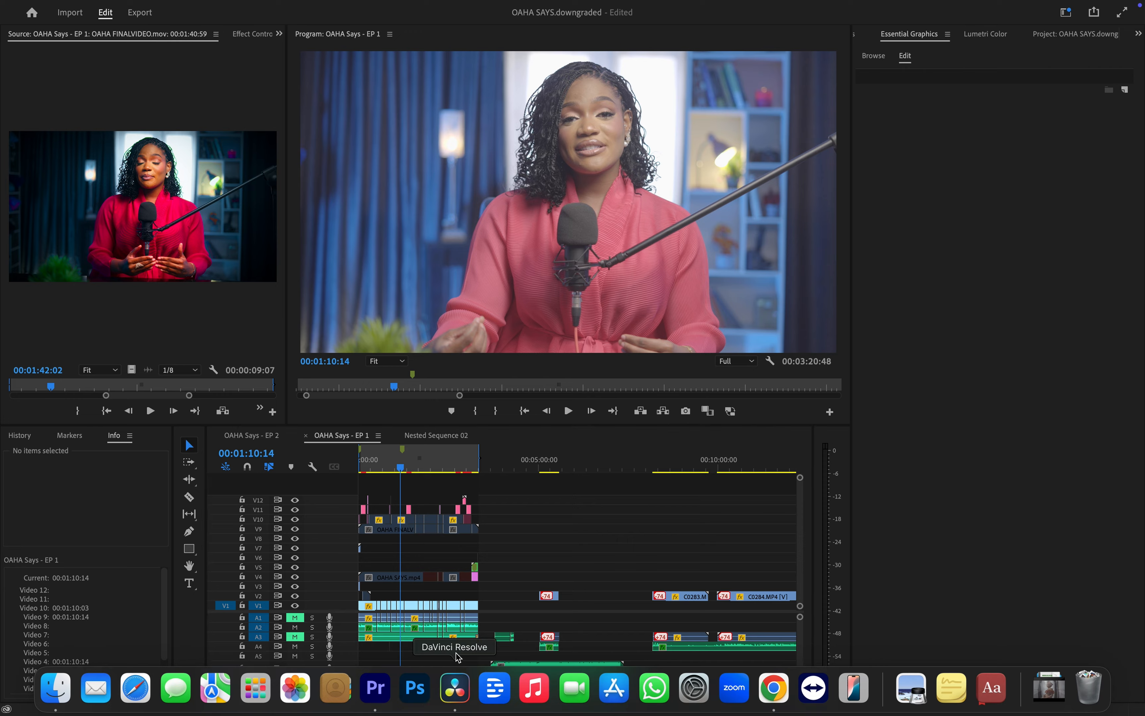
pyautogui.click(455, 687)
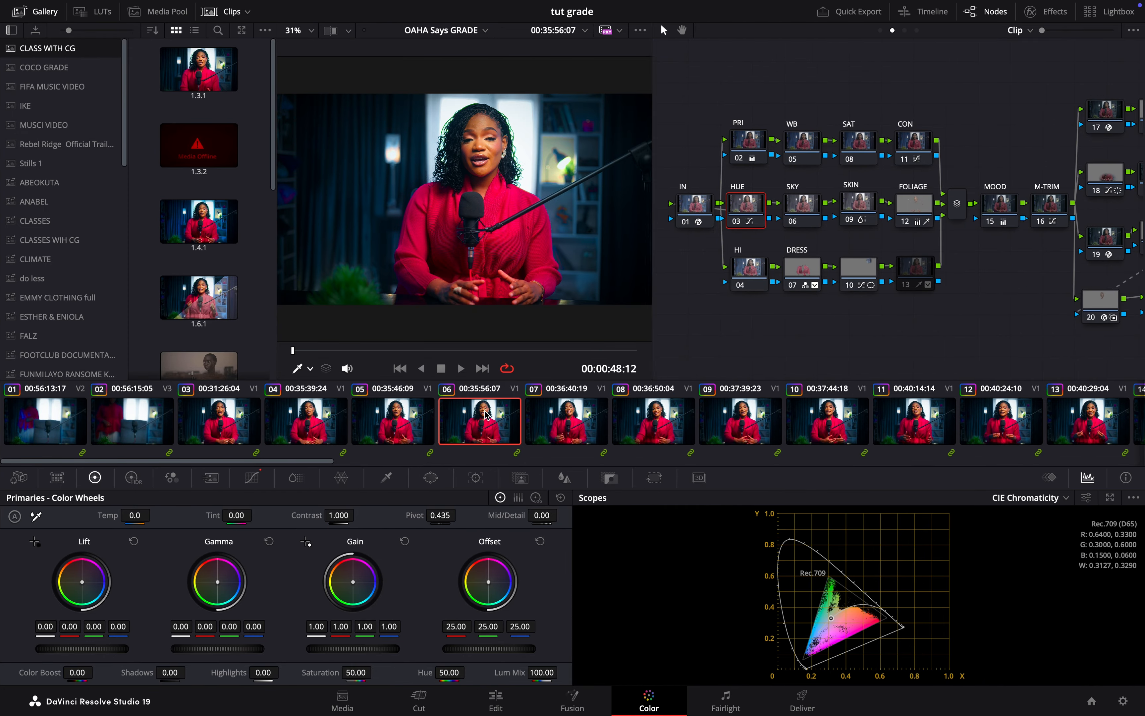
pyautogui.hotkey('shift', 'd')
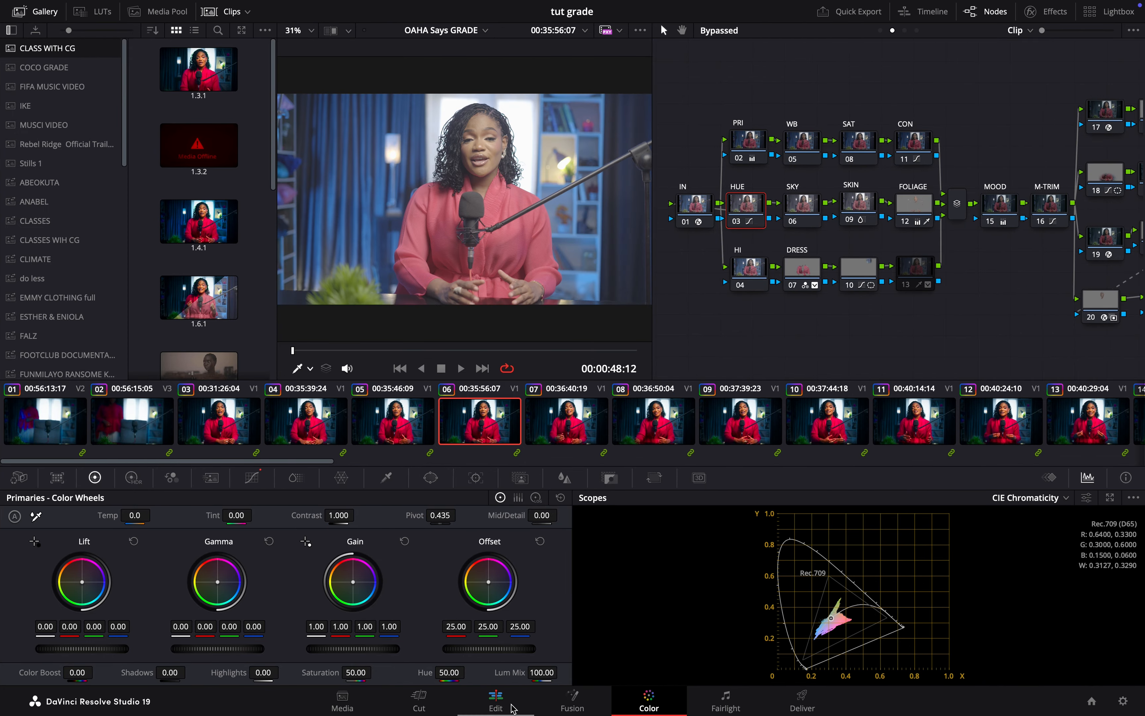
pyautogui.click(496, 701)
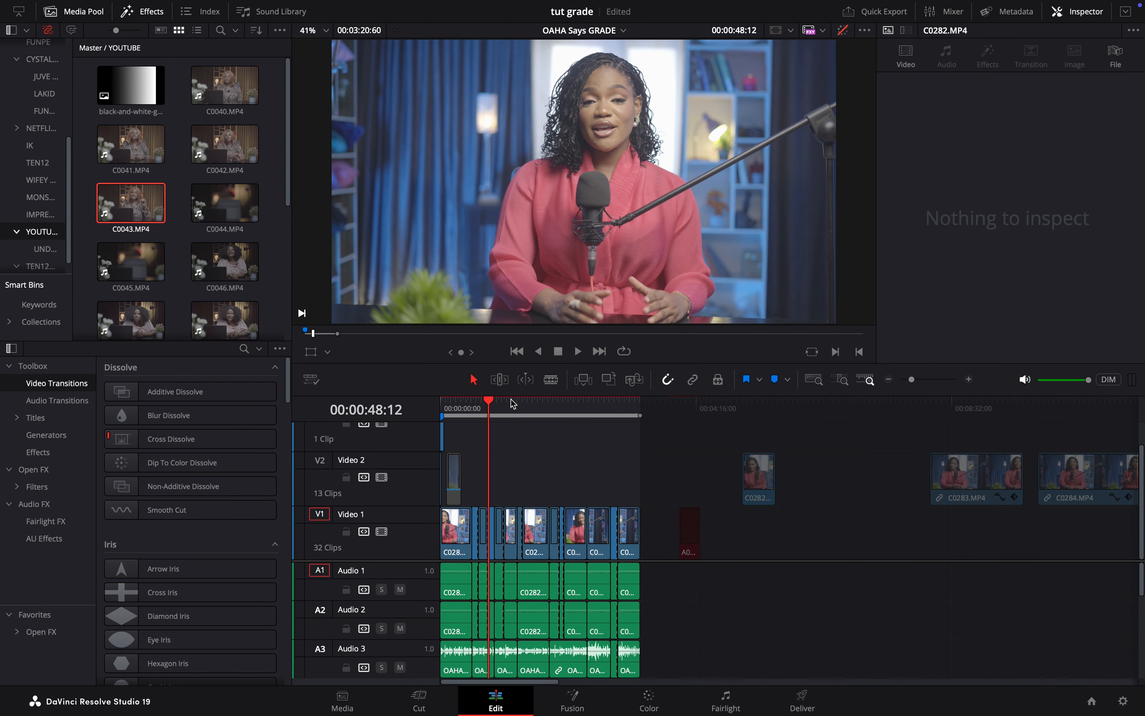
pyautogui.moveTo(492, 413); pyautogui.dragTo(539, 422)
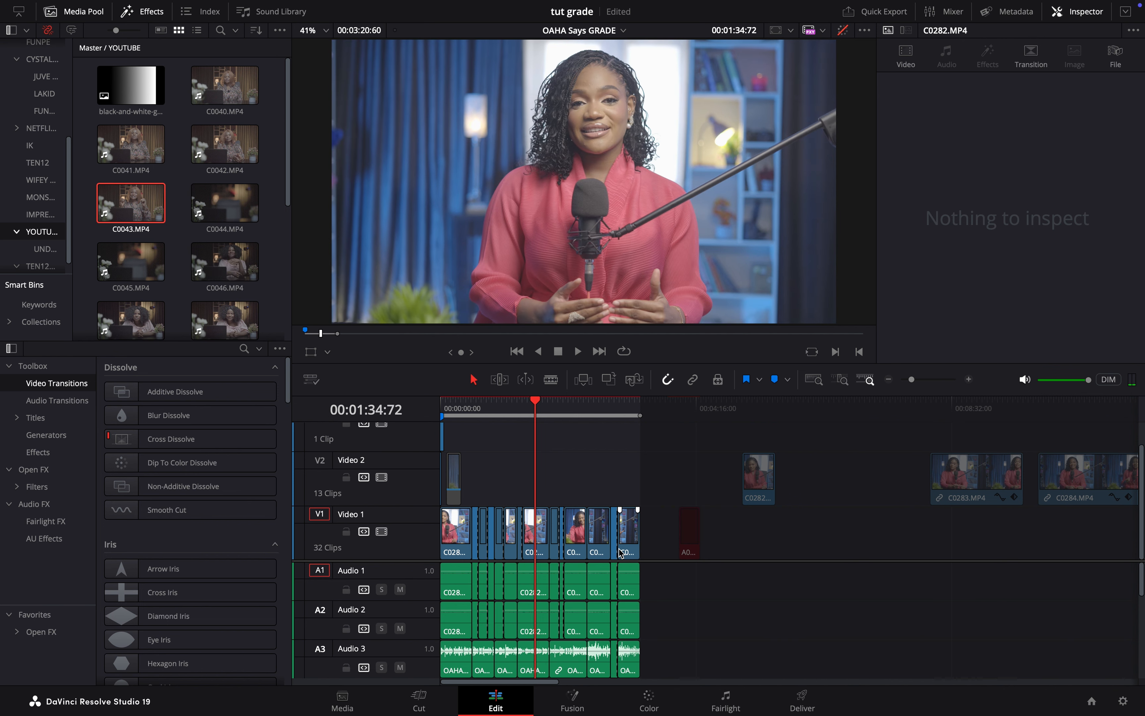
pyautogui.press('super+shift+i')
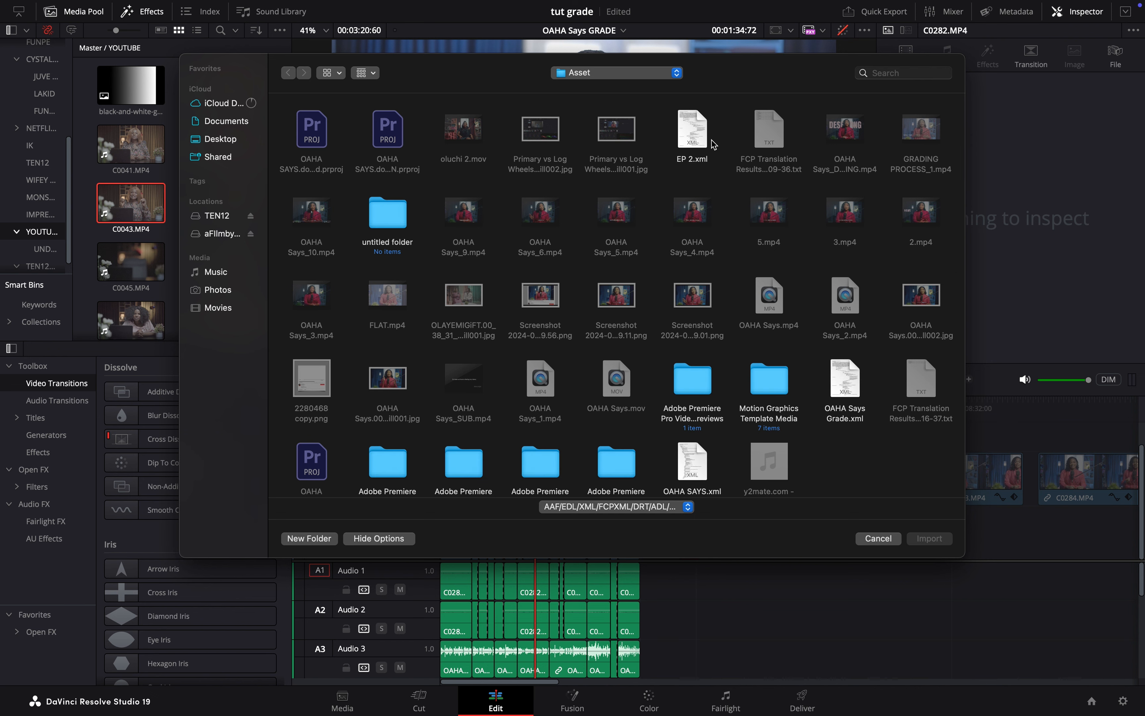
pyautogui.scroll(-1, 586, 381)
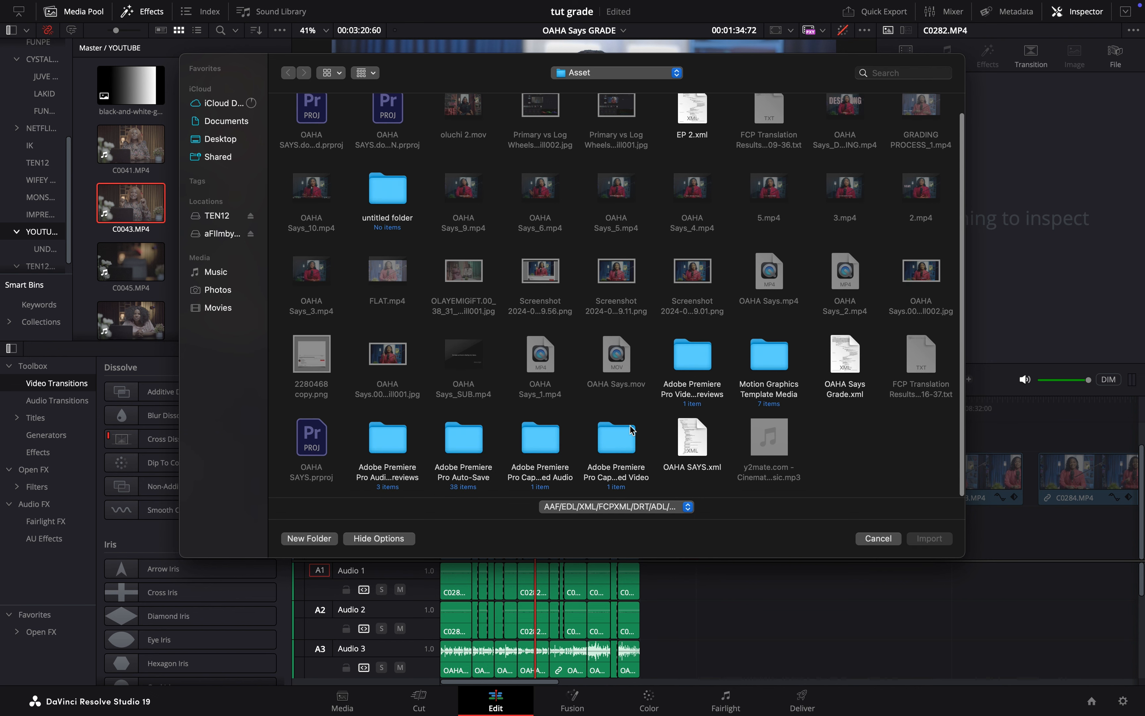
pyautogui.click(692, 438)
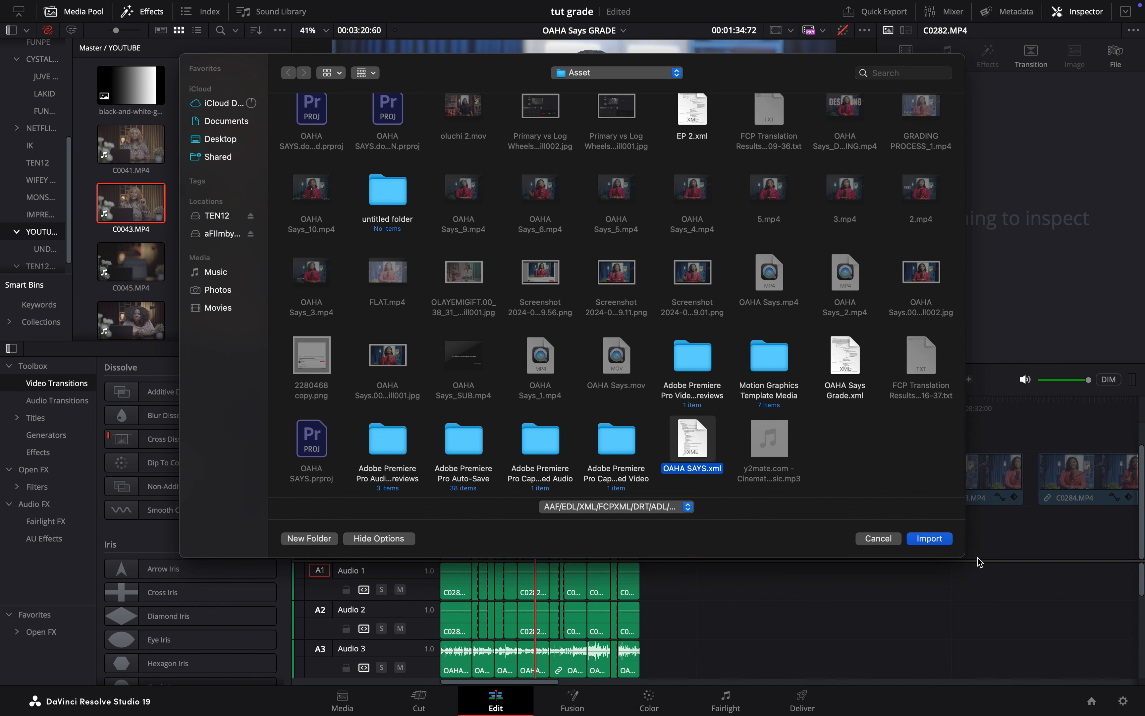
pyautogui.click(930, 539)
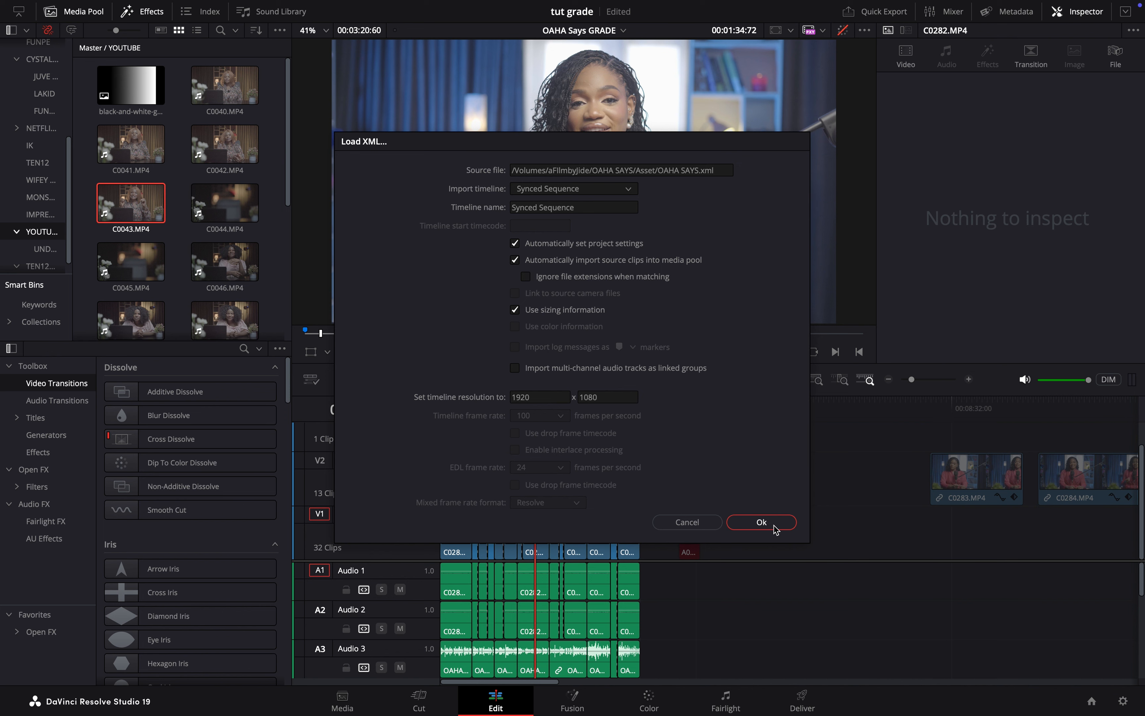
pyautogui.click(737, 525)
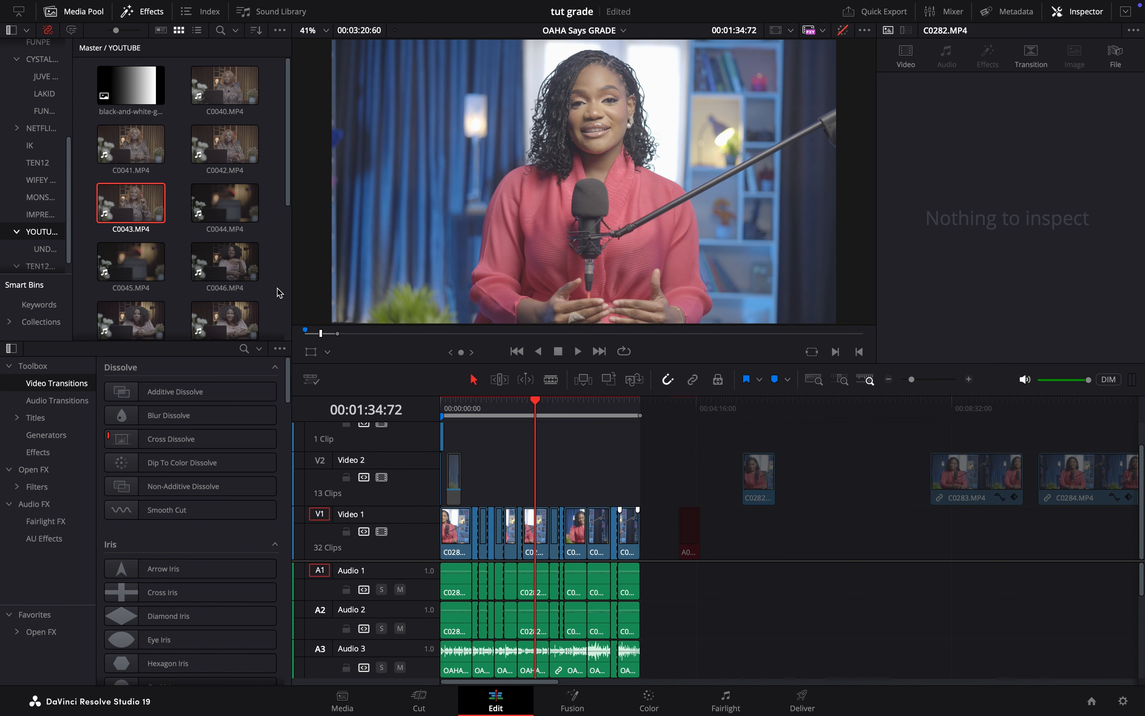
pyautogui.click(279, 293)
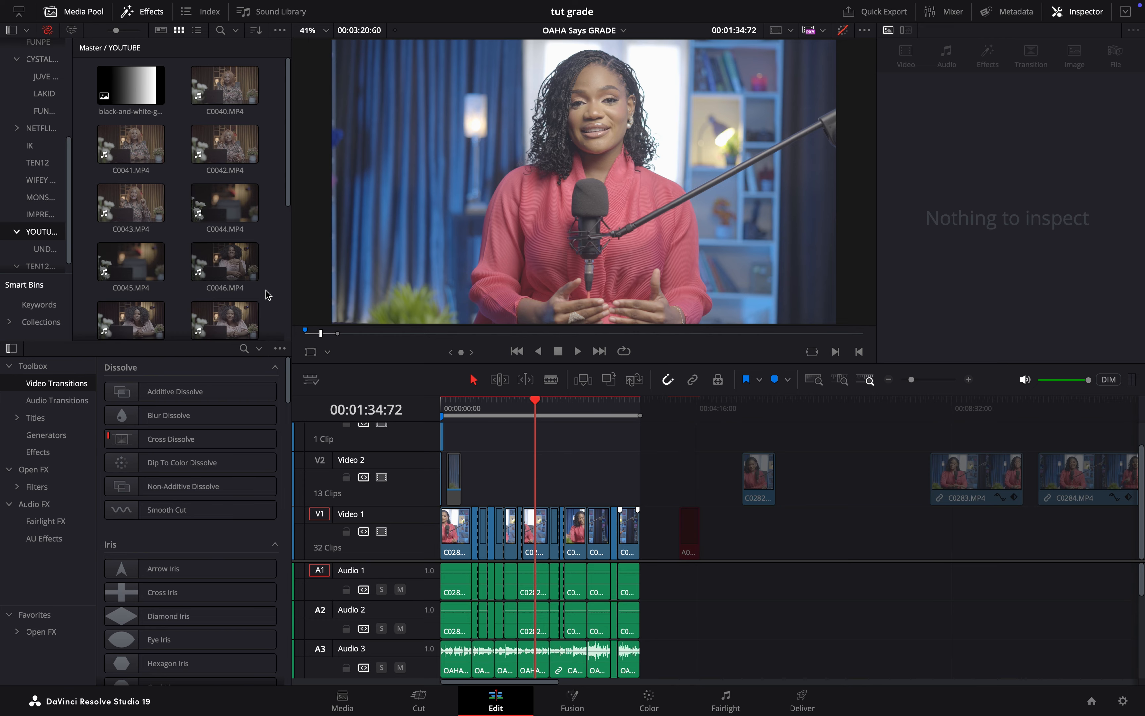
# Step: Import the reels .mov file from Finder's Downloads folder into the YOUTUBE bin of the DaVinci Resolve media pool
pyautogui.press('super+Tab')
pyautogui.press('super+Tab')
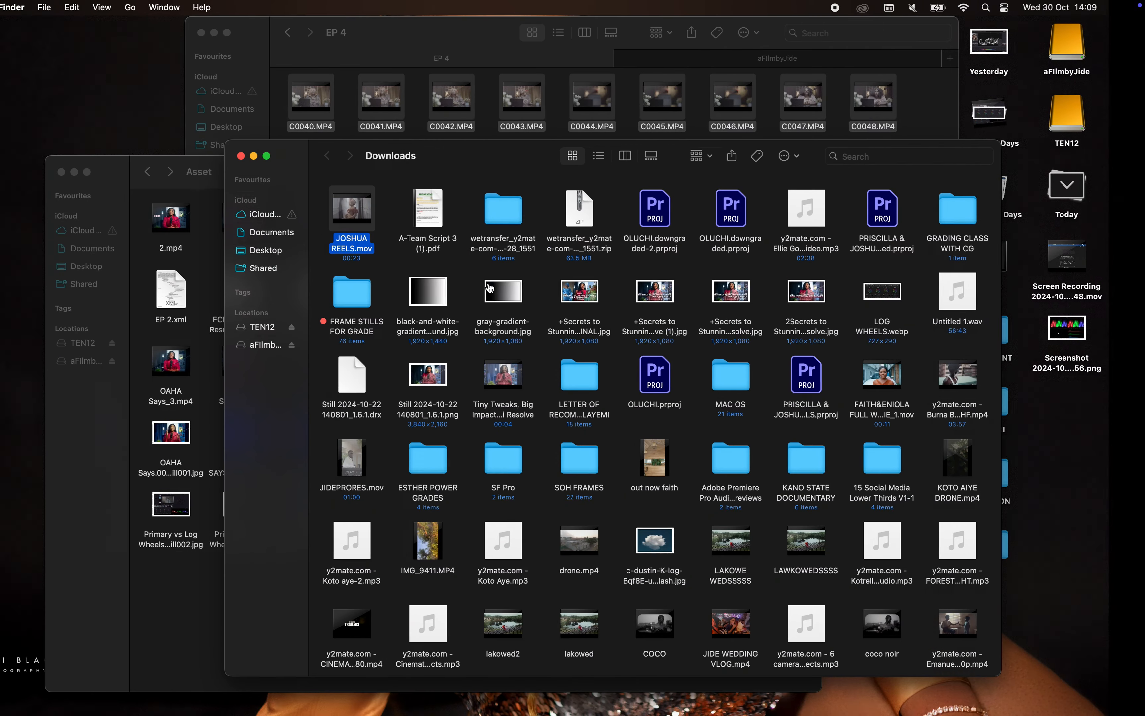
pyautogui.moveTo(388, 209); pyautogui.dragTo(286, 286)
pyautogui.press('super+Tab')
pyautogui.press('super+Tab')
pyautogui.press('super+Tab')
pyautogui.moveTo(395, 223); pyautogui.dragTo(184, 292)
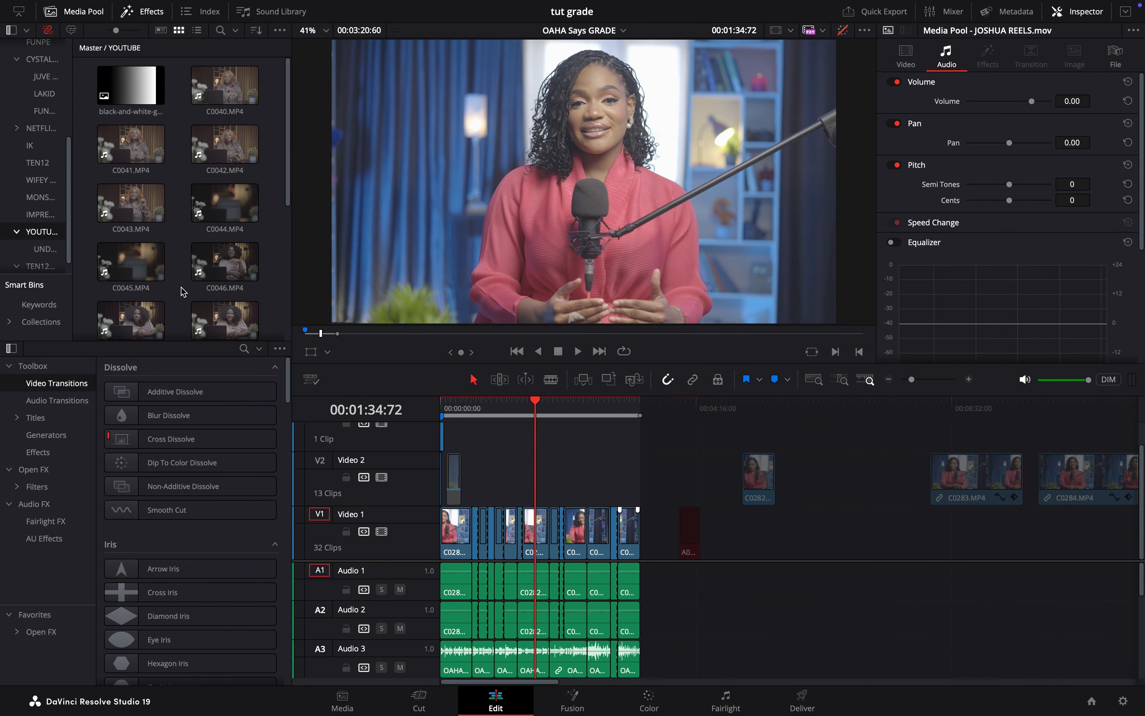
# Step: Insert the imported reels .mov clip into the OAHA Says GRADE timeline before the final C0283.MP4 section on Video 1
pyautogui.scroll(-6, 203, 287)
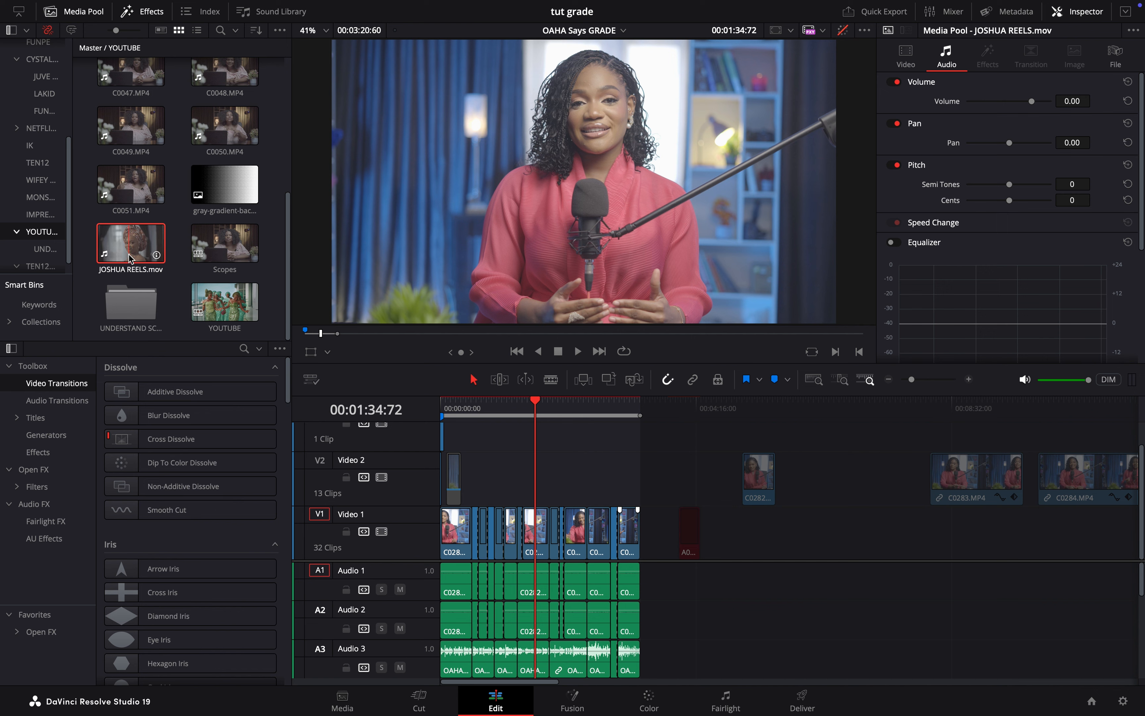
pyautogui.rightClick(131, 258)
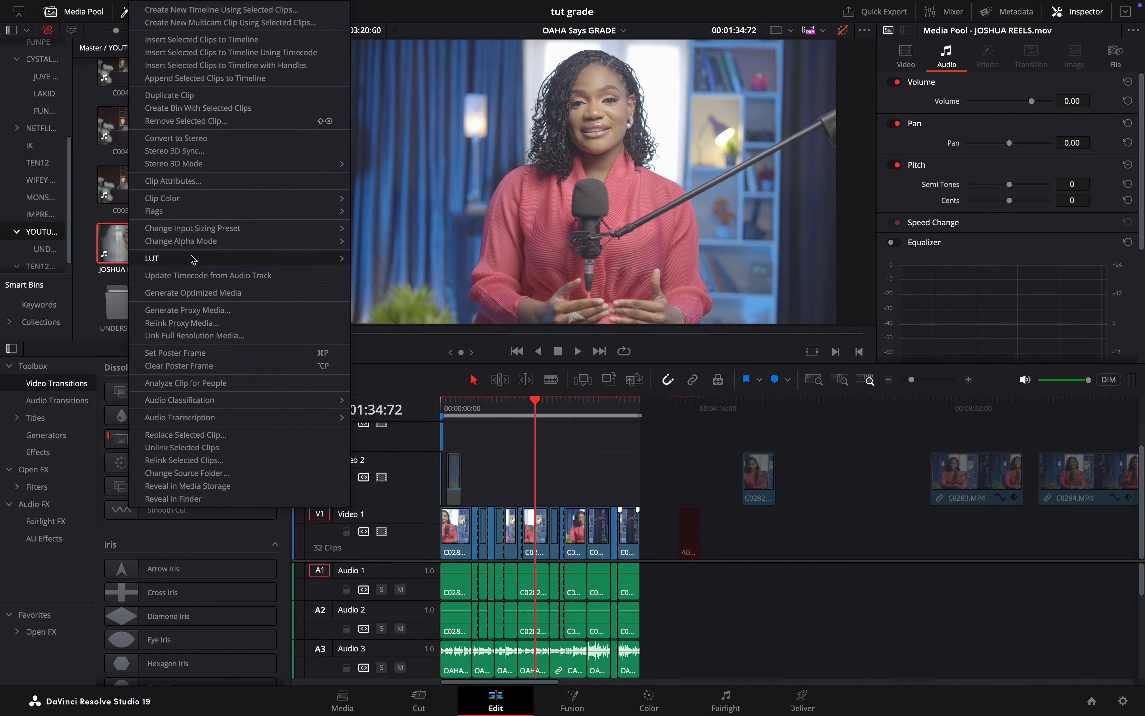
pyautogui.click(232, 39)
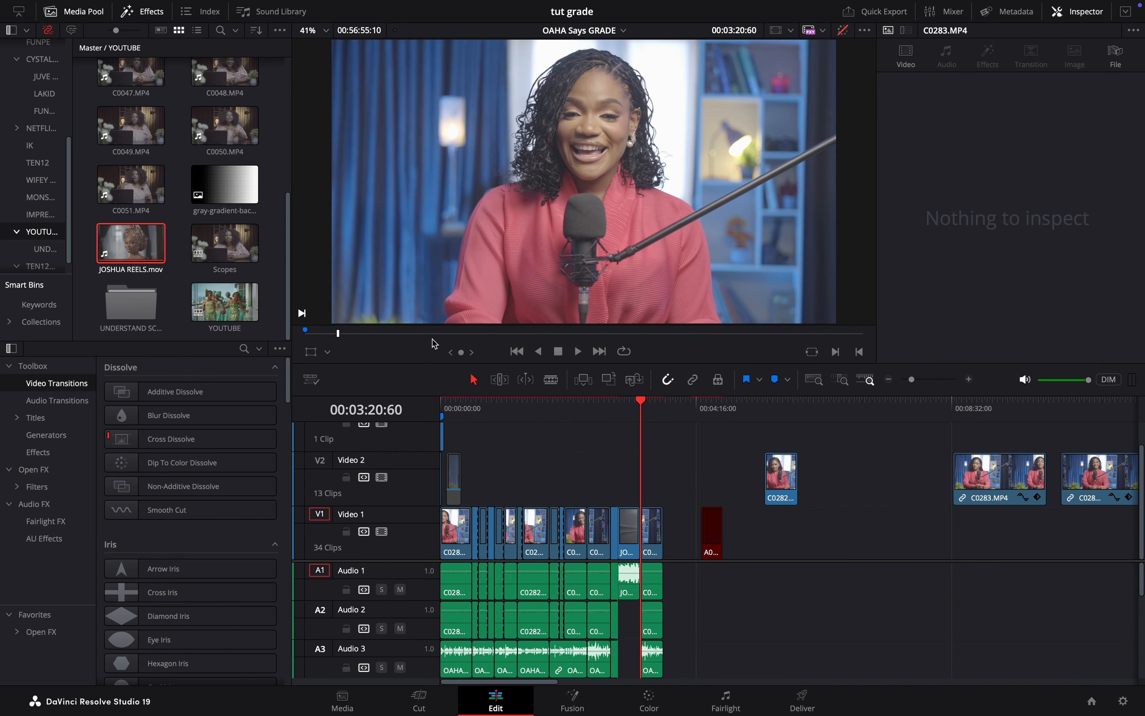
# Step: Undo the reels clip insertion and create a timeline named "pro res" from the reels .mov clip, fitting it in view
pyautogui.press('super+z')
pyautogui.rightClick(136, 256)
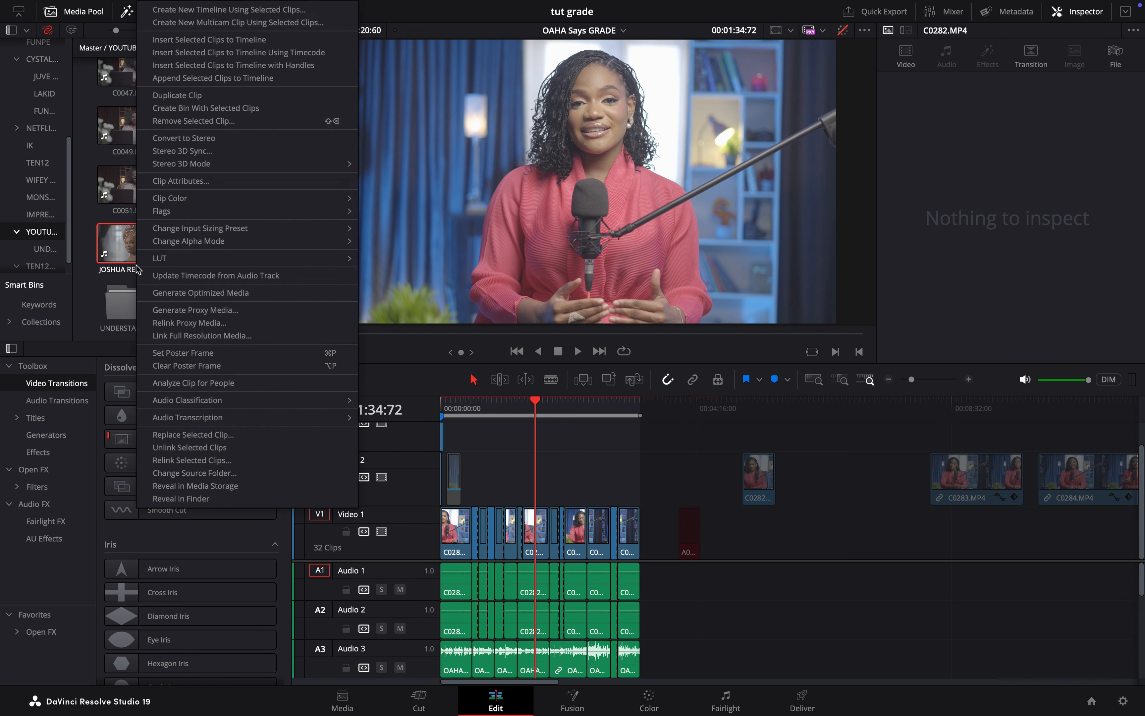
pyautogui.click(253, 18)
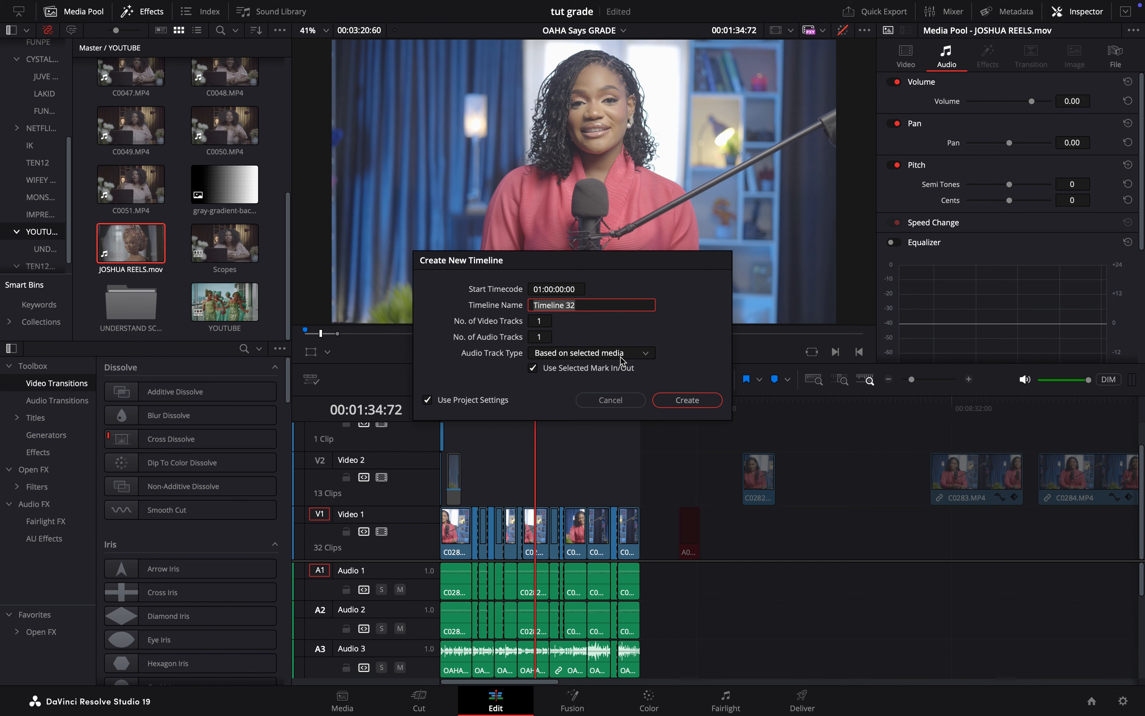
pyautogui.write('pro res')
pyautogui.press('Return')
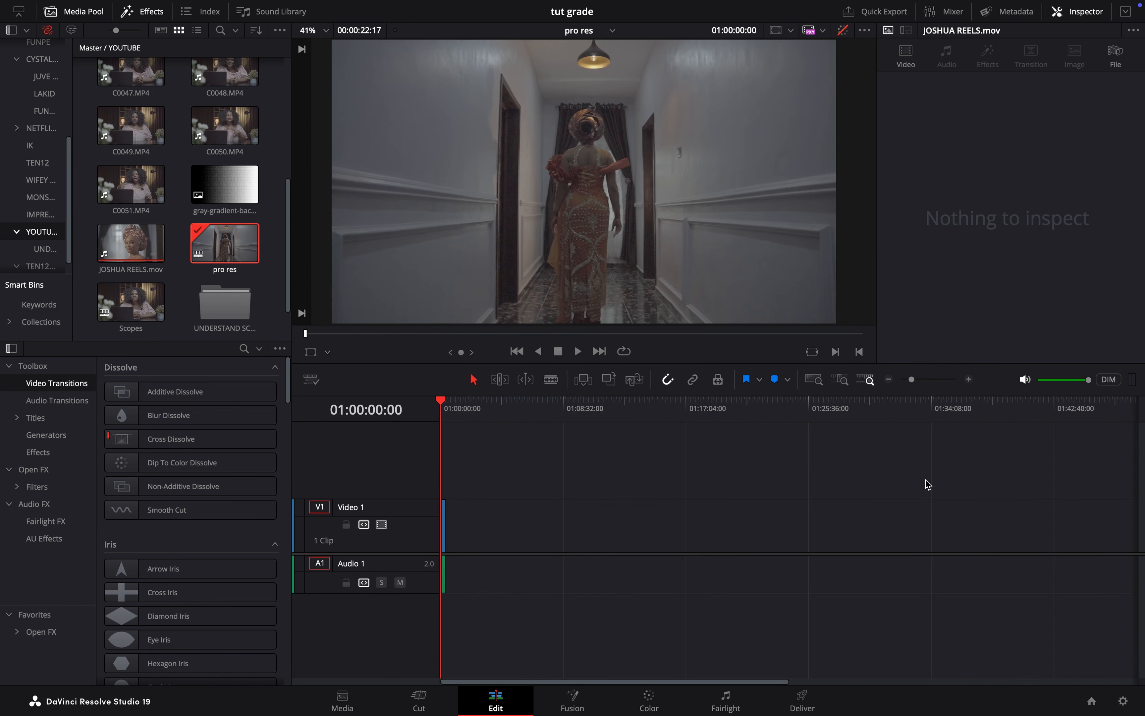
pyautogui.press('F9')
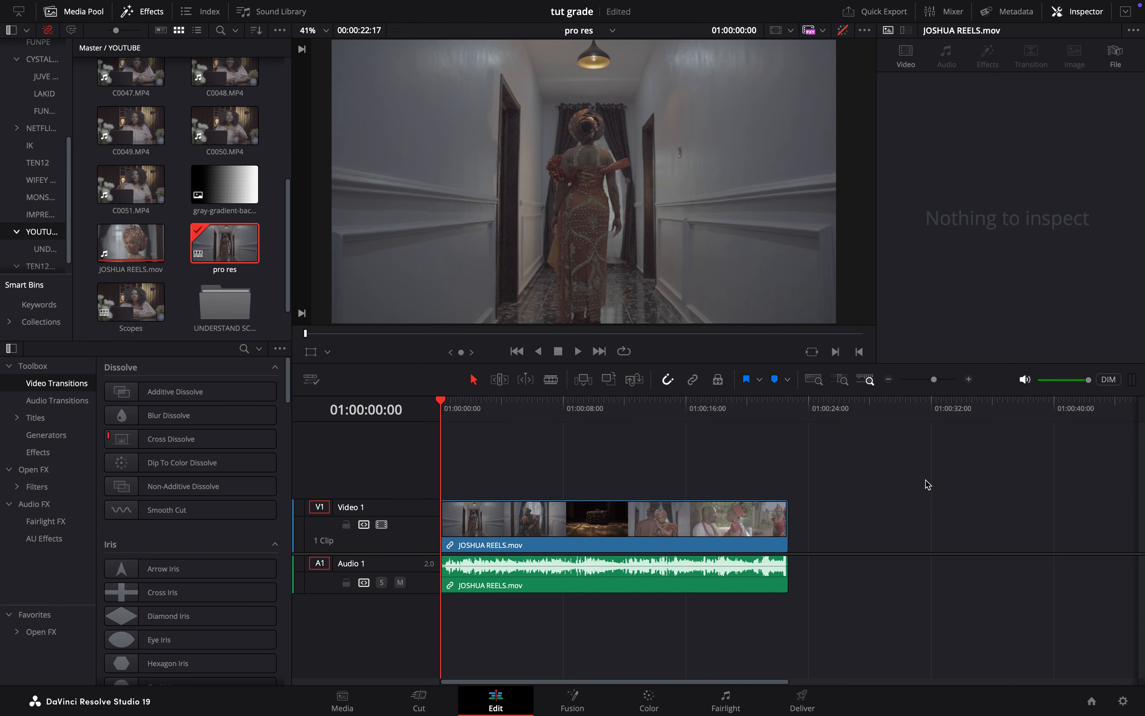
pyautogui.moveTo(455, 411); pyautogui.dragTo(562, 424)
# Step: Switch to the OAHA Says GRADE timeline, move to 00:02:27:17, and examine its separate clip thumbnails on the Color page
pyautogui.click(595, 42)
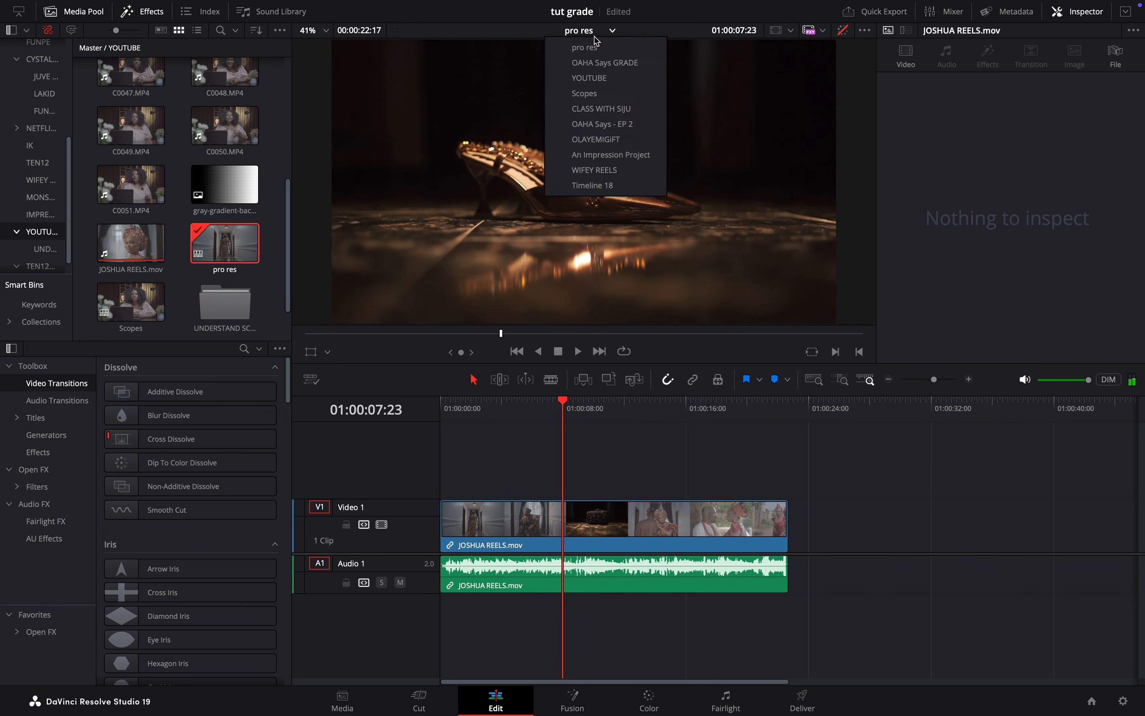
pyautogui.click(605, 63)
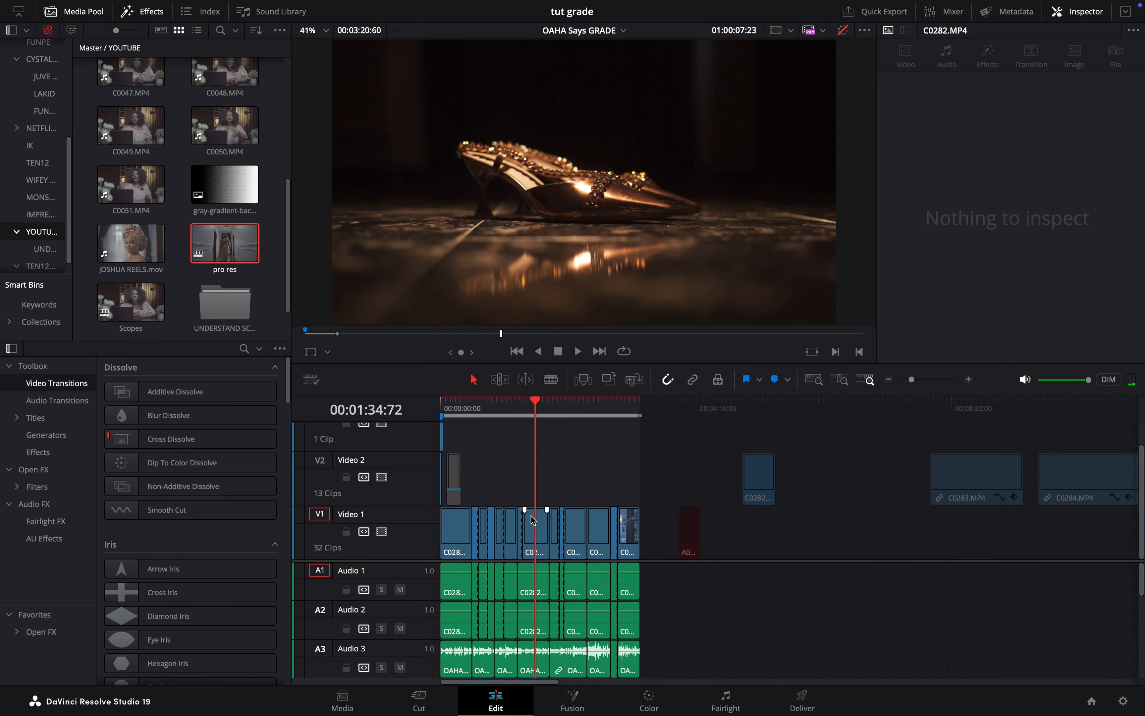
pyautogui.click(539, 540)
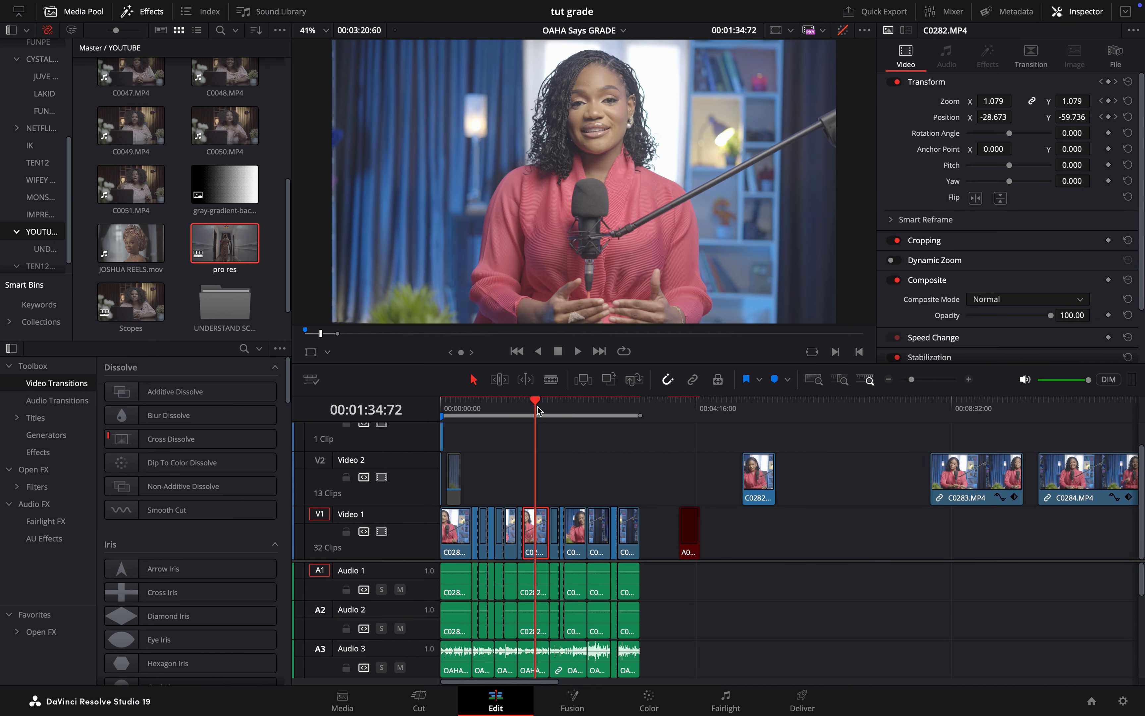
pyautogui.moveTo(540, 411); pyautogui.dragTo(587, 416)
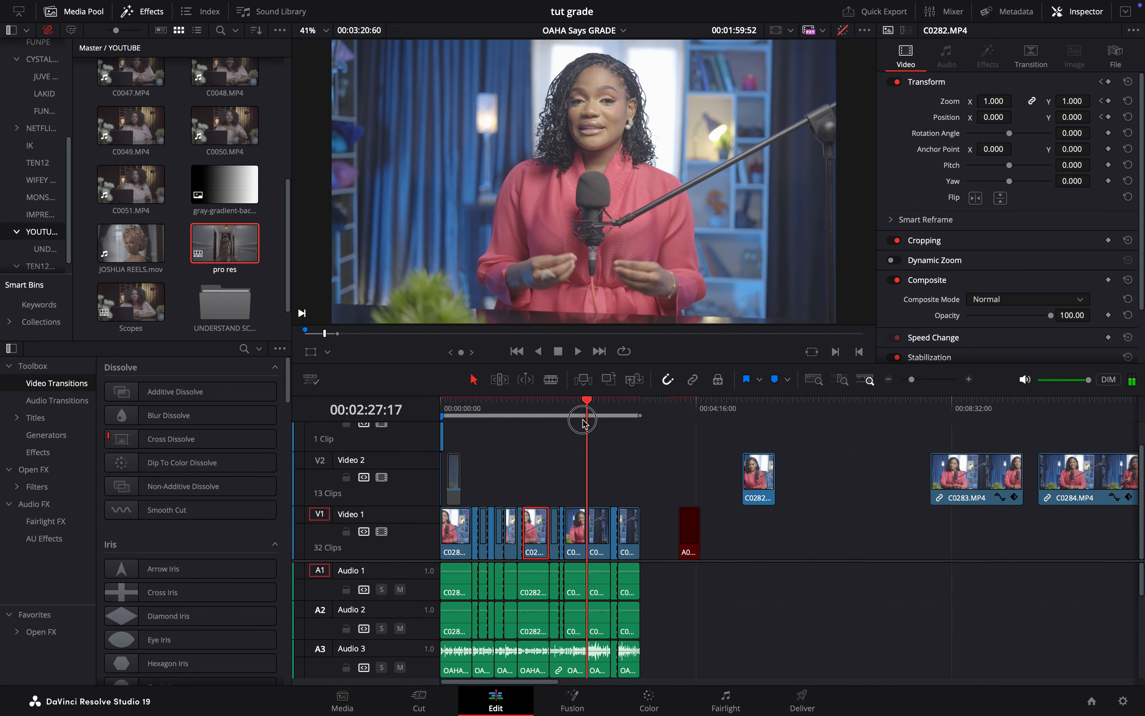
pyautogui.click(649, 703)
pyautogui.hscroll(10, 105, 437)
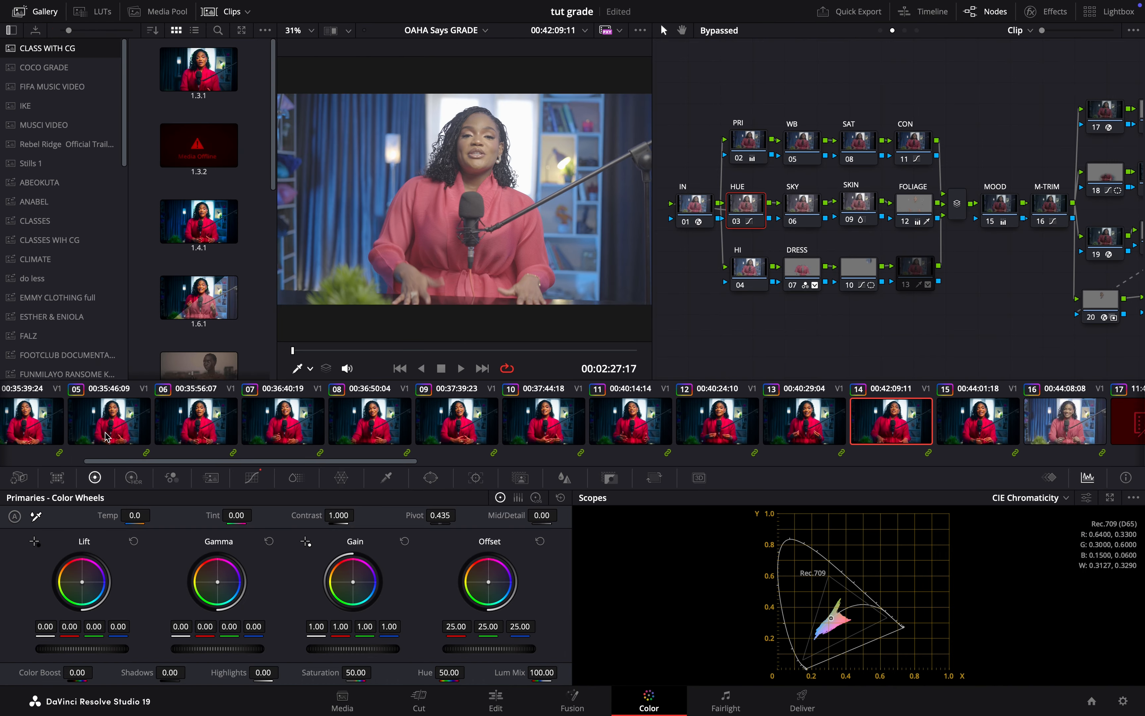
pyautogui.hscroll(-10, 105, 437)
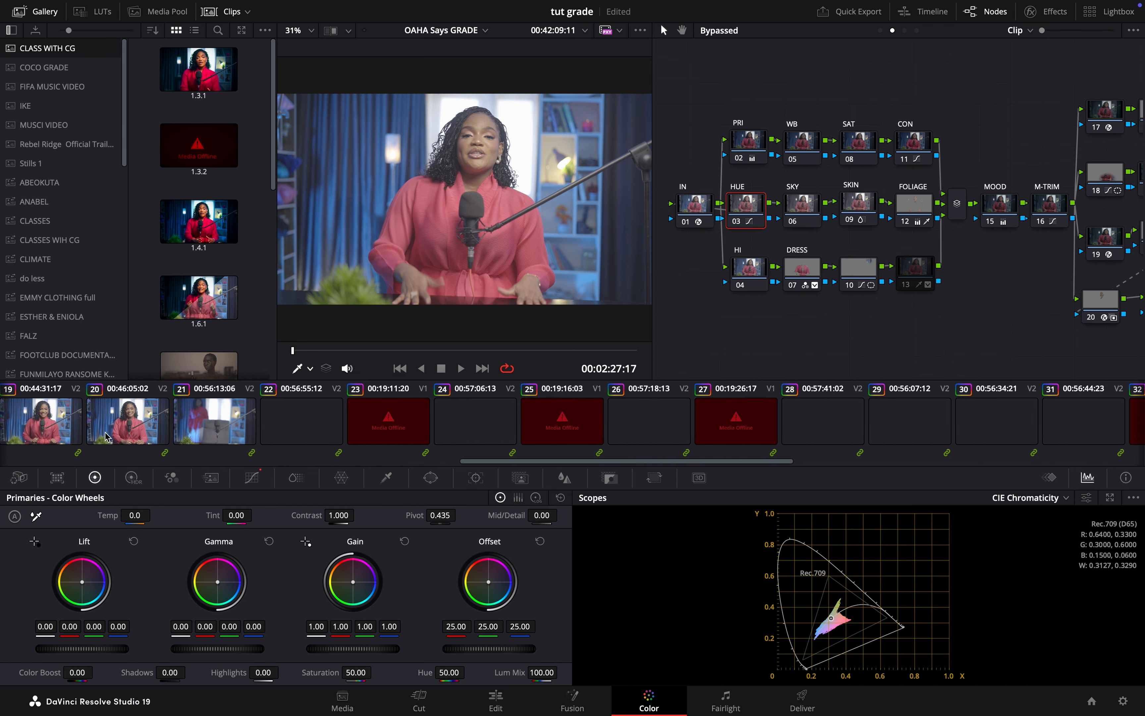
pyautogui.hscroll(-10, 105, 435)
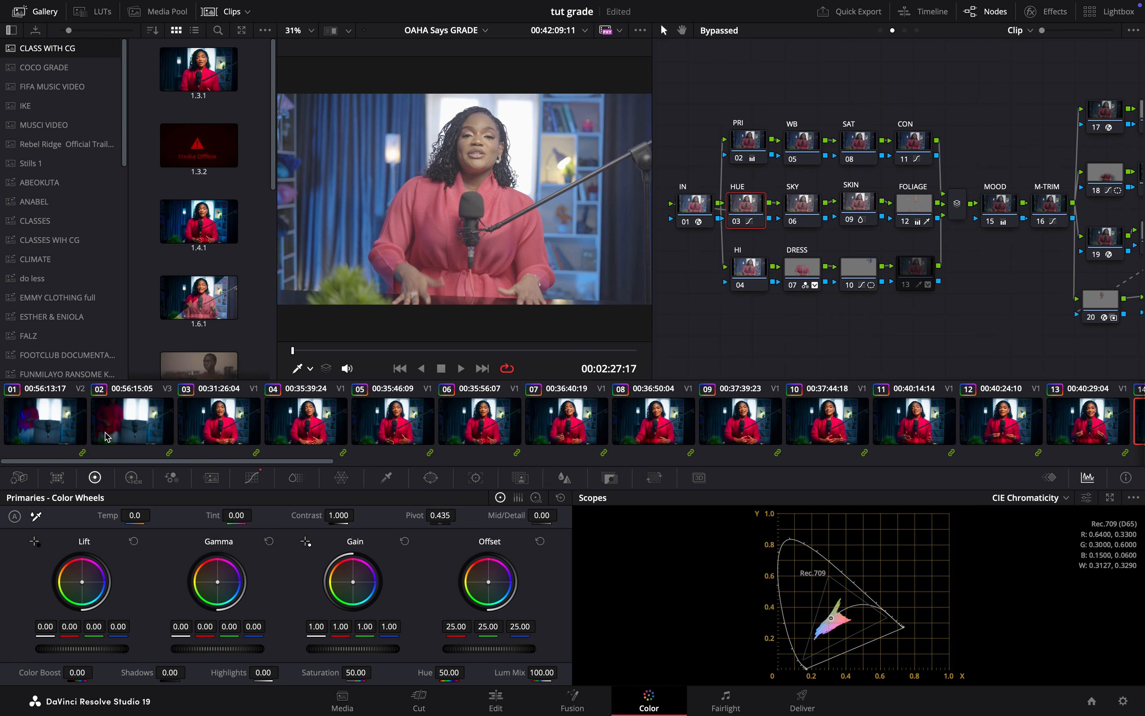
# Step: Open the pro res timeline on the Color page and scrub its single clip to 01:00:11:13
pyautogui.click(475, 30)
pyautogui.click(464, 72)
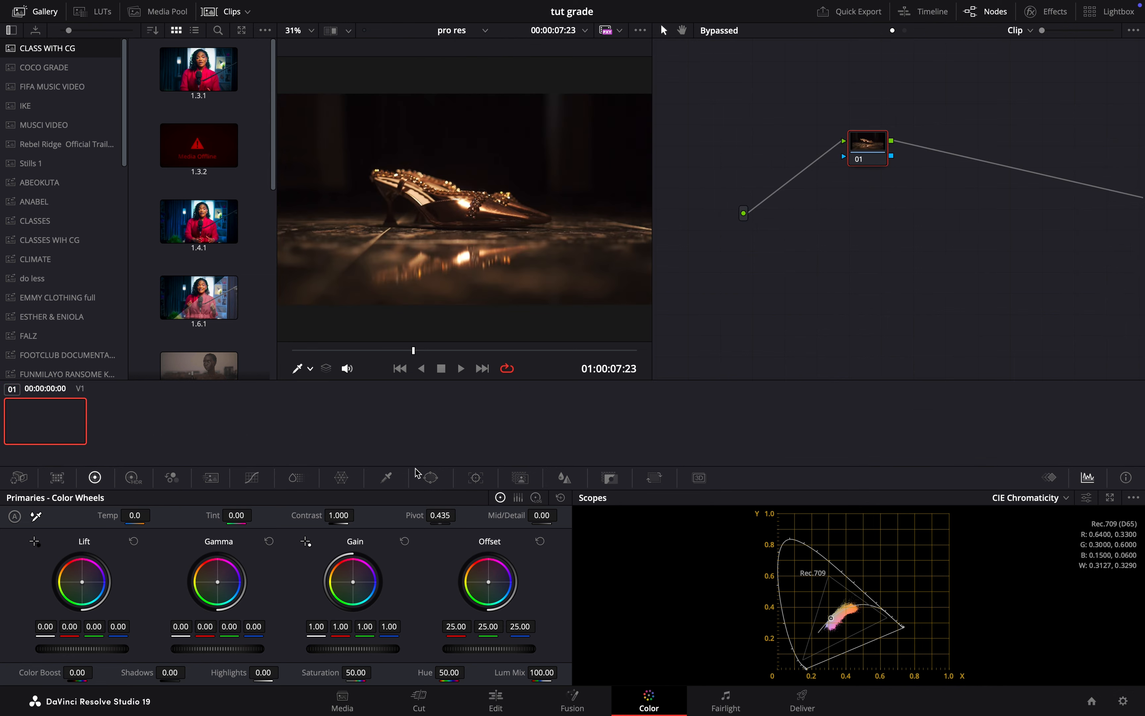
pyautogui.moveTo(379, 350); pyautogui.dragTo(468, 351)
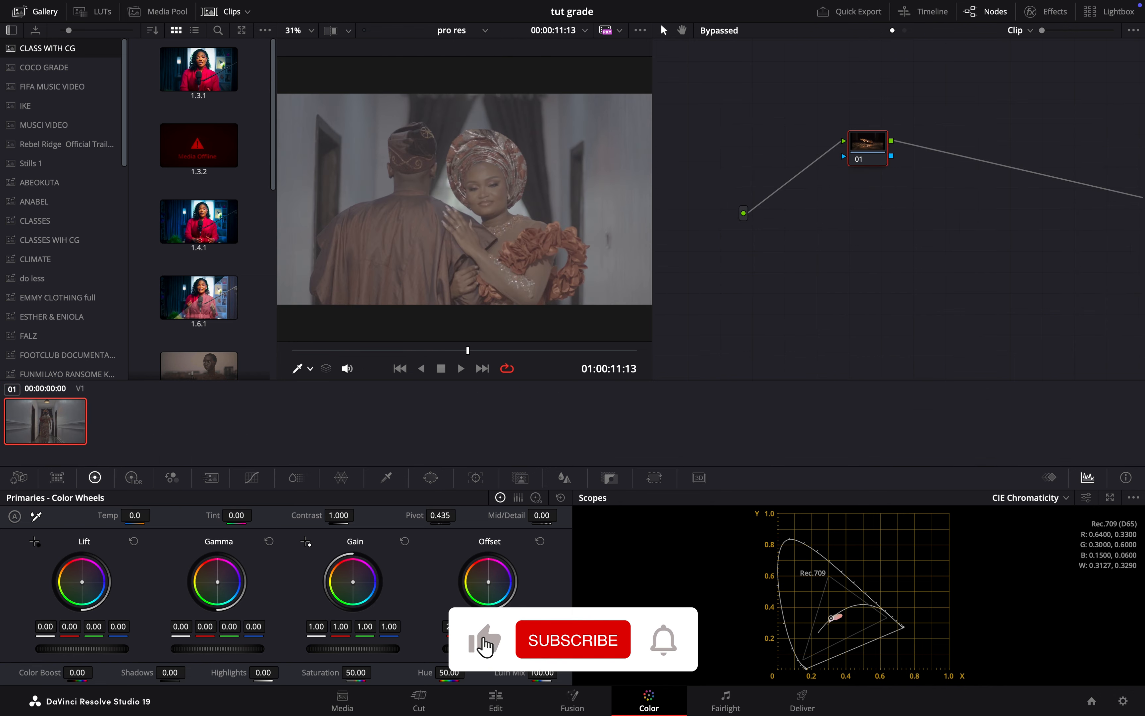
# Step: Return to the Edit page and run Detect Scene Cuts on the pro res timeline to split the reels clip into shots
pyautogui.click(497, 701)
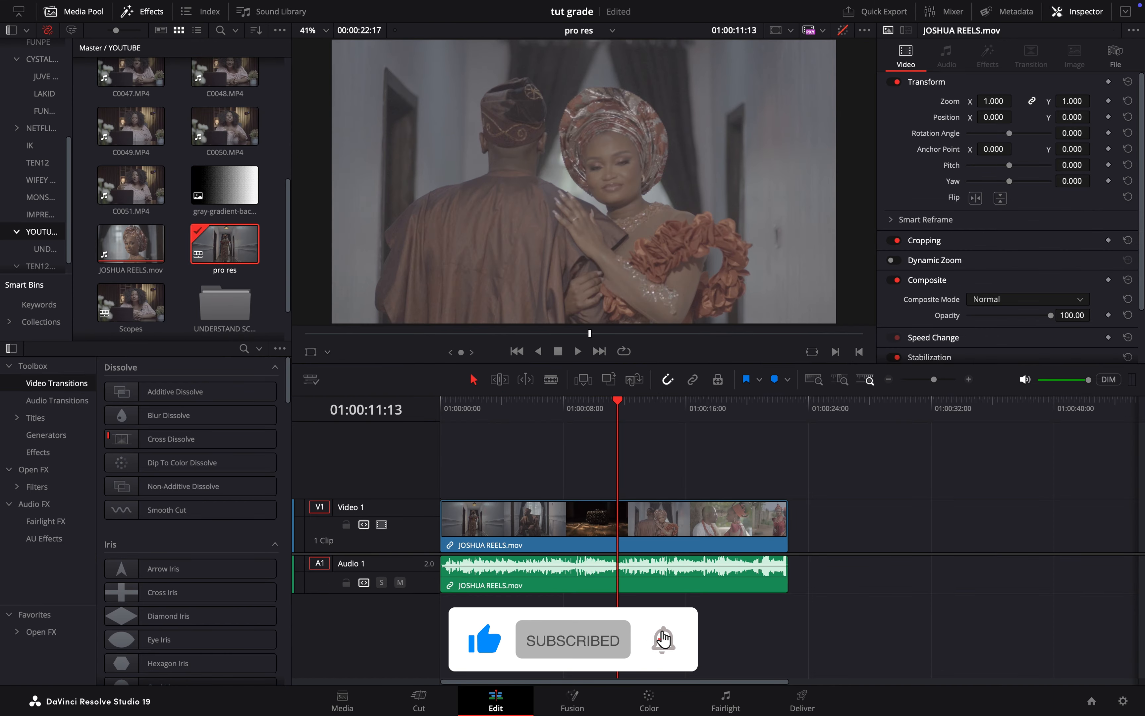
pyautogui.moveTo(568, 413); pyautogui.dragTo(535, 415)
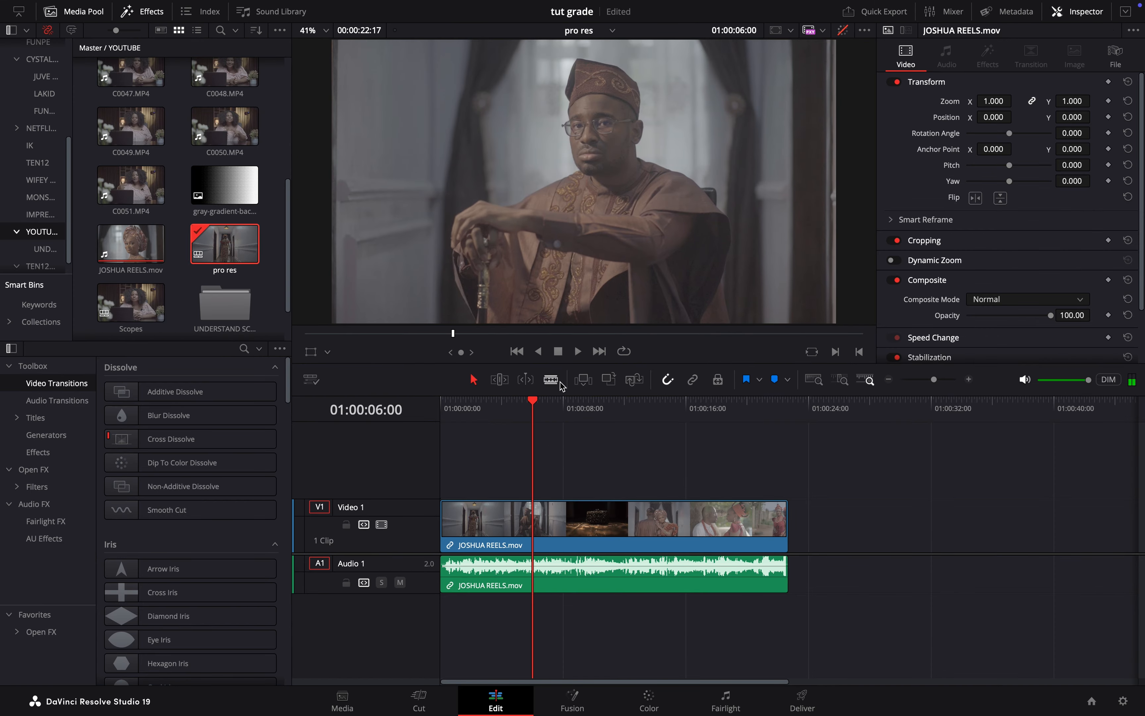
pyautogui.click(551, 379)
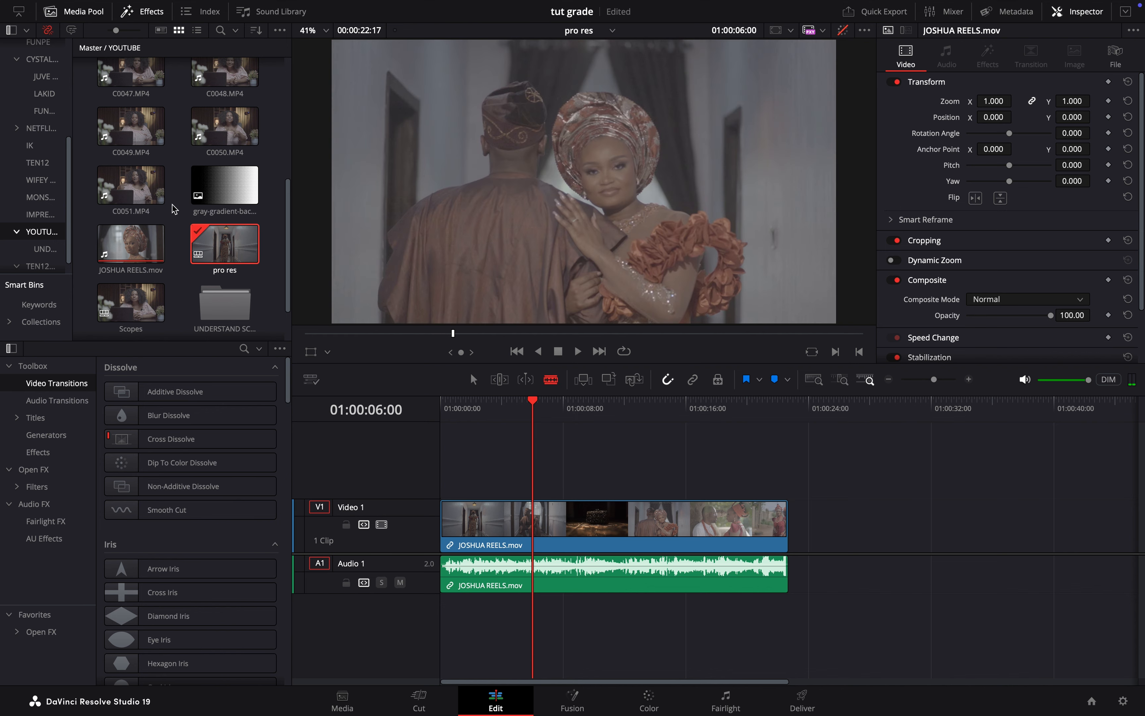
pyautogui.moveTo(215, 7)
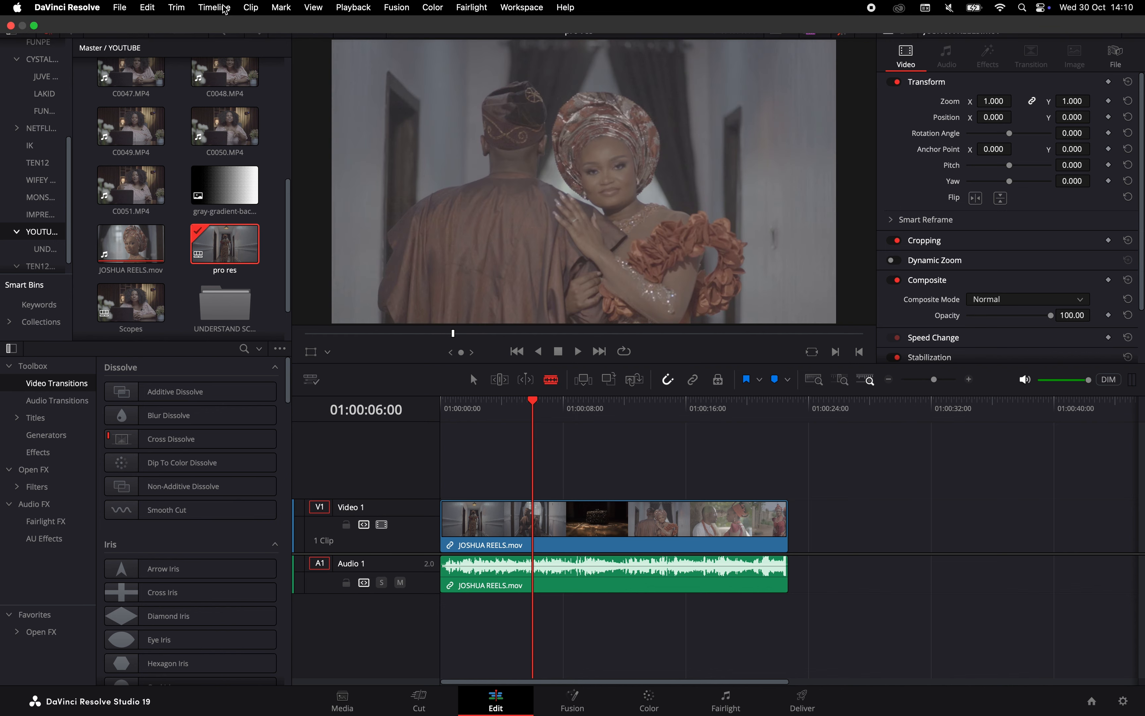
pyautogui.click(225, 8)
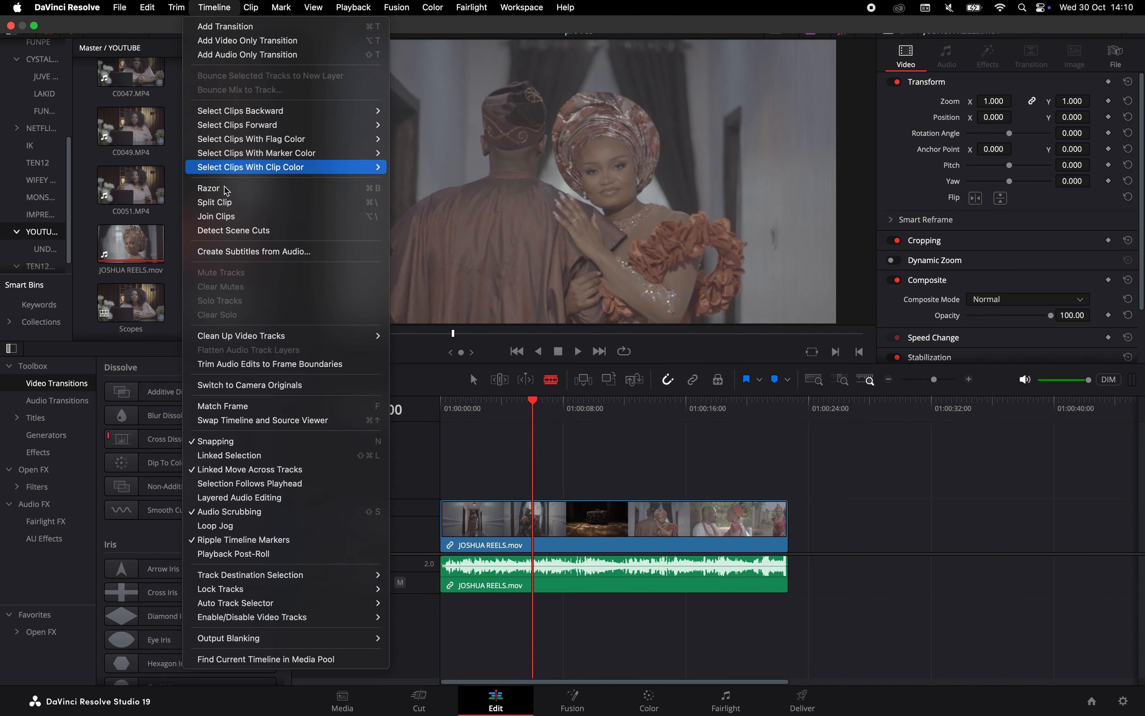
pyautogui.click(263, 231)
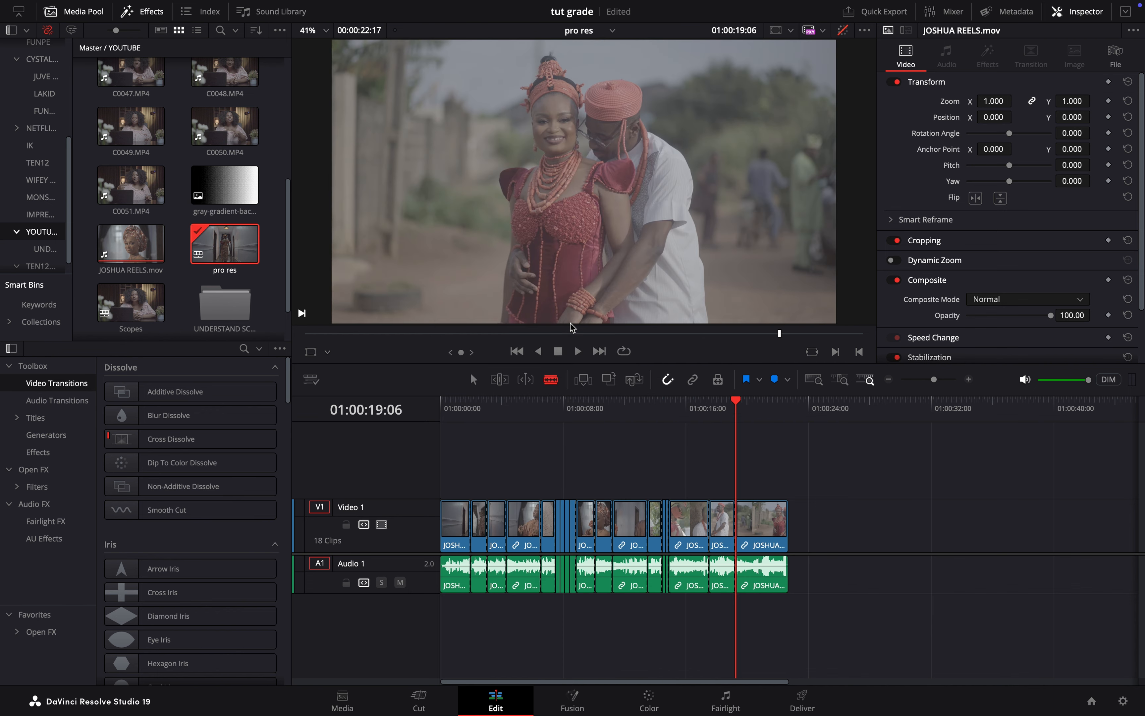
# Step: Restore the Selection tool, move the playhead to 01:00:12:10, and open the split pro res timeline on the Color page
pyautogui.click(473, 379)
pyautogui.moveTo(456, 408); pyautogui.dragTo(631, 461)
pyautogui.click(649, 700)
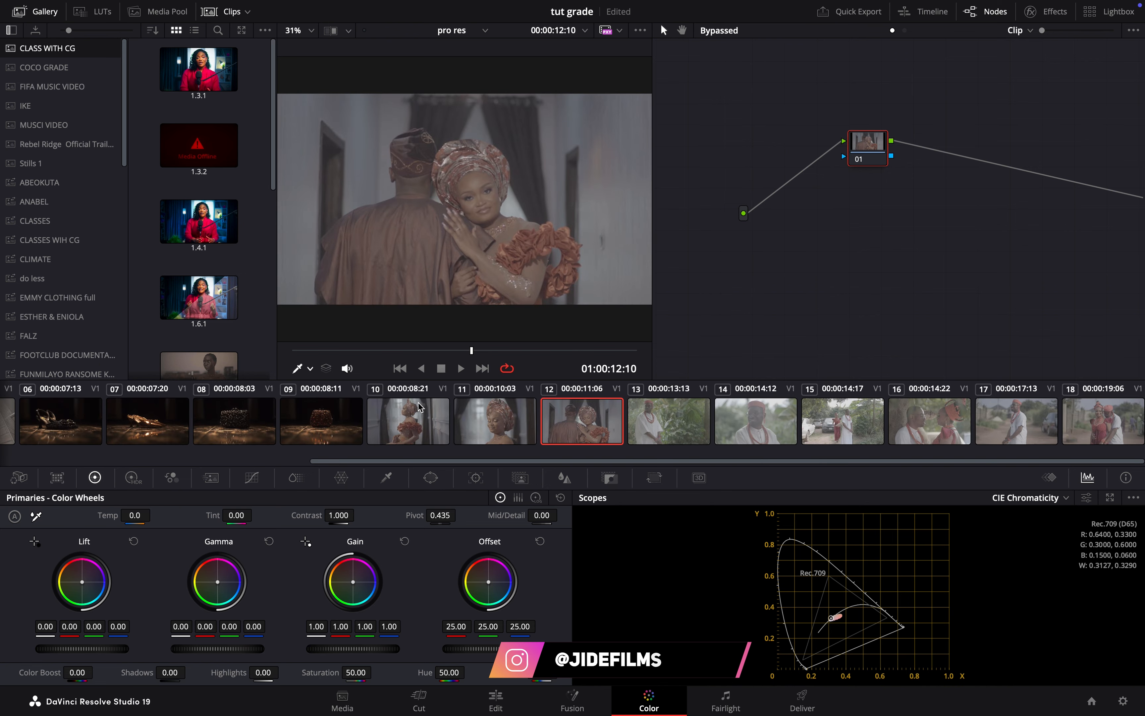
# Step: Review the split shots by scrubbing through clips 13 and 14, and view clip 15 full screen
pyautogui.click(419, 408)
pyautogui.moveTo(356, 351); pyautogui.dragTo(621, 358)
pyautogui.click(681, 418)
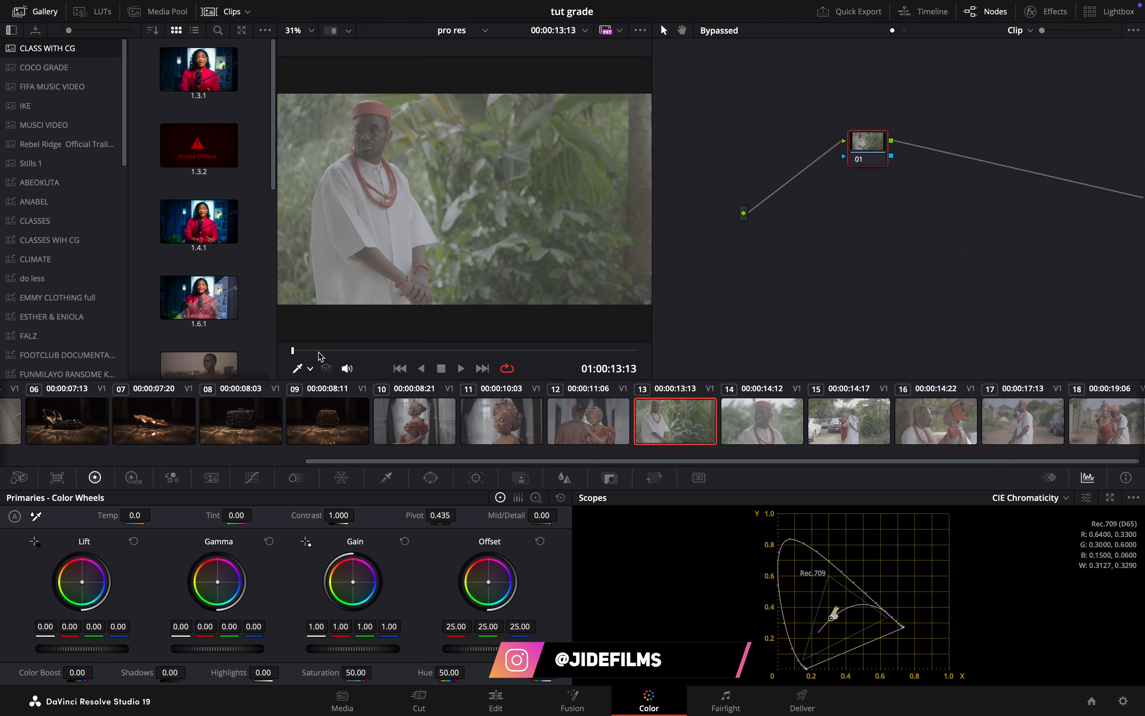
pyautogui.moveTo(302, 352); pyautogui.dragTo(675, 362)
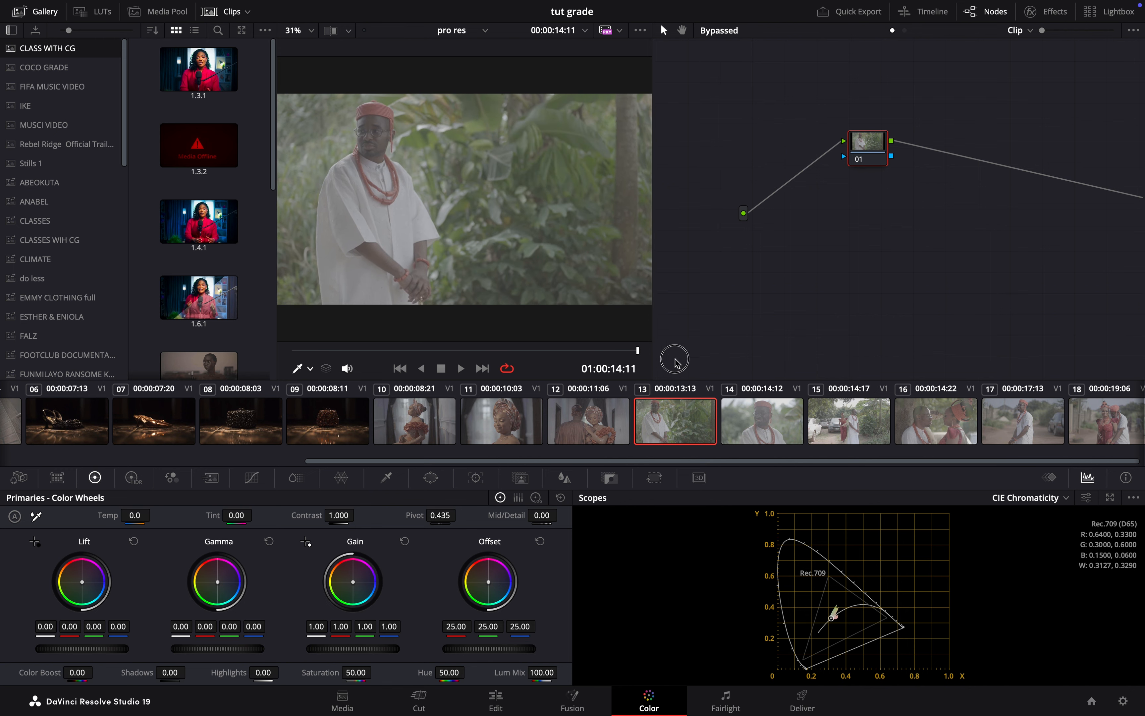
pyautogui.click(795, 424)
pyautogui.moveTo(356, 353); pyautogui.dragTo(637, 352)
pyautogui.click(850, 423)
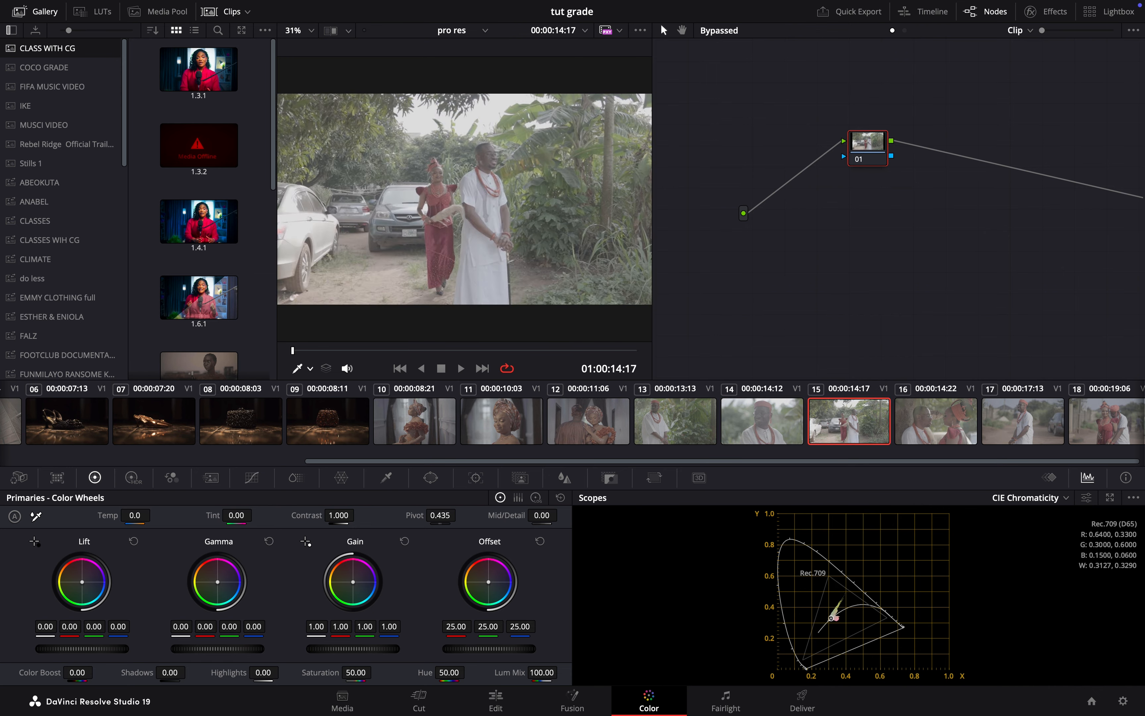
pyautogui.press('super+f')
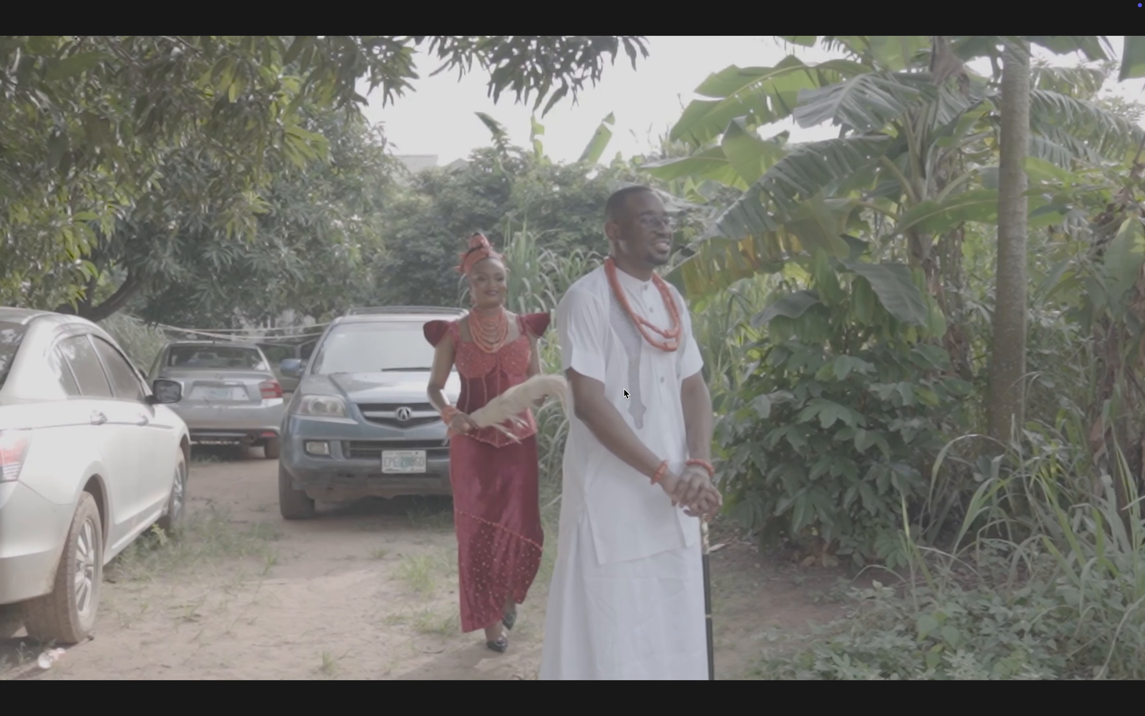
pyautogui.press('super+f')
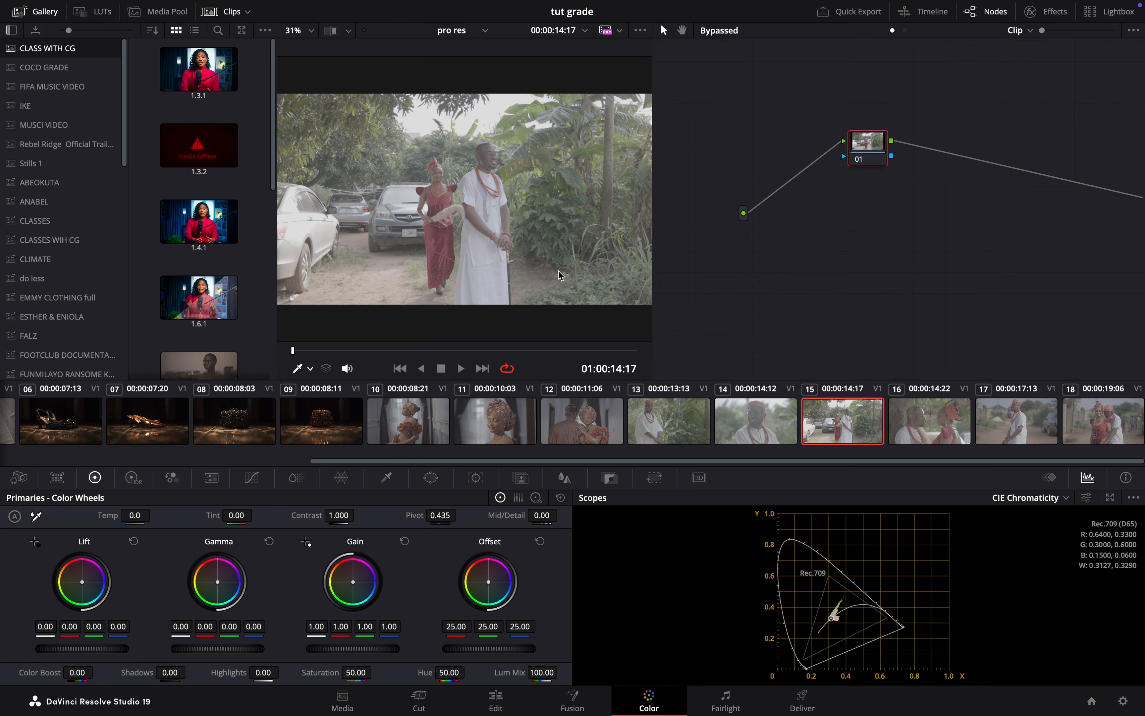
# Step: Switch to the OAHA Says GRADE timeline, review clip 14's node tree, and move the IN node farther from the parallel branches
pyautogui.click(485, 30)
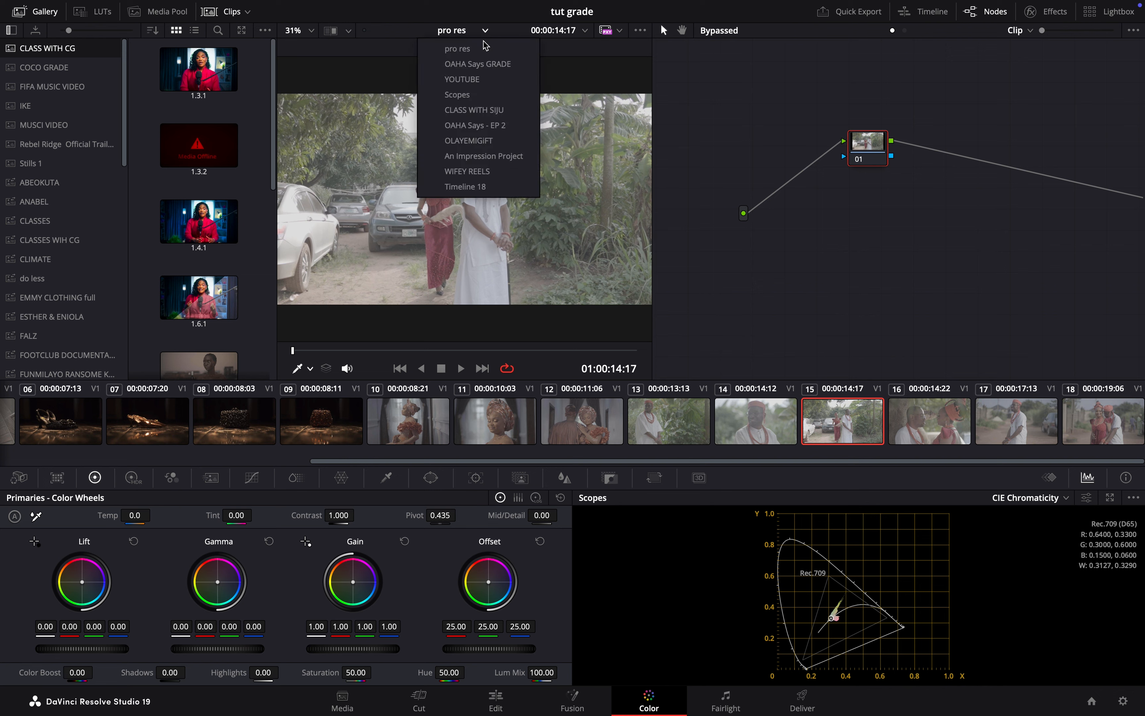
pyautogui.click(483, 65)
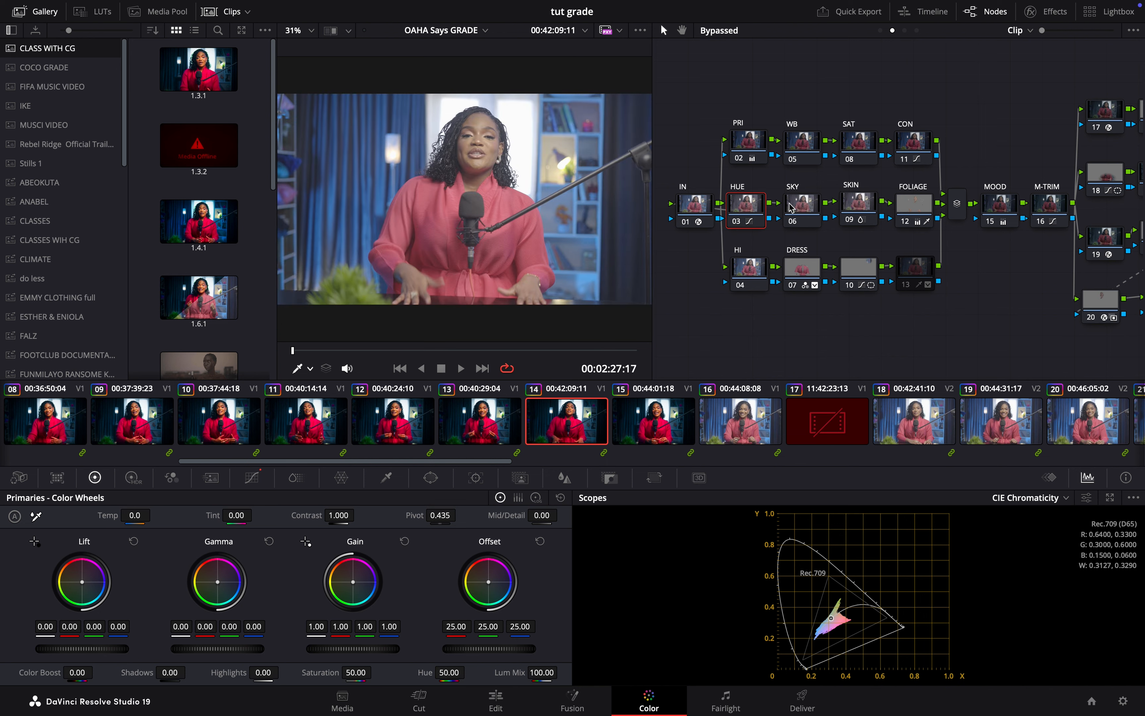
pyautogui.hscroll(5, 943, 196)
pyautogui.hscroll(3, 943, 195)
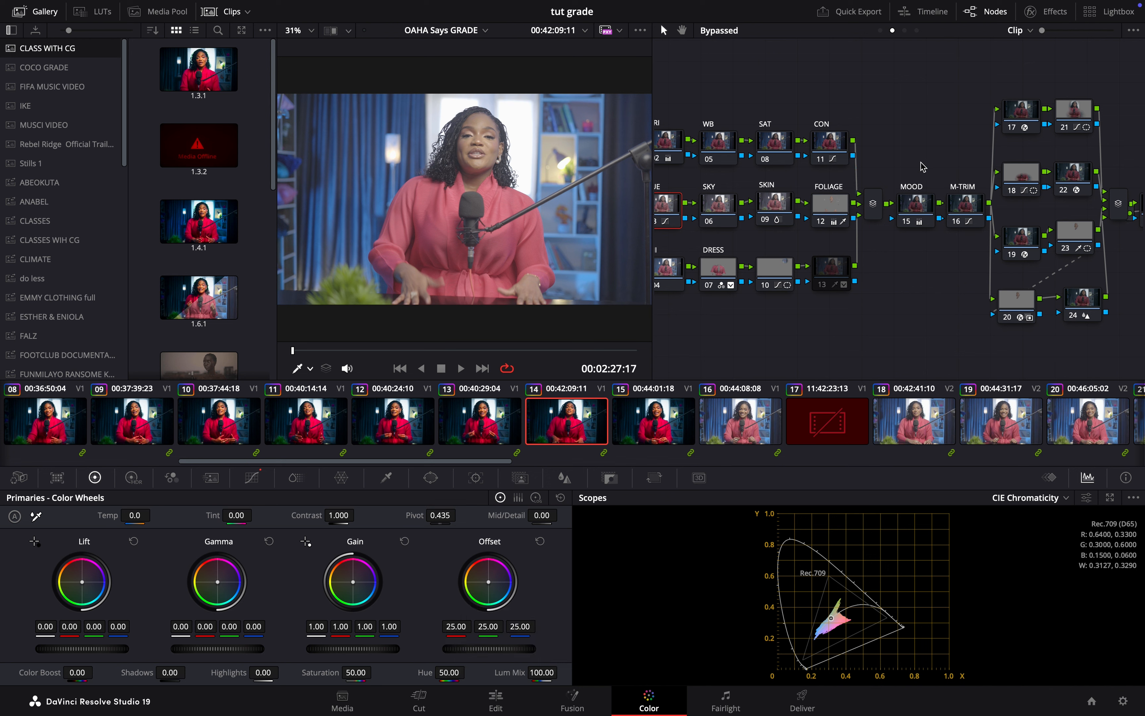
pyautogui.hscroll(-5, 924, 166)
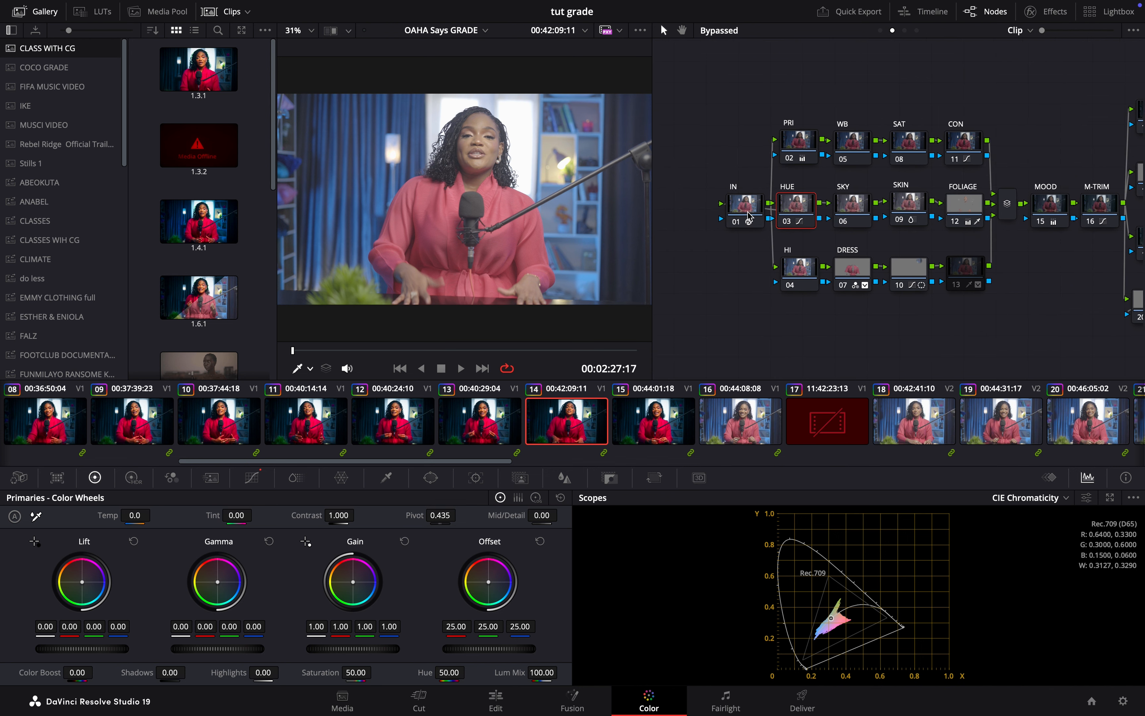
pyautogui.moveTo(749, 215); pyautogui.dragTo(704, 216)
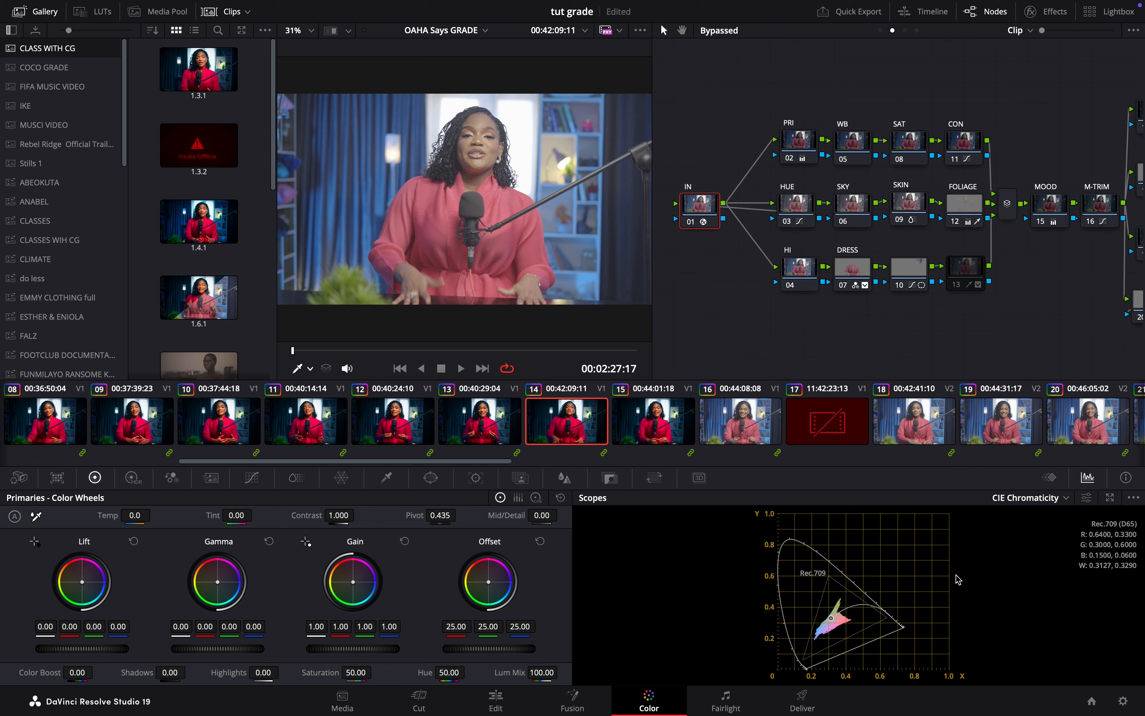
# Step: Switch the scope display to Waveform and select clip 19 in the OAHA Says GRADE timeline
pyautogui.click(1037, 502)
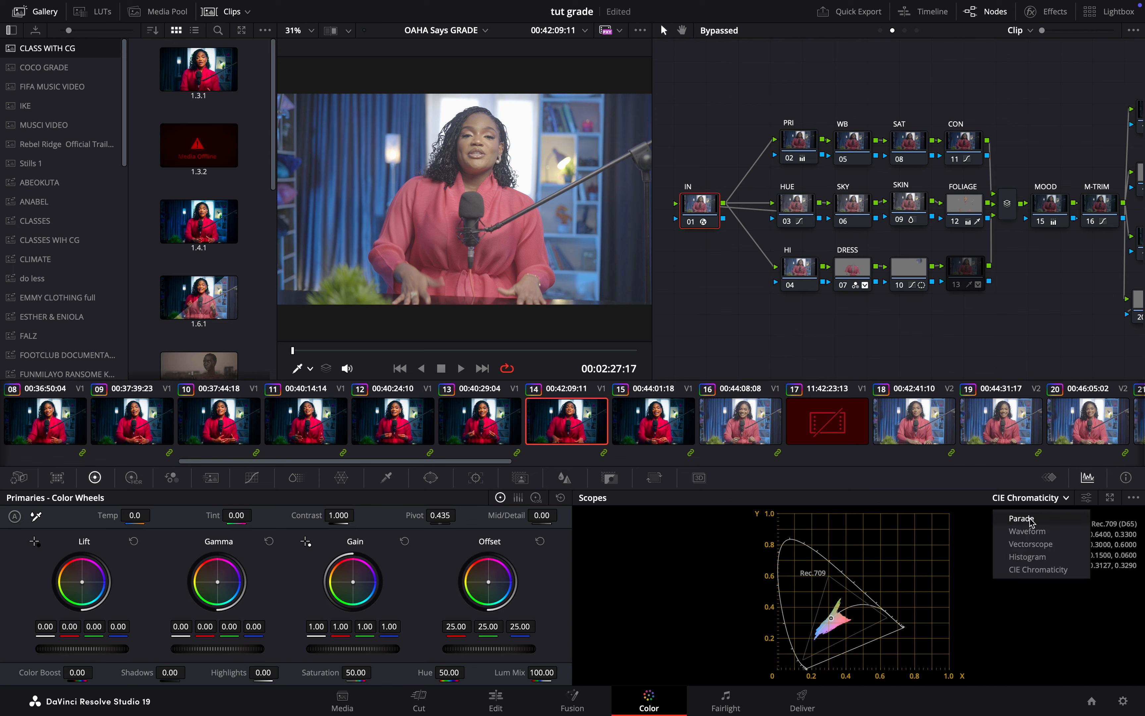
pyautogui.click(1028, 530)
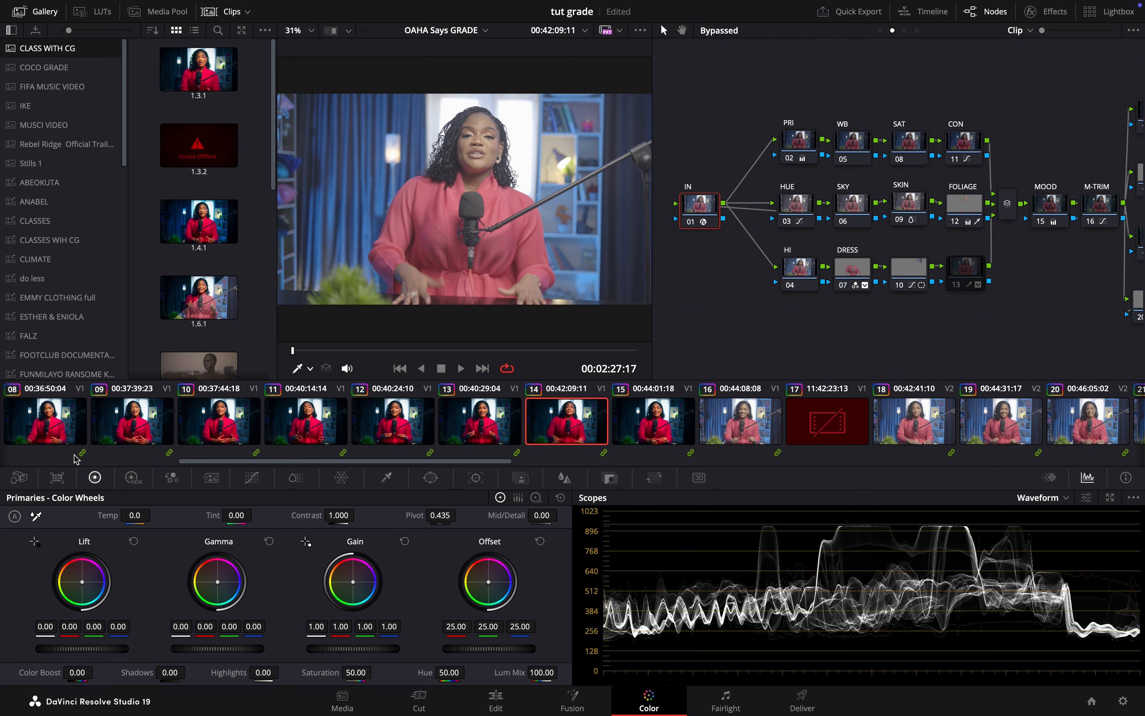
pyautogui.scroll(-3, 755, 421)
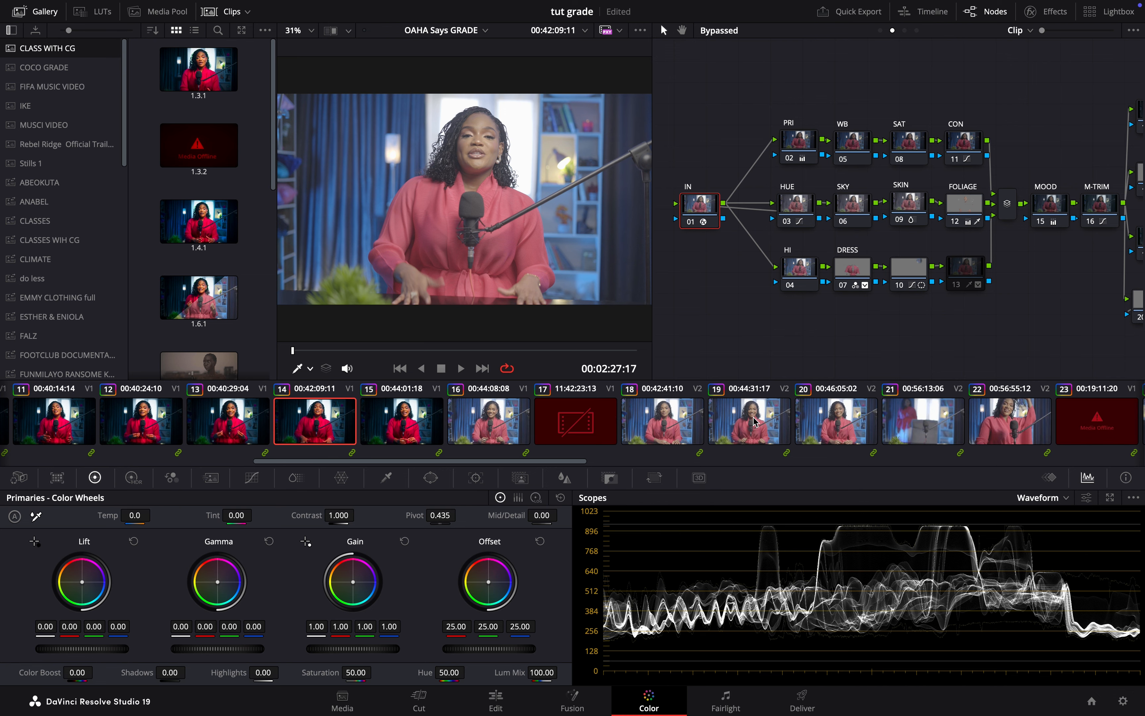
pyautogui.click(757, 430)
pyautogui.scroll(-2, 471, 424)
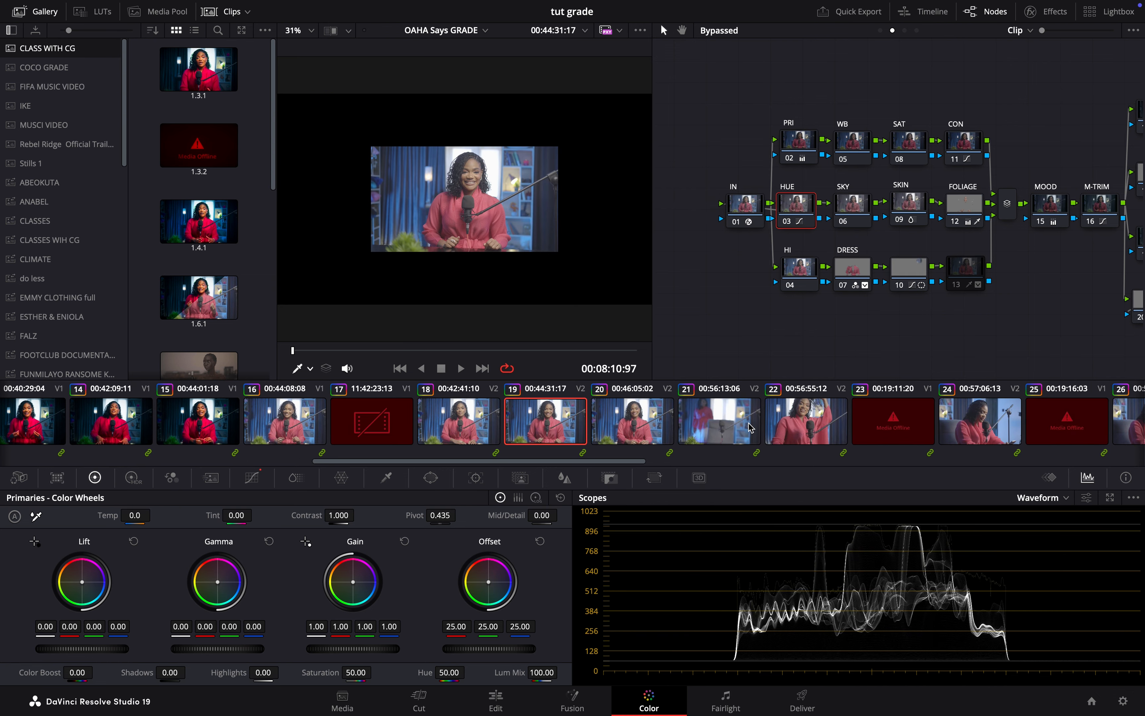
# Step: Compare clips 18 and 19, and show clip 19 on the Edit page
pyautogui.click(471, 423)
pyautogui.click(541, 424)
pyautogui.click(488, 706)
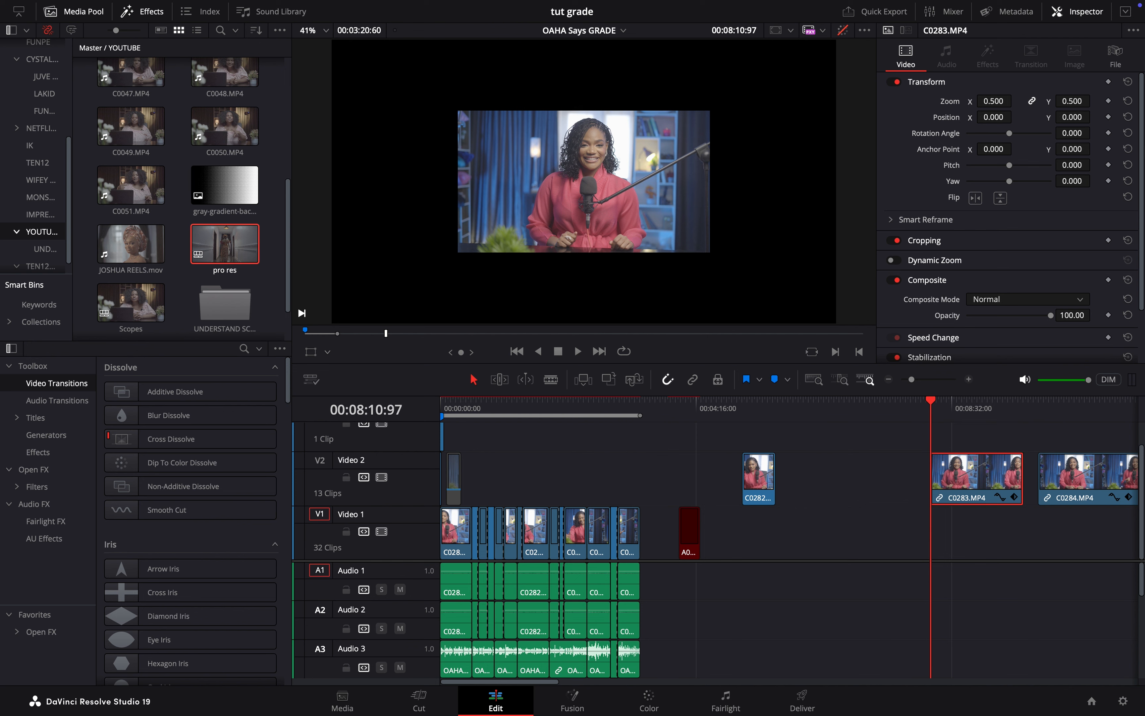
# Step: Reset the zoom to 1.000 on C0283.MP4, and likewise on the C0284.MP4 clip in the OAHA Says GRADE timeline
pyautogui.click(1129, 101)
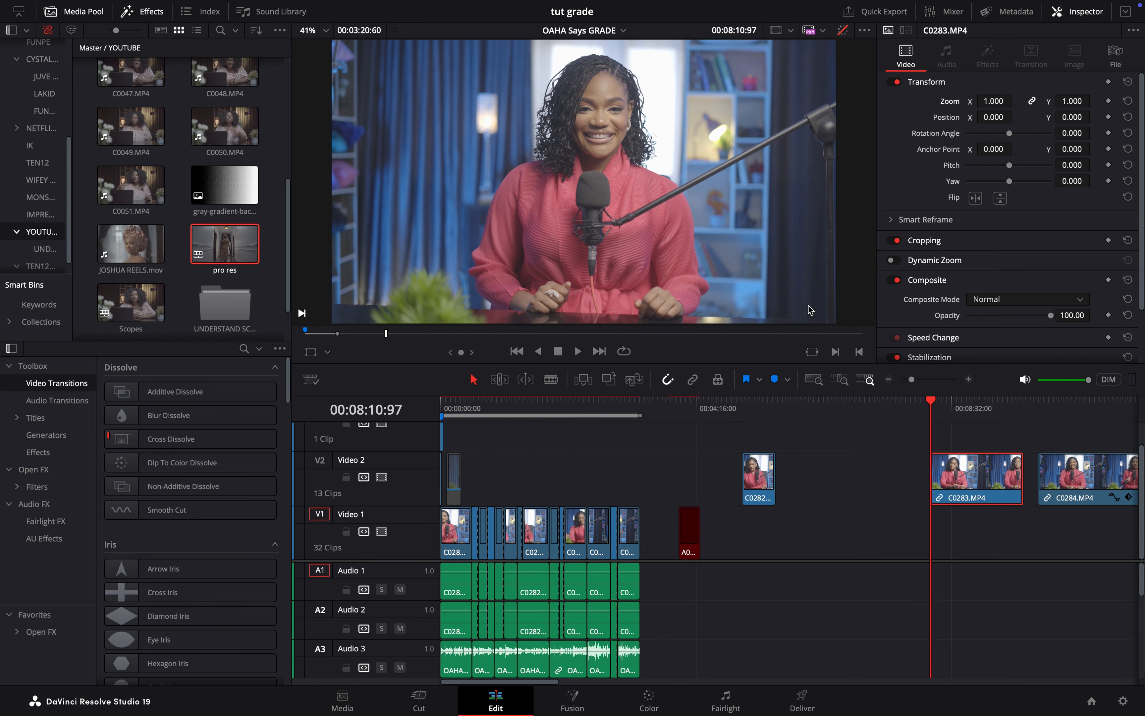
pyautogui.hscroll(5, 1063, 540)
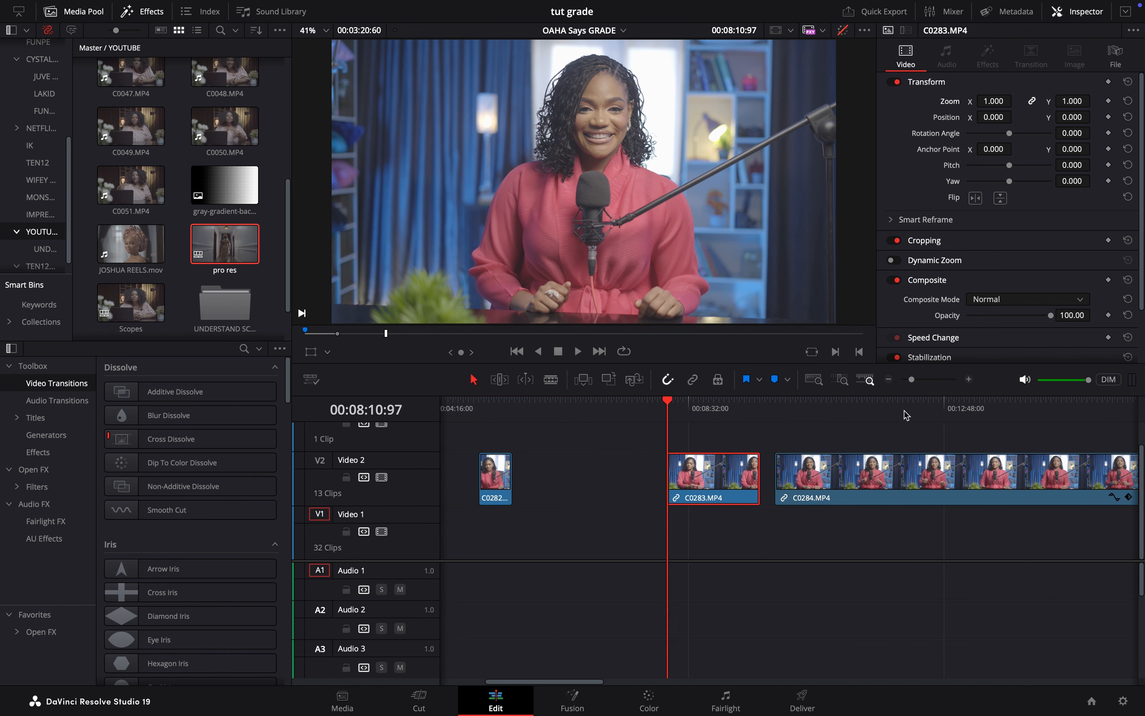
pyautogui.click(1051, 423)
pyautogui.moveTo(1051, 423); pyautogui.dragTo(1059, 426)
pyautogui.click(998, 474)
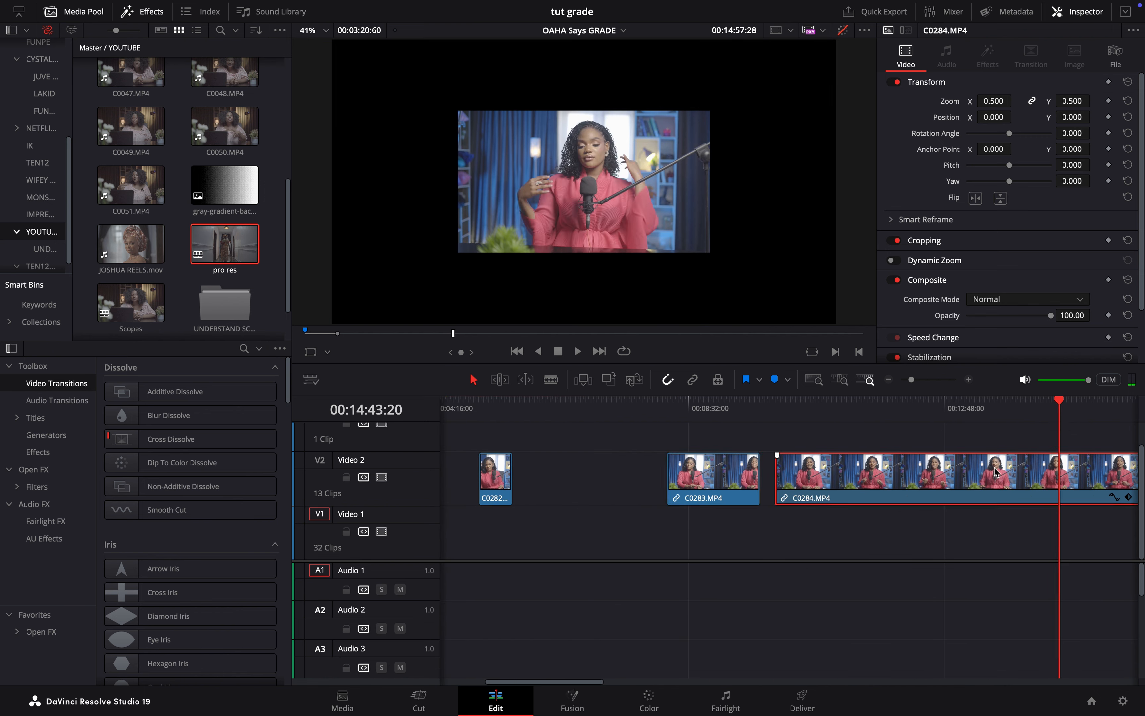
pyautogui.hotkey('ctrl', 'a')
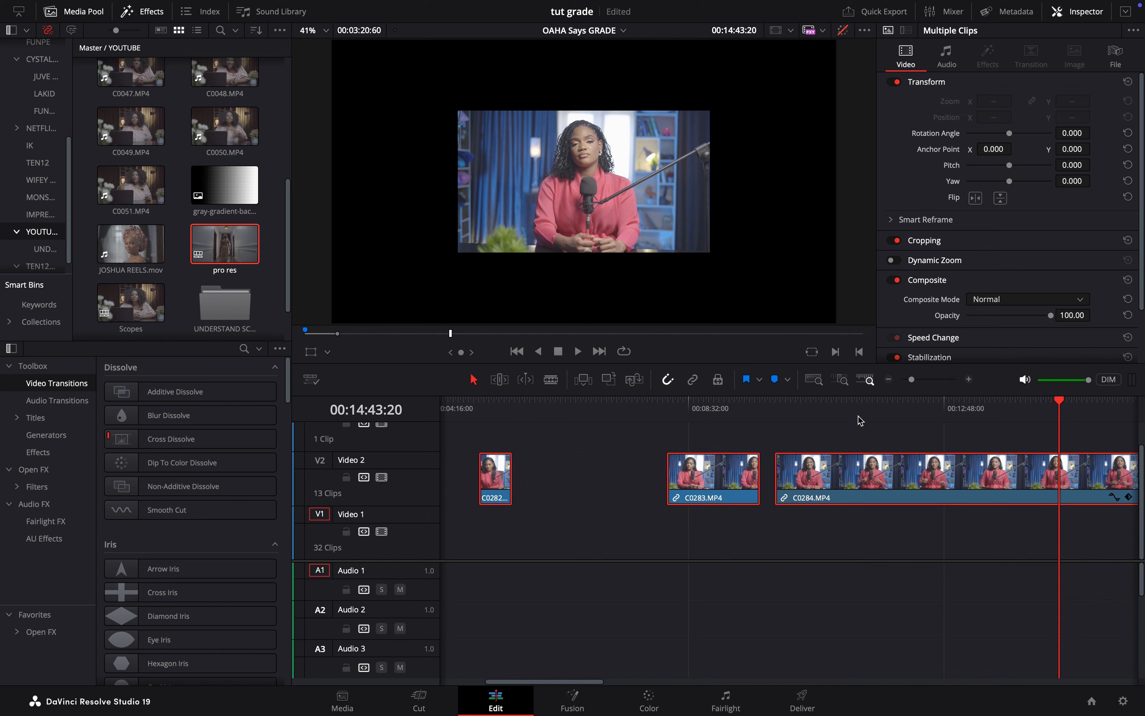
pyautogui.click(858, 436)
pyautogui.click(718, 436)
pyautogui.hotkey('ctrl', 'a')
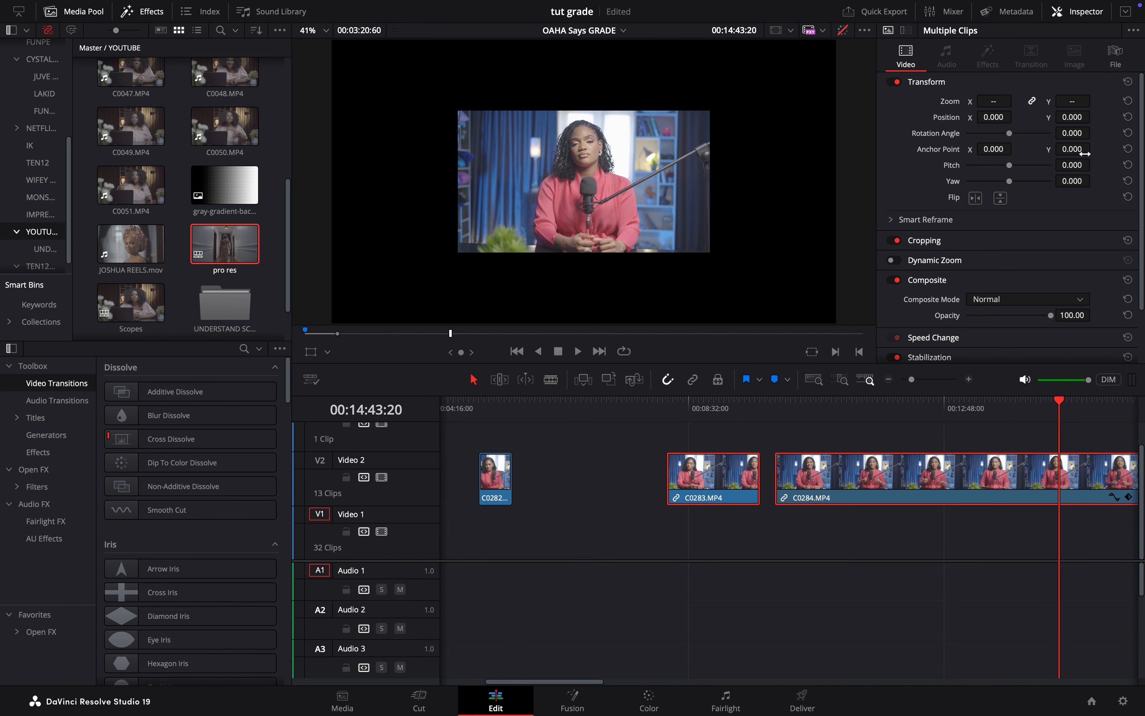
pyautogui.click(1128, 104)
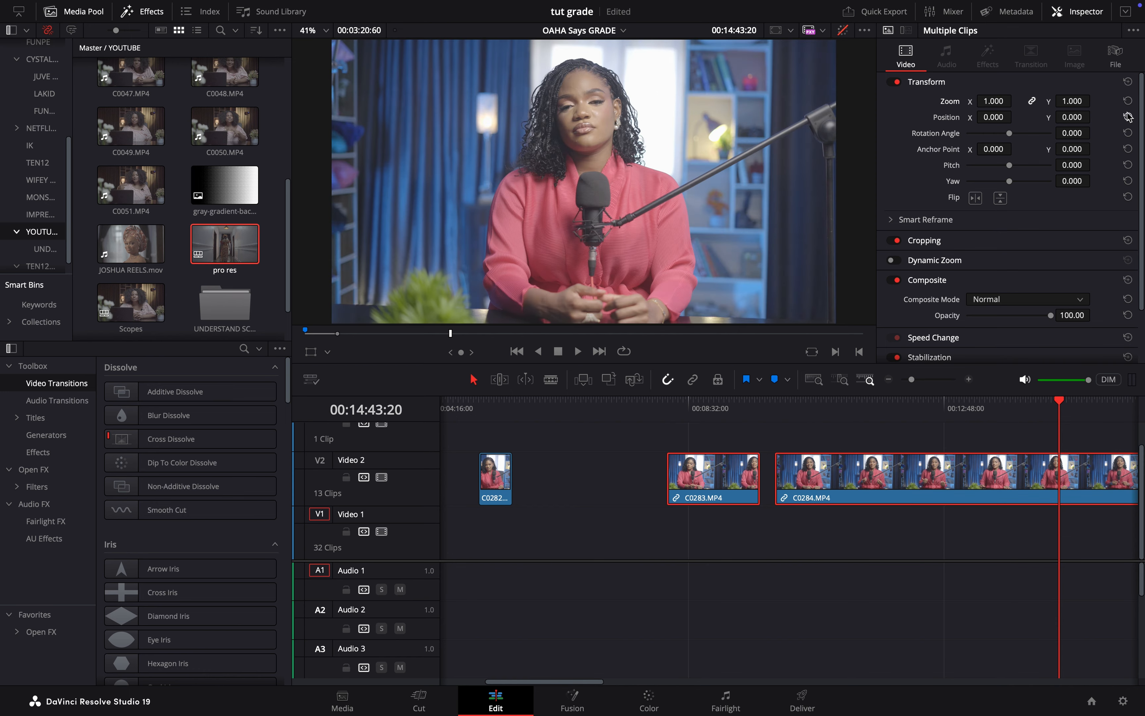
# Step: Return to the Color page, select clip 04 and play through part of it
pyautogui.click(649, 698)
pyautogui.hscroll(-10, 473, 422)
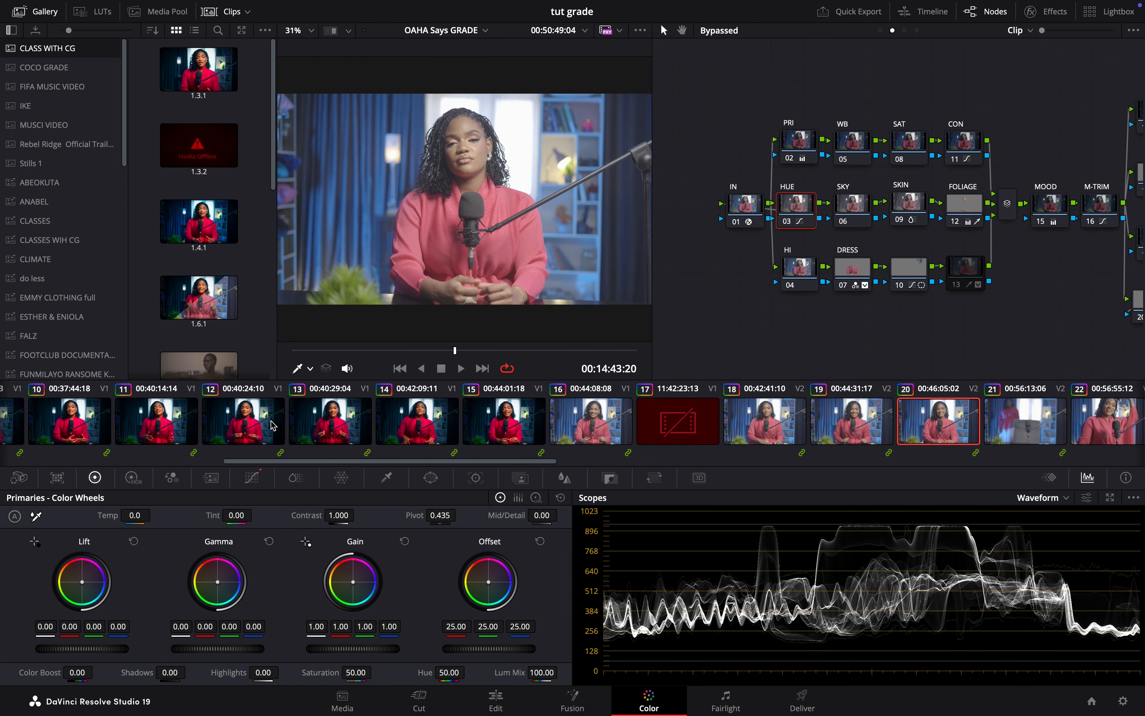
pyautogui.click(326, 421)
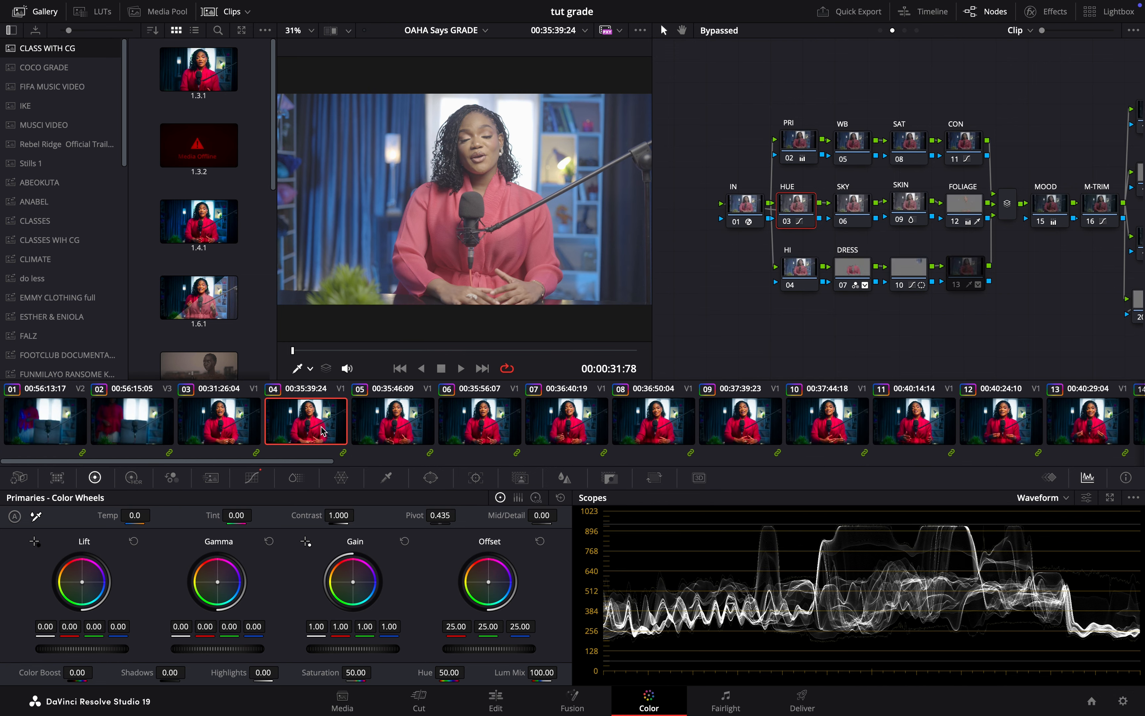
pyautogui.press('space')
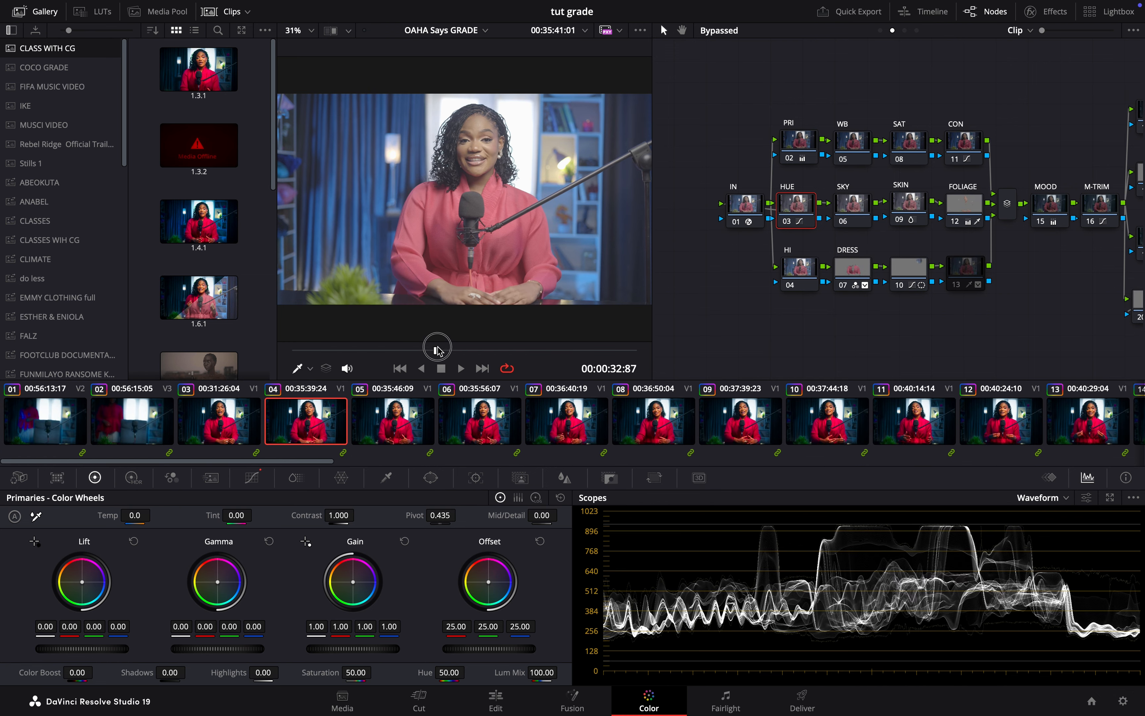
# Step: Review clip 04's node tree from the parallel branches through to node 27 and back to the IN node
pyautogui.hscroll(5, 916, 307)
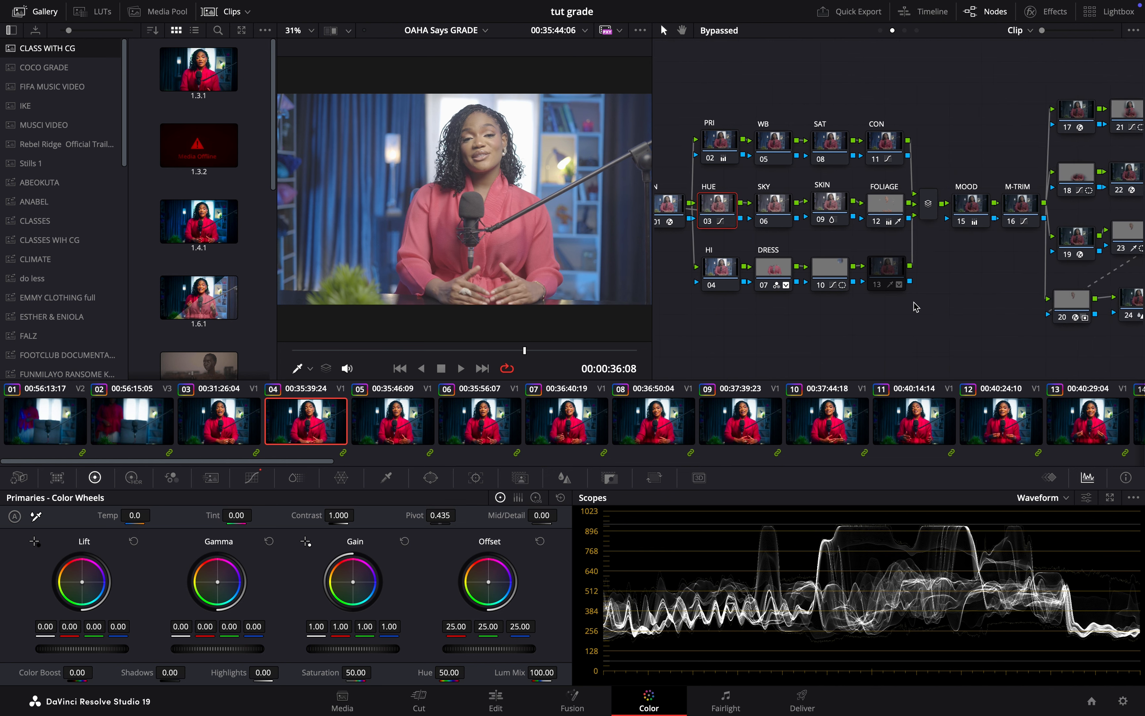
pyautogui.hscroll(2, 916, 307)
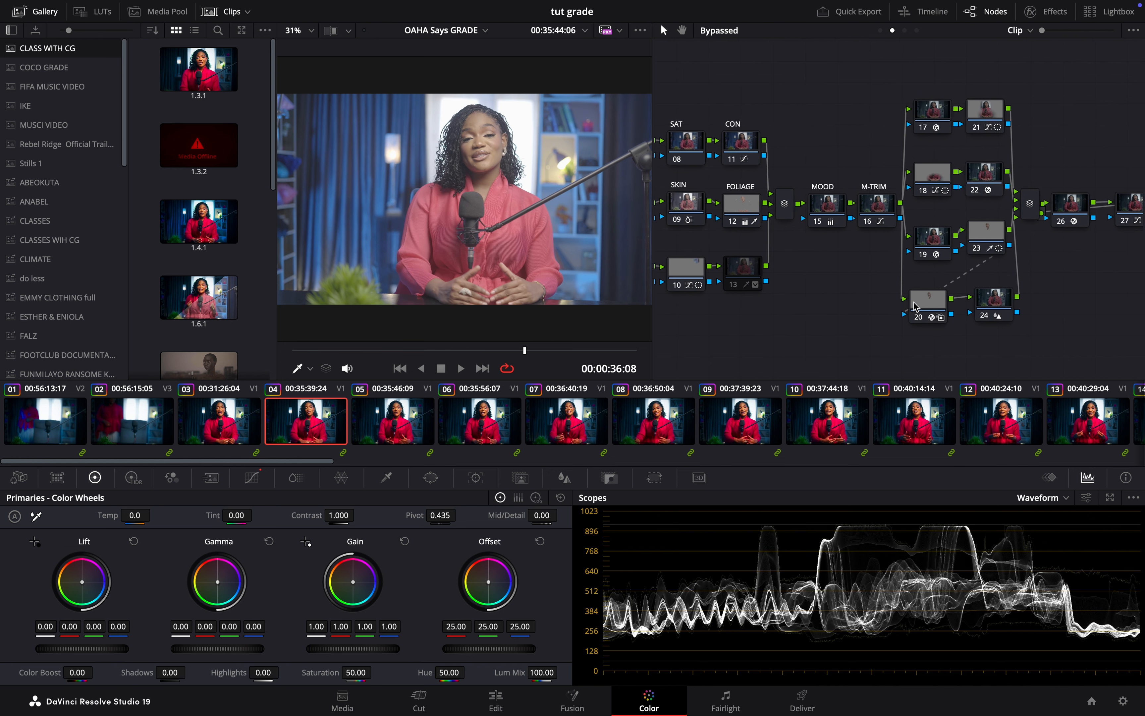
pyautogui.hscroll(2, 915, 303)
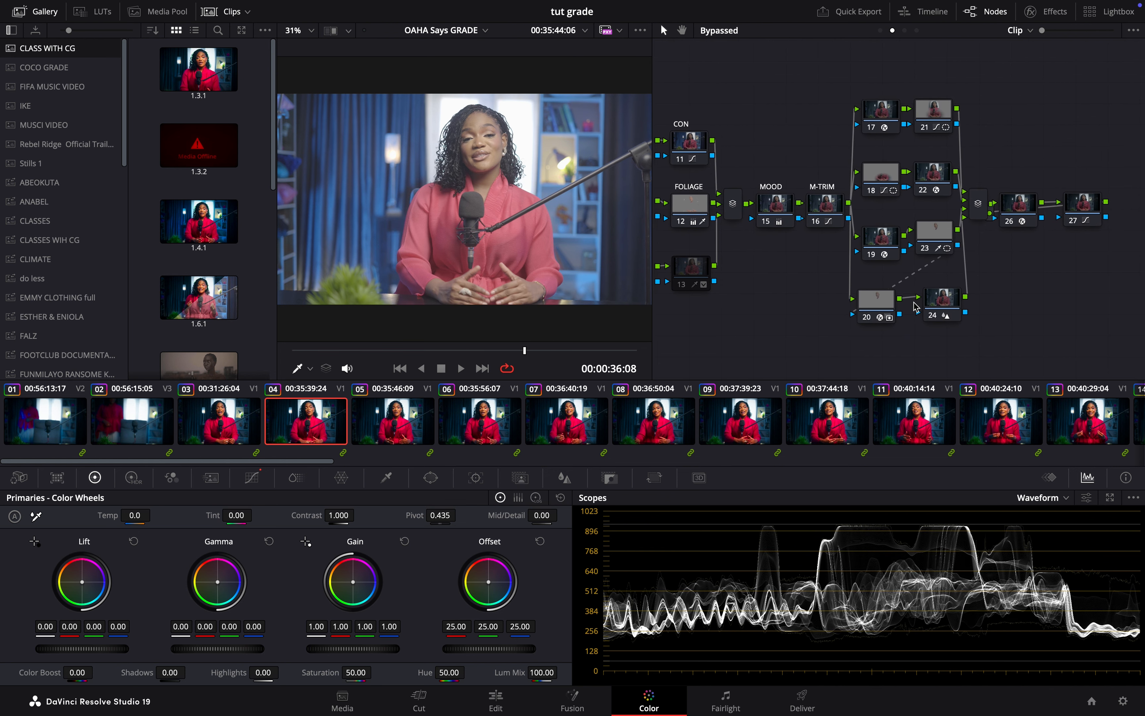
pyautogui.hscroll(-2, 914, 303)
pyautogui.hscroll(-5, 915, 303)
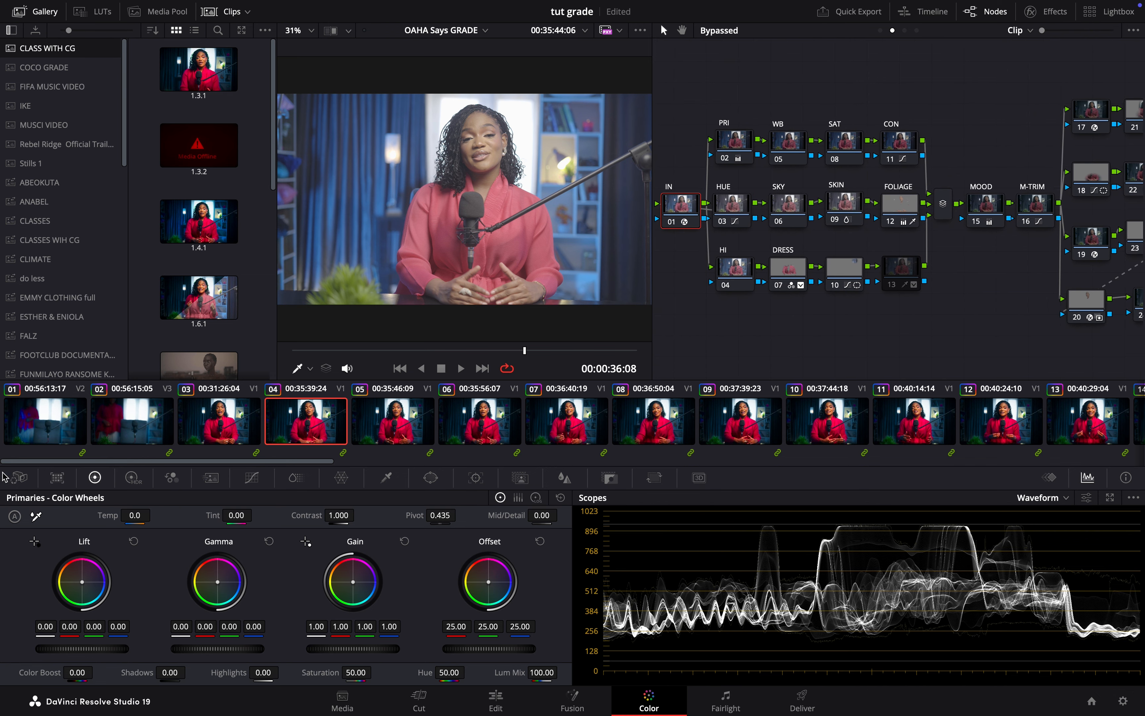
# Step: Nudge the IN node away from the parallel branches and view its Color Space Transform settings
pyautogui.hotkey('ctrl', 's')
pyautogui.moveTo(678, 214); pyautogui.dragTo(671, 214)
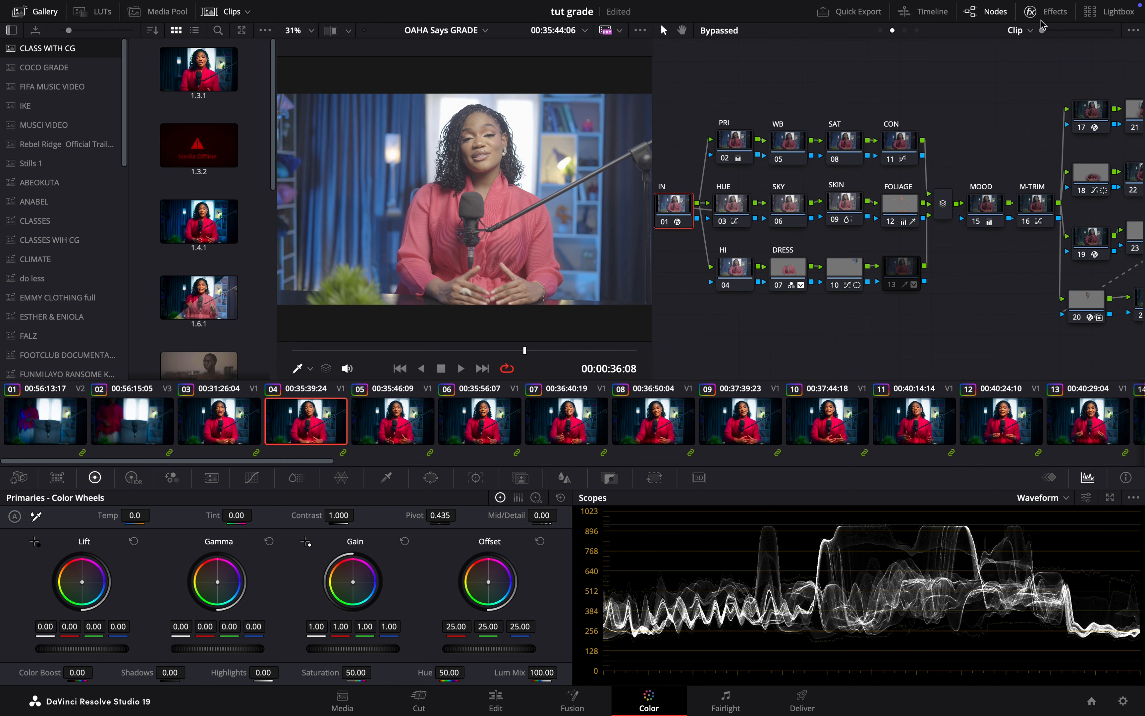
pyautogui.click(1032, 12)
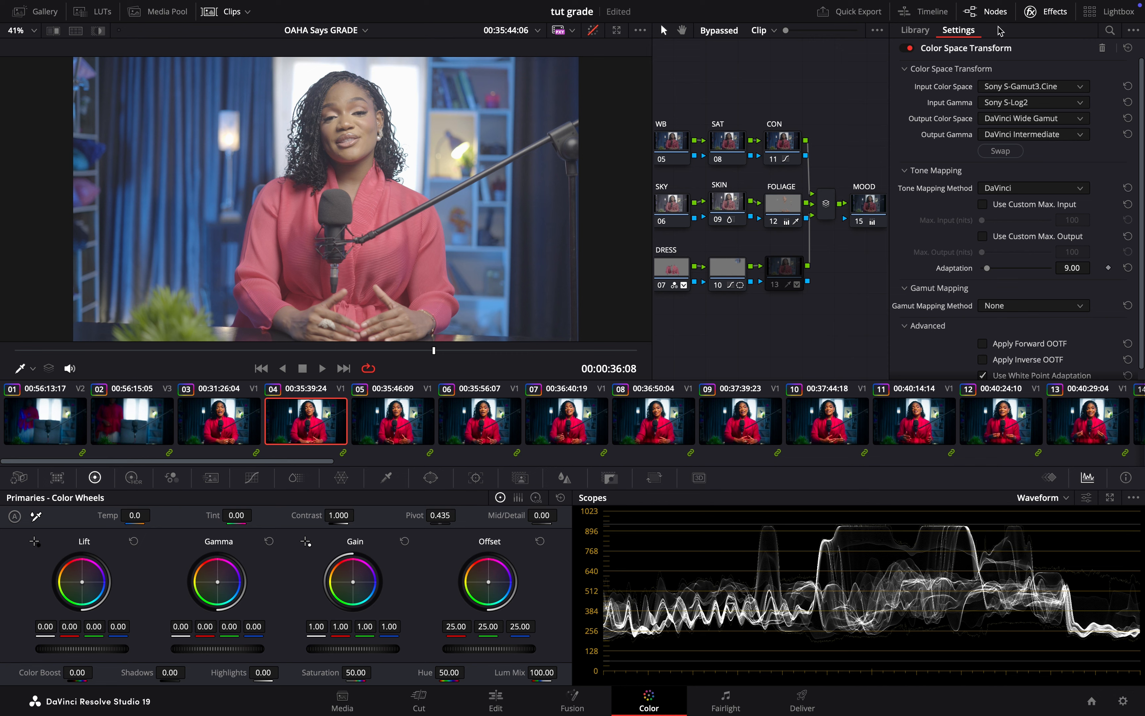
pyautogui.click(1041, 12)
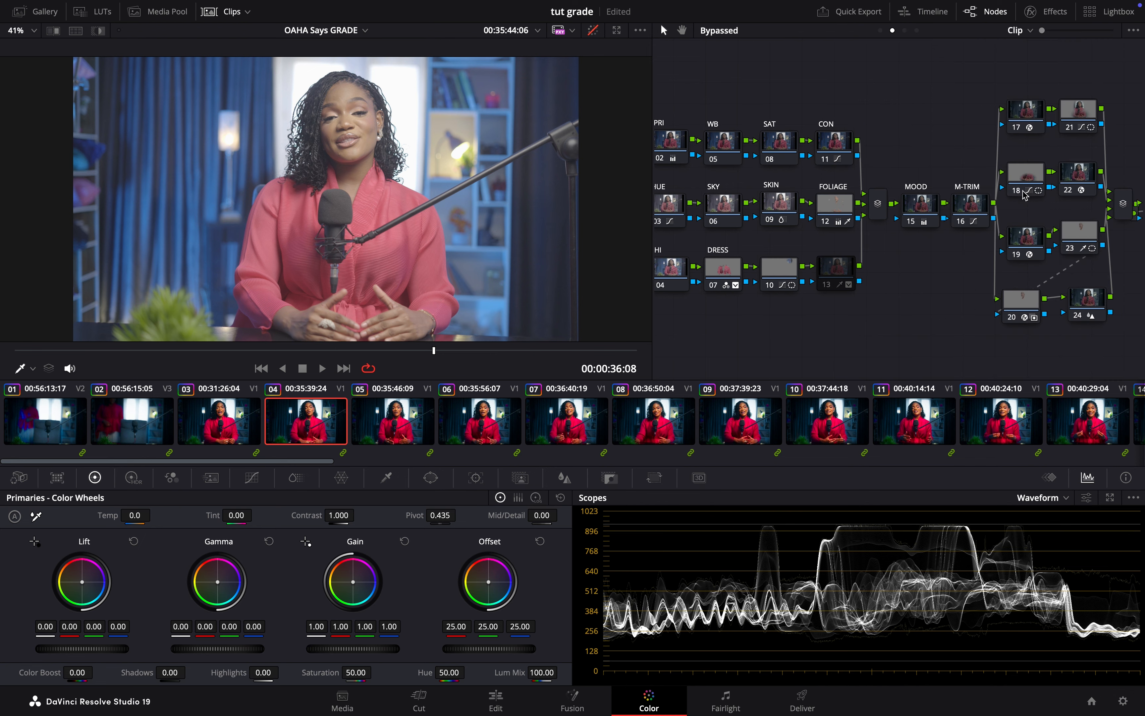
# Step: Examine the final nodes of clip 04 with the grade bypass turned off, and show the timeline-level nodes
pyautogui.hscroll(8, 1025, 194)
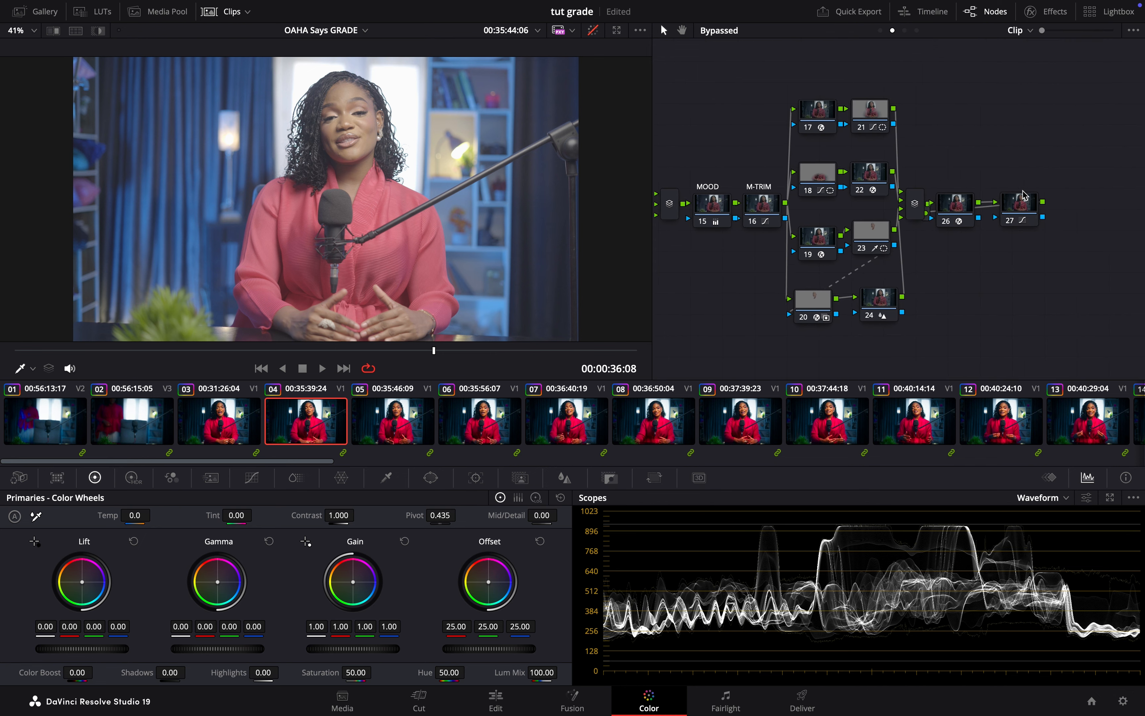
pyautogui.hscroll(1, 1024, 194)
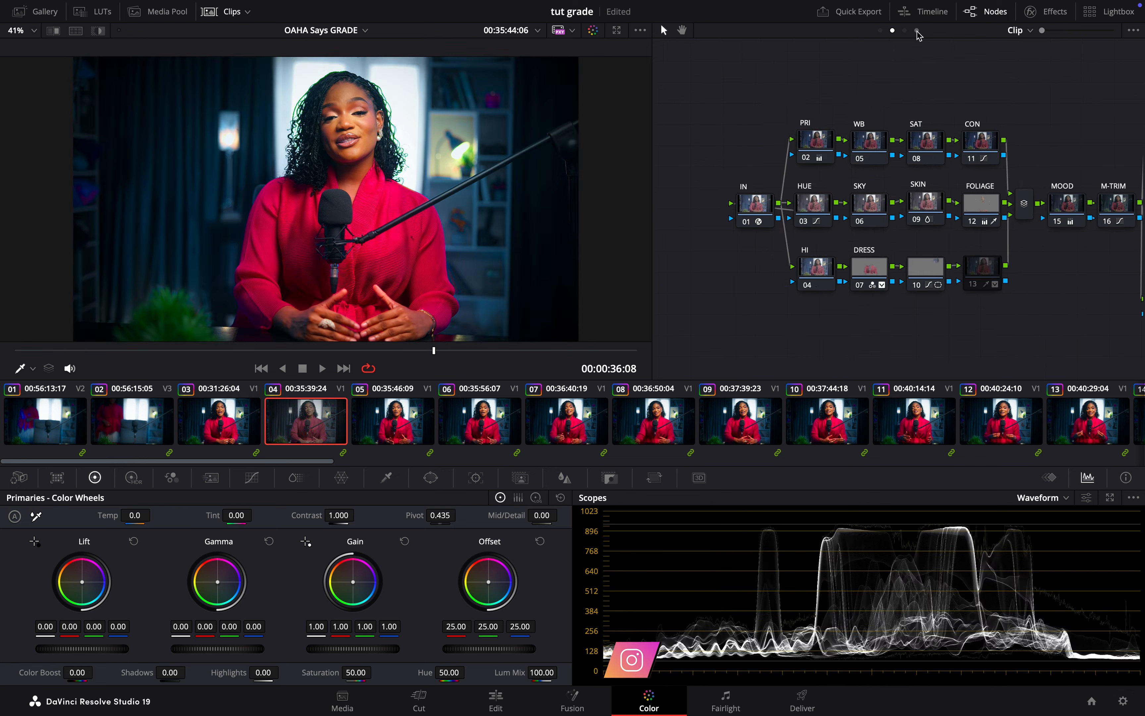
pyautogui.click(916, 31)
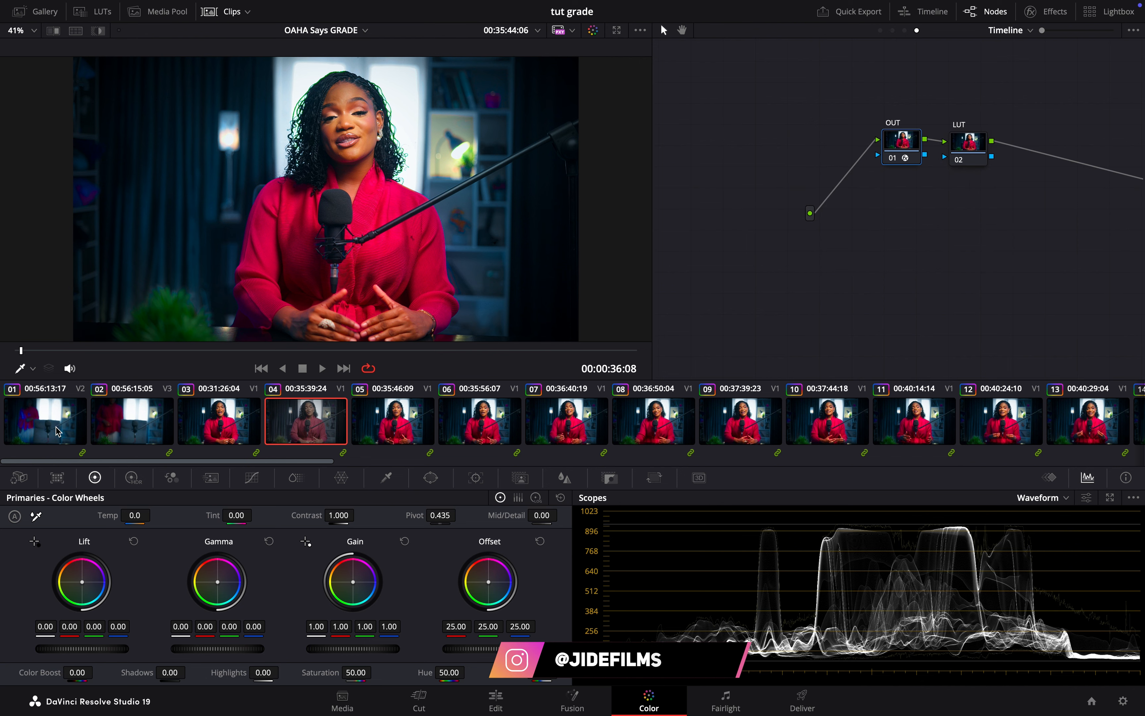
# Step: Look through the clip thumbnails that share the timeline-level OUT and LUT nodes
pyautogui.scroll(-15, 621, 430)
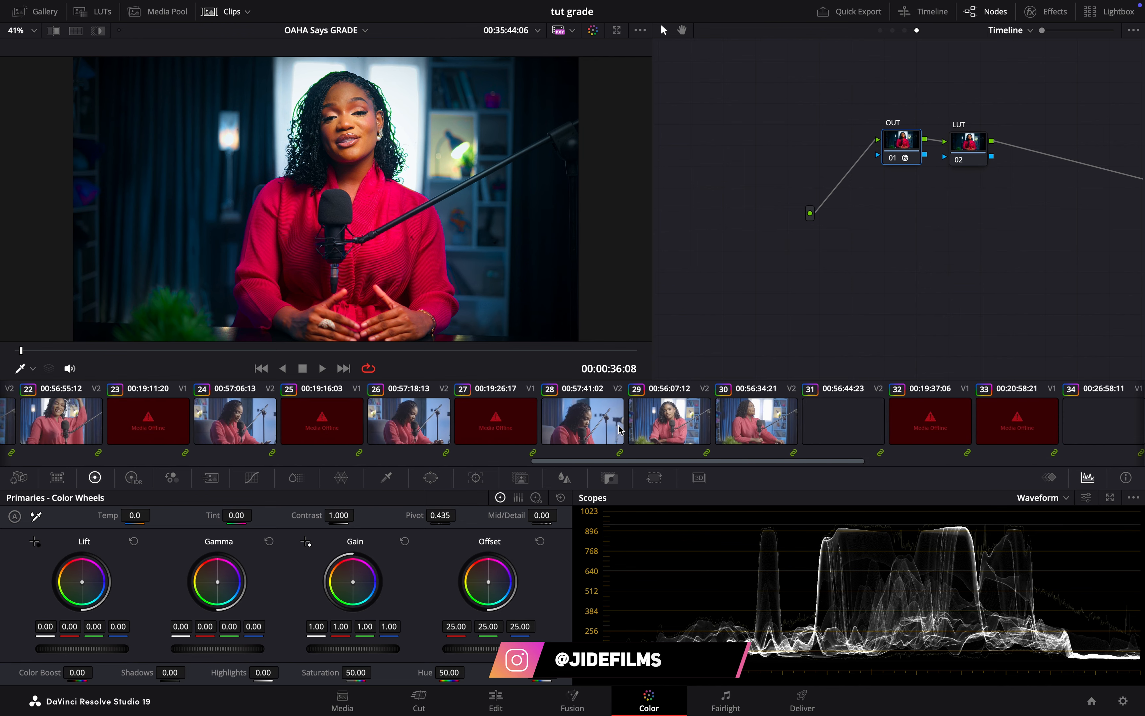
pyautogui.scroll(15, 622, 430)
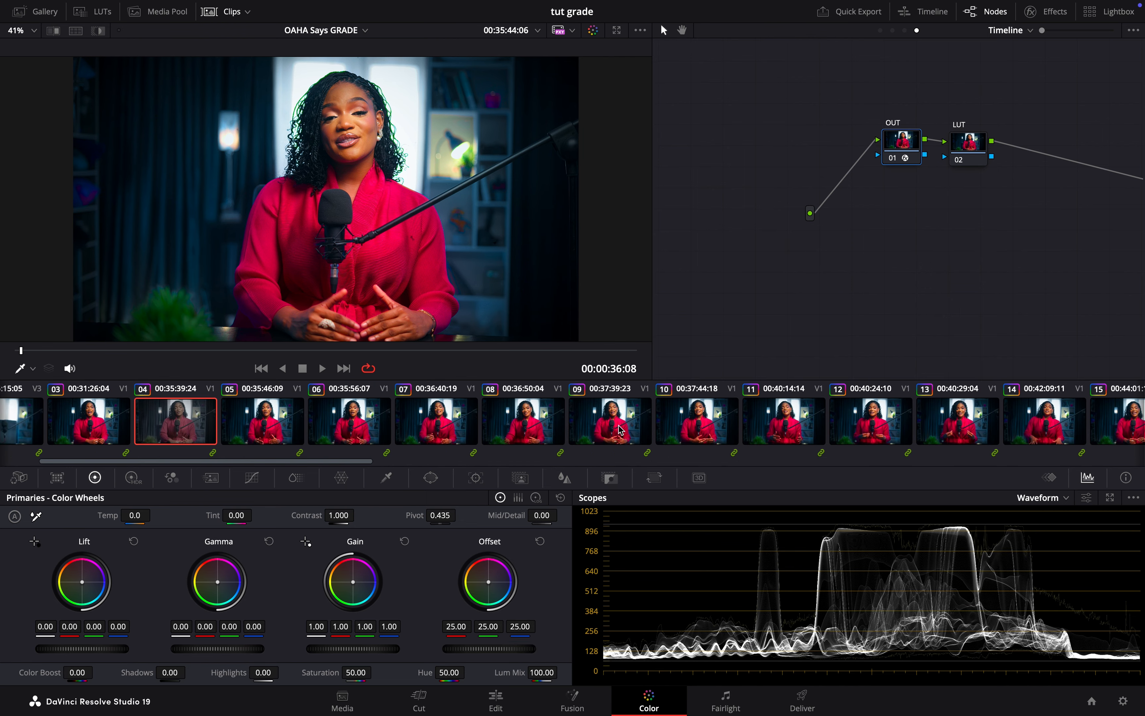
pyautogui.scroll(2, 621, 430)
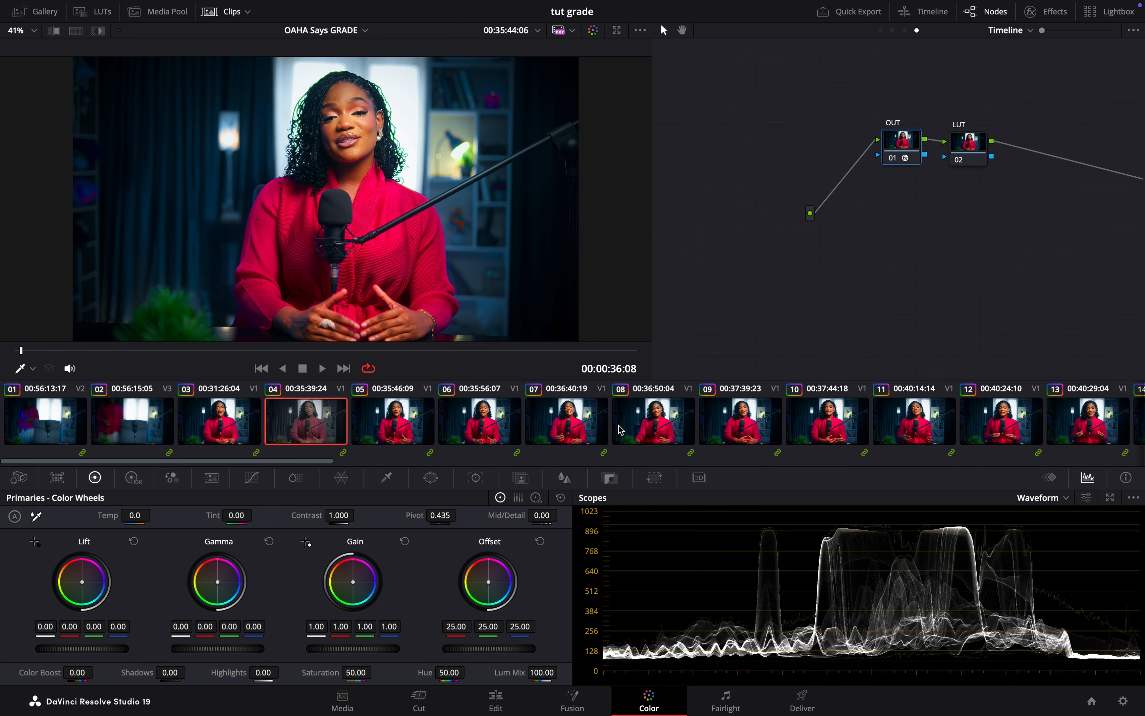
pyautogui.scroll(-15, 843, 434)
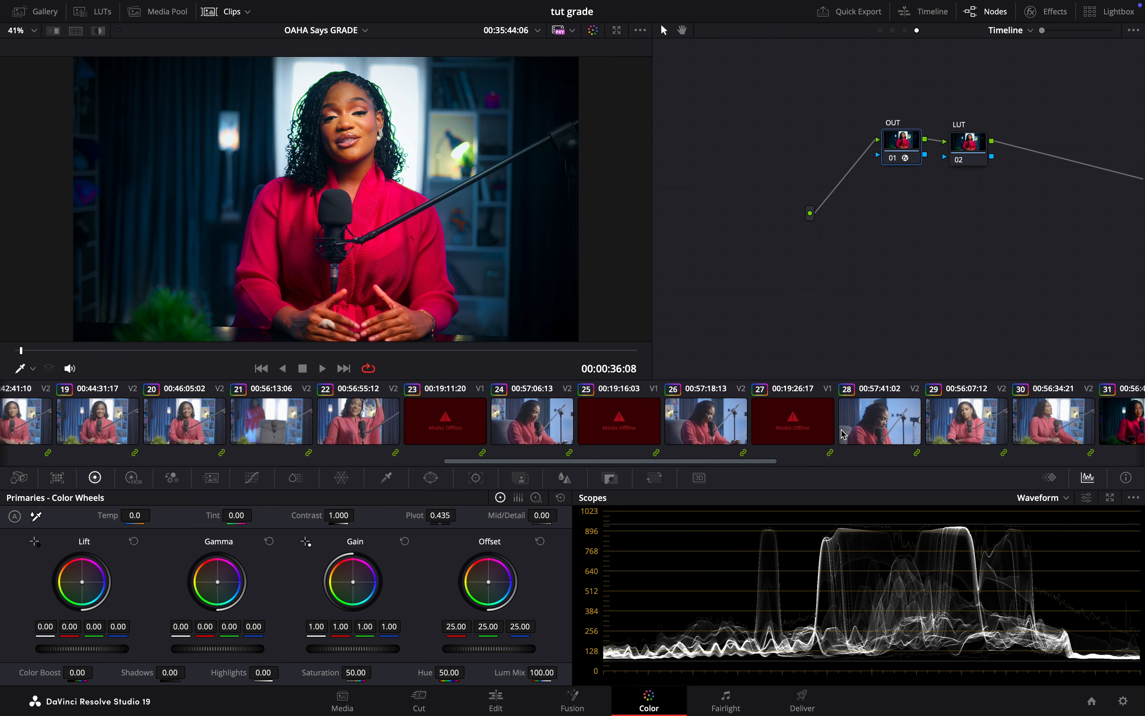
pyautogui.scroll(15, 843, 435)
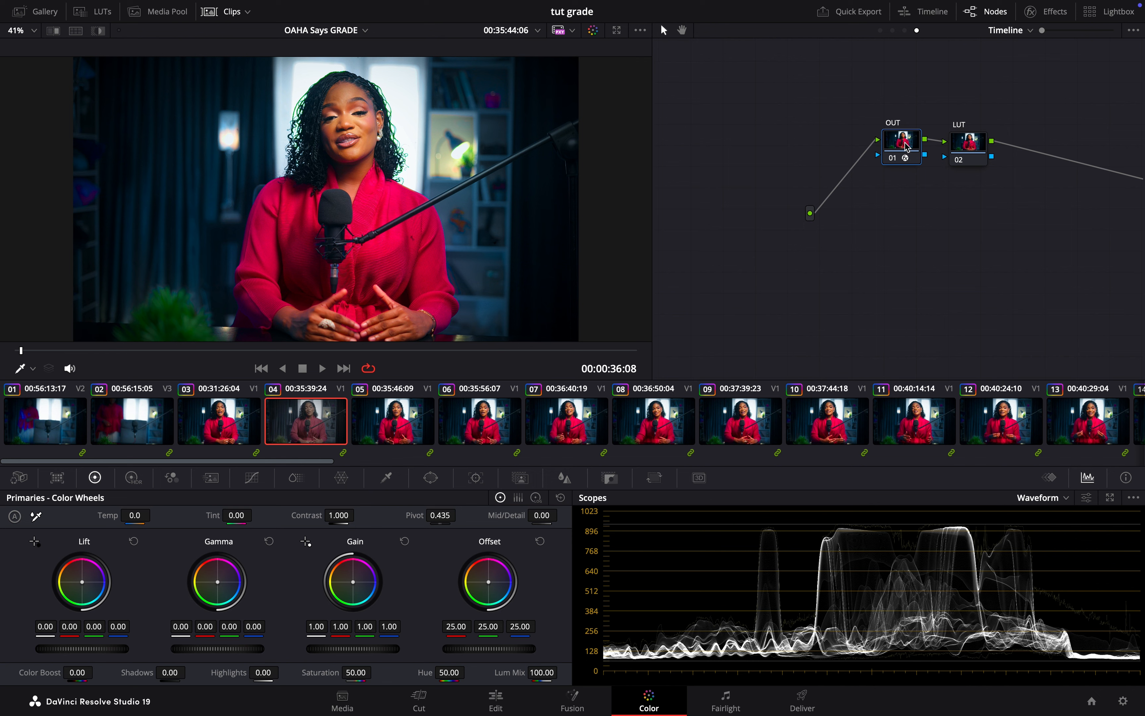
# Step: View the OUT node's Color Space Transform settings and compare the image with the grades bypassed and enabled
pyautogui.click(1049, 18)
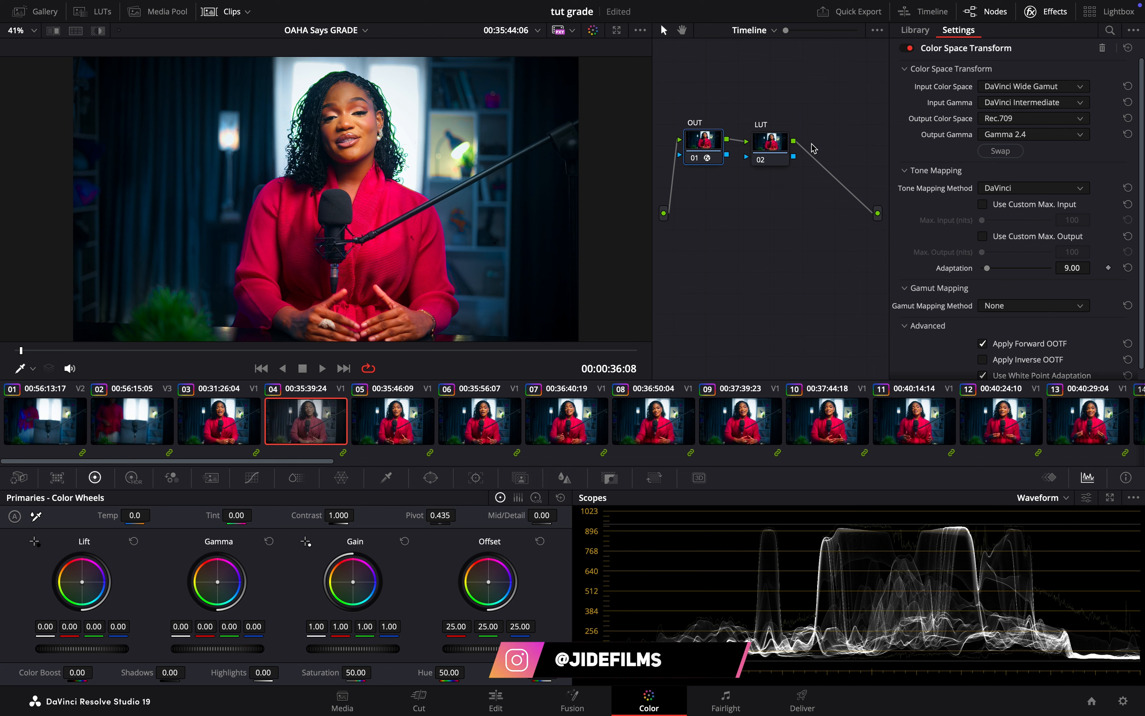
pyautogui.hotkey('shift', 'd')
pyautogui.hotkey('shift', 'd')
# Step: Switch the scope display to Parade and hide the OUT node's effect settings
pyautogui.click(1059, 500)
pyautogui.click(1040, 534)
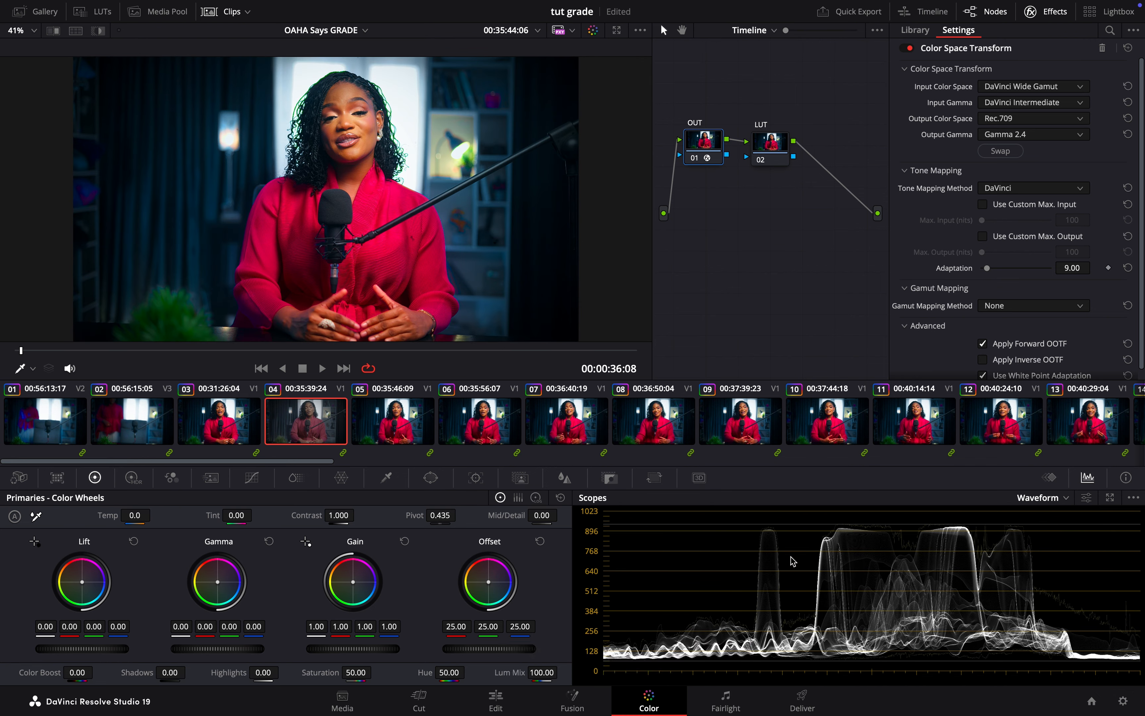
pyautogui.click(1047, 500)
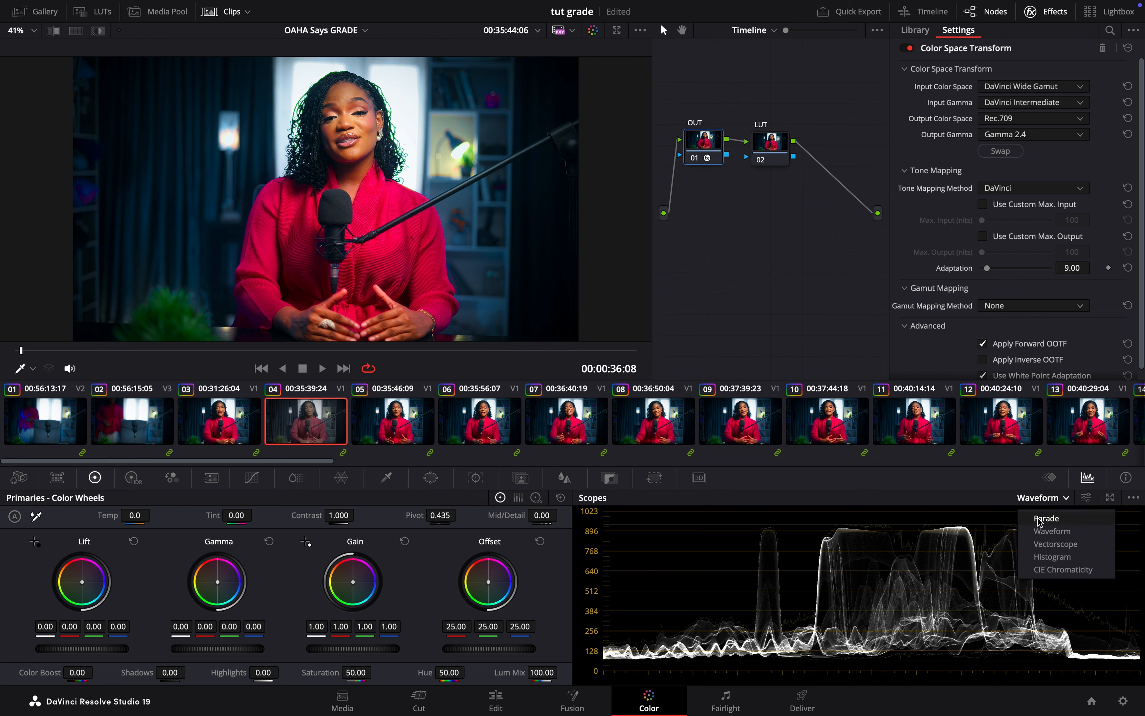
pyautogui.click(1041, 519)
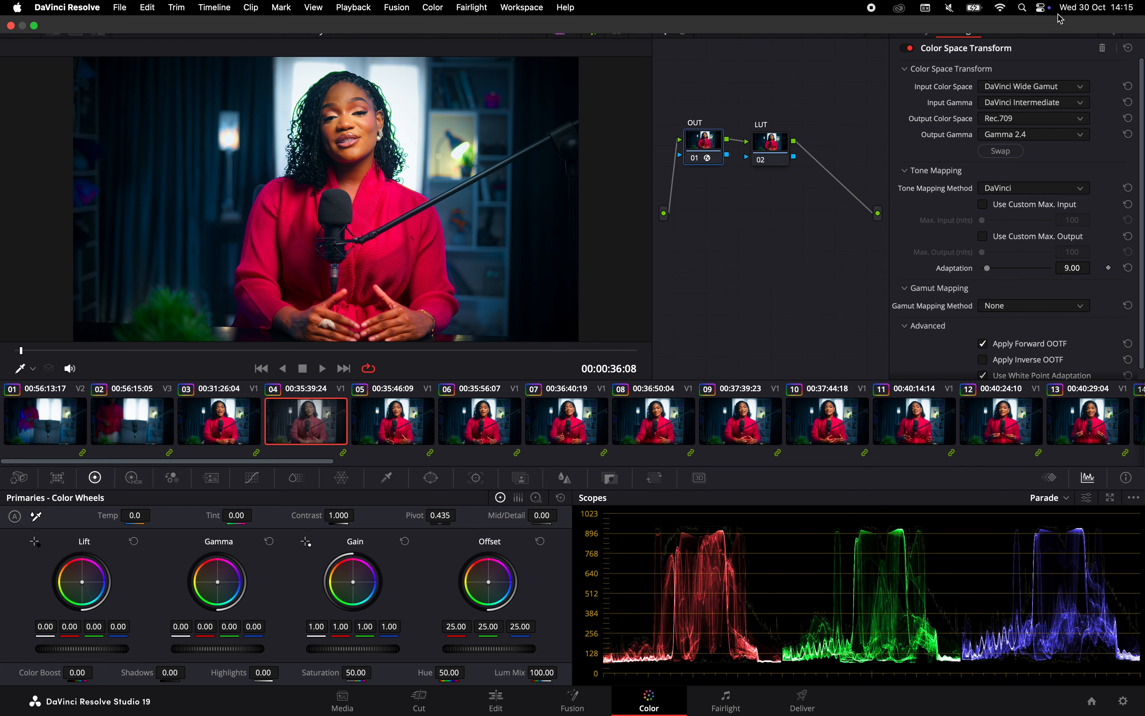
pyautogui.click(1048, 11)
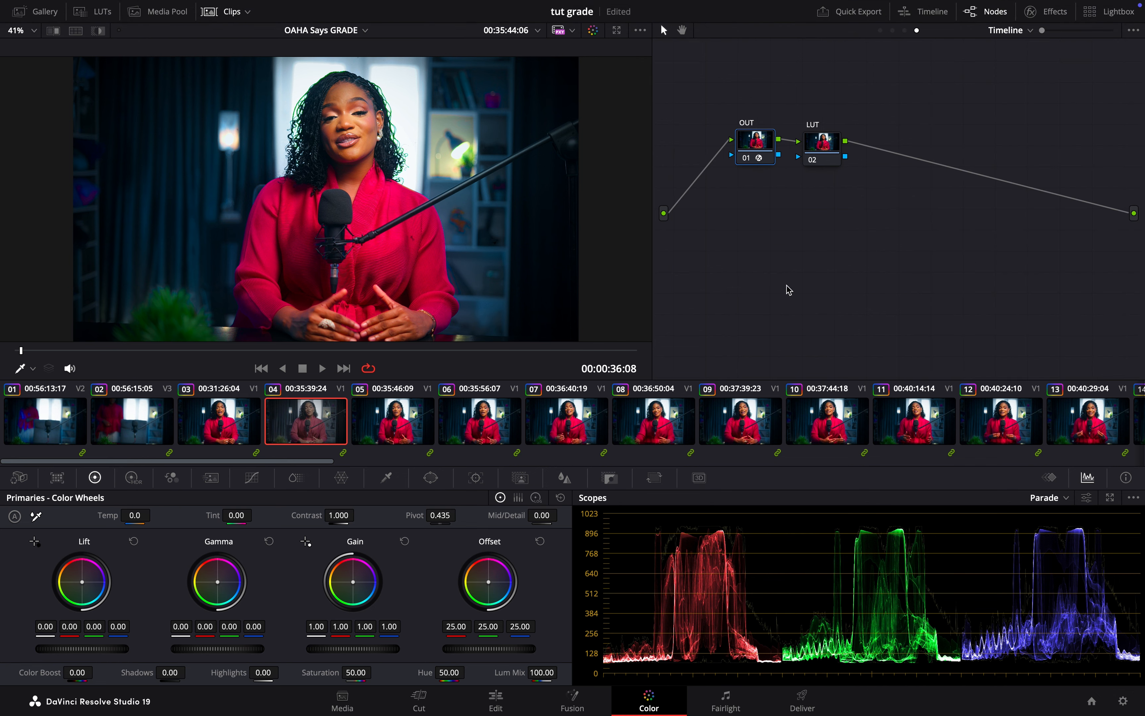
# Step: Show the clip-level nodes and review clip 04's node tree toward its final nodes
pyautogui.click(892, 31)
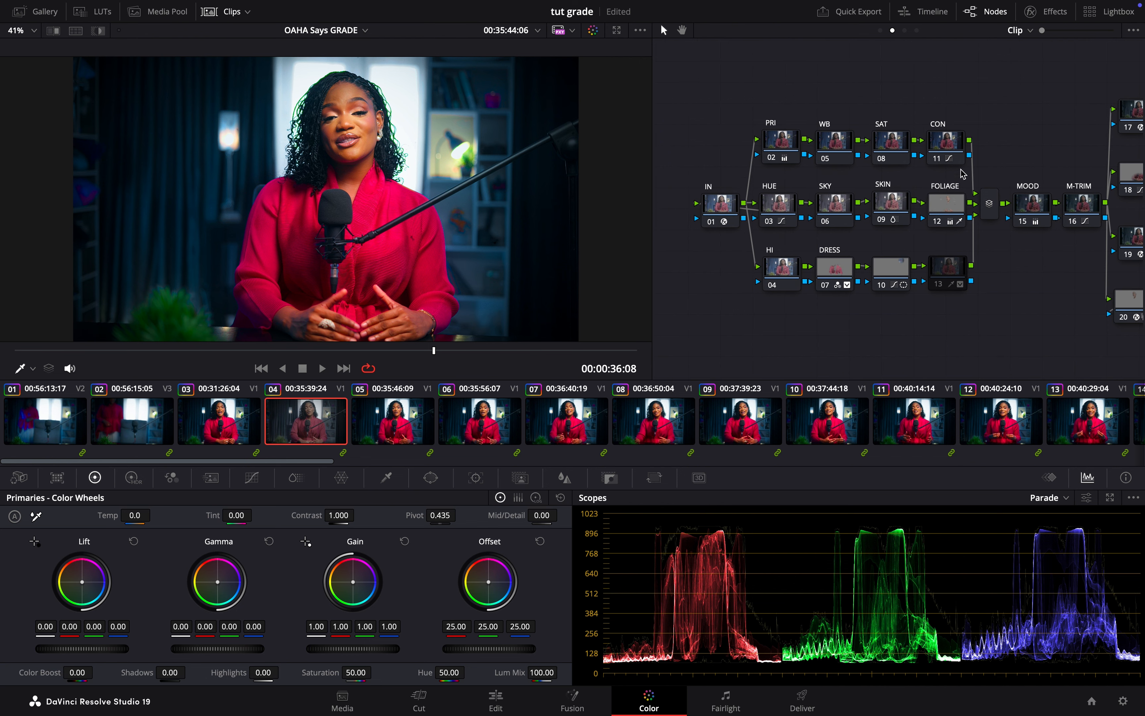
pyautogui.hscroll(5, 963, 173)
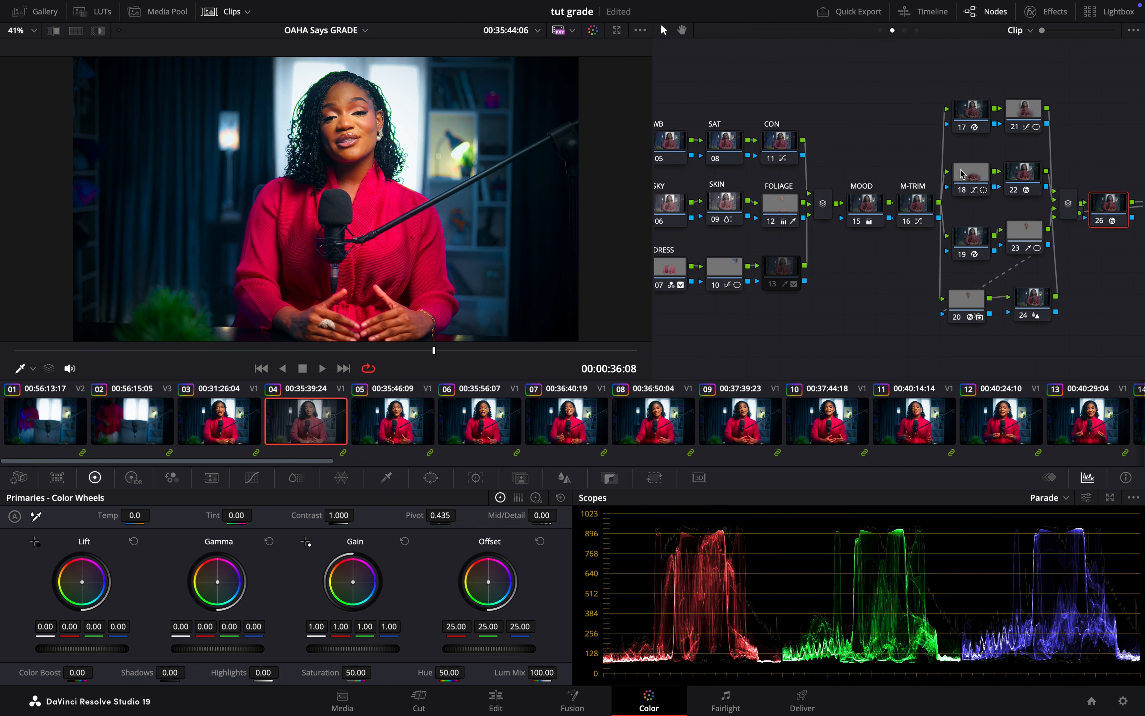
pyautogui.hscroll(5, 963, 174)
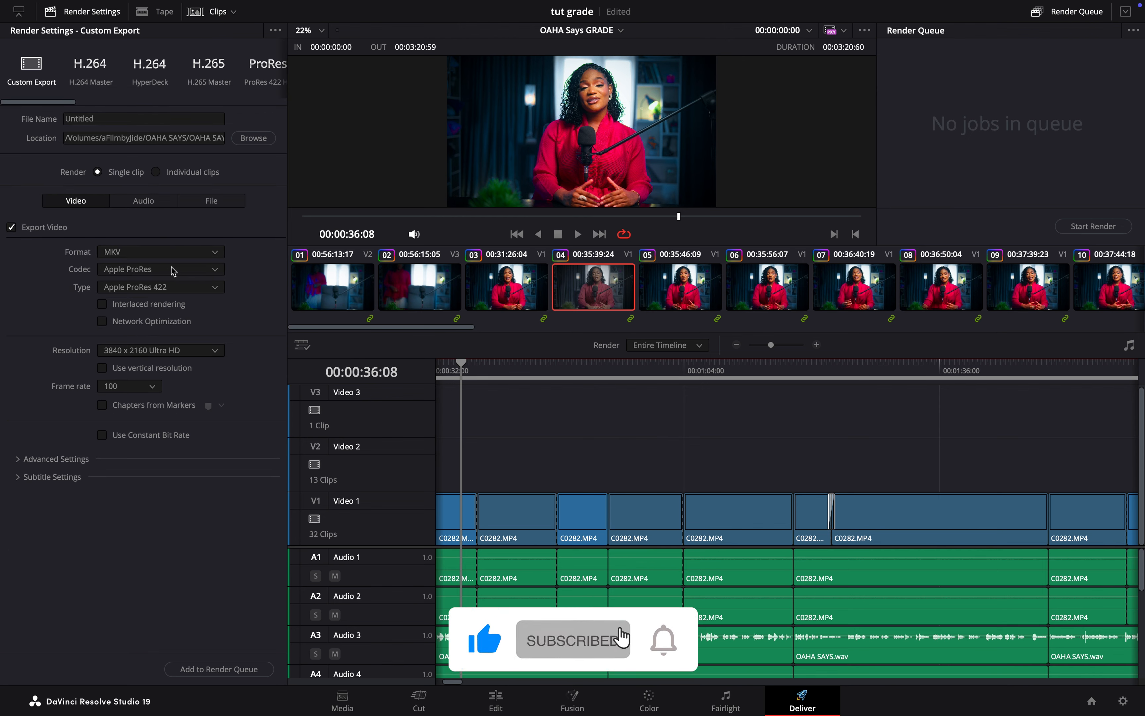
# Step: Choose the Premiere XML render preset for the OAHA Says GRADE timeline on the Deliver page
pyautogui.hscroll(5, 158, 76)
pyautogui.hscroll(5, 157, 76)
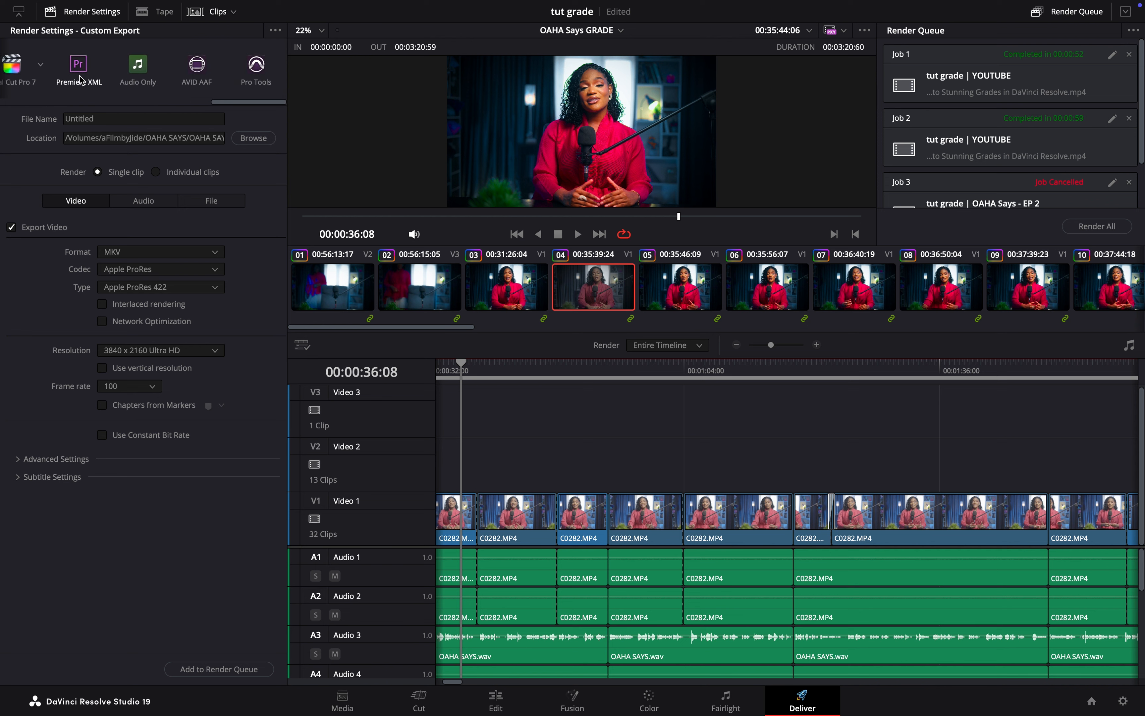
pyautogui.click(79, 68)
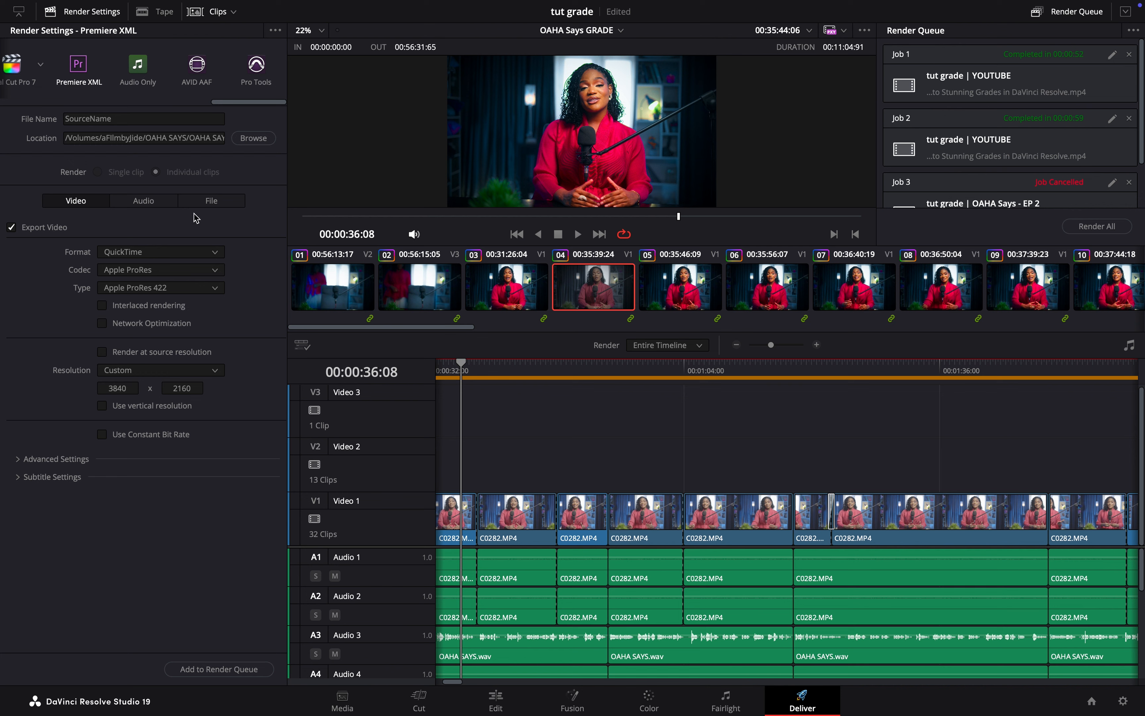
pyautogui.hscroll(-10, 114, 80)
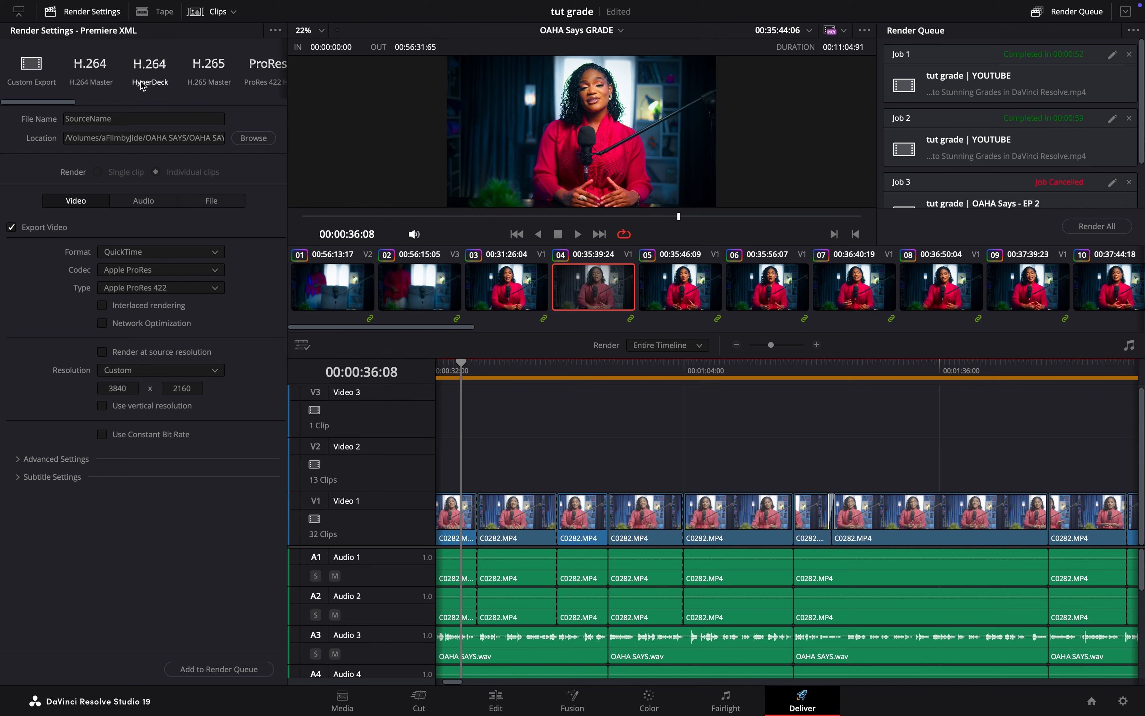
# Step: Choose the H.264 Master render preset and set its codec to Uncompressed
pyautogui.click(105, 75)
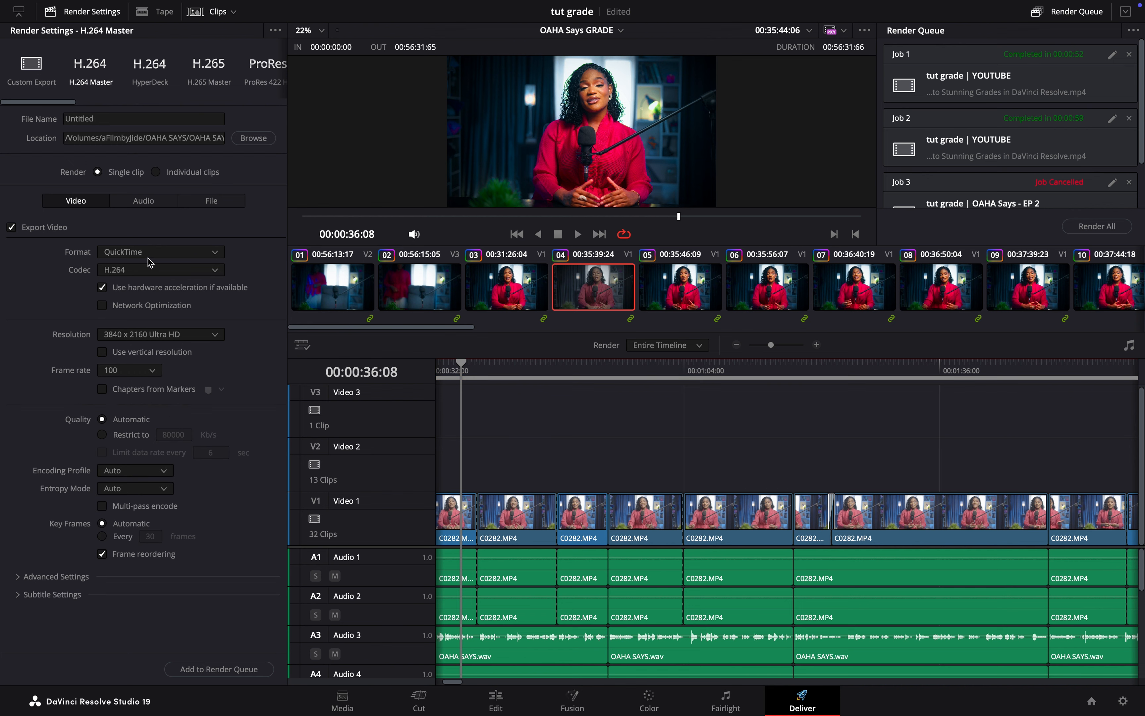
pyautogui.click(154, 270)
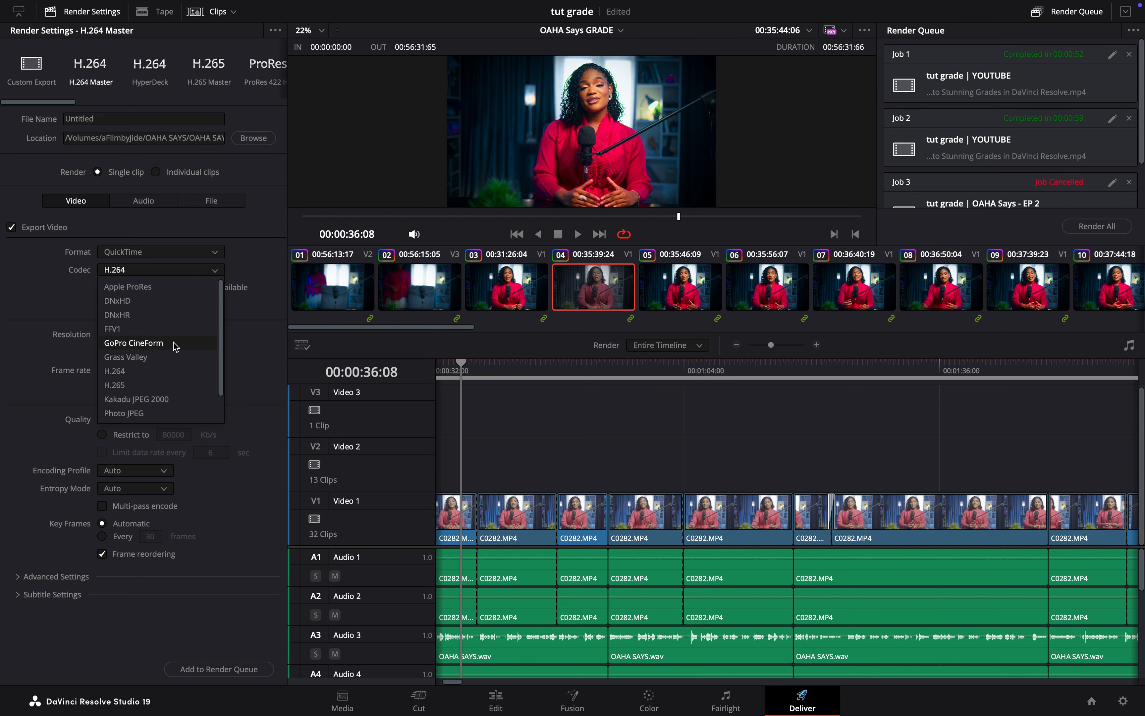
pyautogui.scroll(-3, 173, 346)
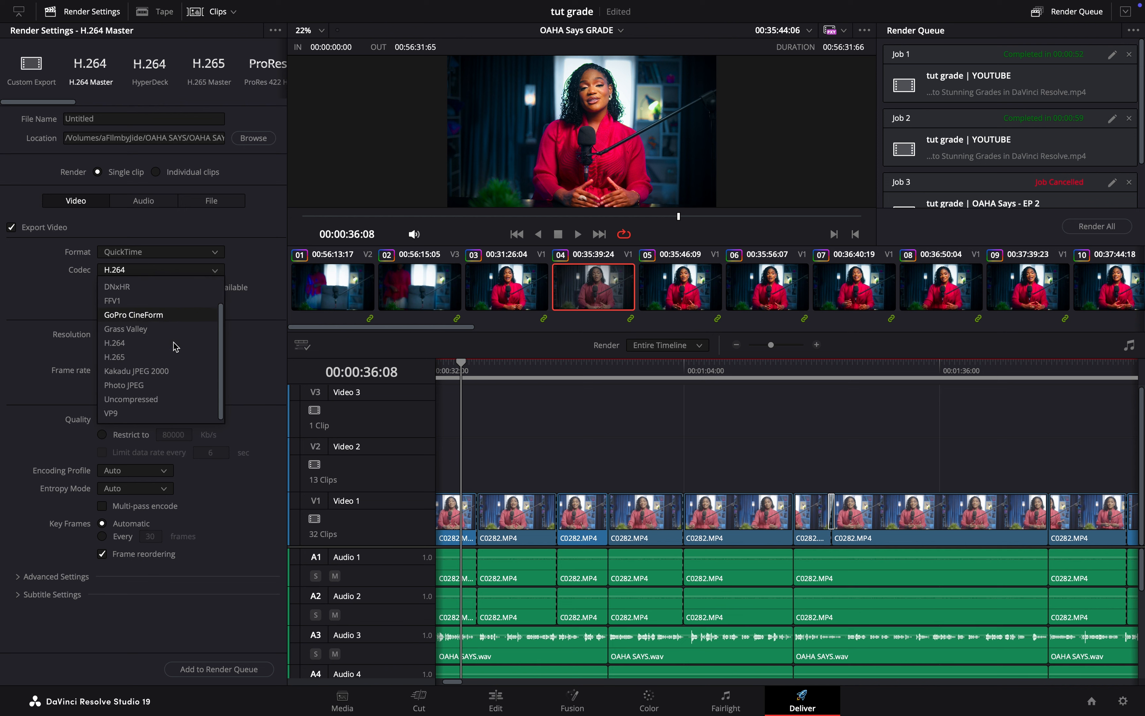
pyautogui.click(151, 405)
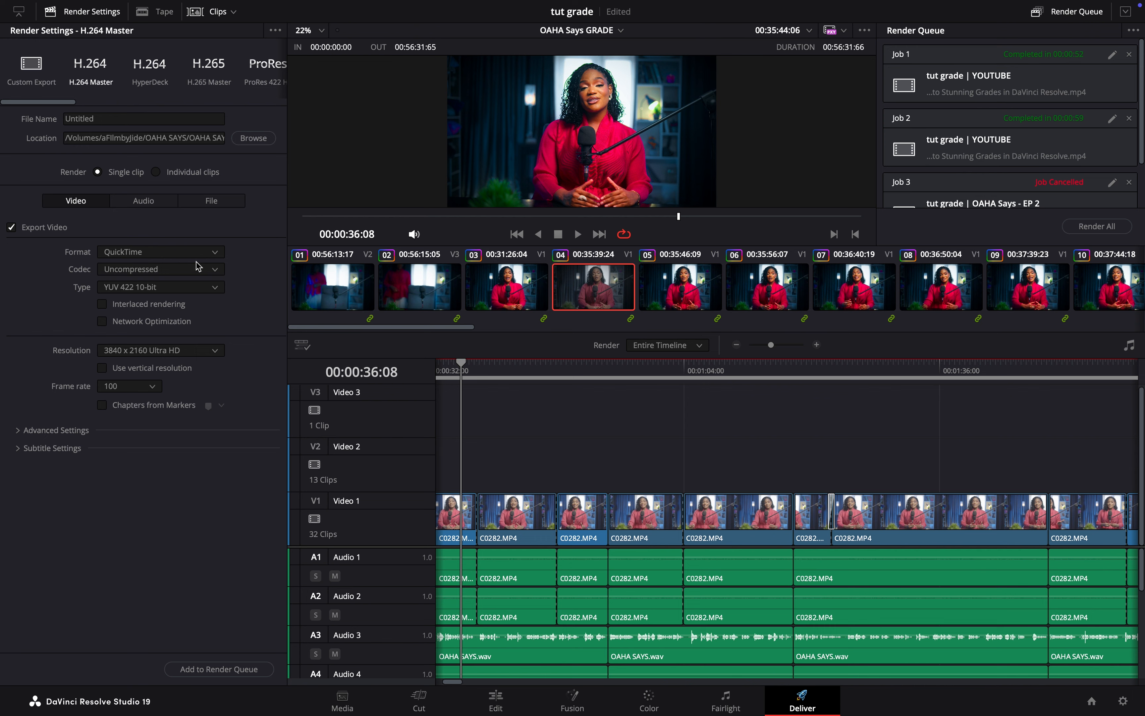
# Step: Select clip 03 and add the OAHA Says GRADE timeline to the render queue, accepting its offline clips
pyautogui.click(527, 294)
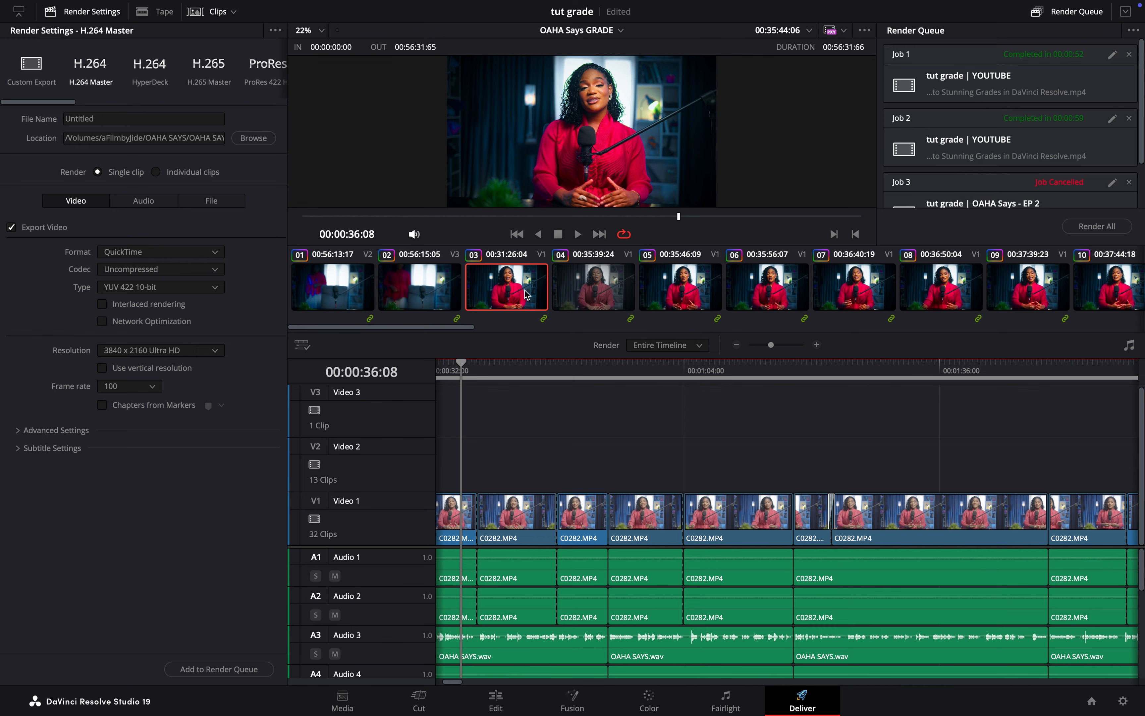
pyautogui.click(236, 667)
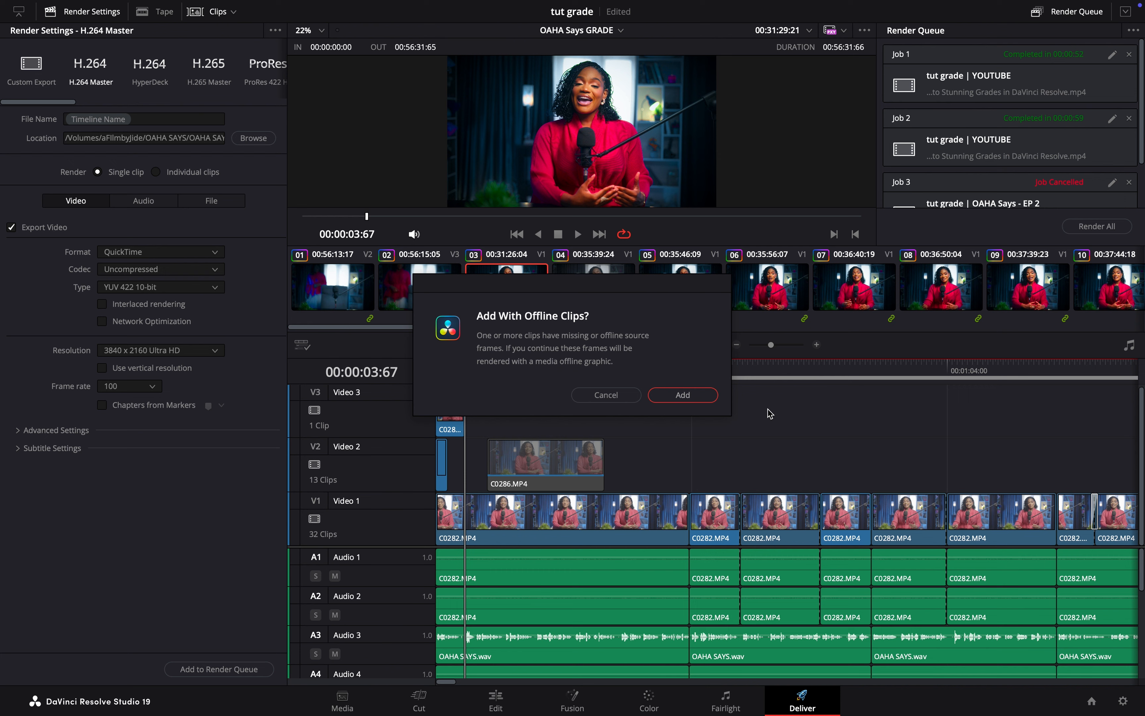
pyautogui.click(671, 393)
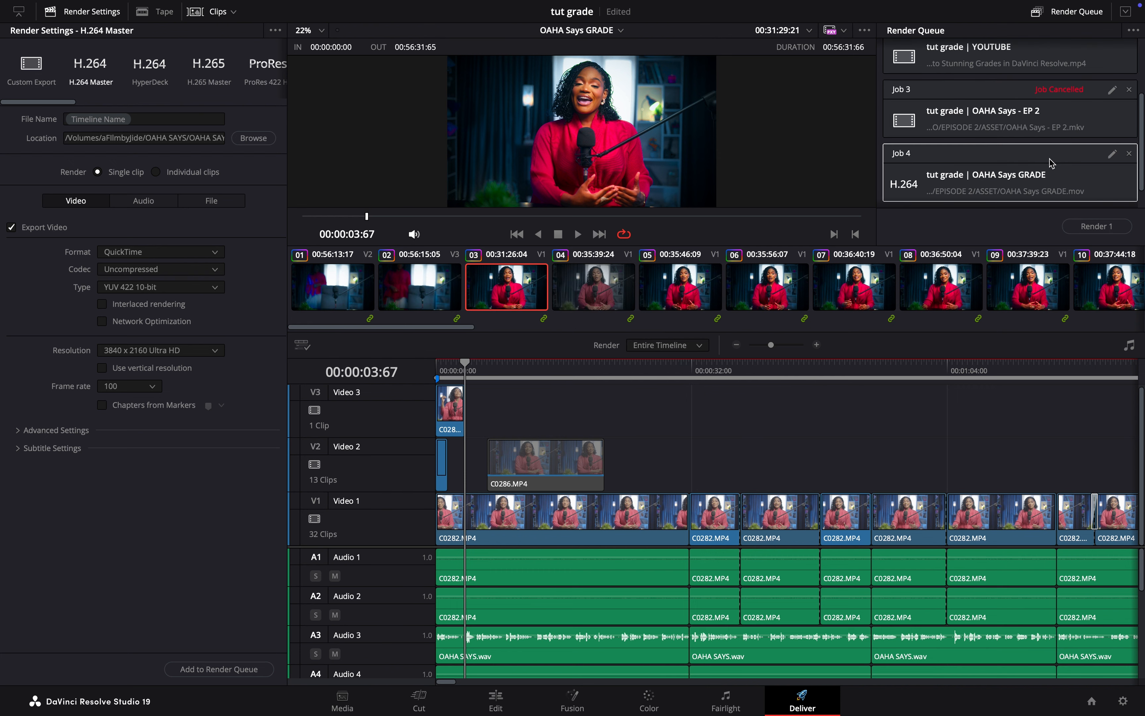
pyautogui.scroll(-2, 1057, 185)
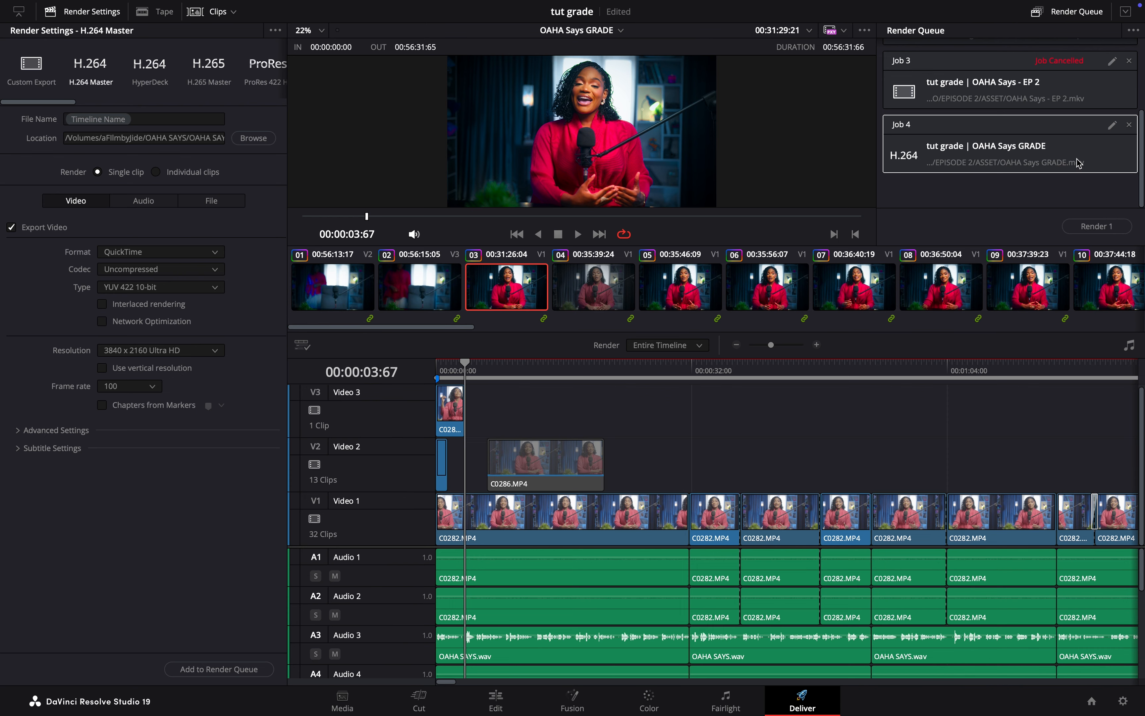
# Step: Switch from DaVinci Resolve to the Downloads folder in Finder
pyautogui.press('super+Tab')
pyautogui.press('super+Tab')
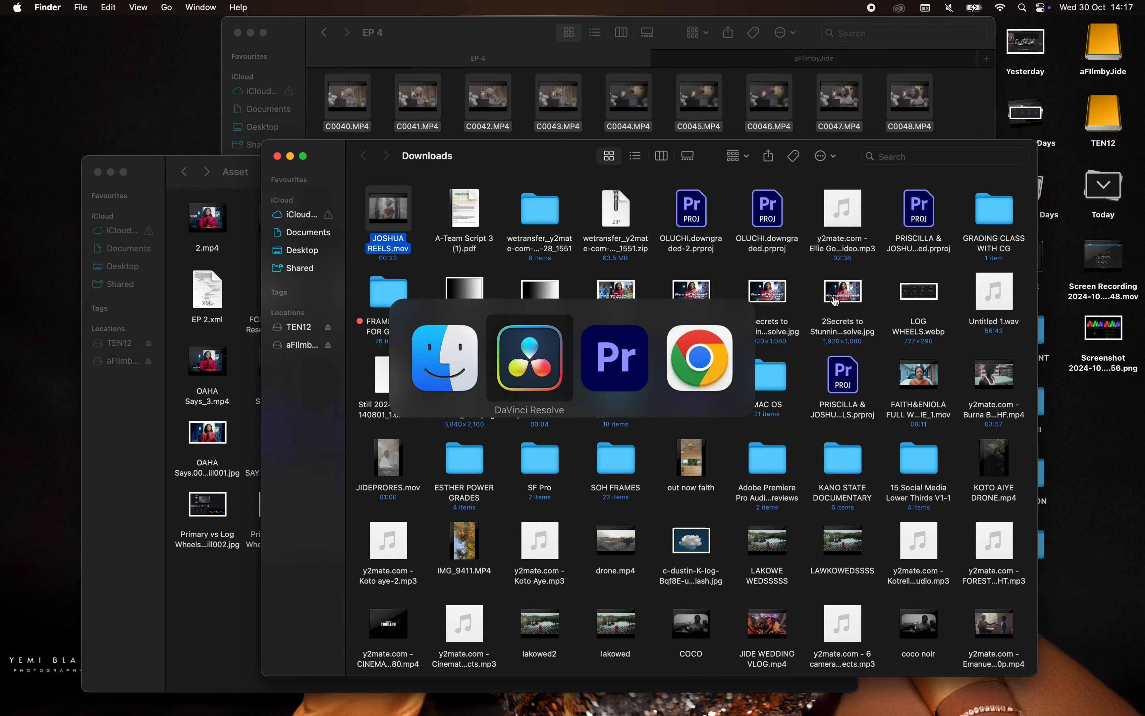
pyautogui.press('super+Tab')
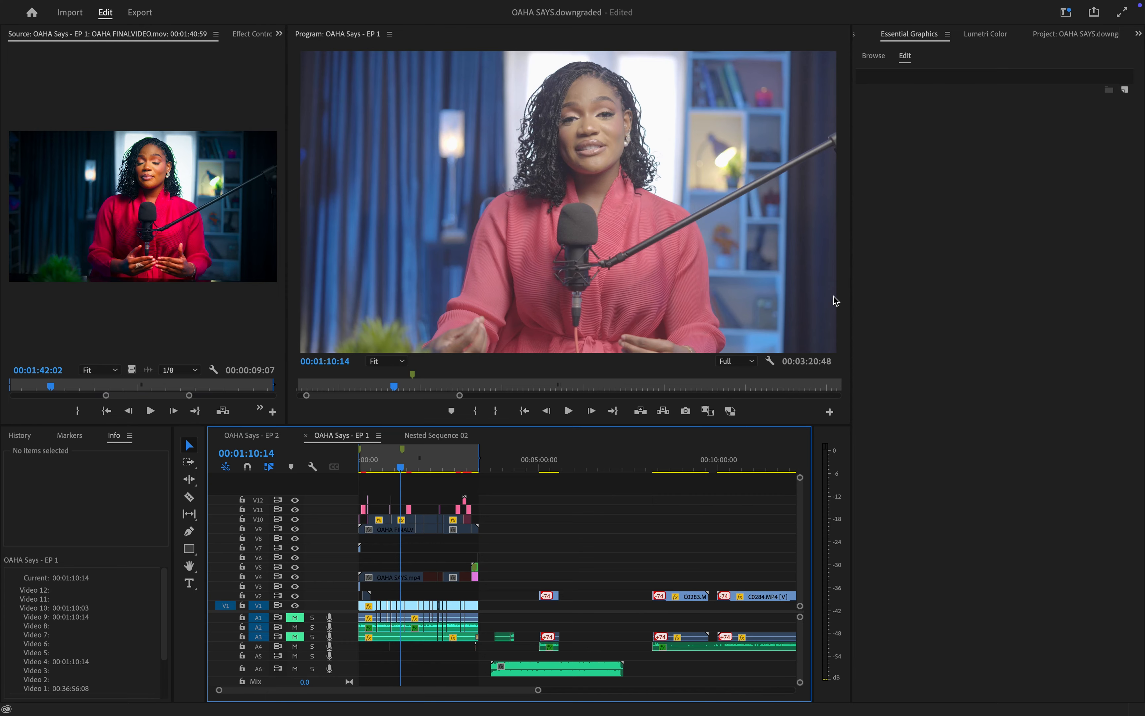
pyautogui.press('super+Tab')
pyautogui.press('super+Tab')
pyautogui.press('Tab')
pyautogui.press('Tab')
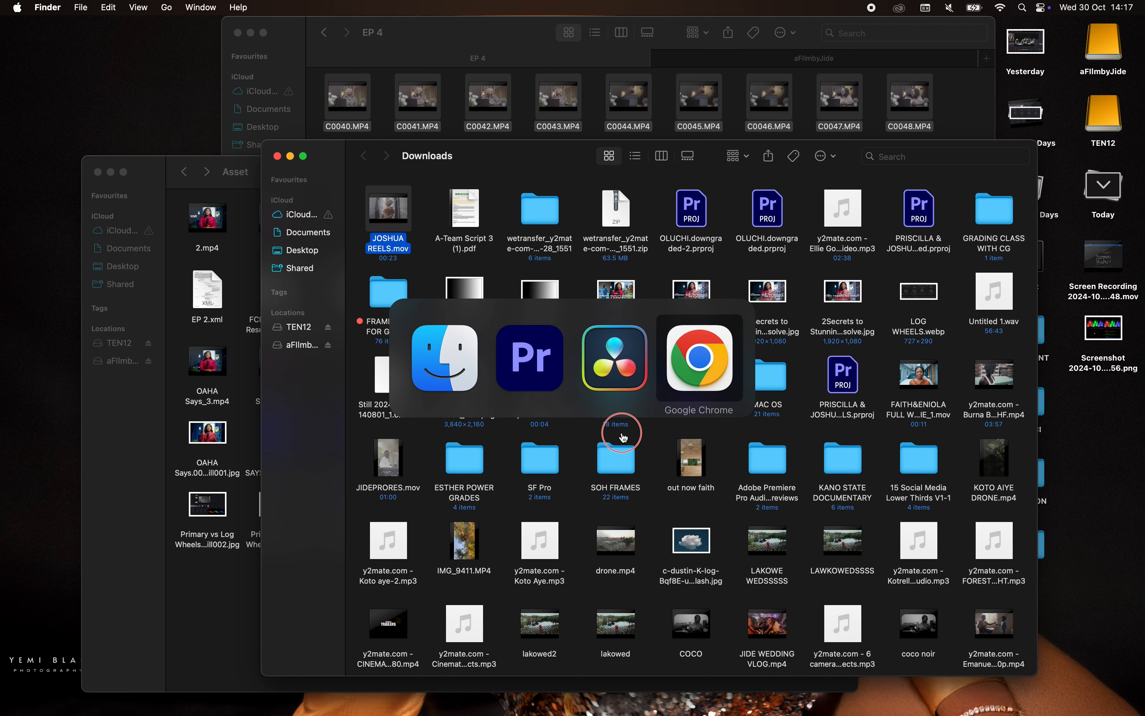
pyautogui.press('Escape')
# Step: Preview the OAHA FINALVIDEO file in Downloads, scrub to about 02:15, and close the preview
pyautogui.scroll(-15, 720, 461)
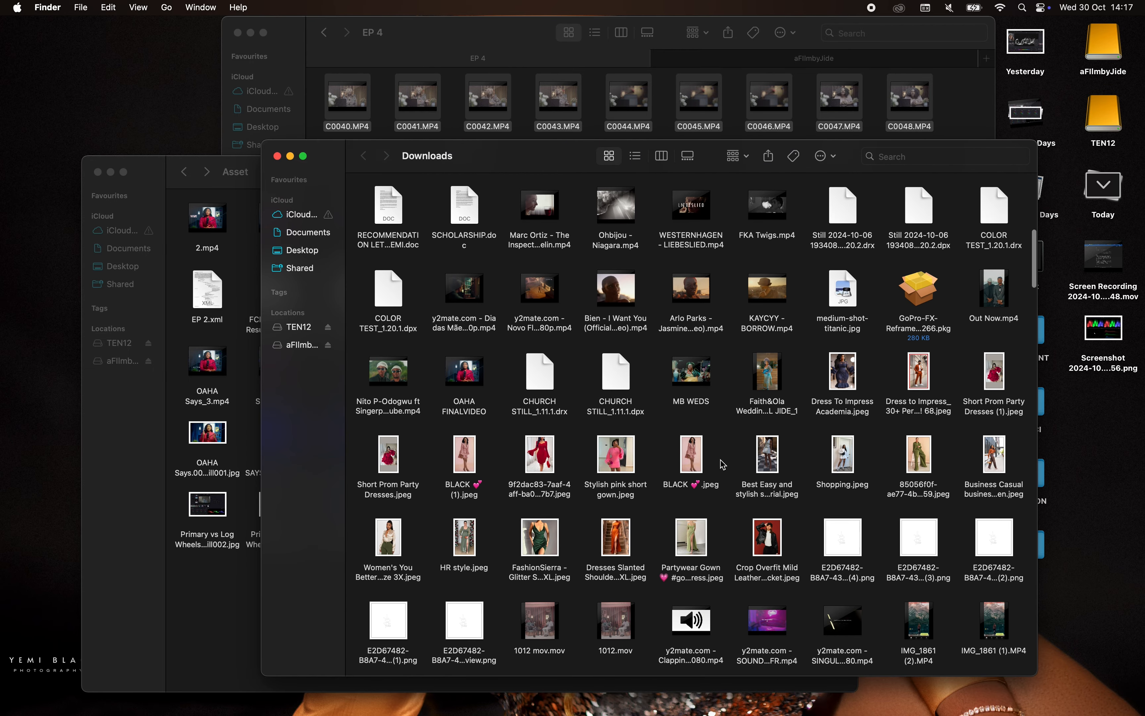
pyautogui.click(464, 374)
pyautogui.press('space')
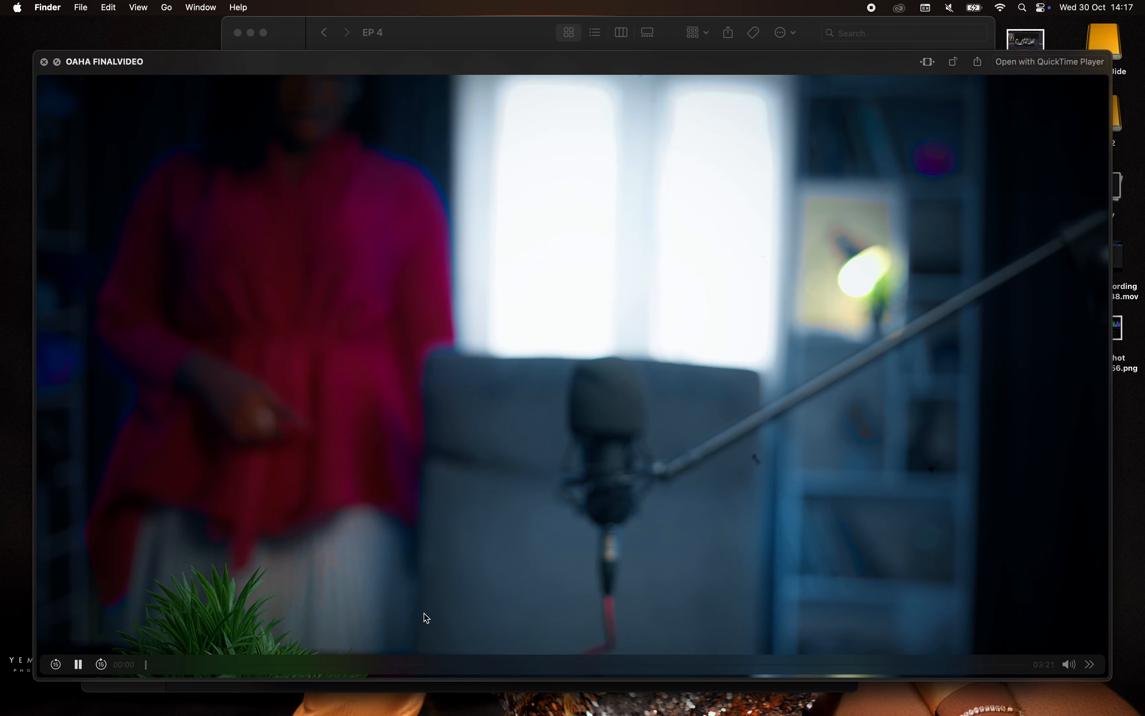
pyautogui.moveTo(173, 671); pyautogui.dragTo(739, 704)
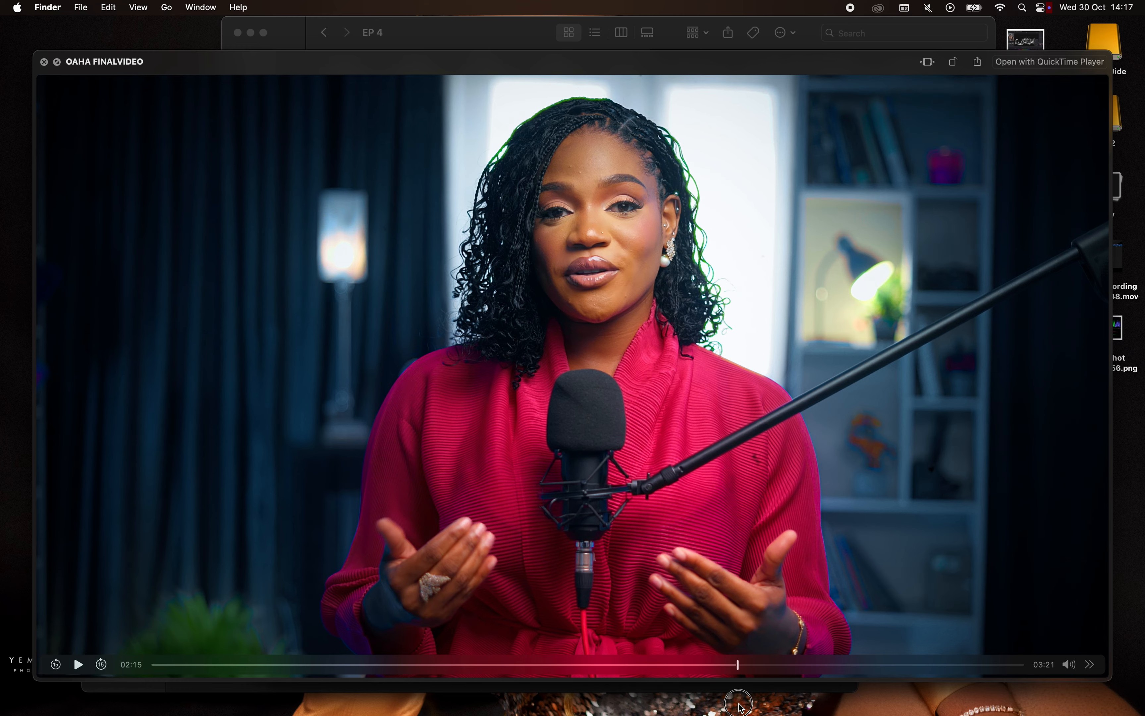
pyautogui.press('space')
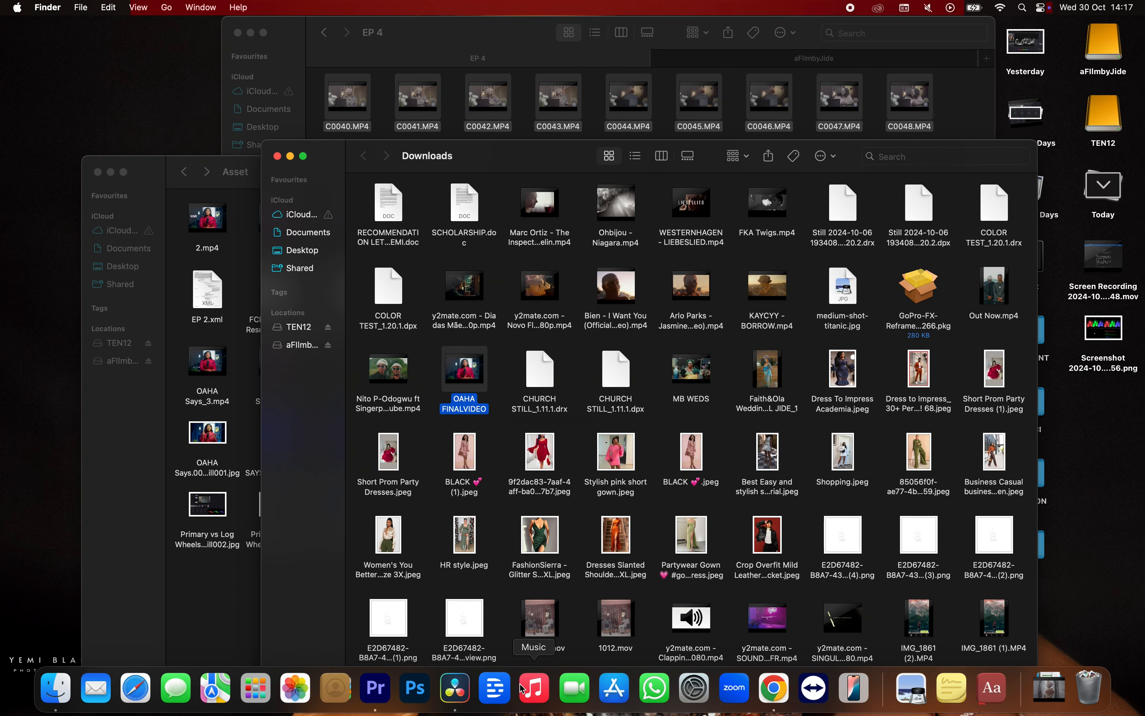
# Step: Switch to Premiere Pro and browse the media items in the OAHA SAYS.downgraded project
pyautogui.click(375, 687)
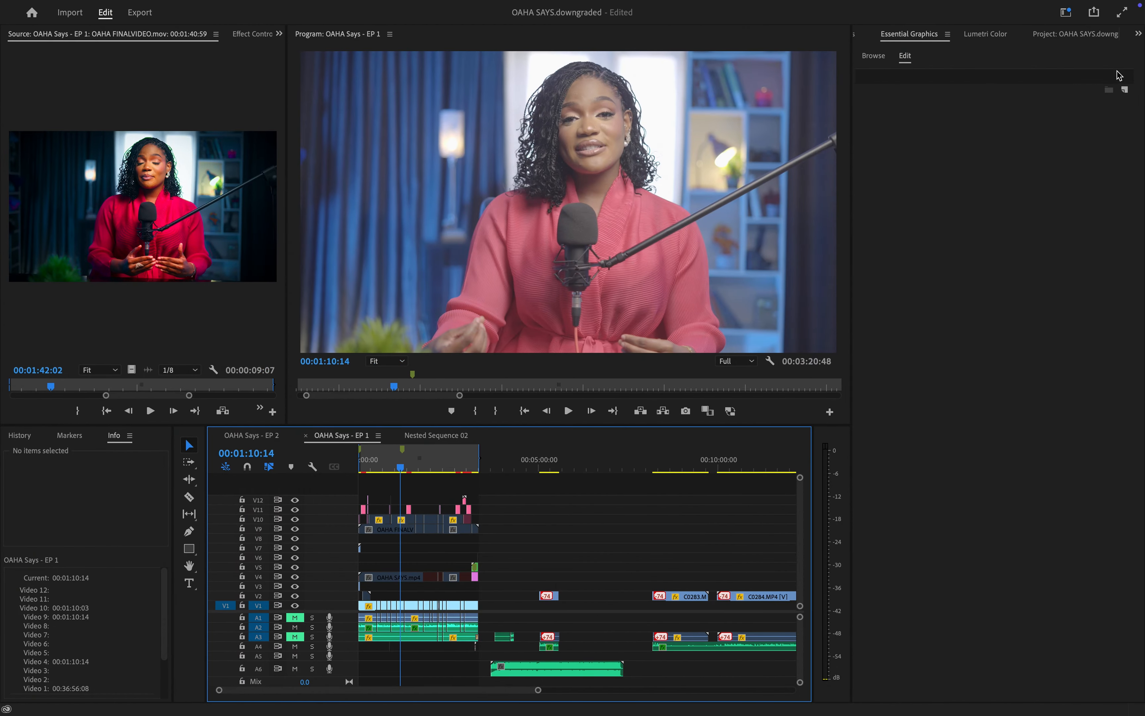
pyautogui.click(1089, 35)
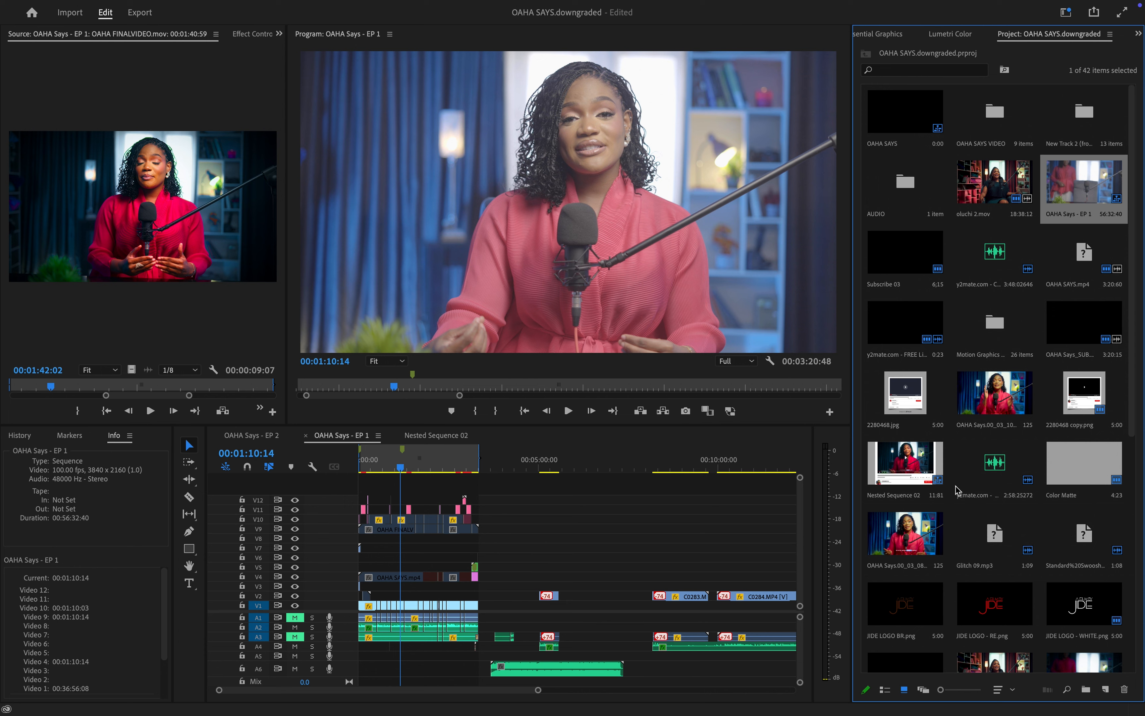
pyautogui.scroll(-10, 956, 490)
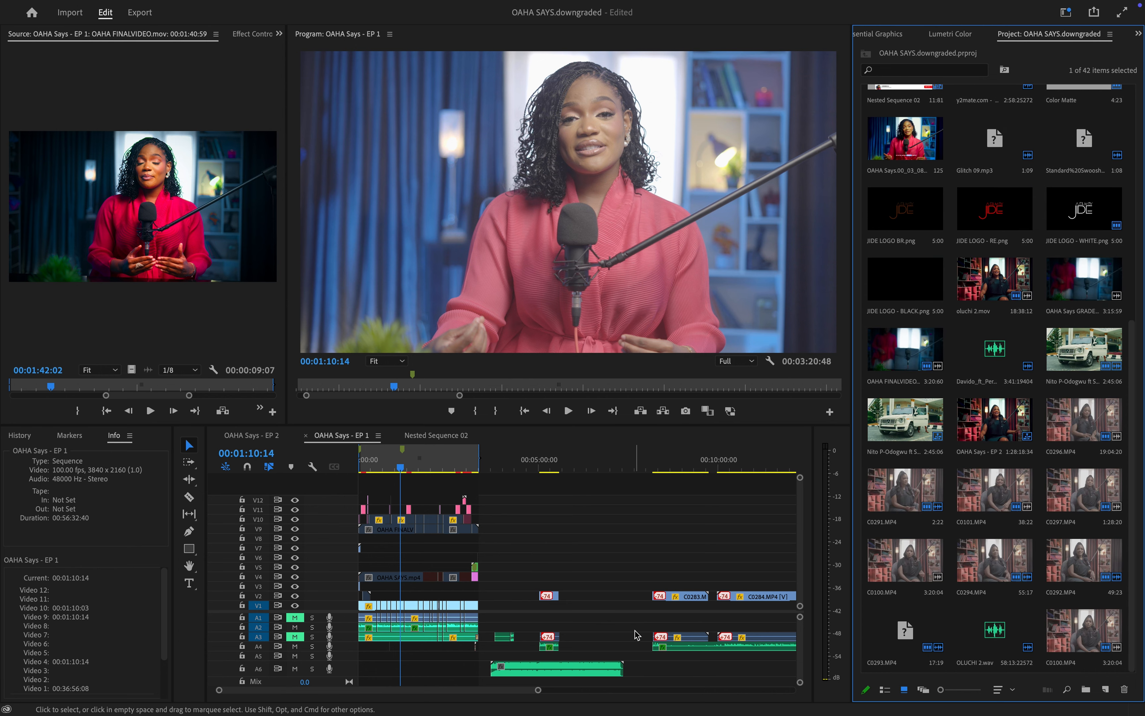
# Step: Enable the first OAHA FINALVIDEO.mov clip on track V9 of the OAHA Says - EP 1 sequence
pyautogui.scroll(10, 451, 579)
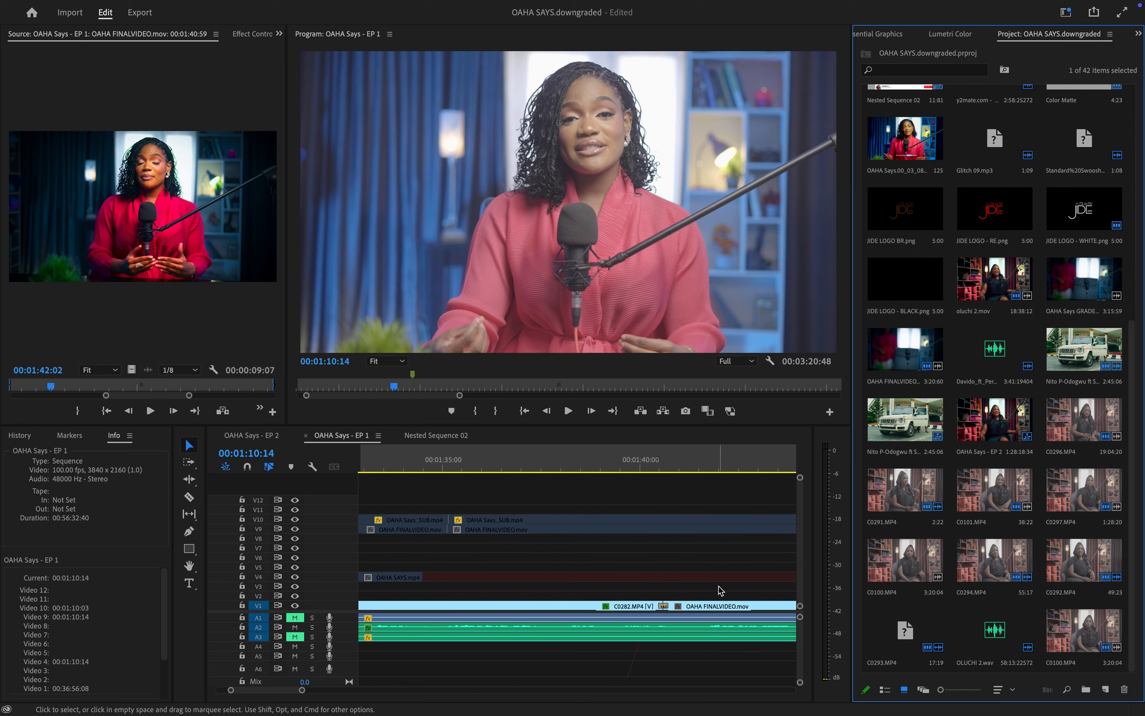
pyautogui.scroll(-10, 637, 616)
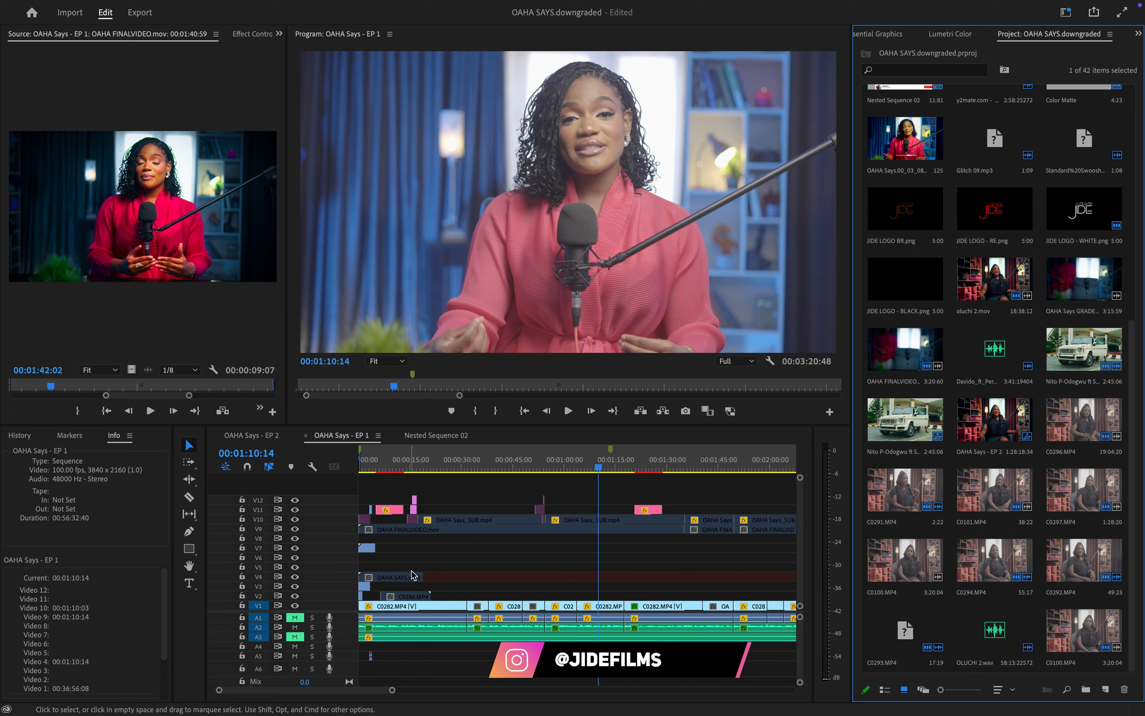
pyautogui.rightClick(438, 530)
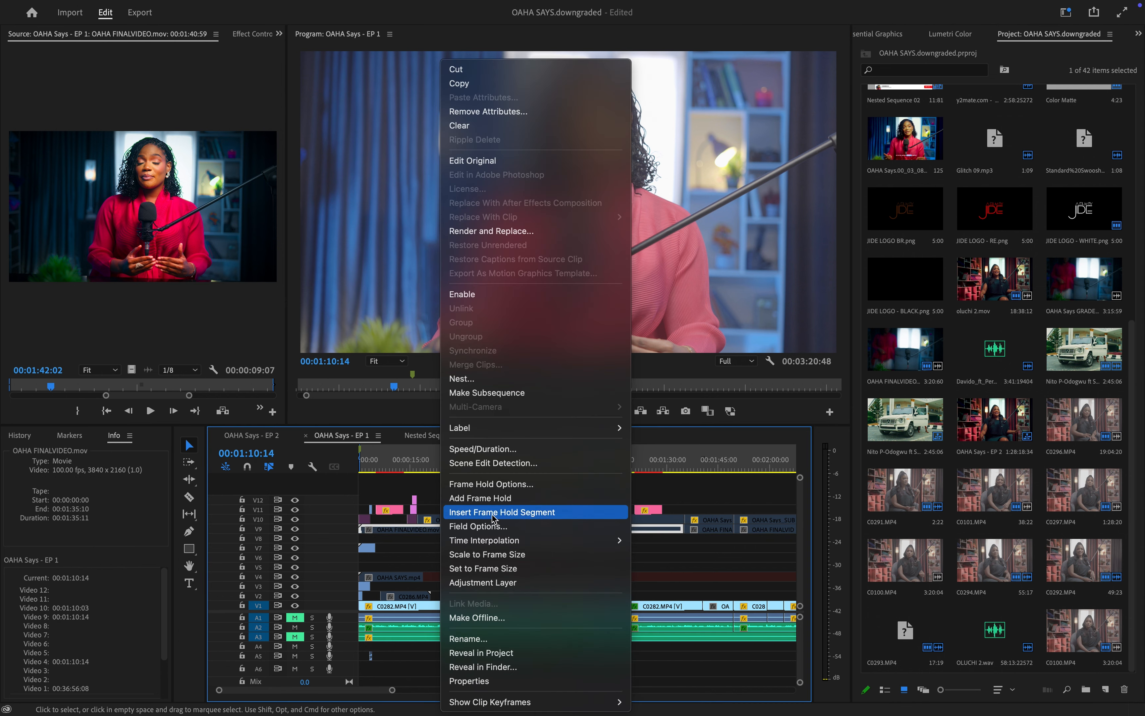
pyautogui.click(497, 295)
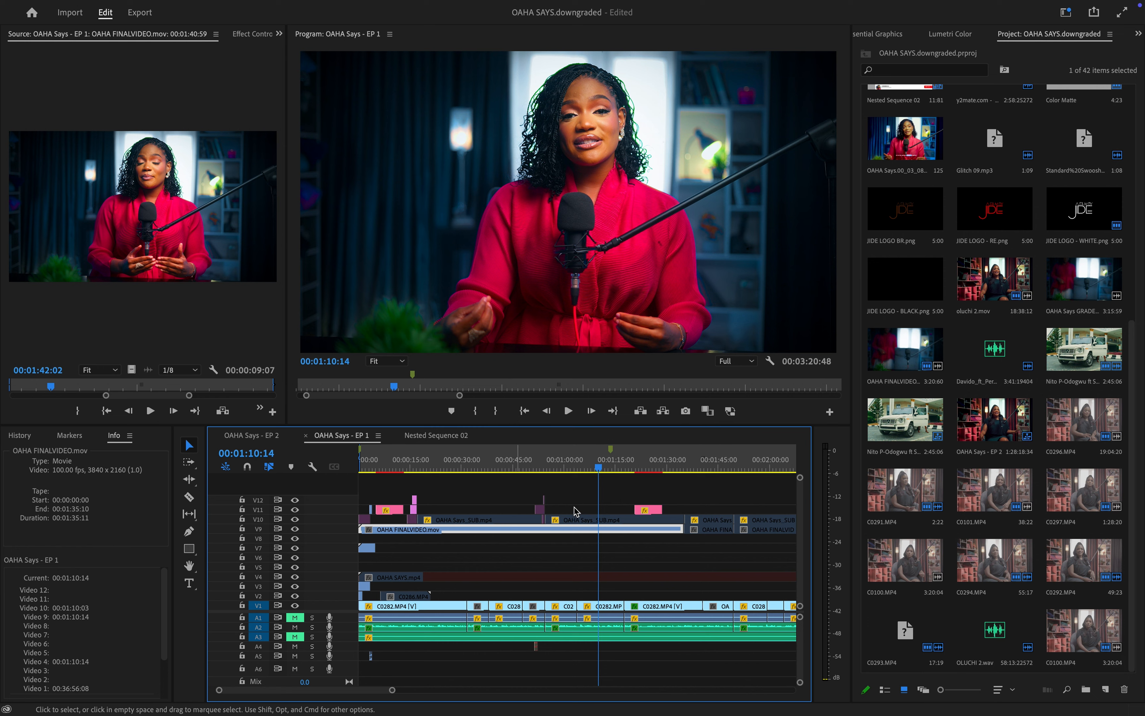
# Step: Compare the ungraded and graded images at 00:01:04:55 by hiding and showing track V9
pyautogui.click(580, 467)
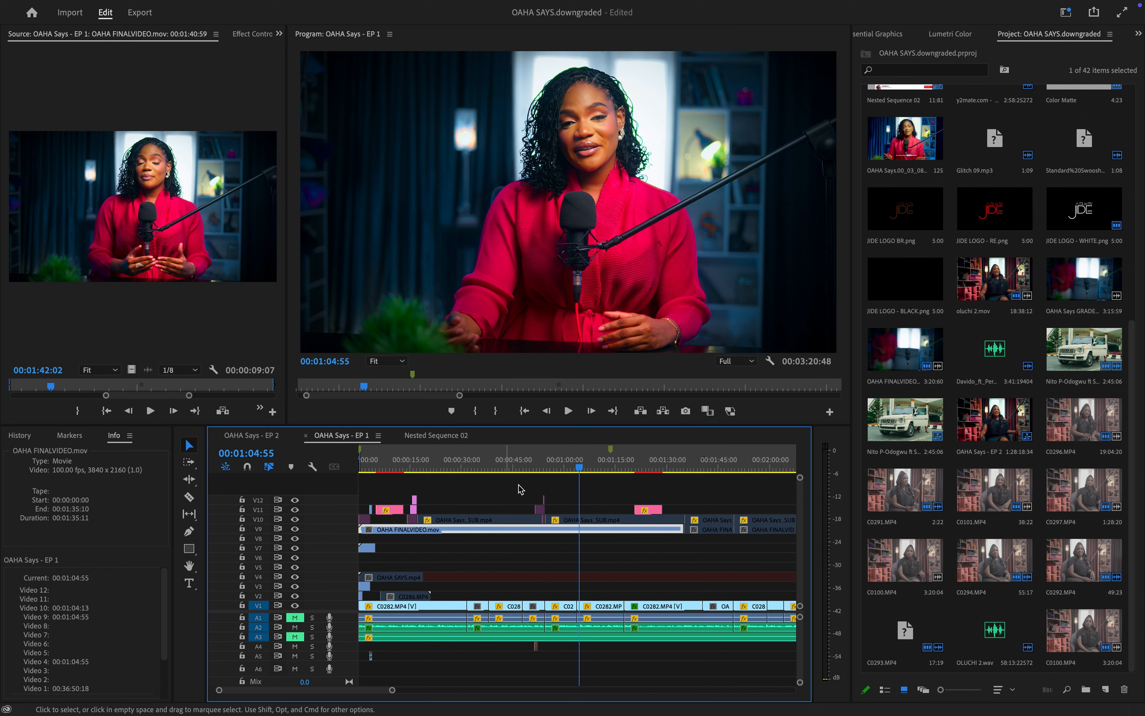
pyautogui.click(299, 530)
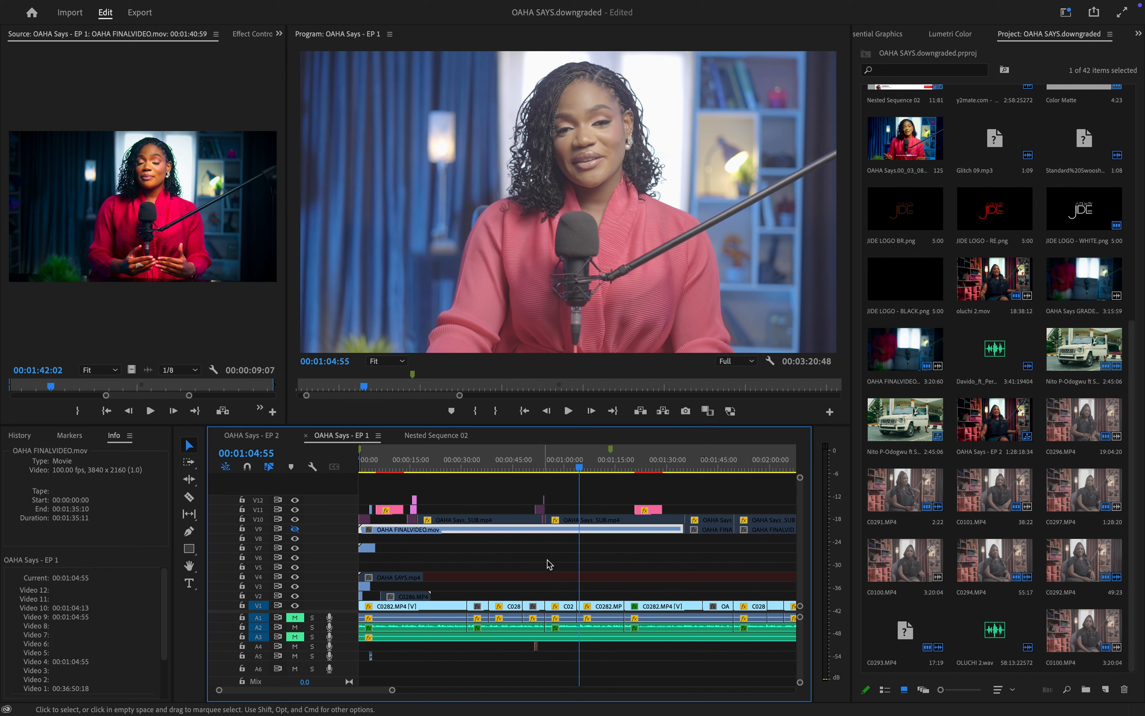
pyautogui.click(296, 529)
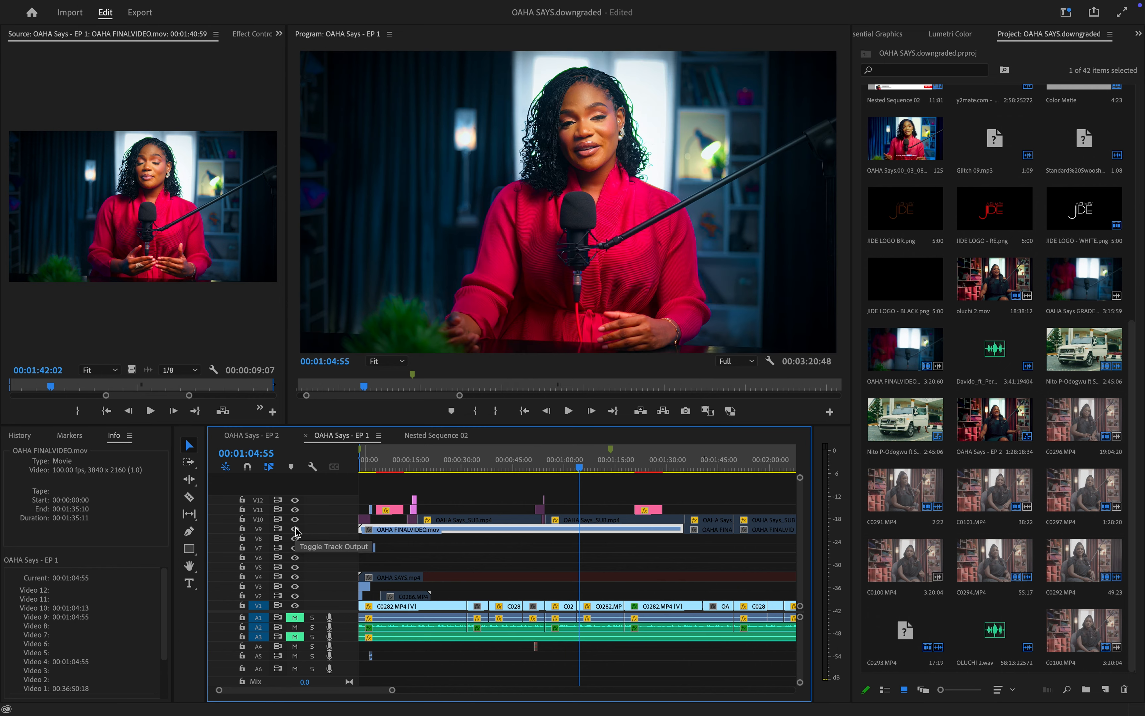
# Step: Scrub through the graded section at 00:01:17:05, 00:00:08:96 and 00:00:16:04, selecting the first lower-third graphic on V11
pyautogui.moveTo(580, 468); pyautogui.dragTo(622, 470)
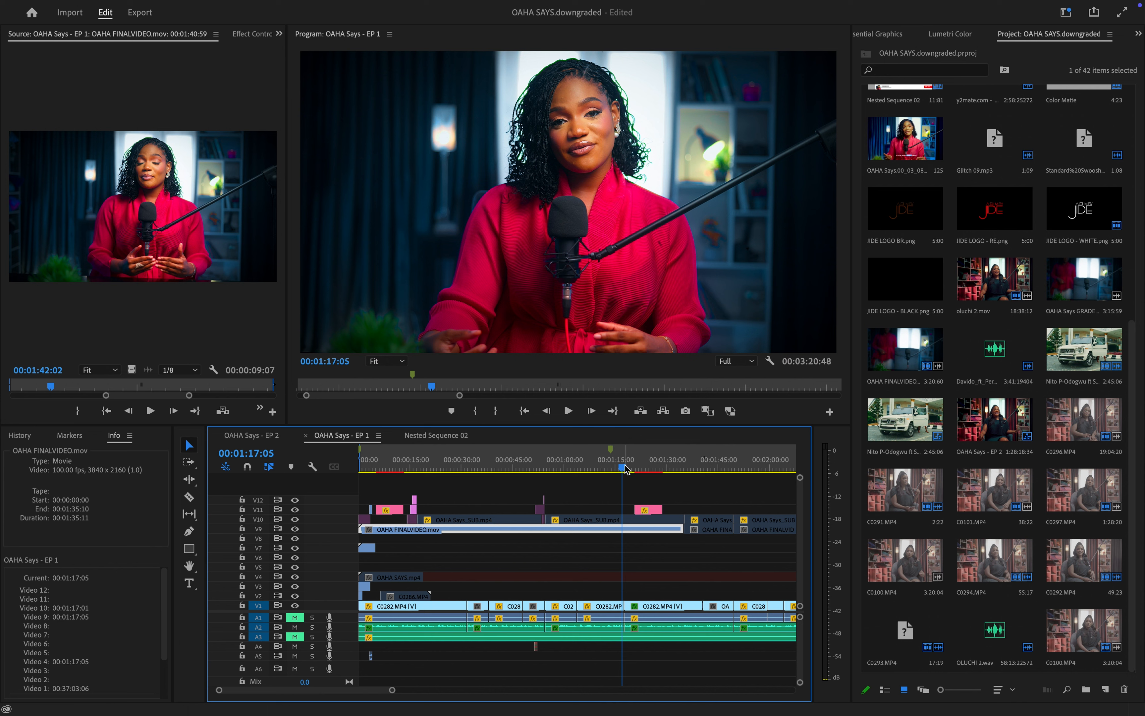
pyautogui.moveTo(625, 469); pyautogui.dragTo(389, 471)
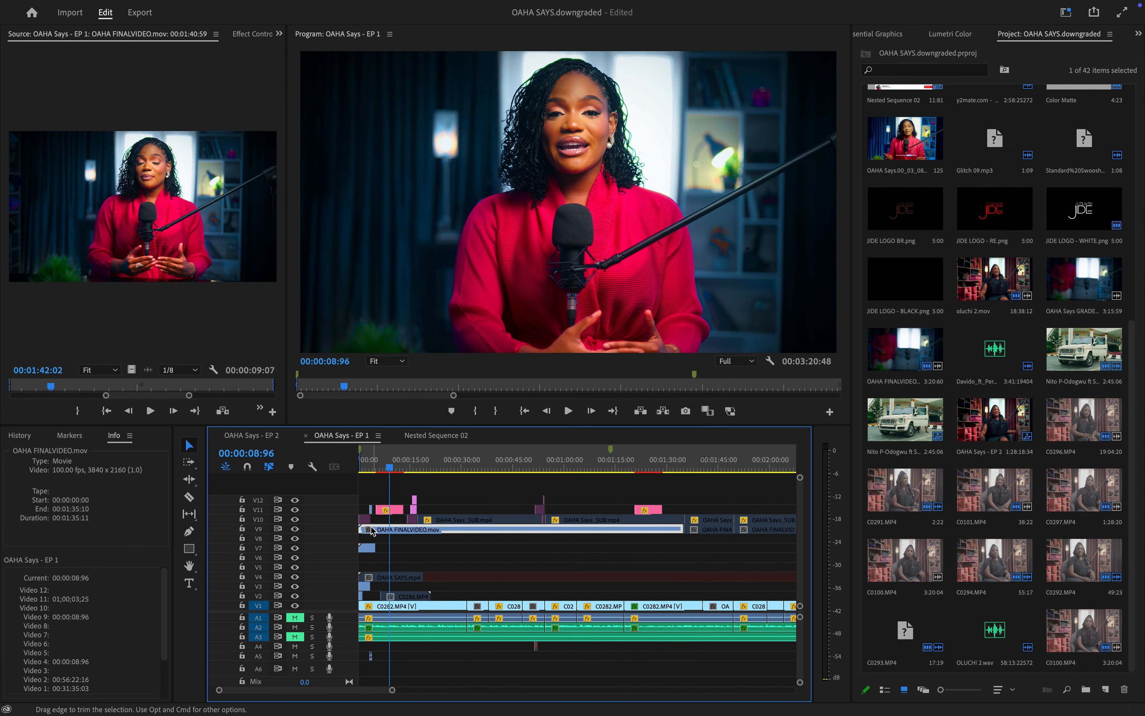
pyautogui.click(388, 510)
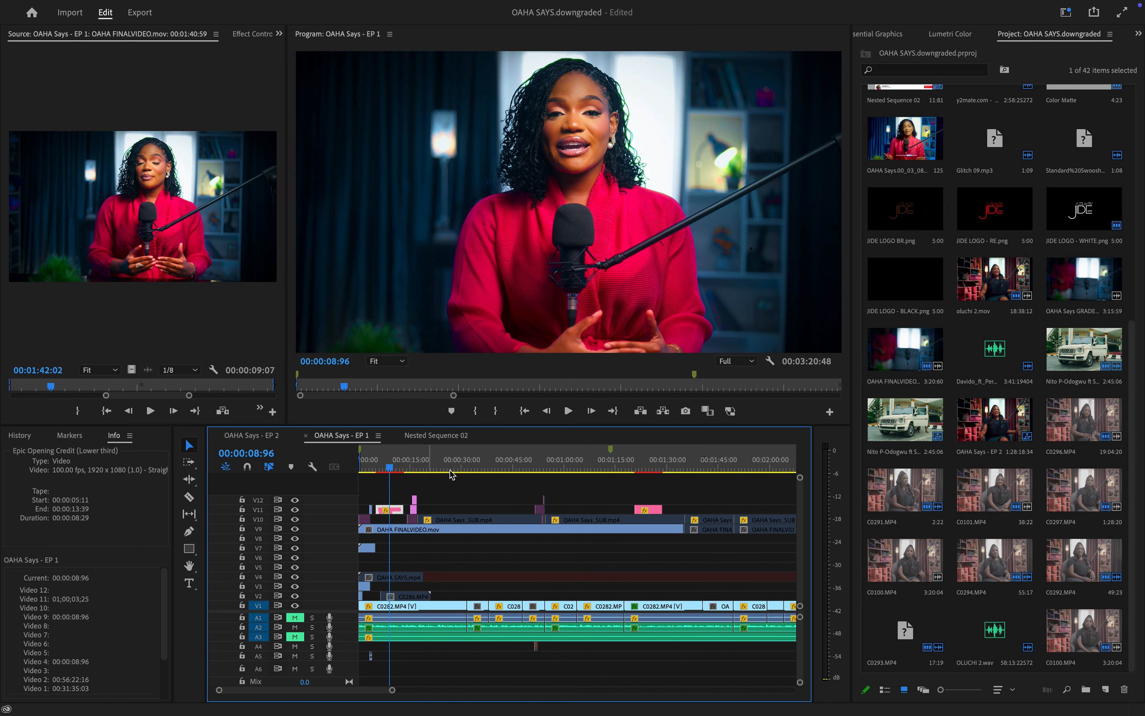
pyautogui.moveTo(385, 458); pyautogui.dragTo(416, 471)
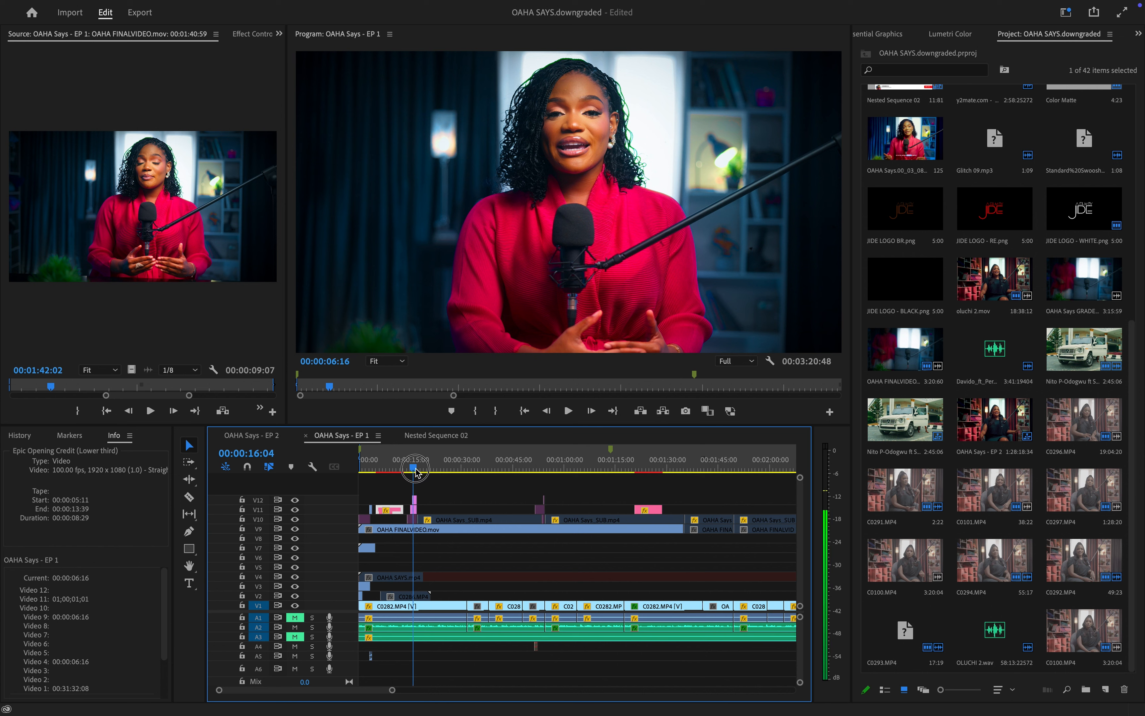
# Step: Place the playhead at 00:02:44:58 and enable all the remaining OAHA FINALVIDEO.mov clips on track V9
pyautogui.press('\\')
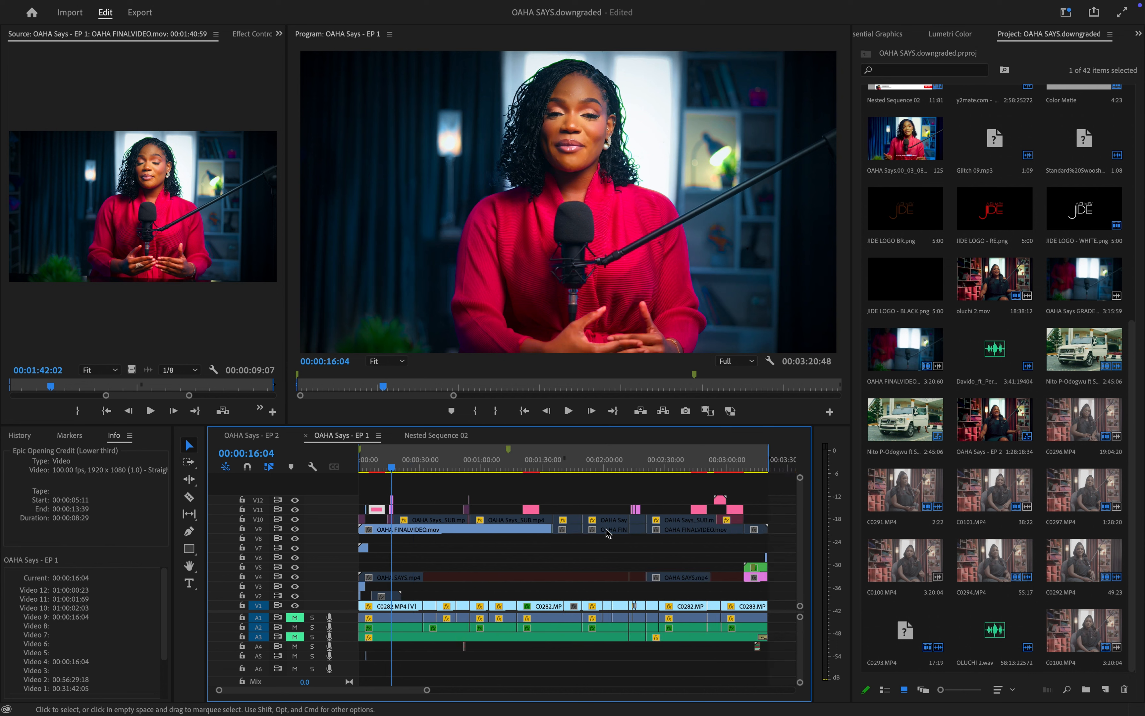
pyautogui.press('-')
pyautogui.click(515, 461)
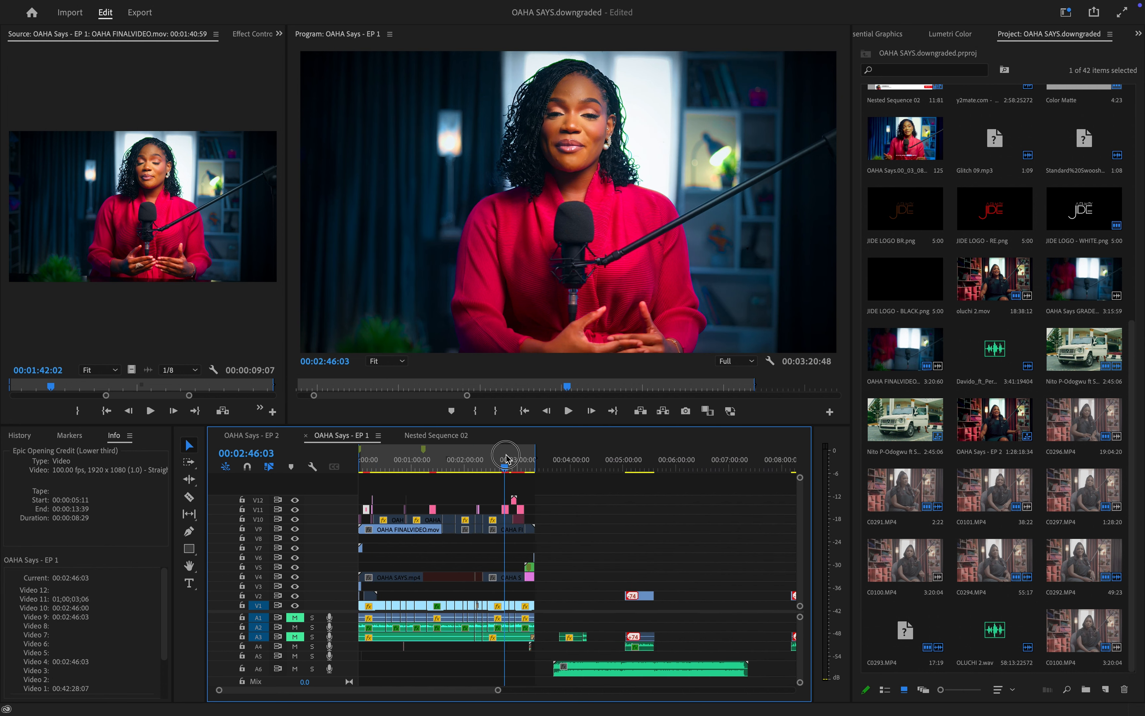
pyautogui.press('=')
pyautogui.press('=')
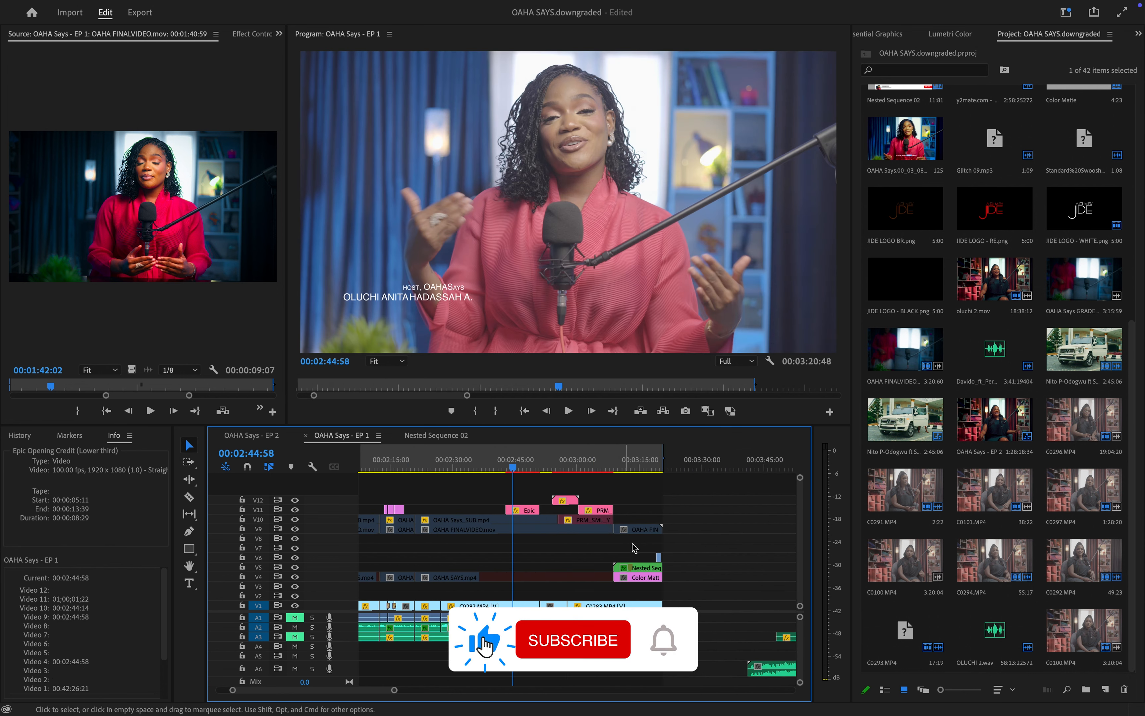
pyautogui.moveTo(641, 544); pyautogui.dragTo(422, 529)
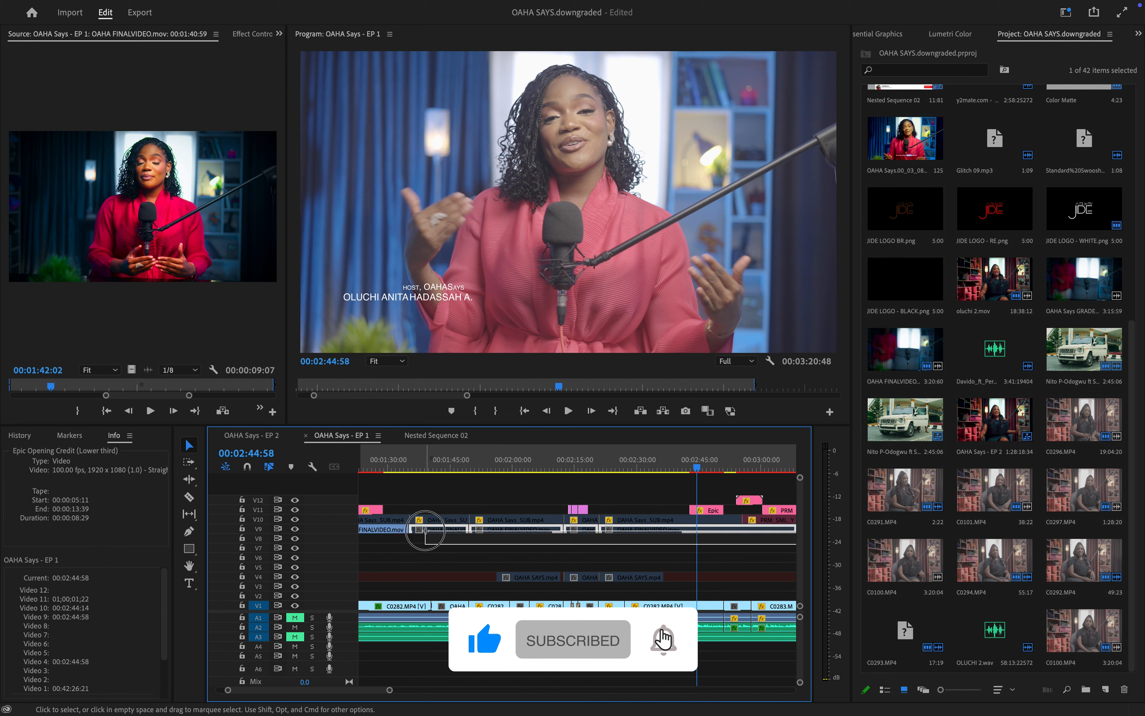
pyautogui.rightClick(426, 530)
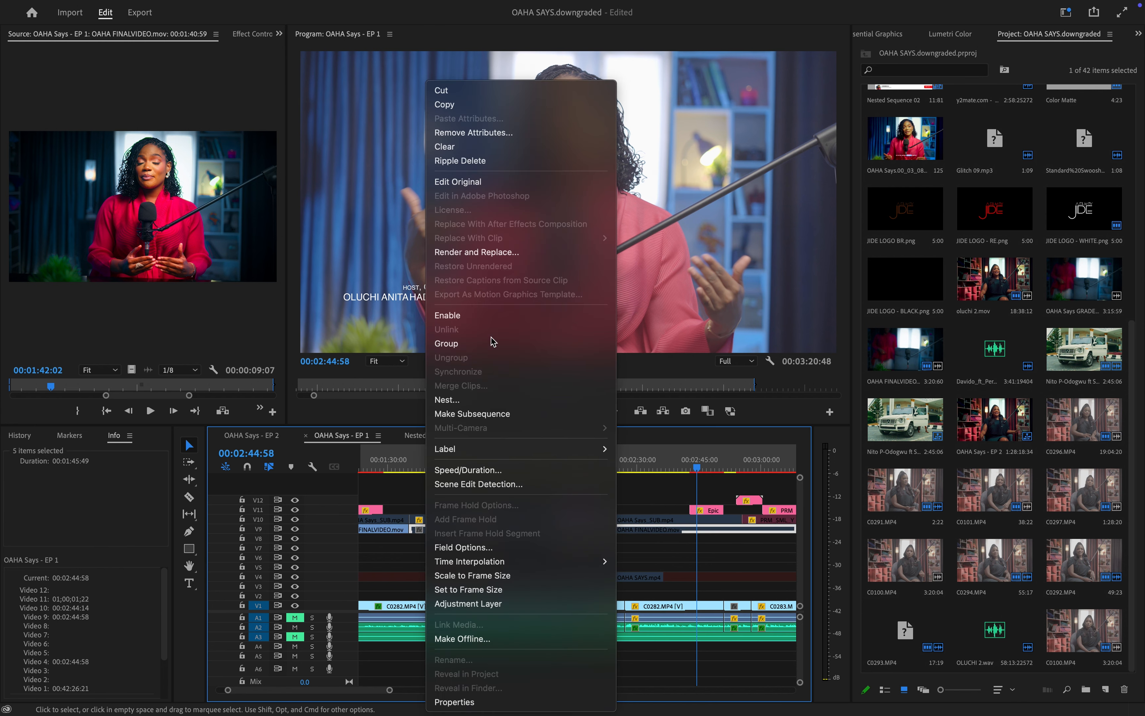
pyautogui.click(474, 317)
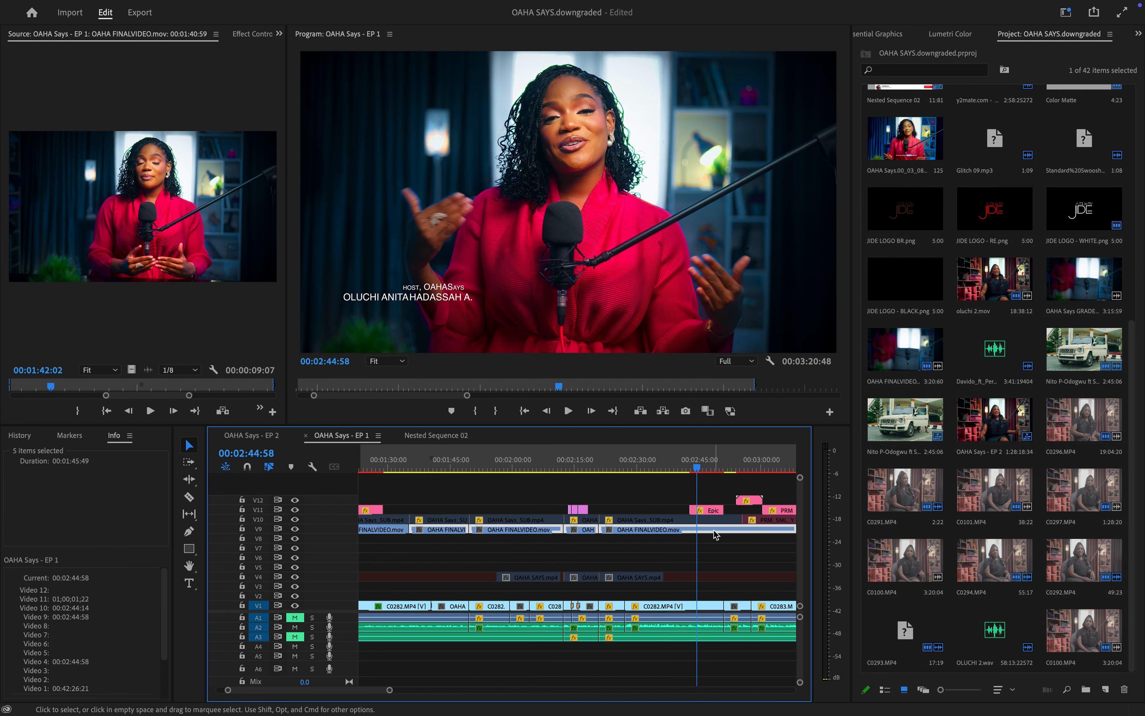
# Step: Compare the ungraded and graded images at 00:02:44:58 by hiding and showing track V9
pyautogui.hscroll(3, 715, 534)
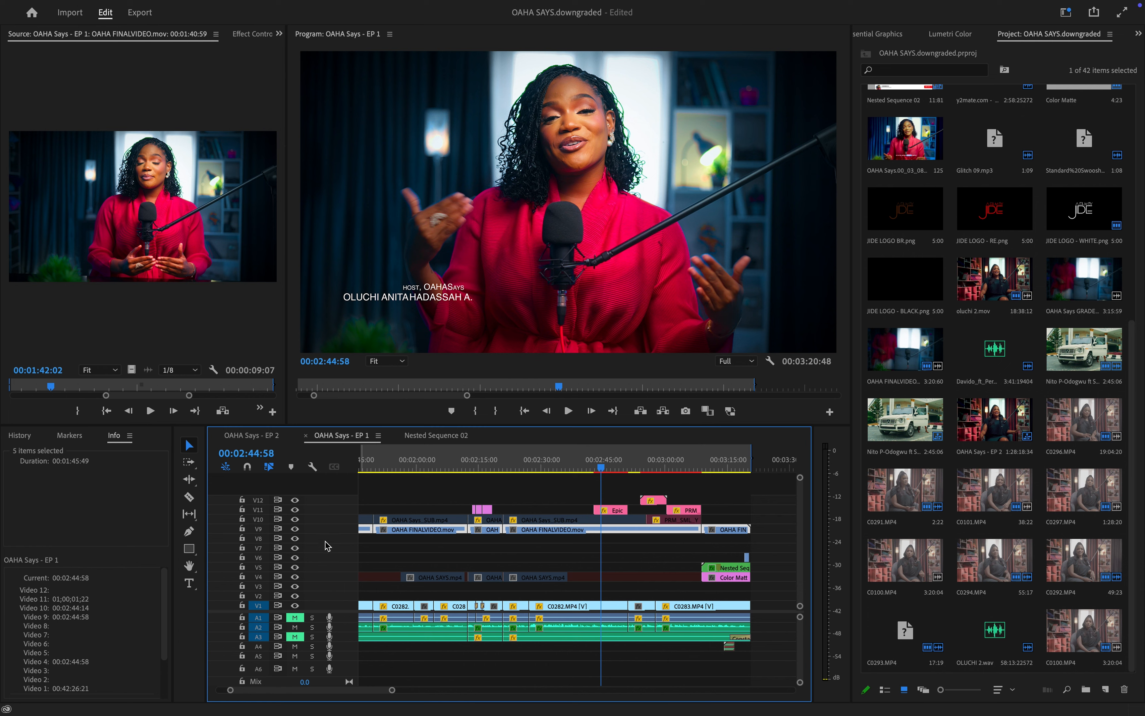
pyautogui.click(295, 529)
pyautogui.click(295, 529)
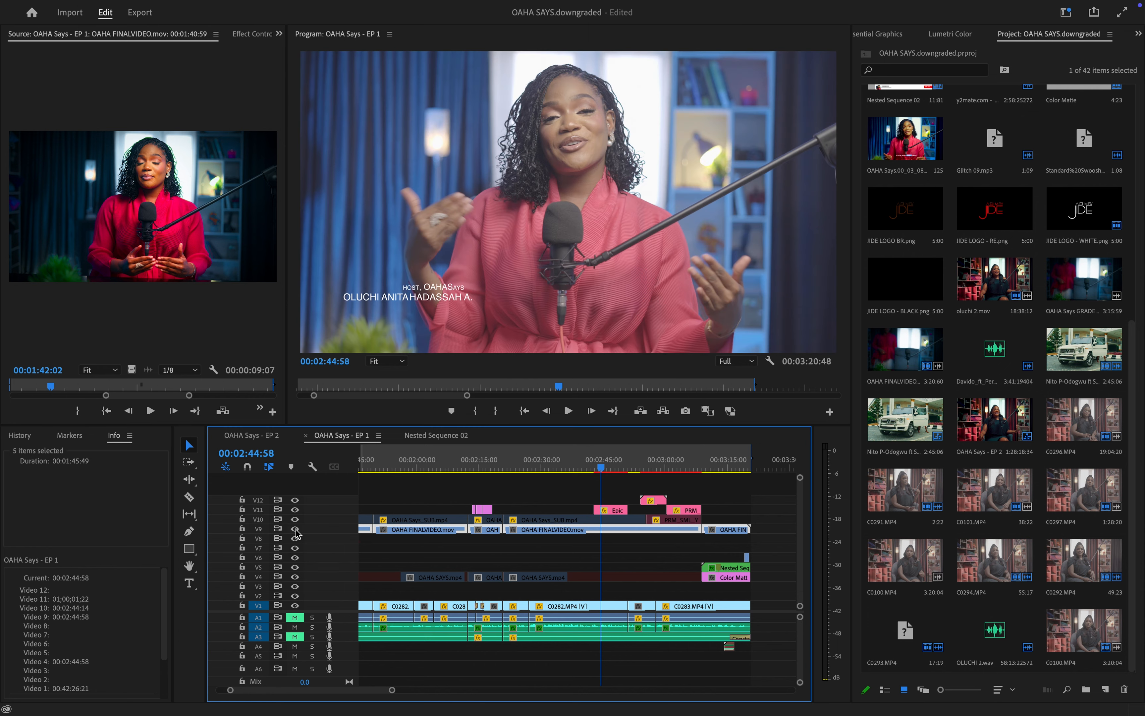
pyautogui.click(295, 529)
pyautogui.click(295, 529)
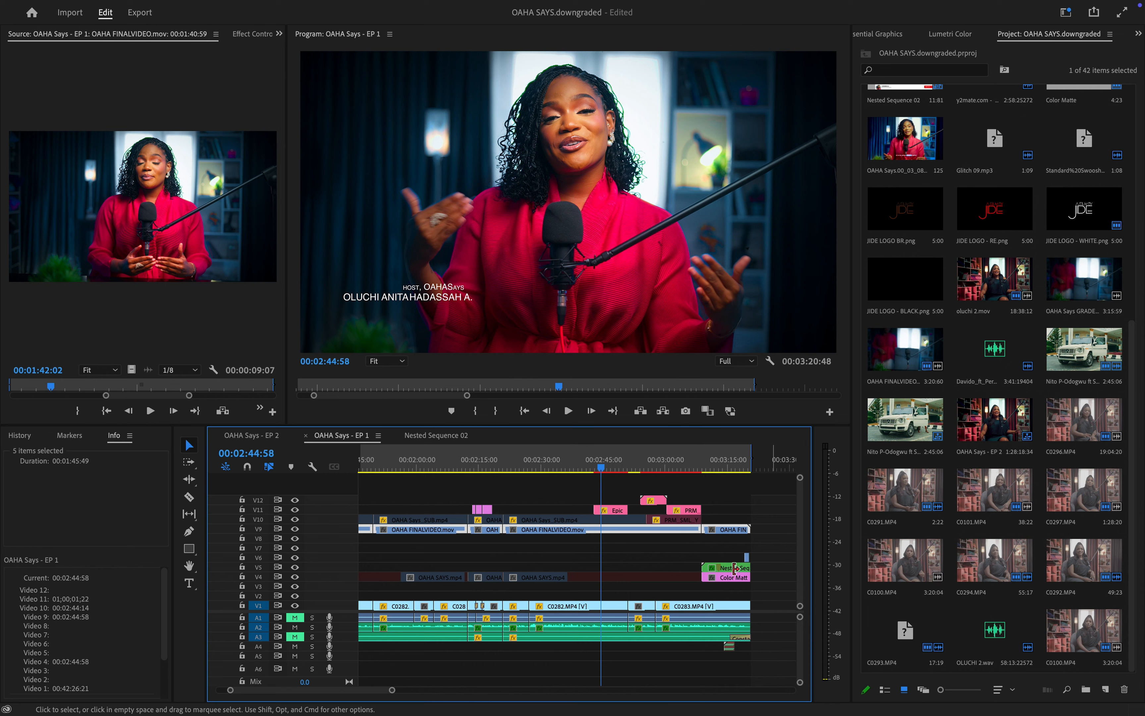
# Step: Select the OAHA FINALVIDEO.mov clip under the playhead on V9 and open its full source file in the Source monitor
pyautogui.click(642, 559)
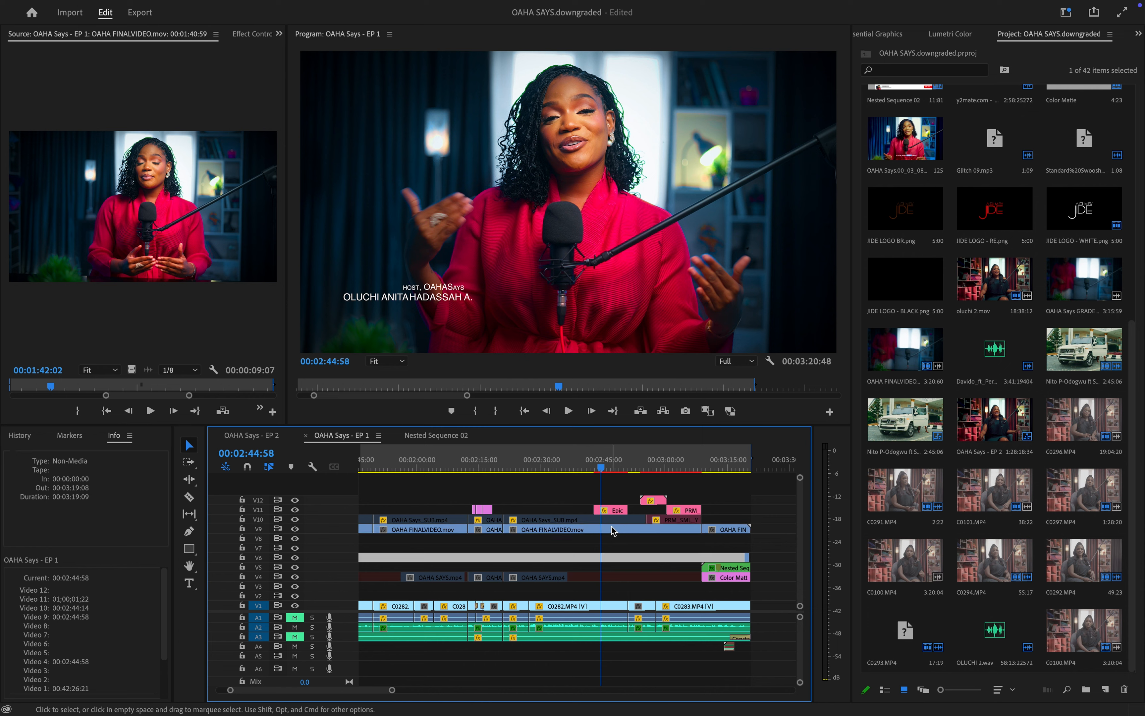
pyautogui.rightClick(613, 530)
pyautogui.click(659, 653)
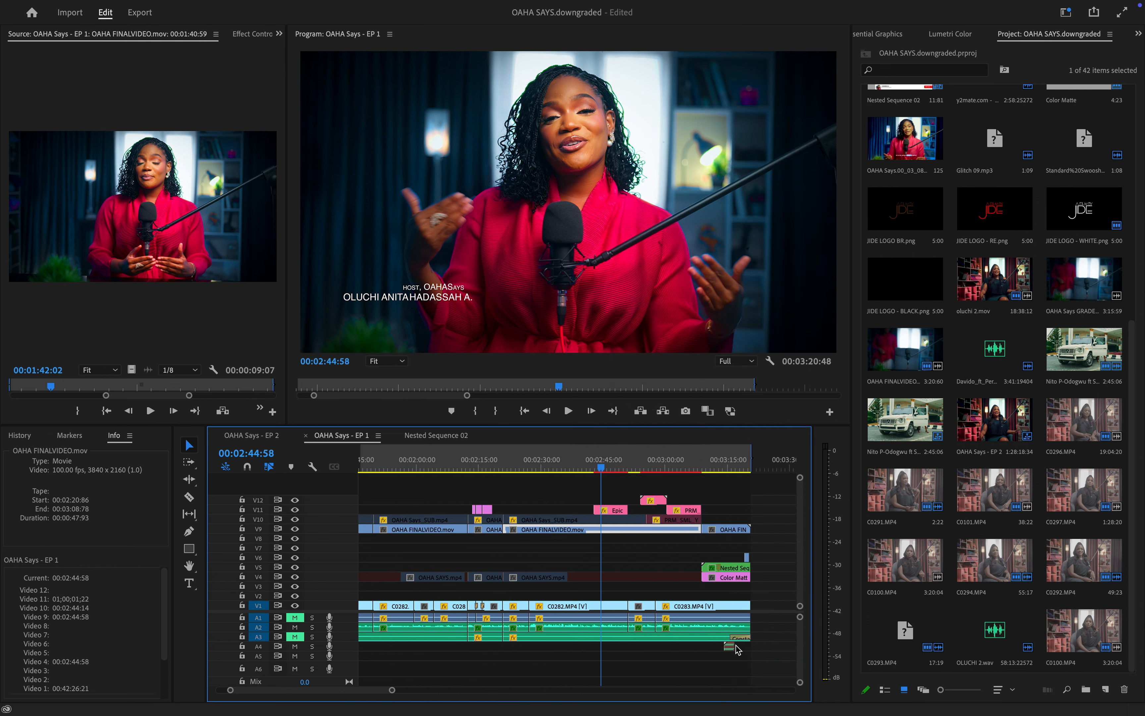
pyautogui.doubleClick(901, 349)
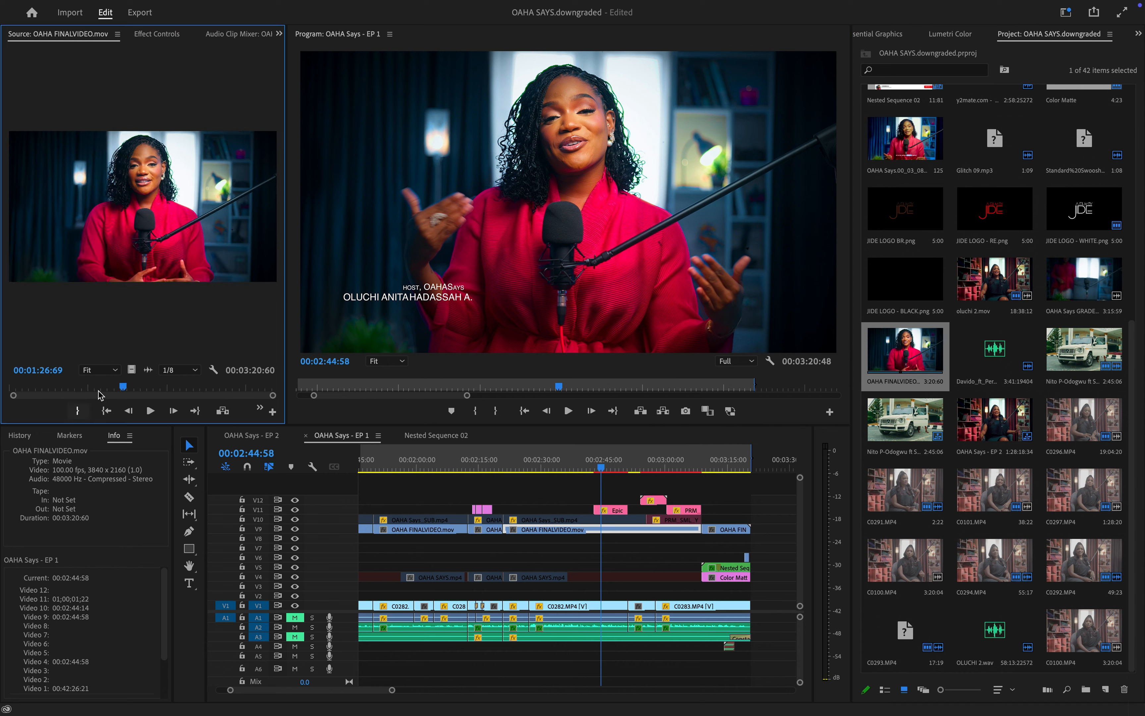
# Step: Try layering the full OAHA FINALVIDEO.mov from the sequence start on a new video track above V12
pyautogui.moveTo(406, 473); pyautogui.dragTo(339, 495)
pyautogui.press('-')
pyautogui.press('-')
pyautogui.press('-')
pyautogui.press('-')
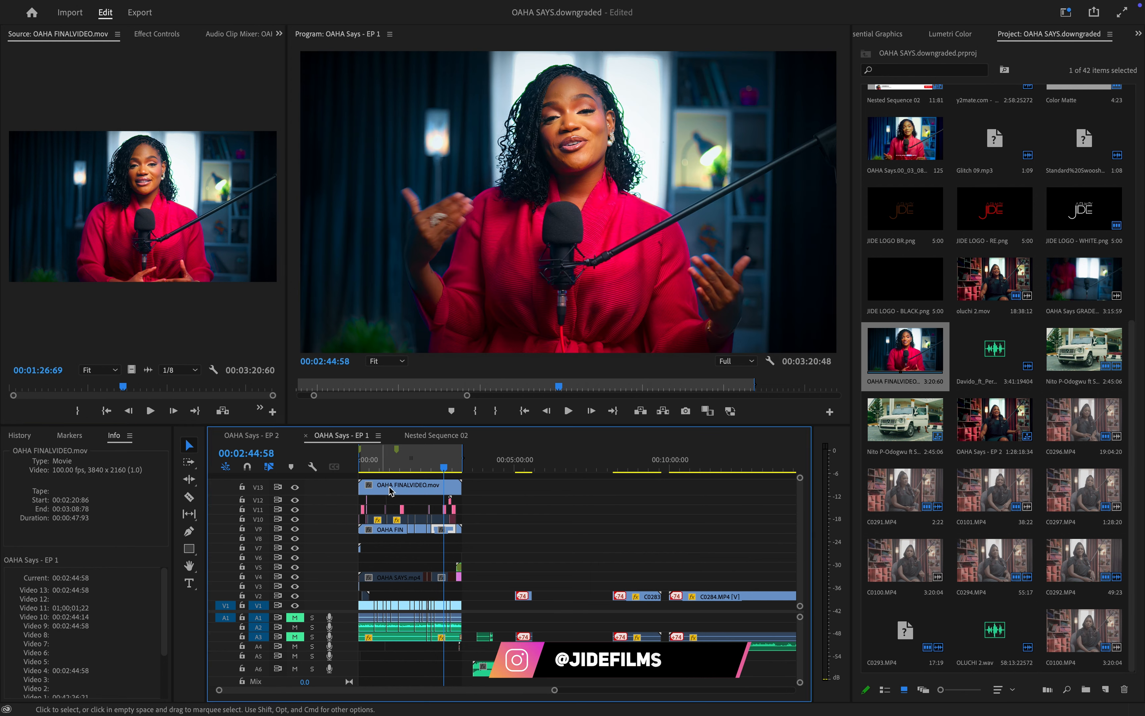
pyautogui.press('super+z')
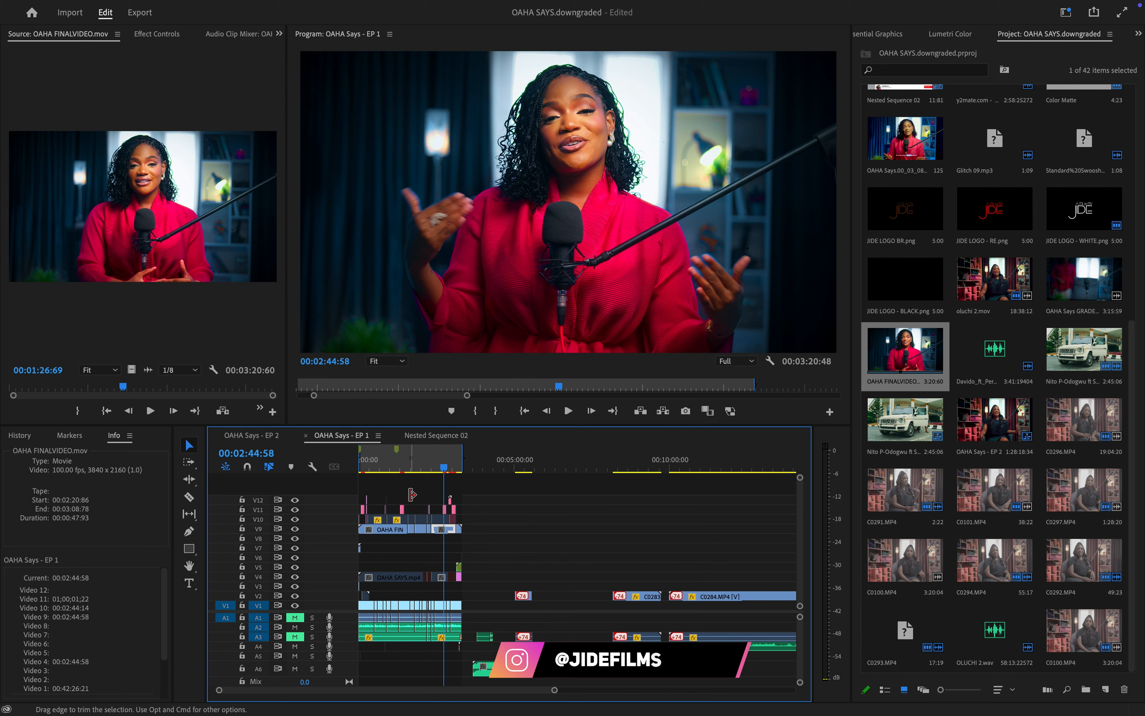
# Step: Scrub through the graded footage at 00:02:14:82, 00:02:49:56 and 00:02:48:53, and select the OAHA SAYS.wav clip below the playhead on A2
pyautogui.scroll(5, 412, 494)
pyautogui.scroll(5, 476, 497)
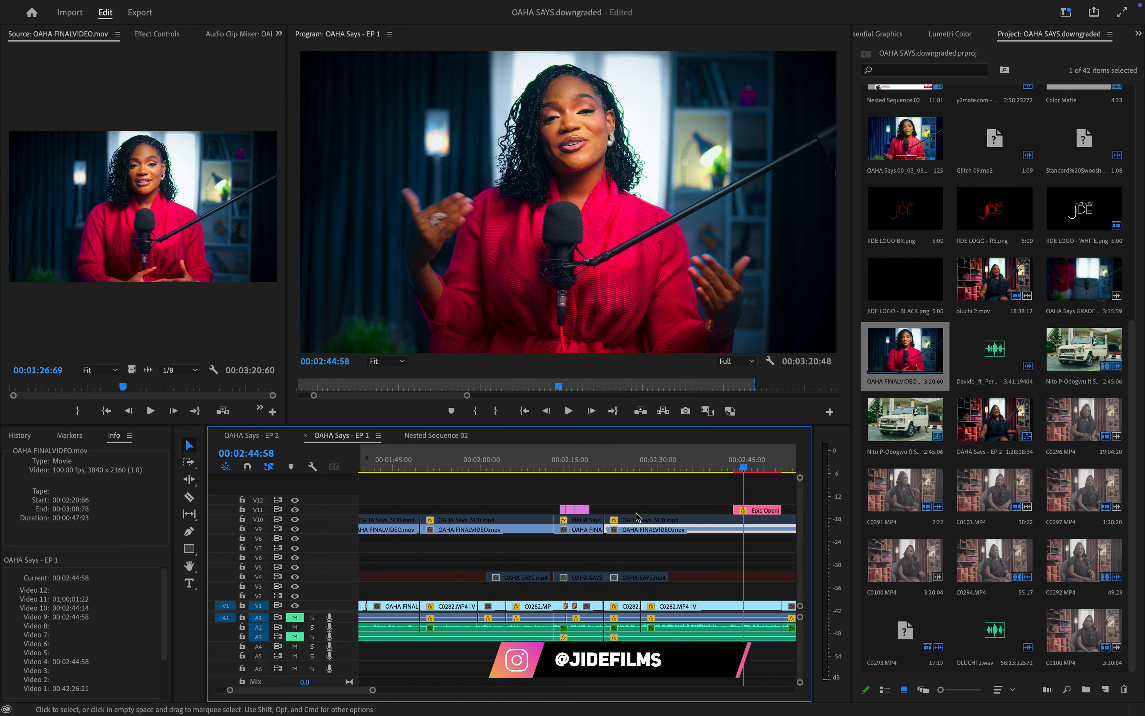
pyautogui.click(471, 471)
pyautogui.moveTo(472, 471); pyautogui.dragTo(474, 470)
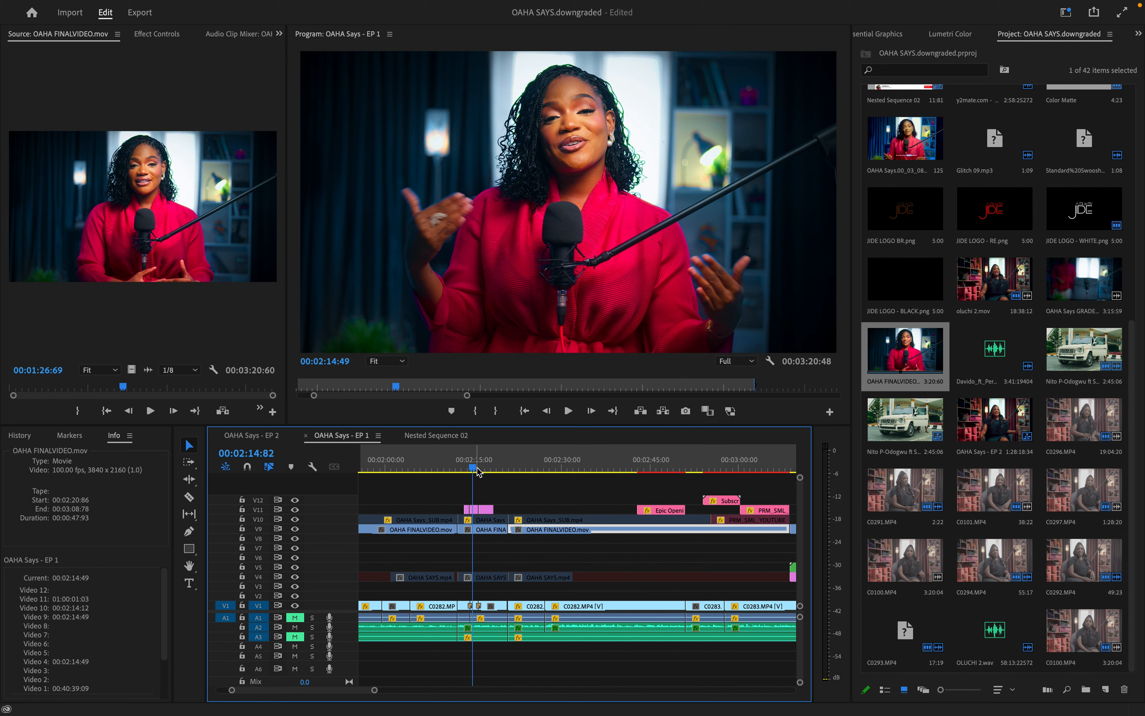
pyautogui.moveTo(478, 471); pyautogui.dragTo(559, 492)
pyautogui.press('-')
pyautogui.click(609, 454)
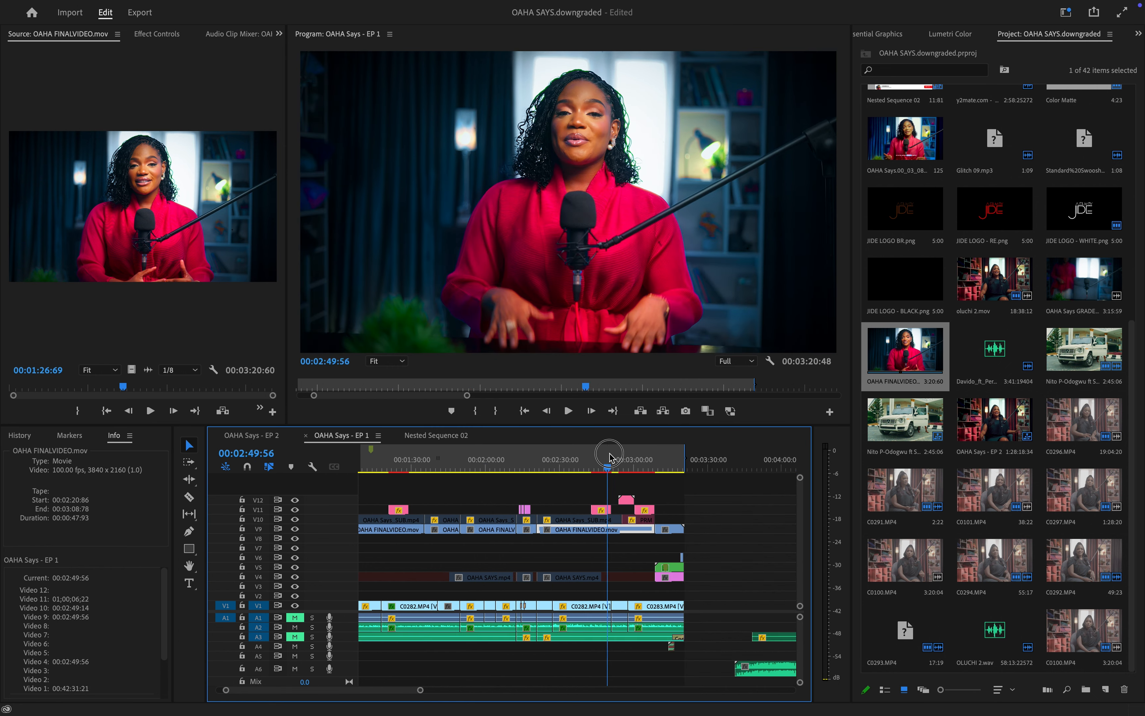
pyautogui.moveTo(609, 456); pyautogui.dragTo(607, 457)
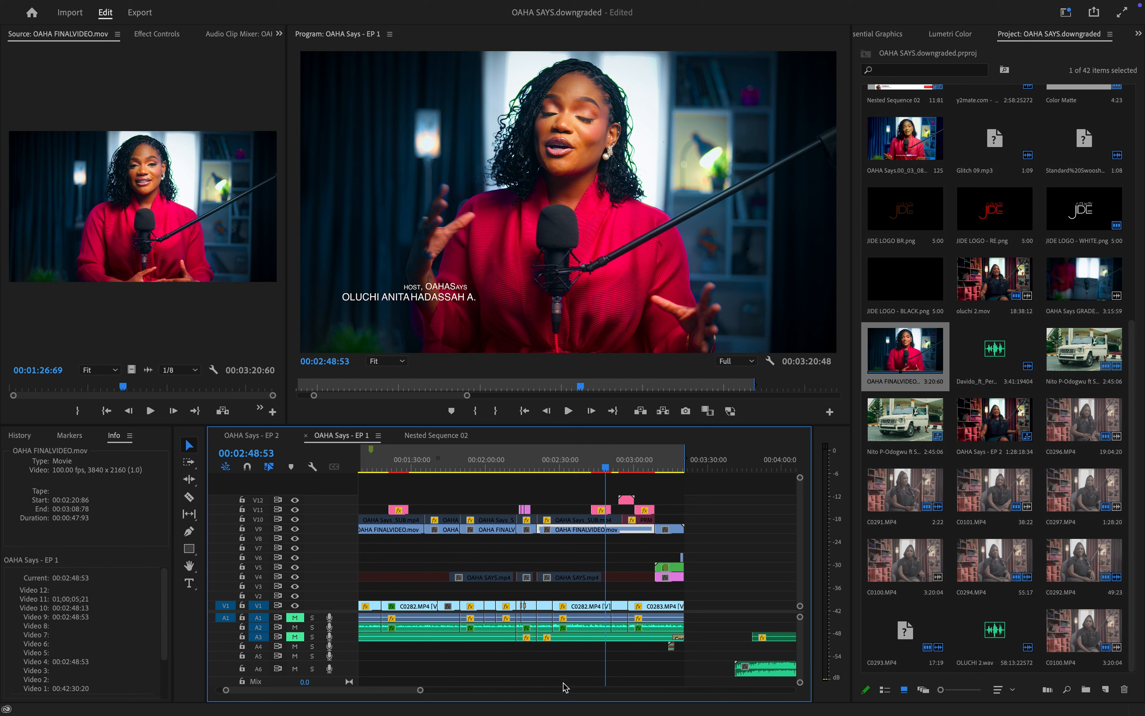
pyautogui.click(582, 630)
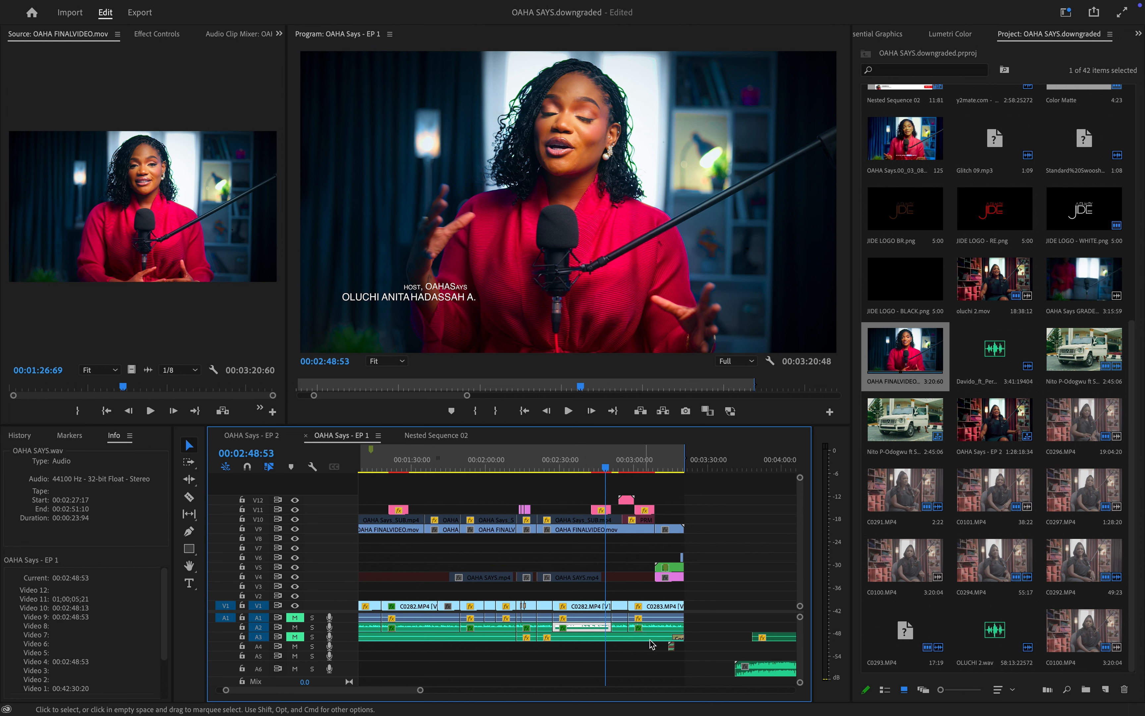